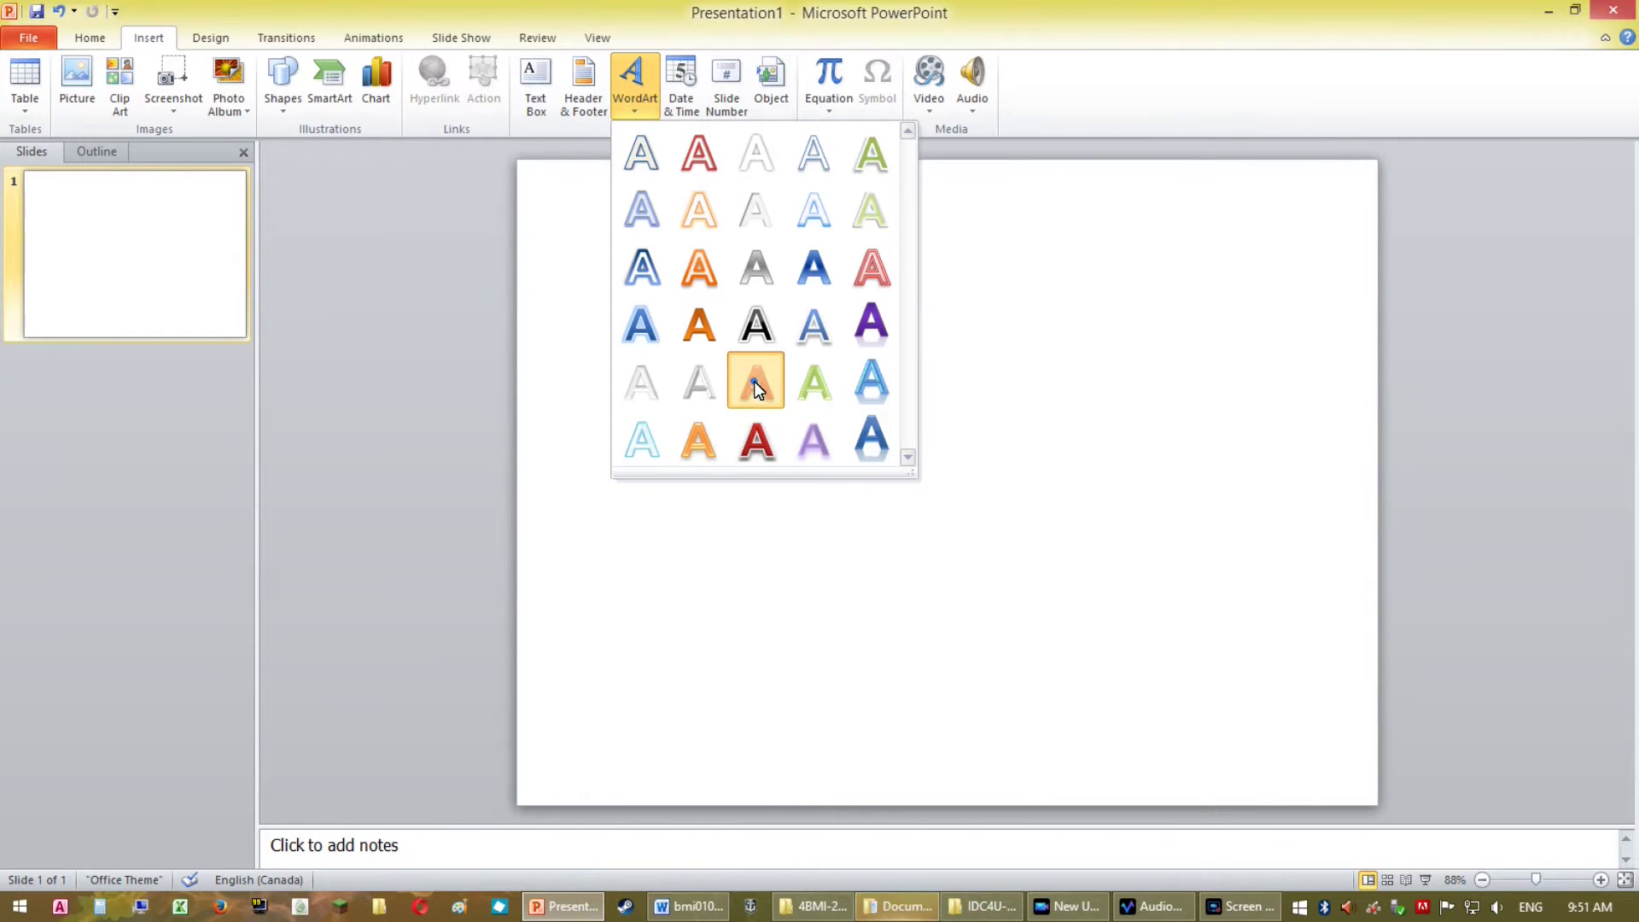
Enter 'BAYDA TEACHES MARKETING' as WordArt text and bring back the poster example presentation.
click(755, 381)
text(BAYDA TEACHE)
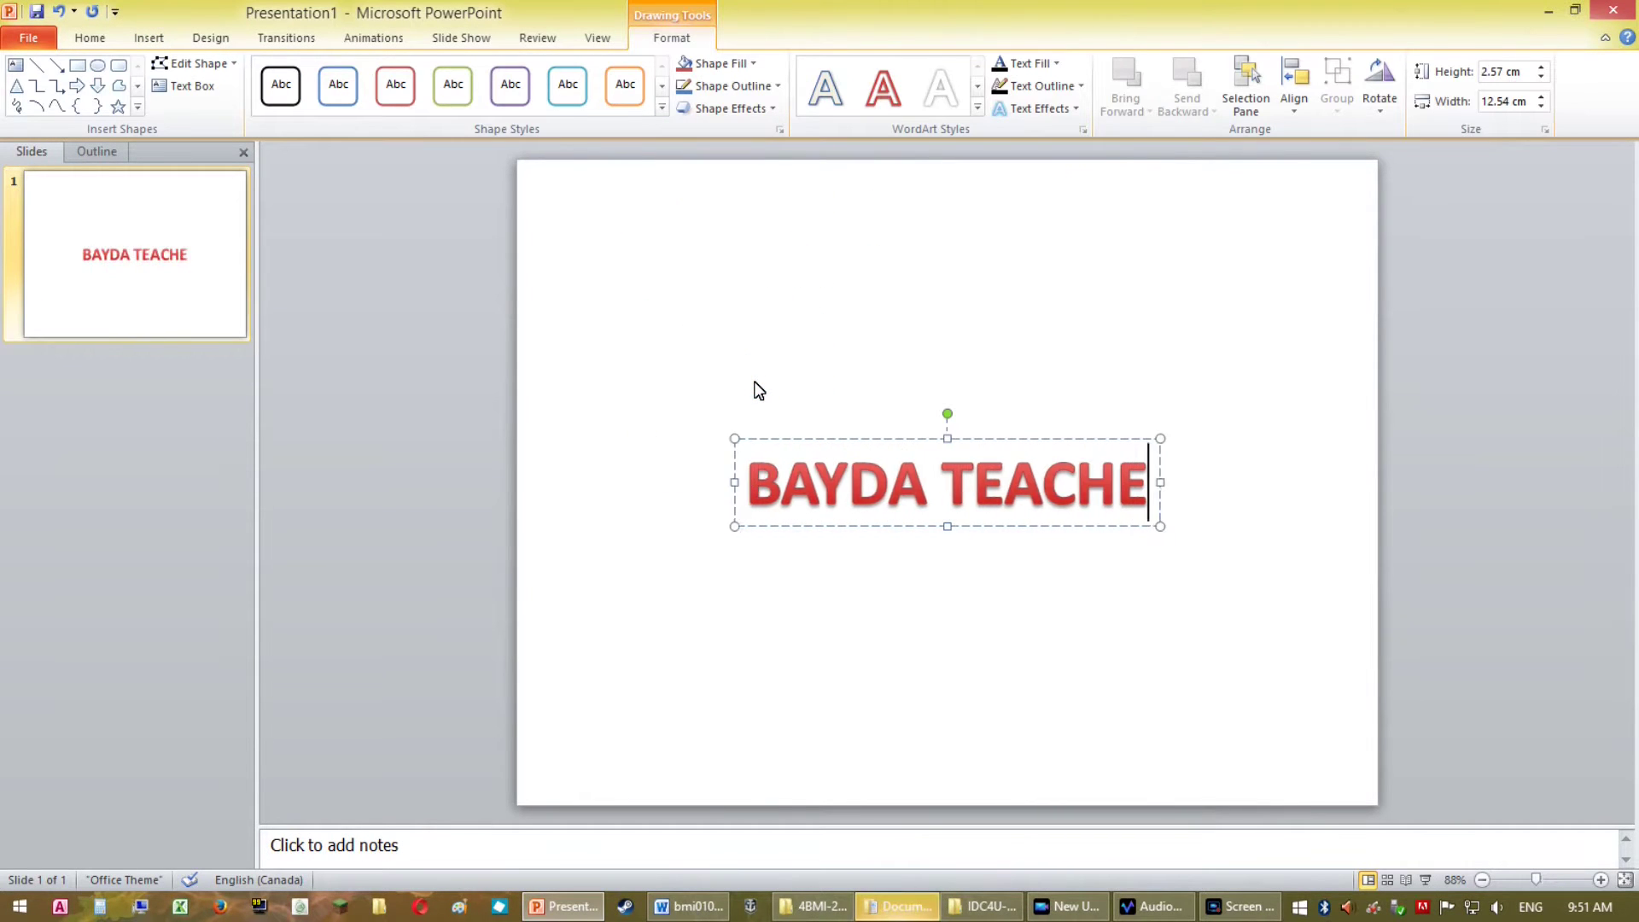
text(S MARKETING)
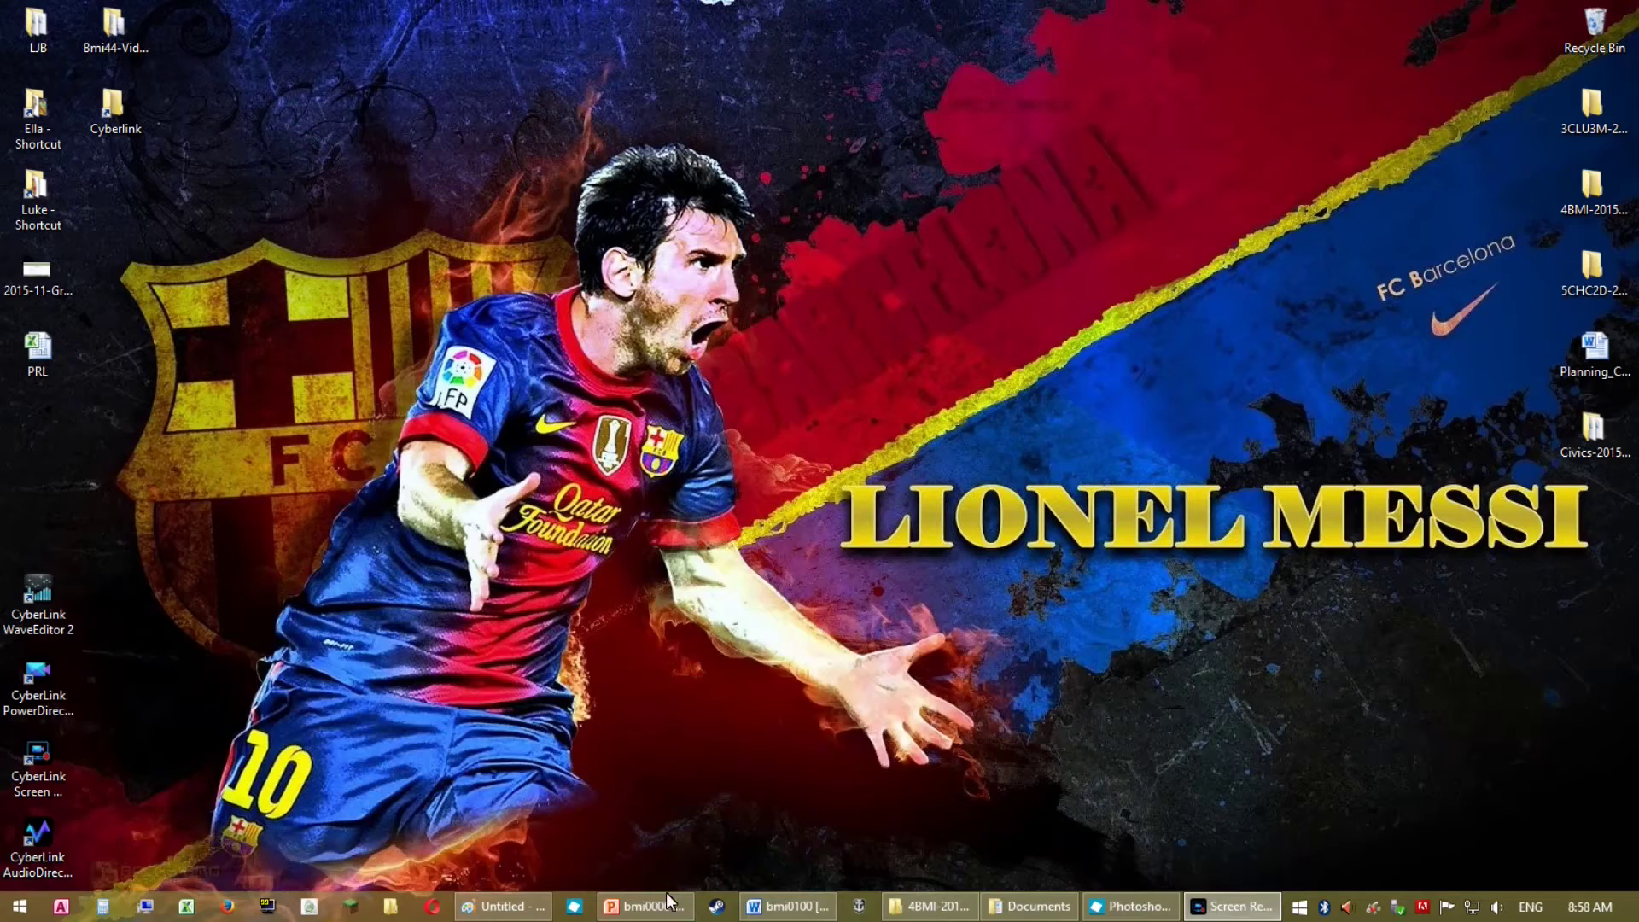
click(670, 905)
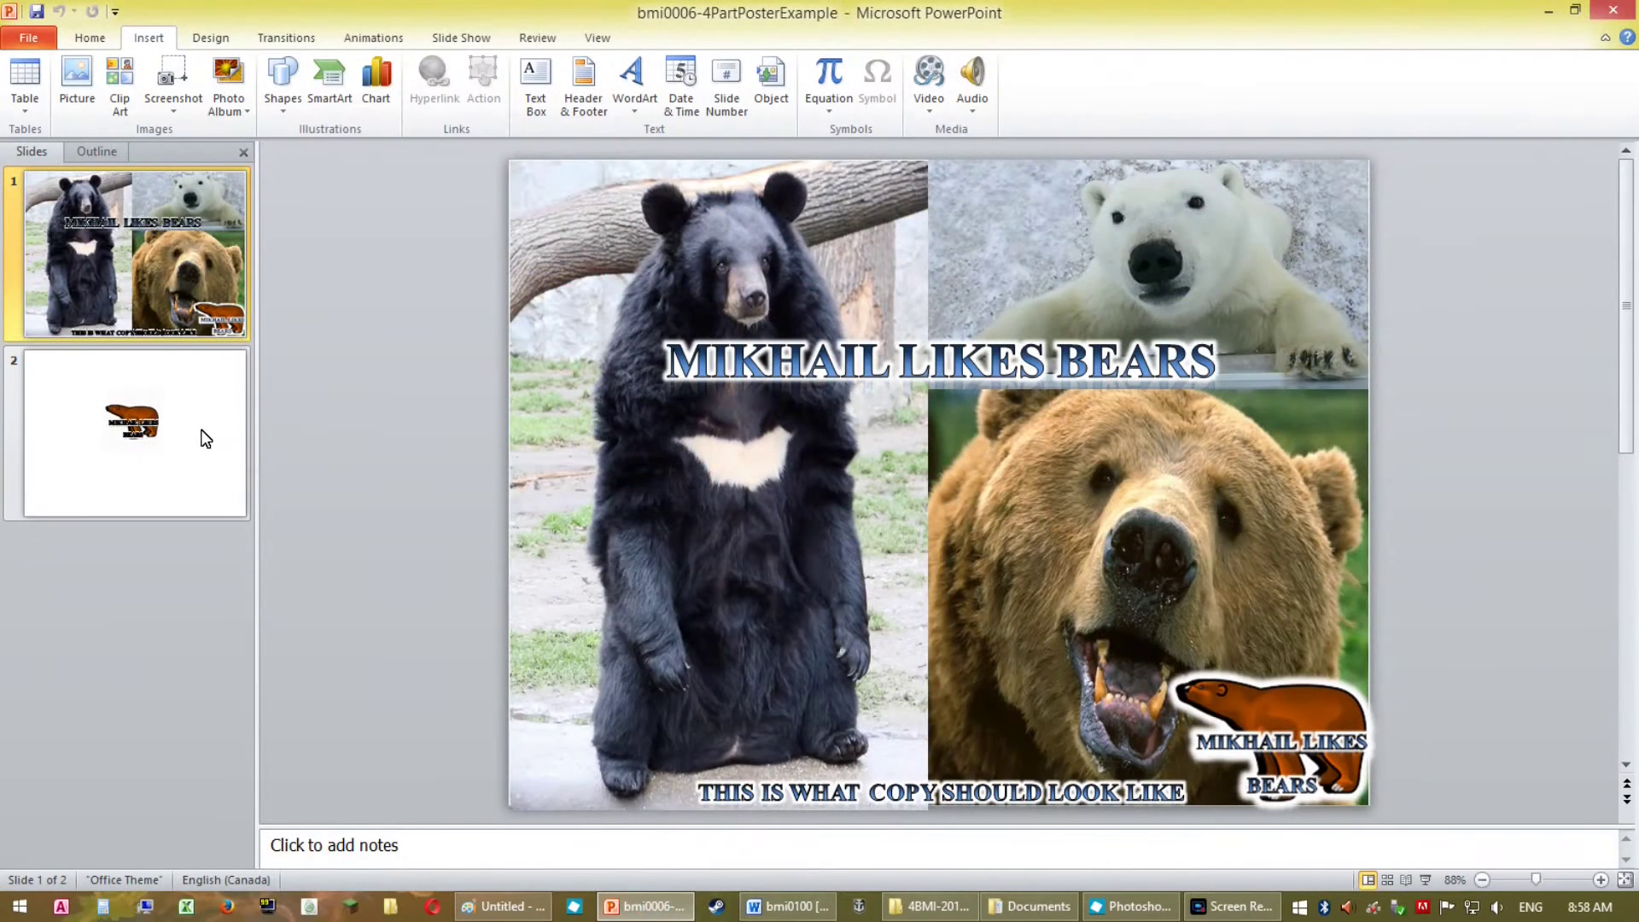
From the bear logo slide 2, add a new blank third slide.
click(205, 438)
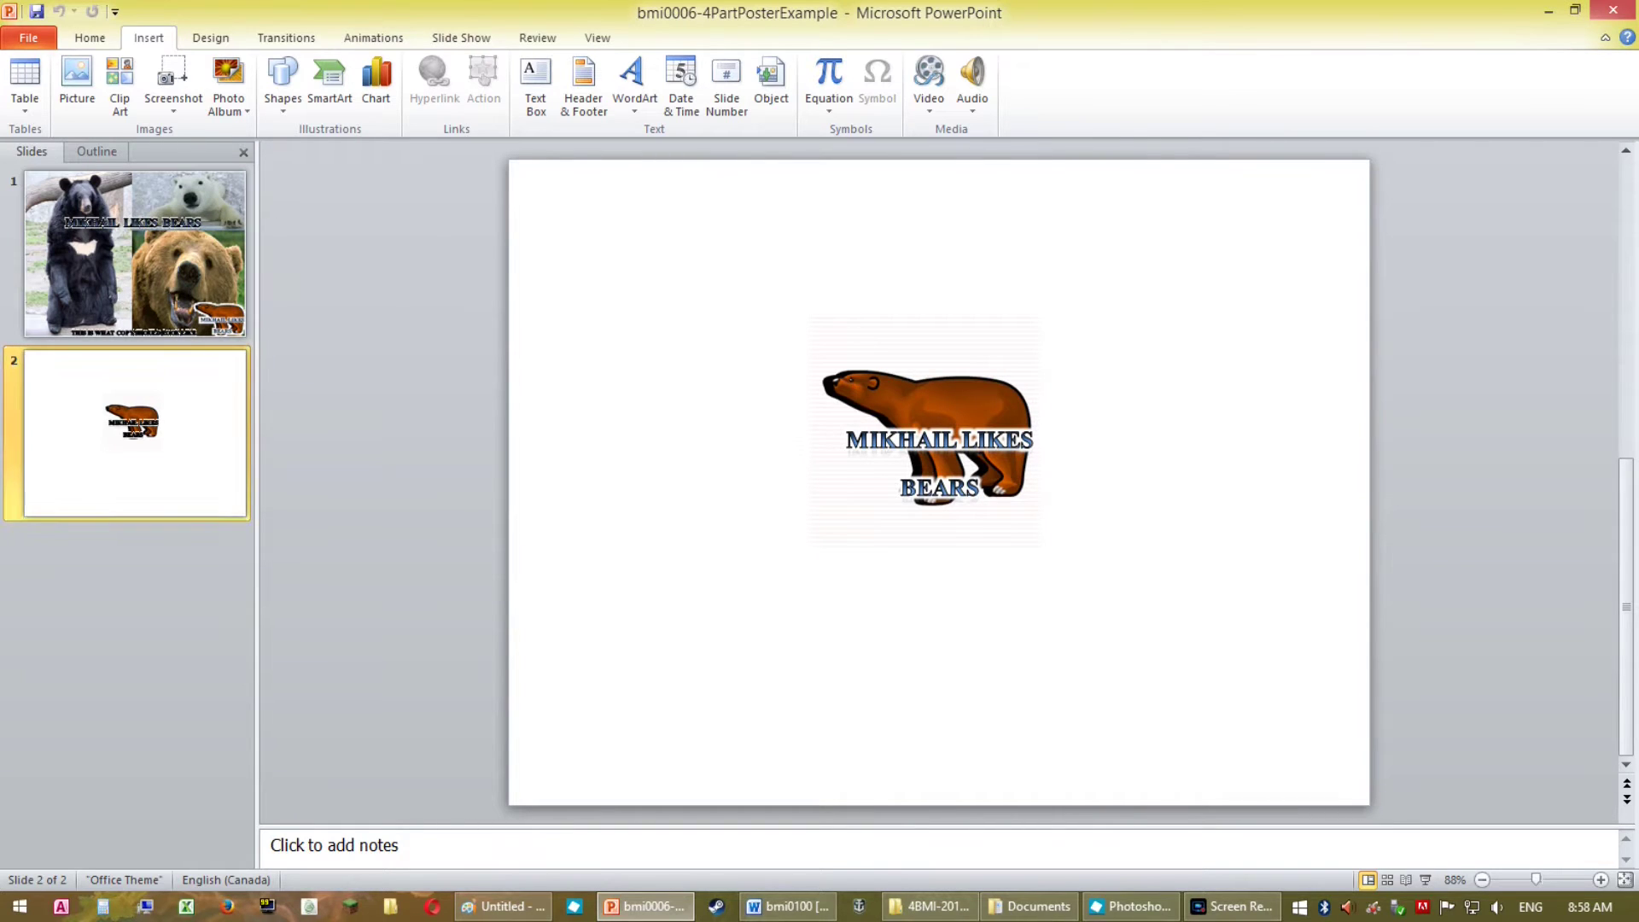
click(90, 41)
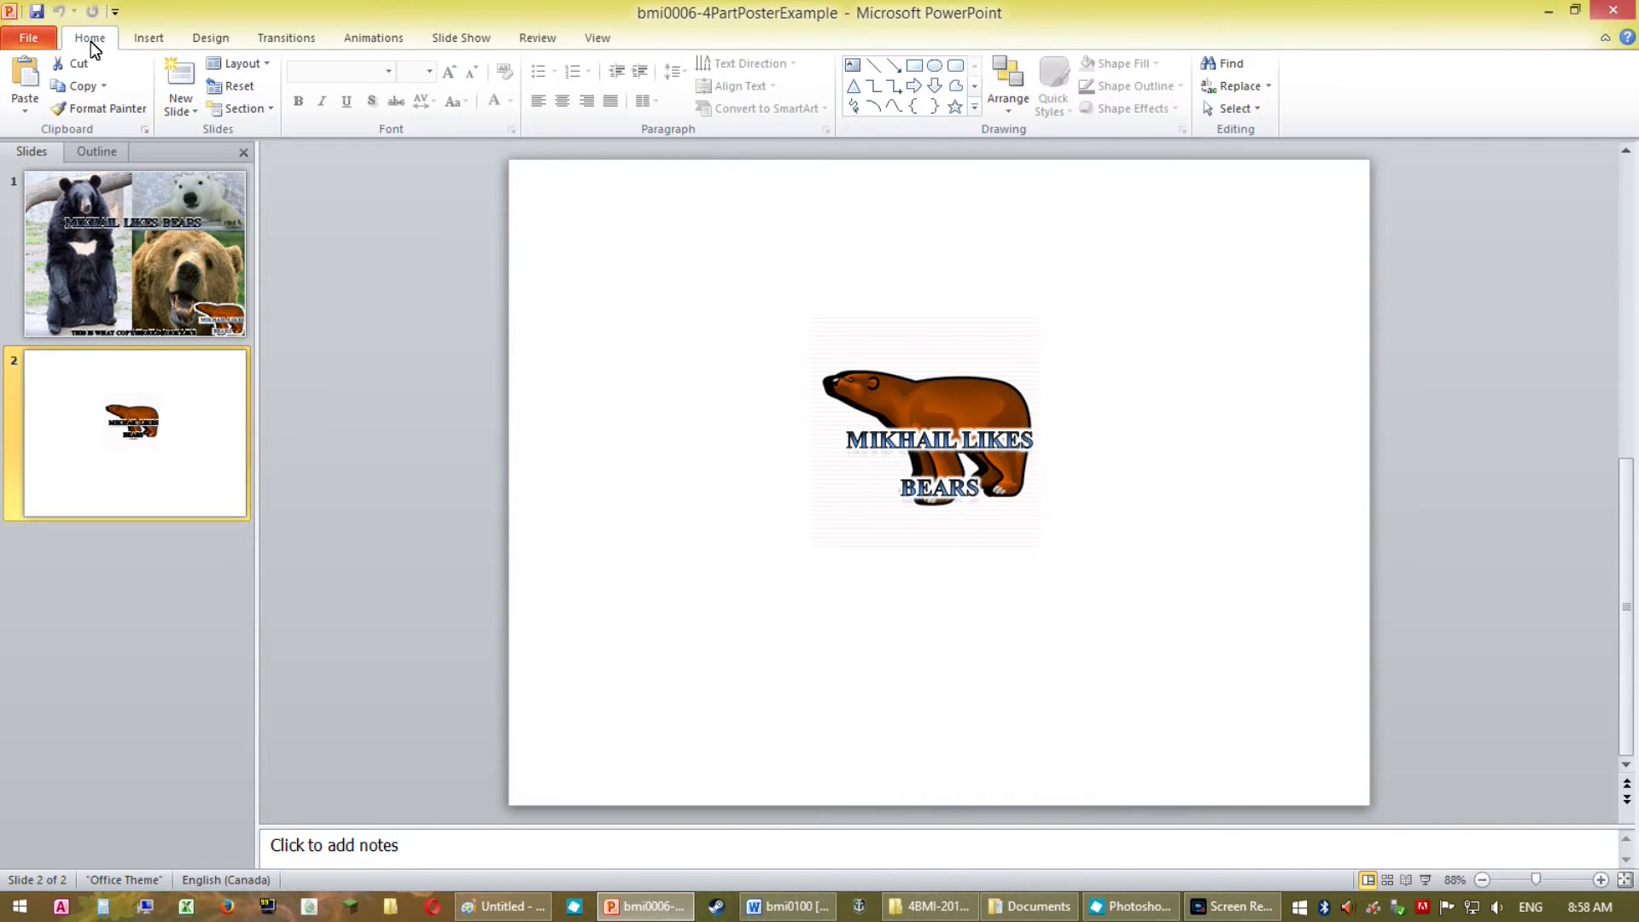
click(183, 81)
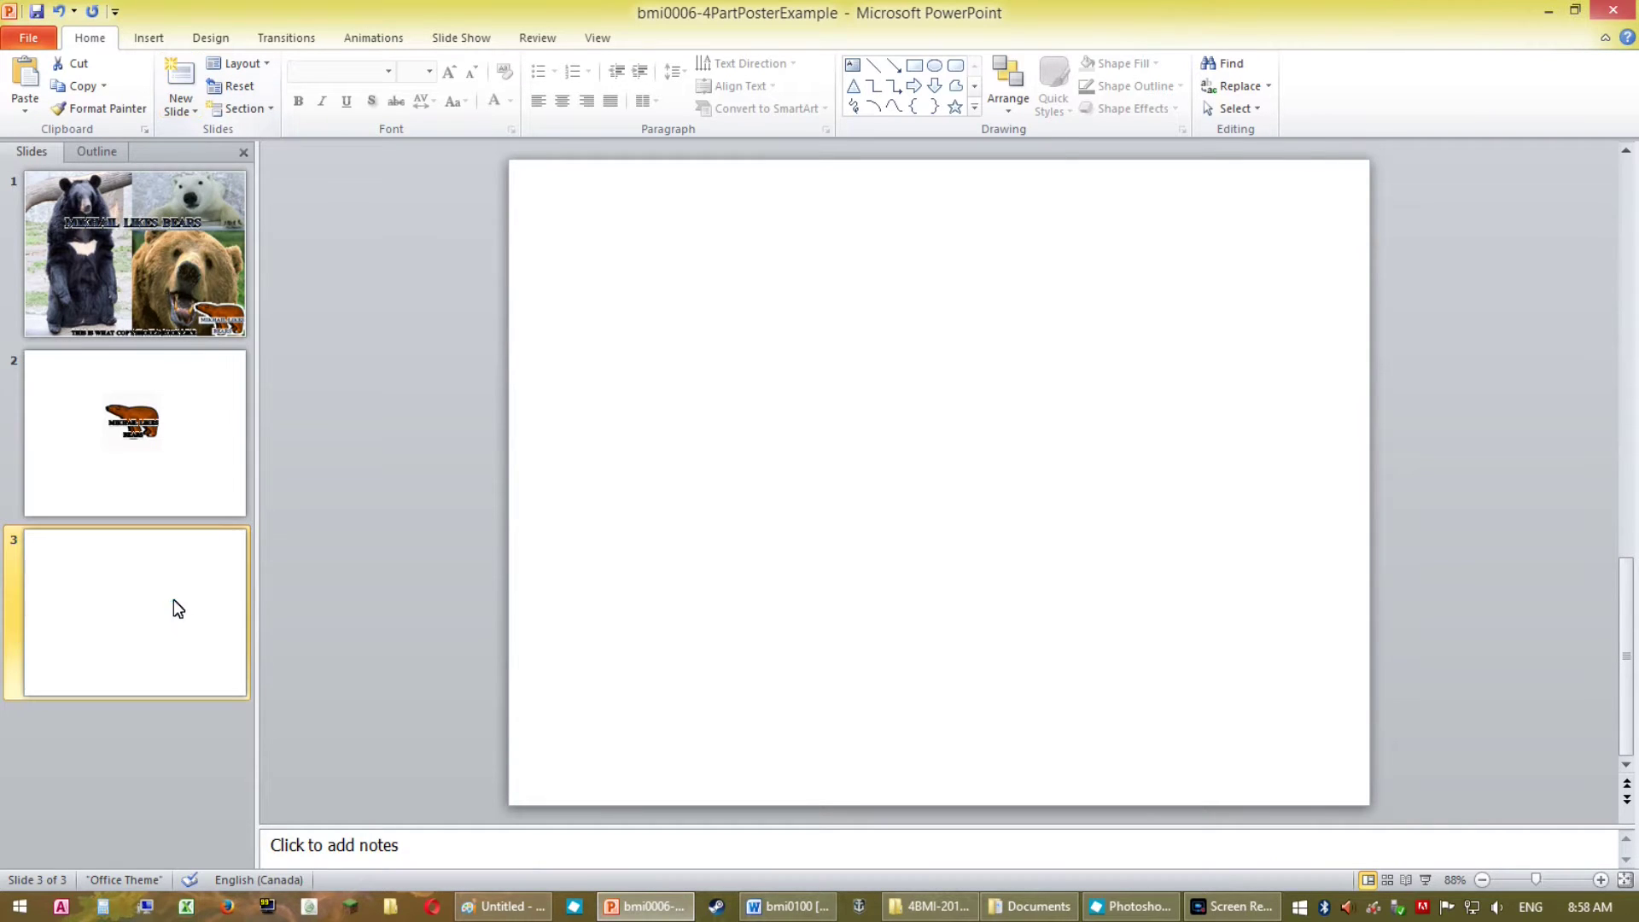
Insert a red-style WordArt box and stretch it across the top of the slide.
click(158, 39)
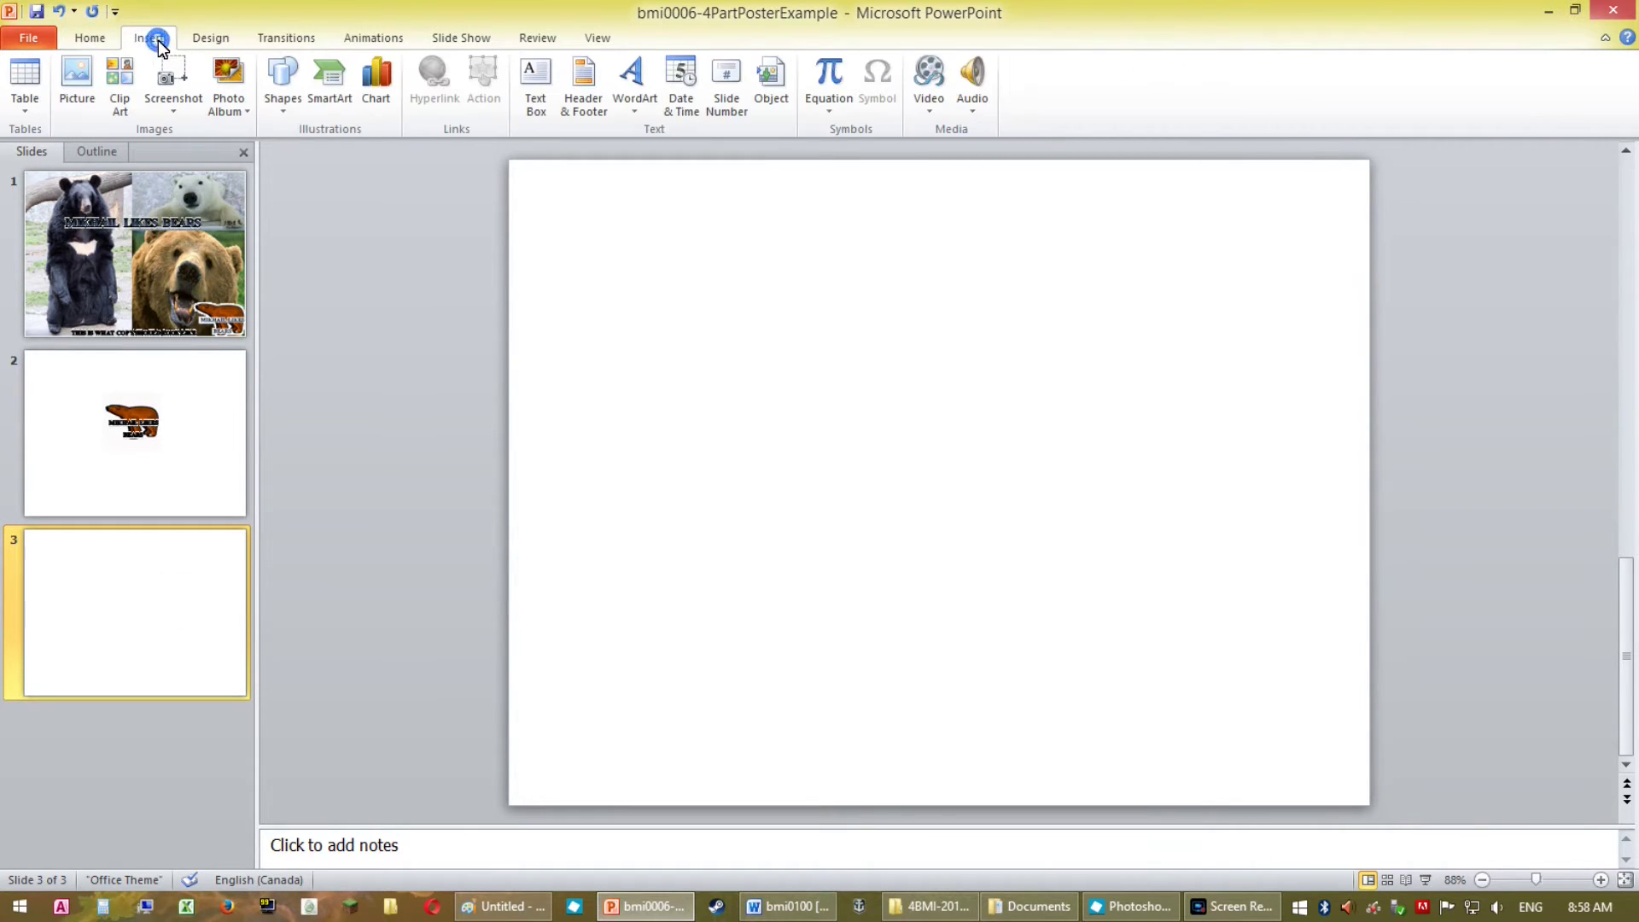
click(646, 90)
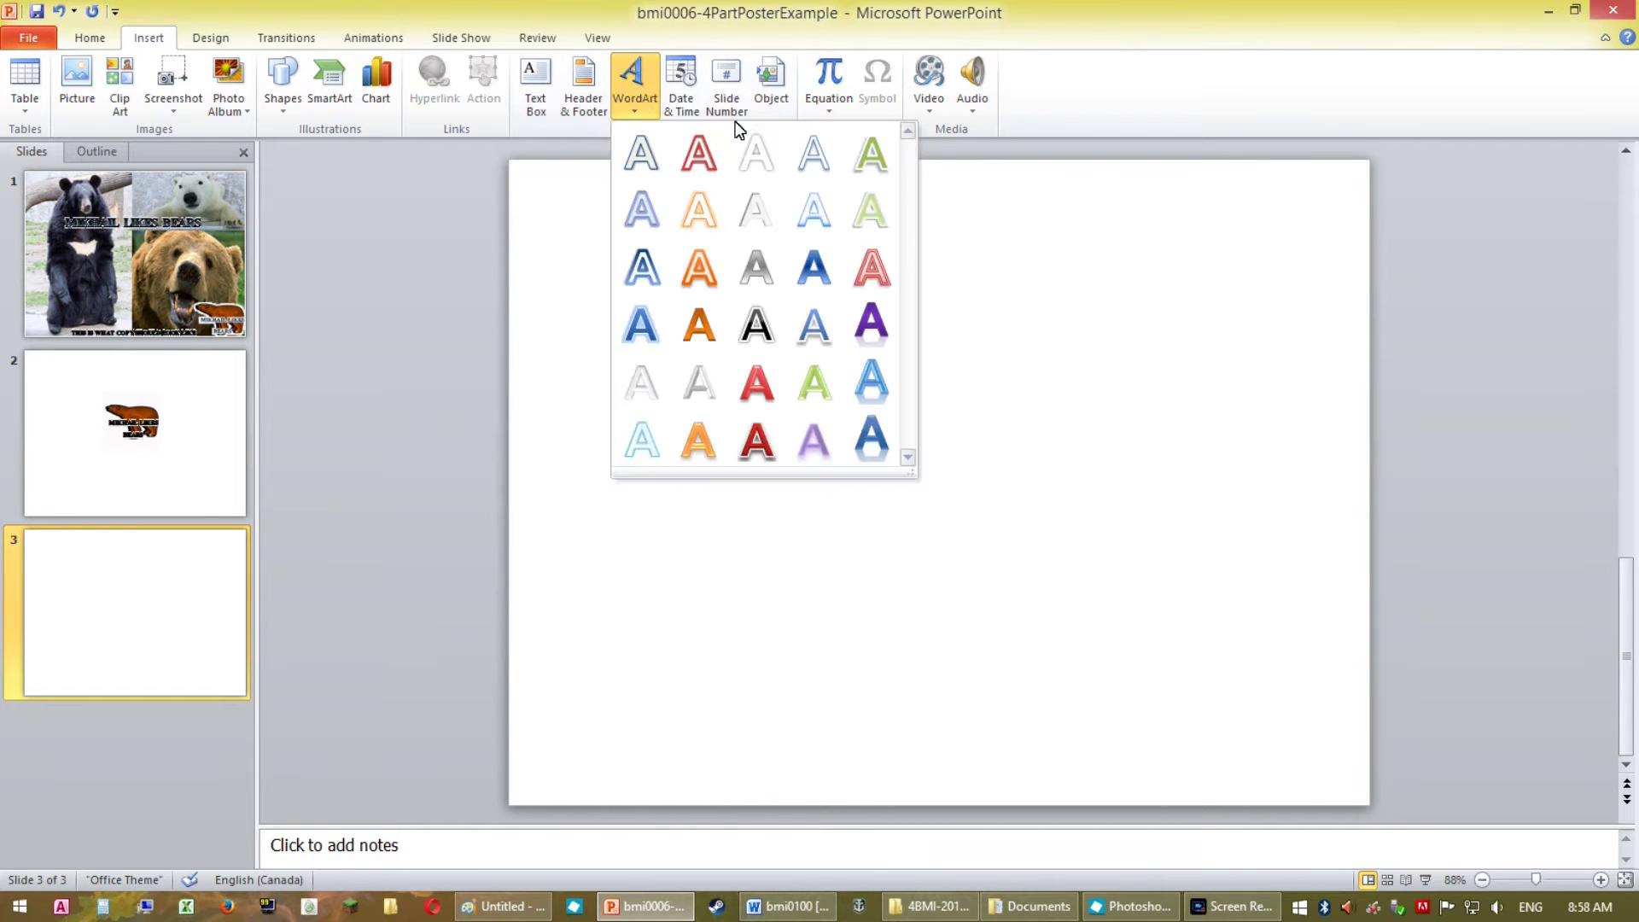
click(757, 393)
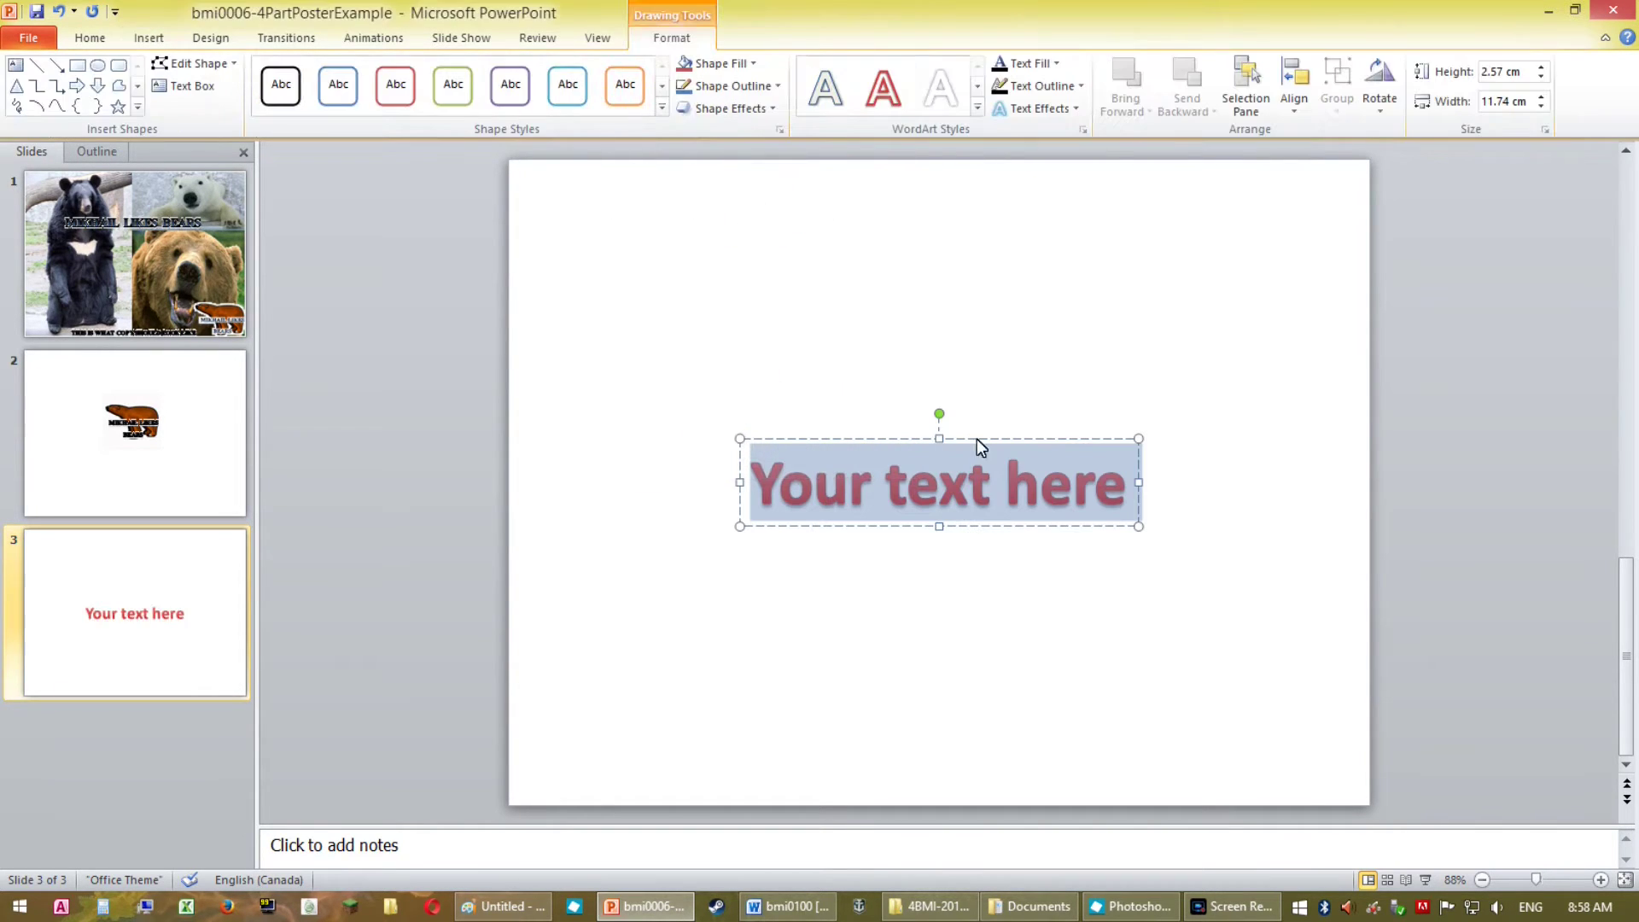
drag(987, 441, 753, 163)
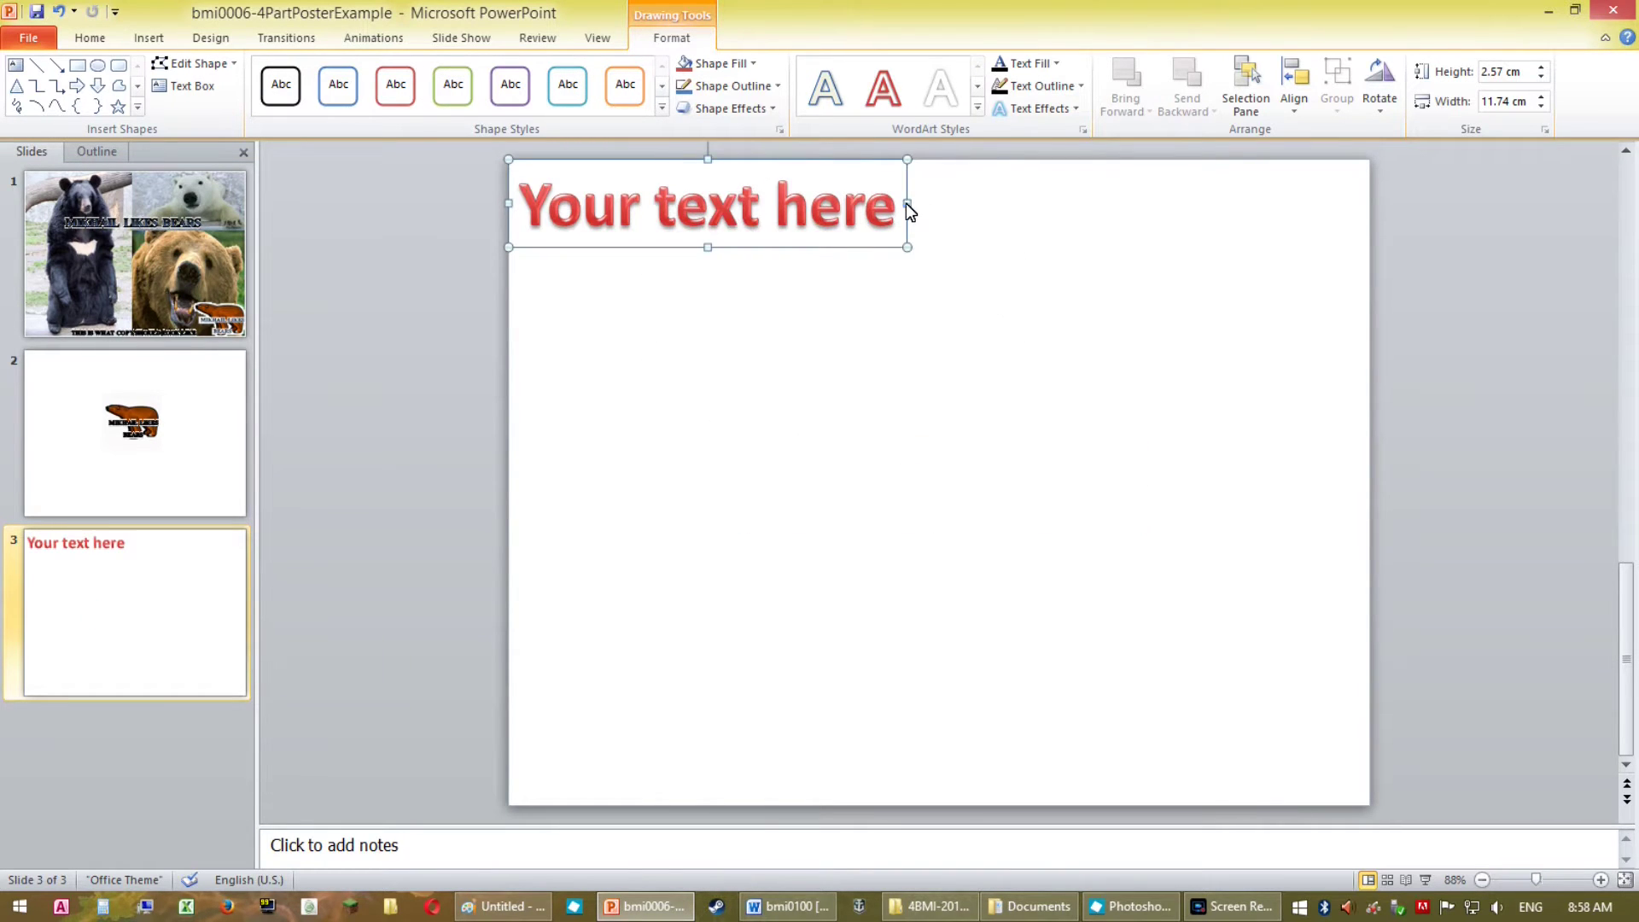
drag(907, 204, 1371, 221)
Replace the WordArt placeholder text with 'BAYDA LIKES LIONS'.
click(972, 221)
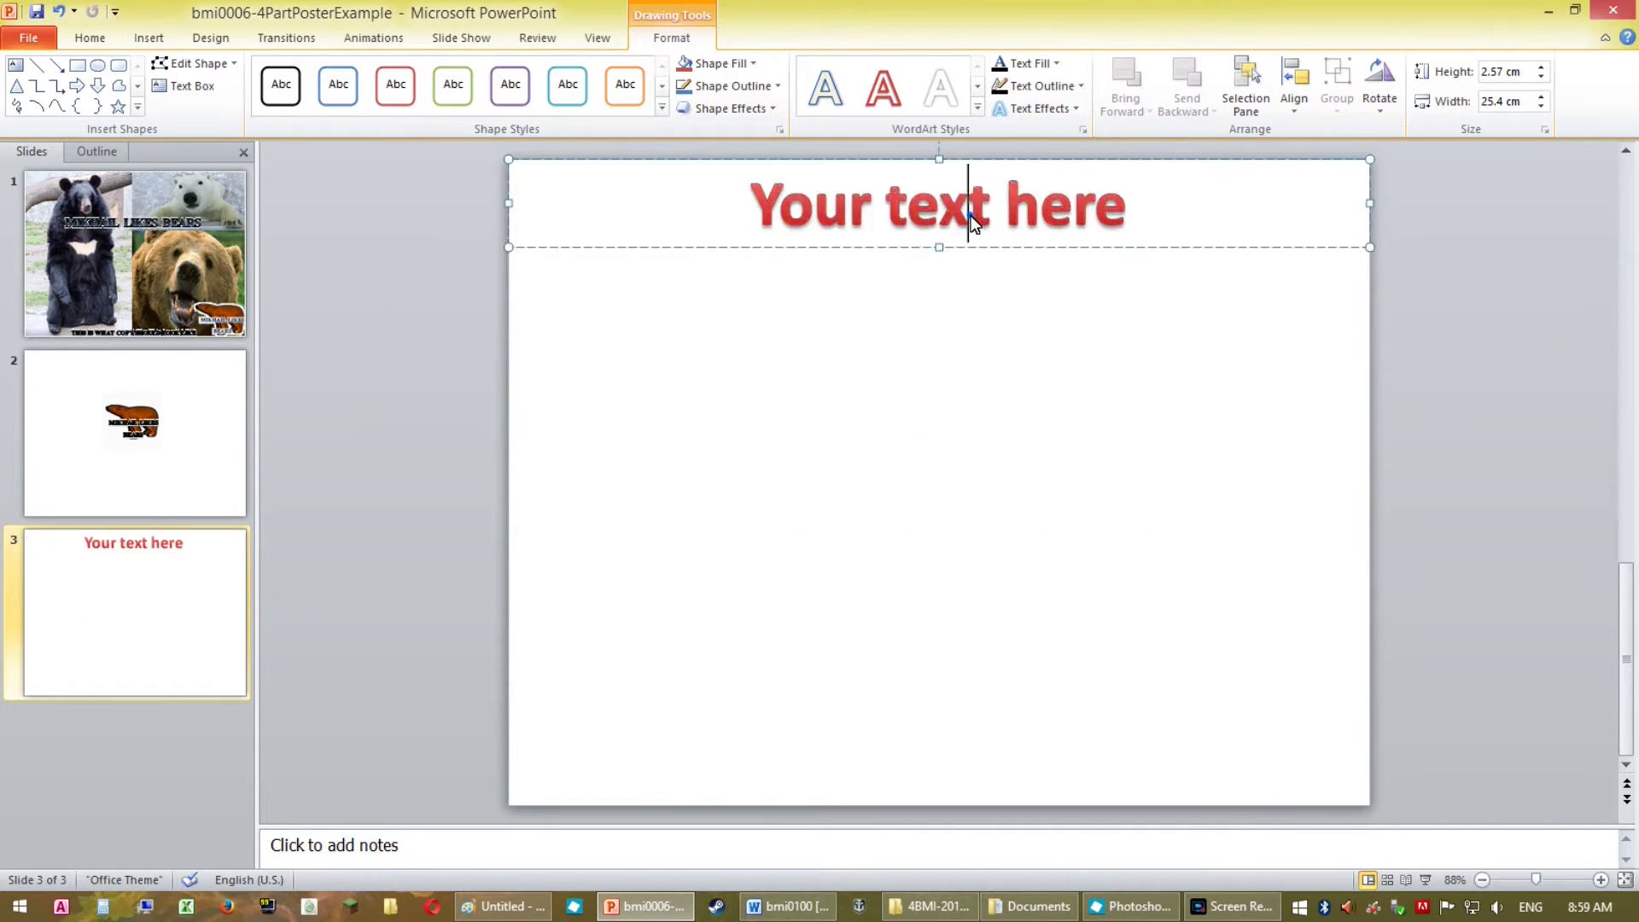
triple_click(974, 220)
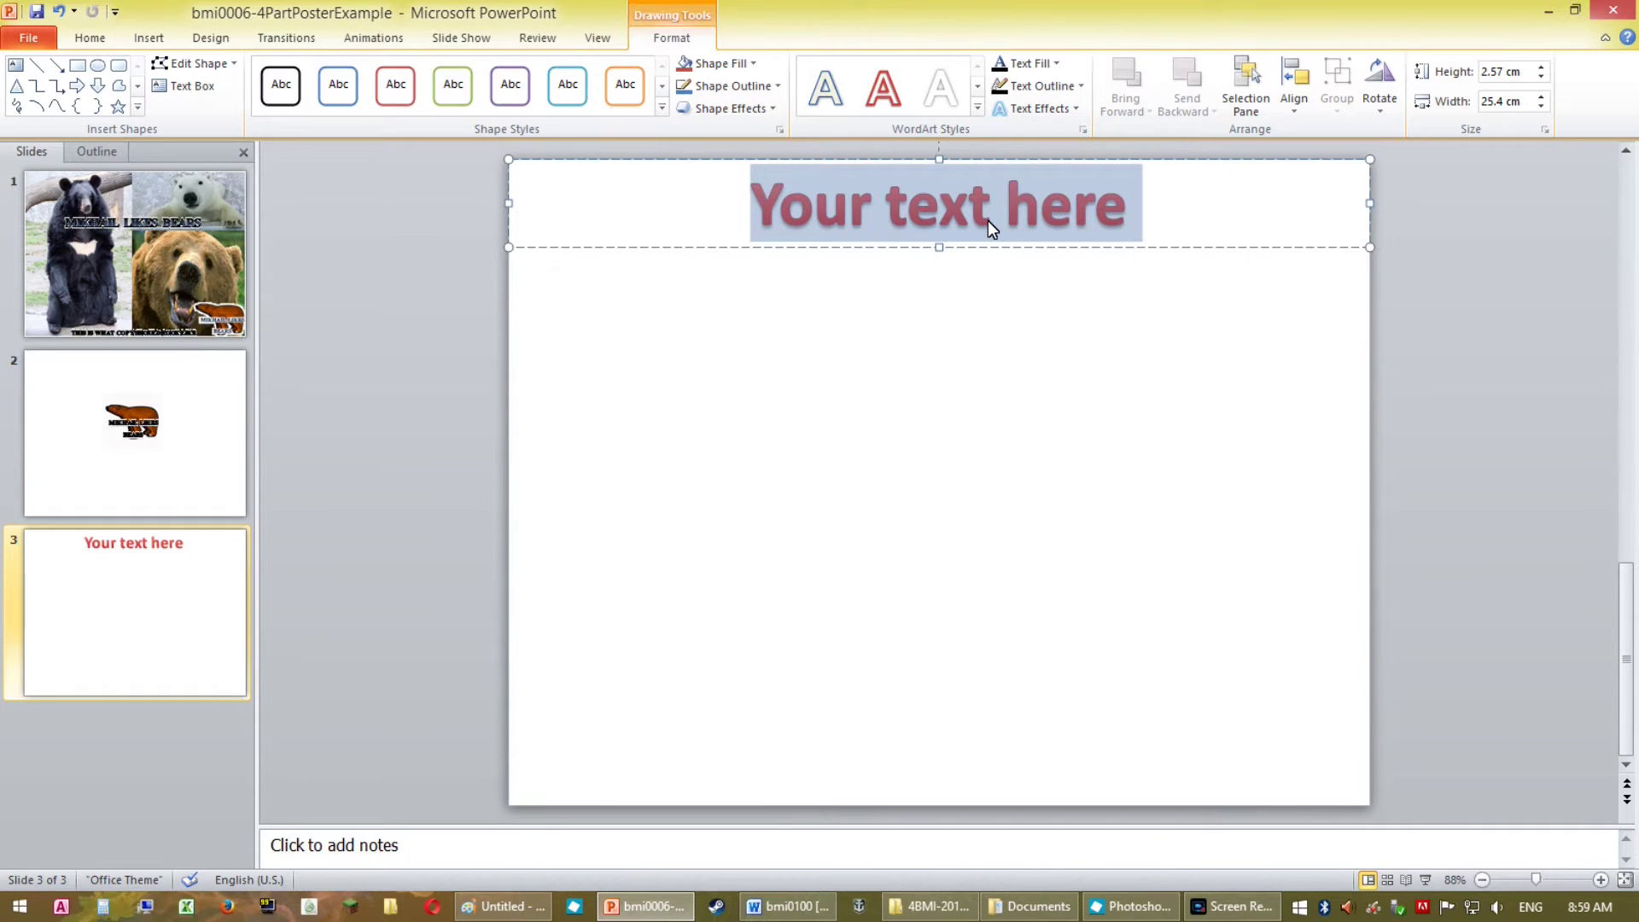
text(BAYDA L)
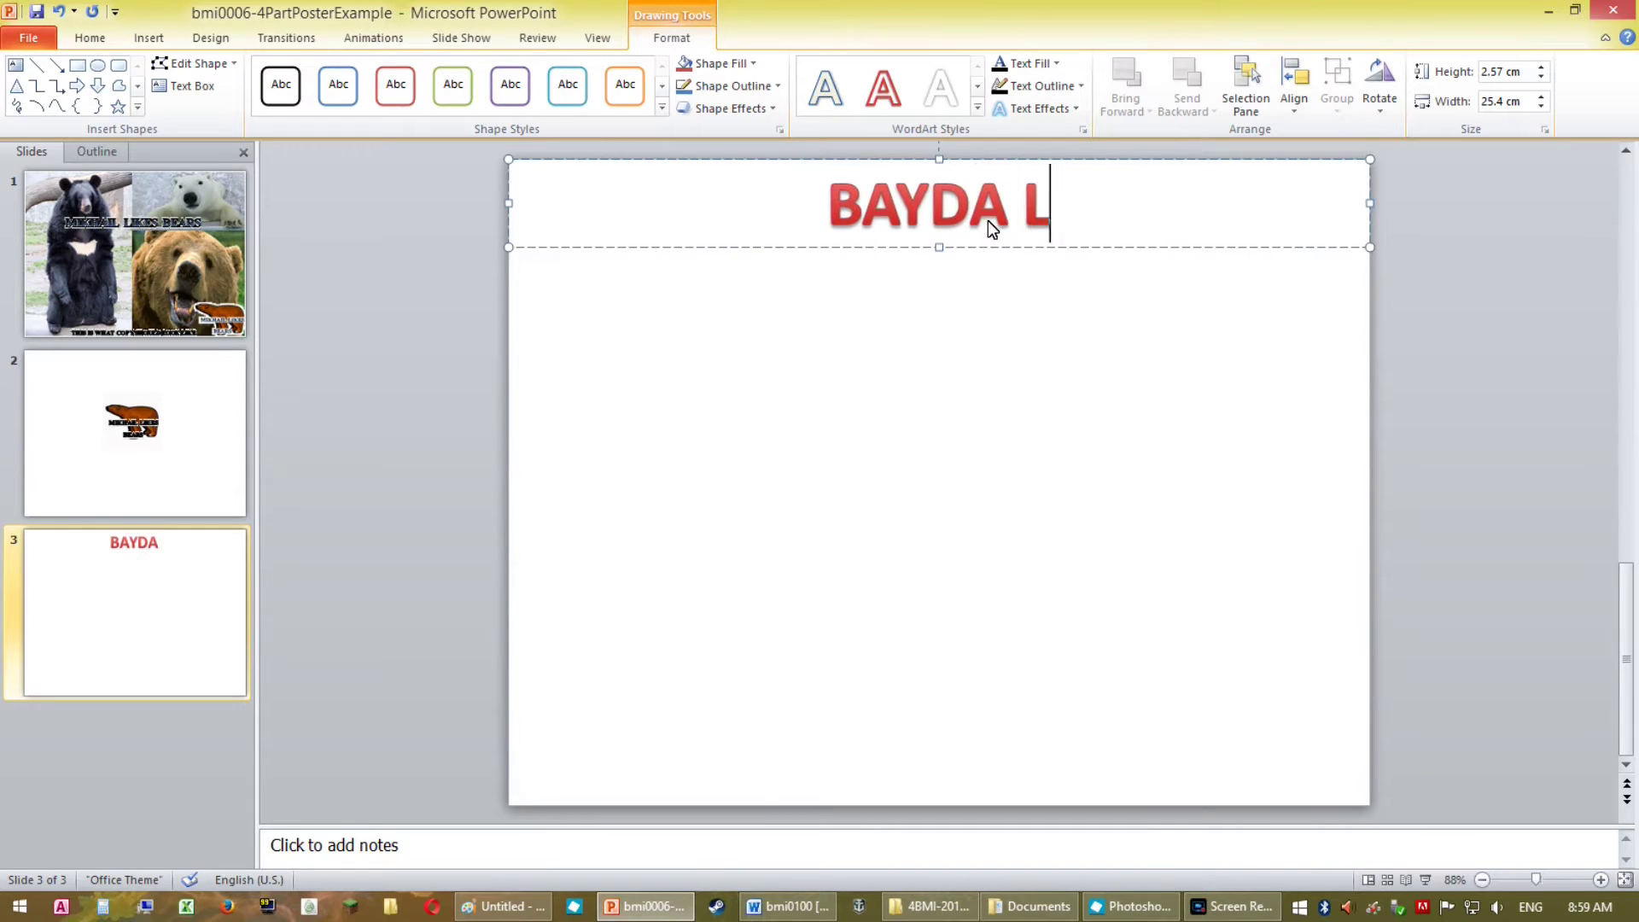
text(IKES)
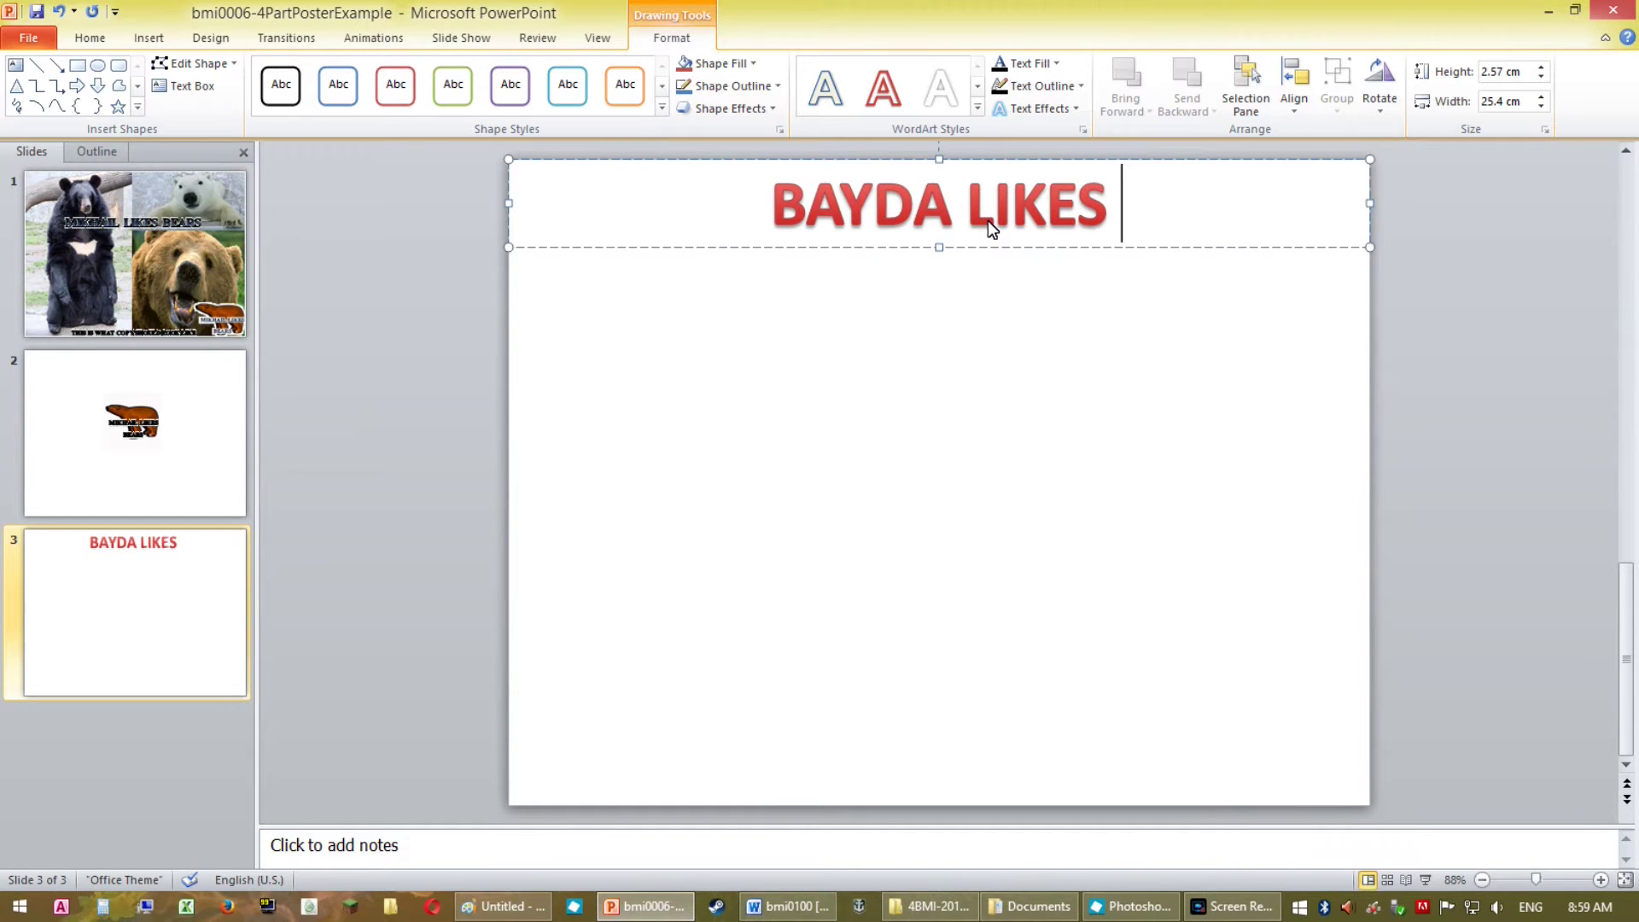
text( LIONS)
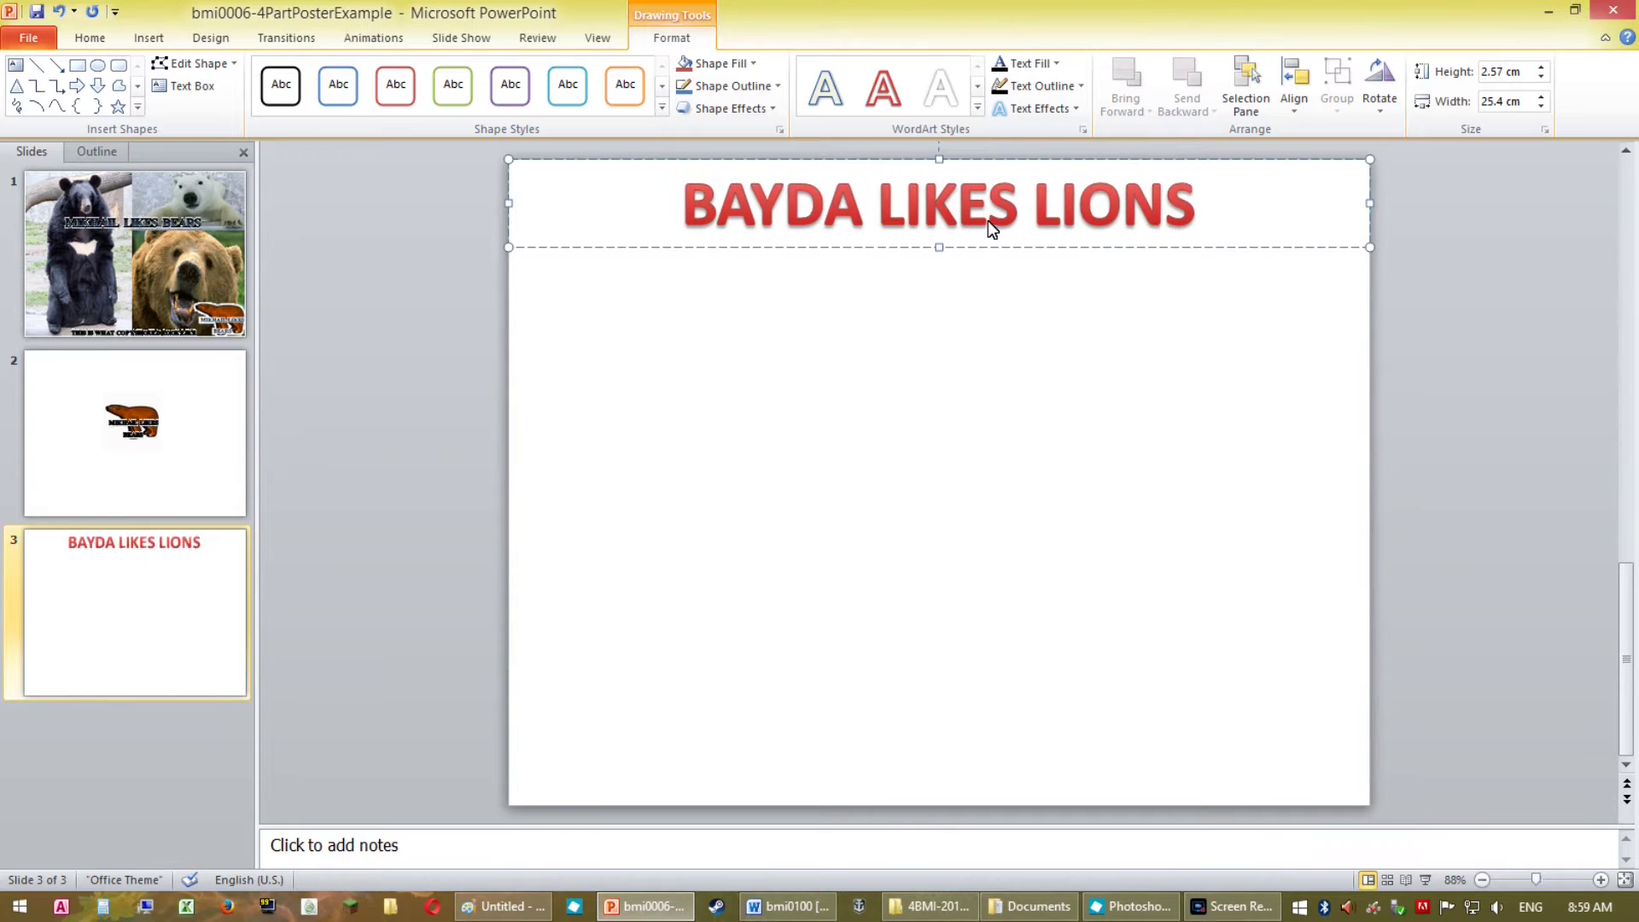
click(975, 455)
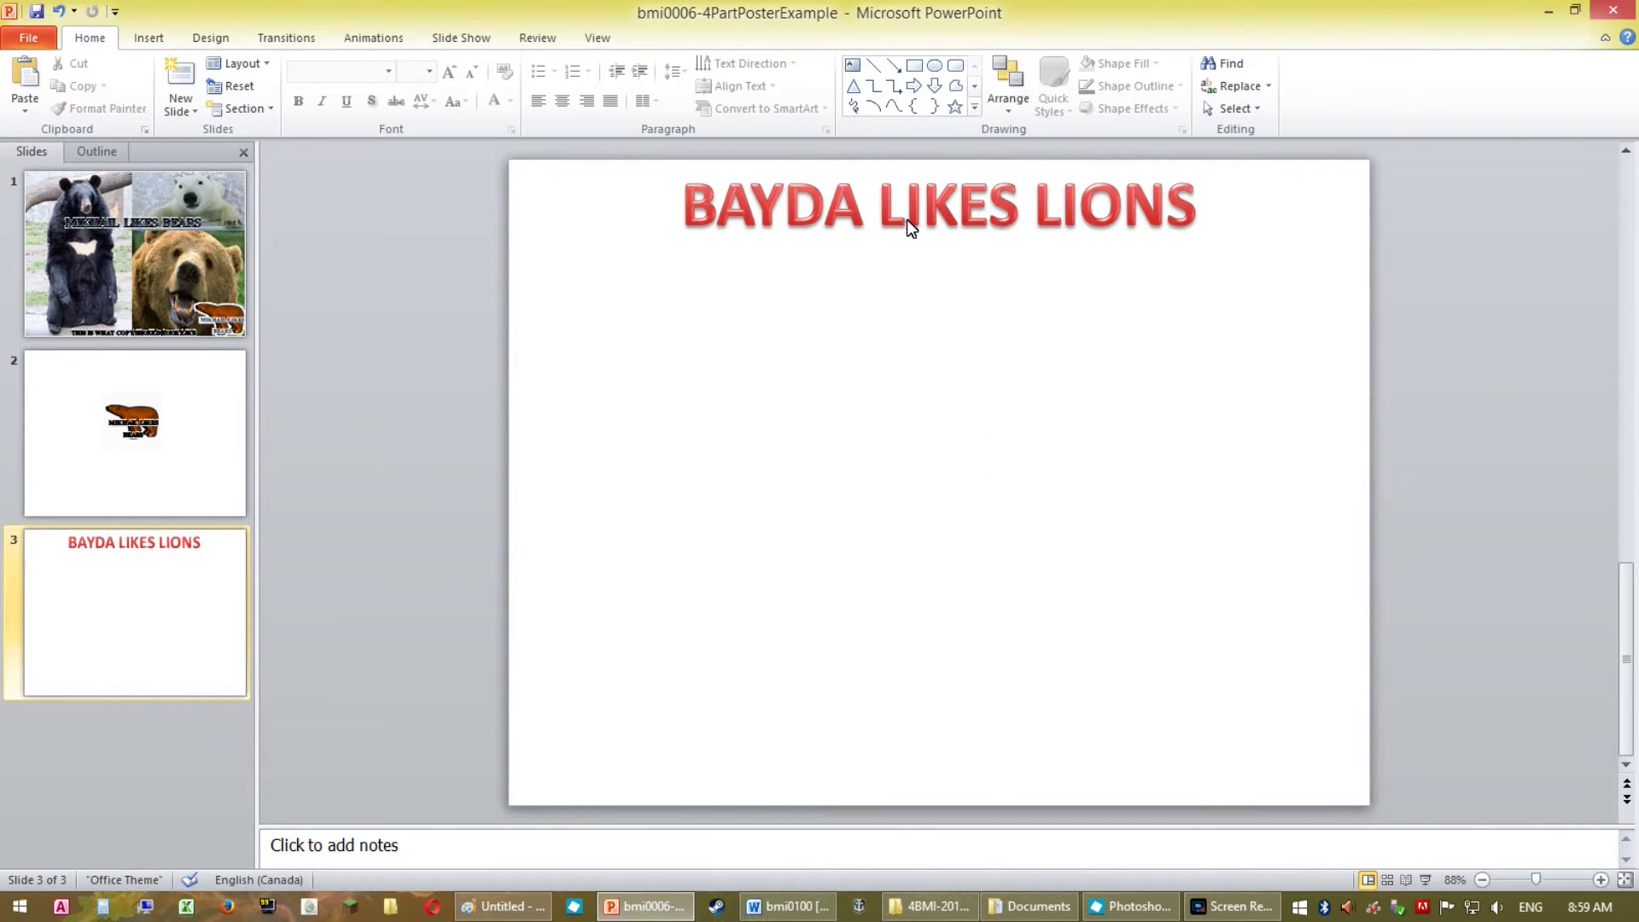
Give the BAYDA LIKES LIONS title letters a black text outline.
triple_click(908, 220)
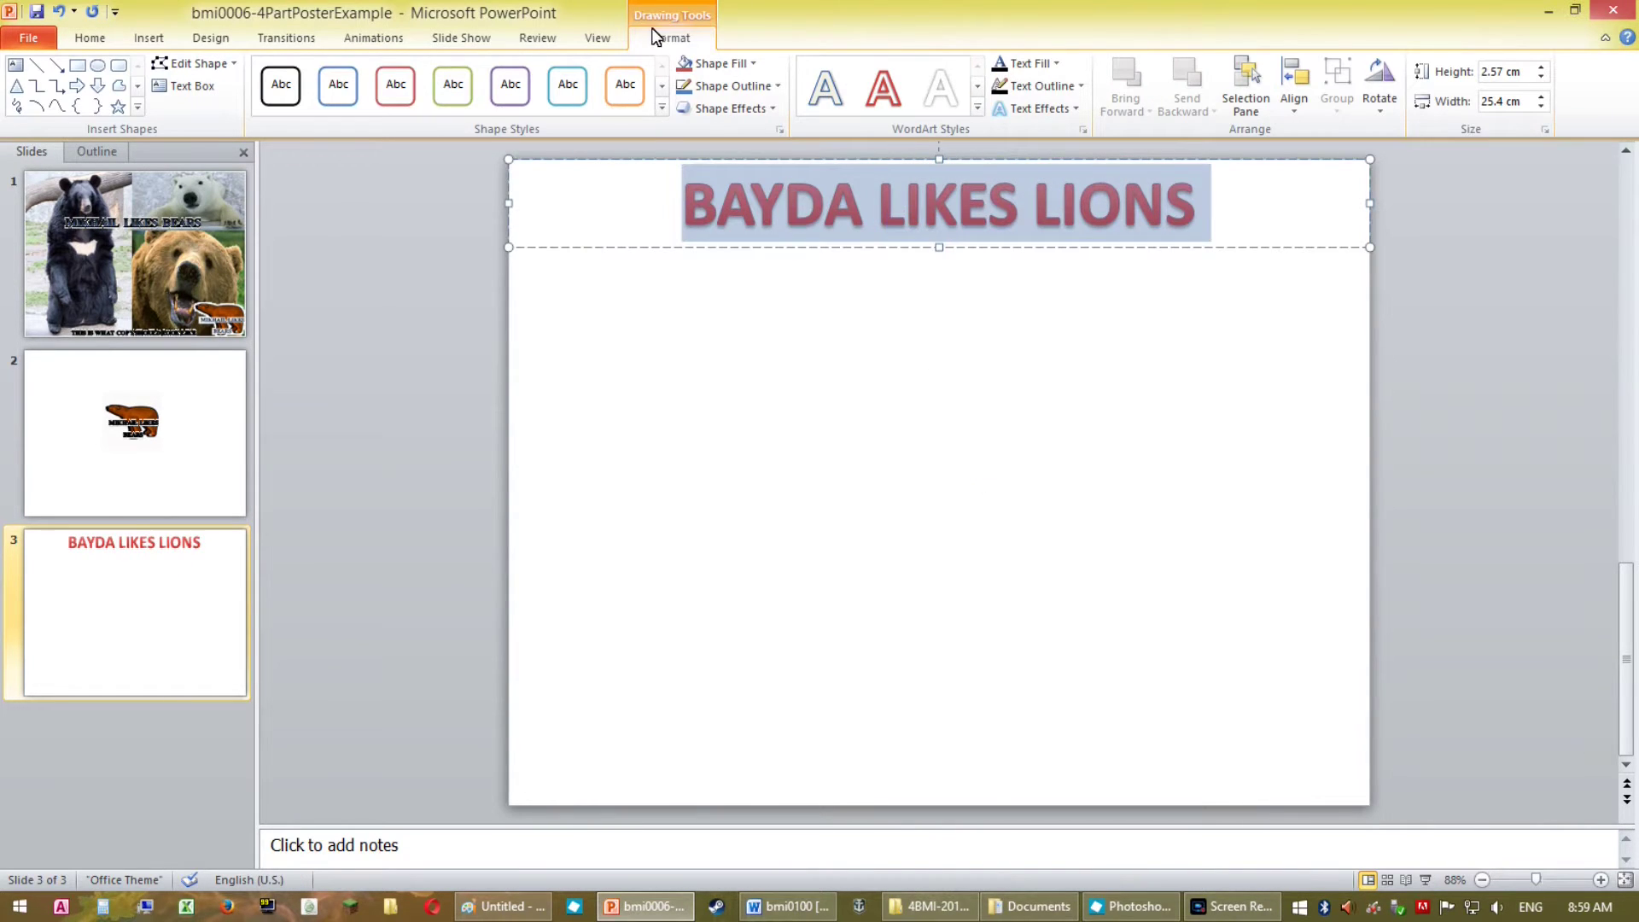
click(828, 369)
triple_click(840, 213)
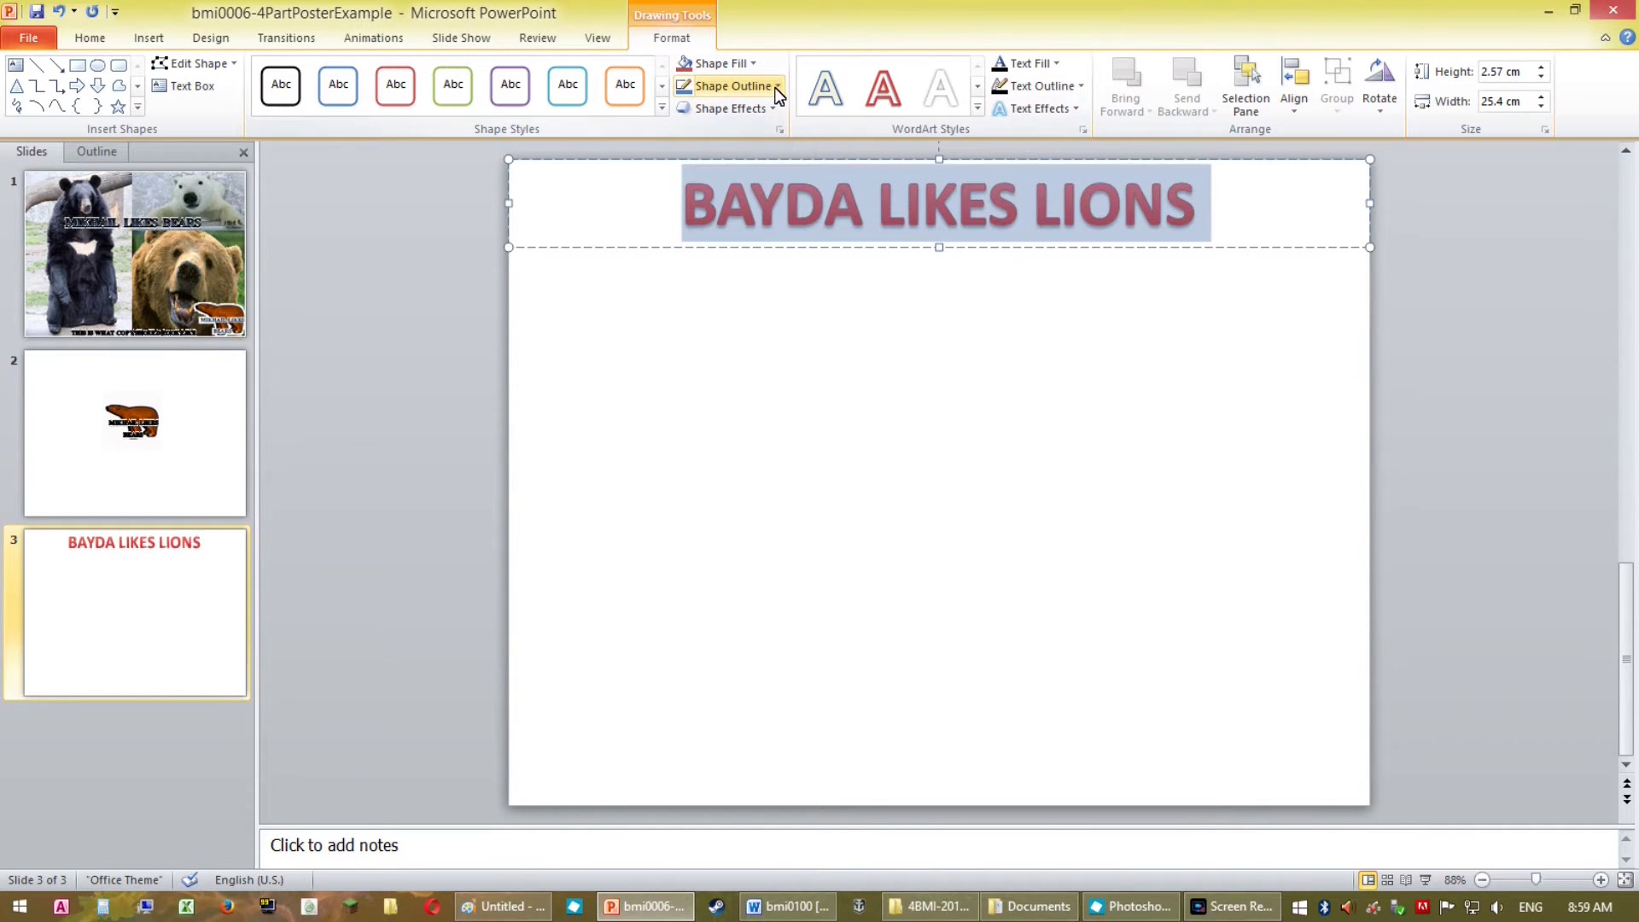
click(1082, 87)
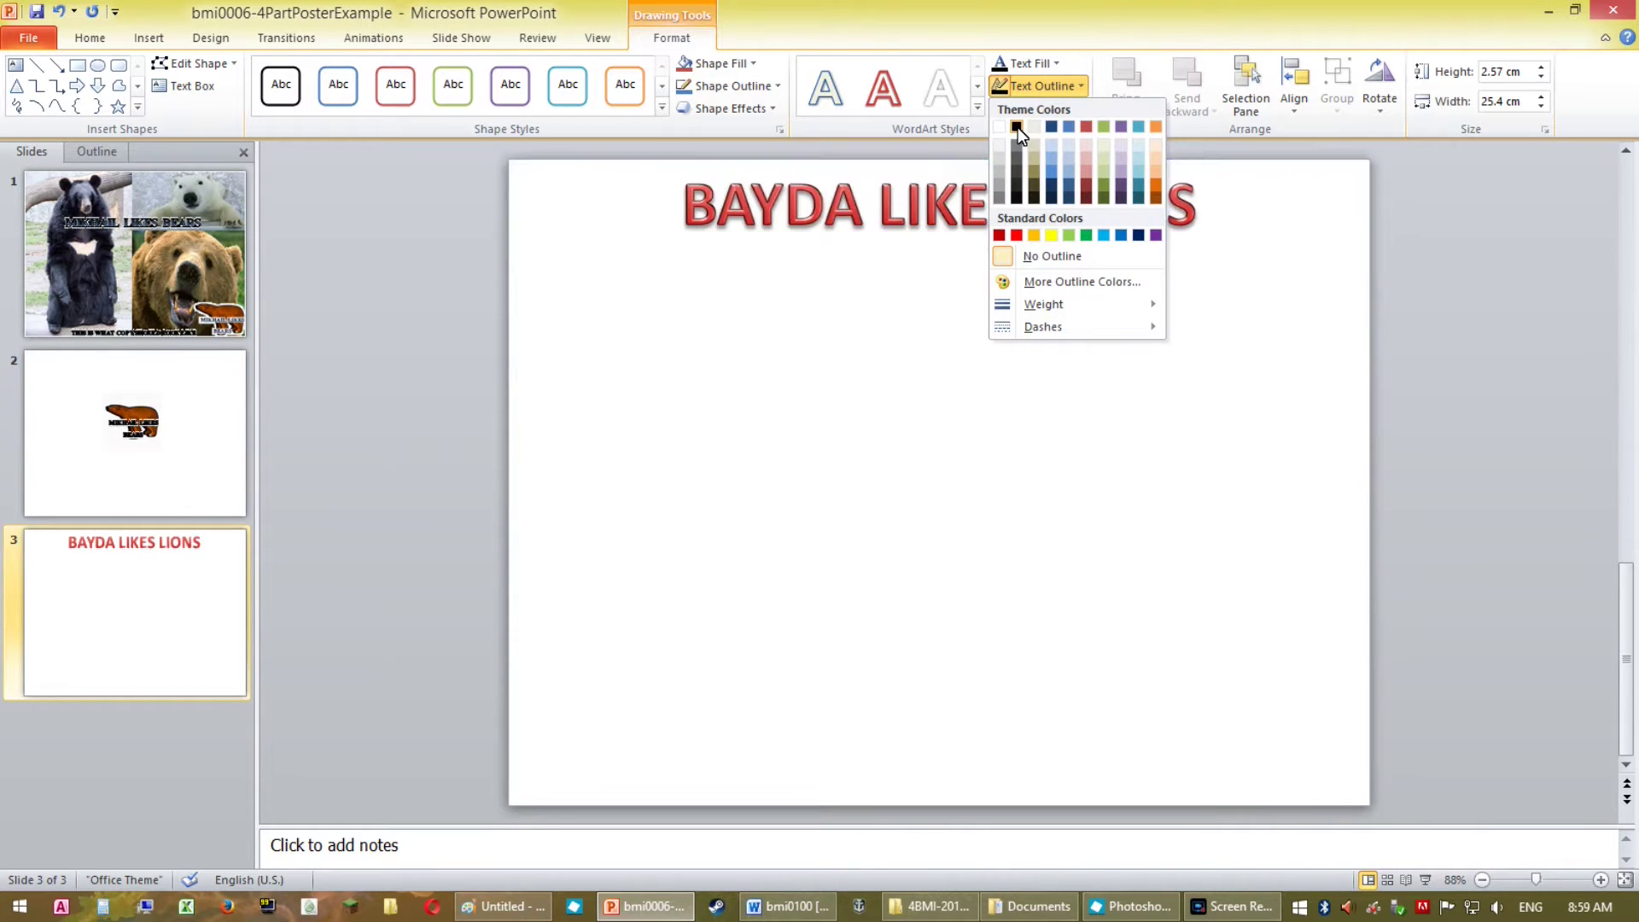
click(1017, 126)
Add an 11 pt white glow to the title through Glow Options.
click(1070, 111)
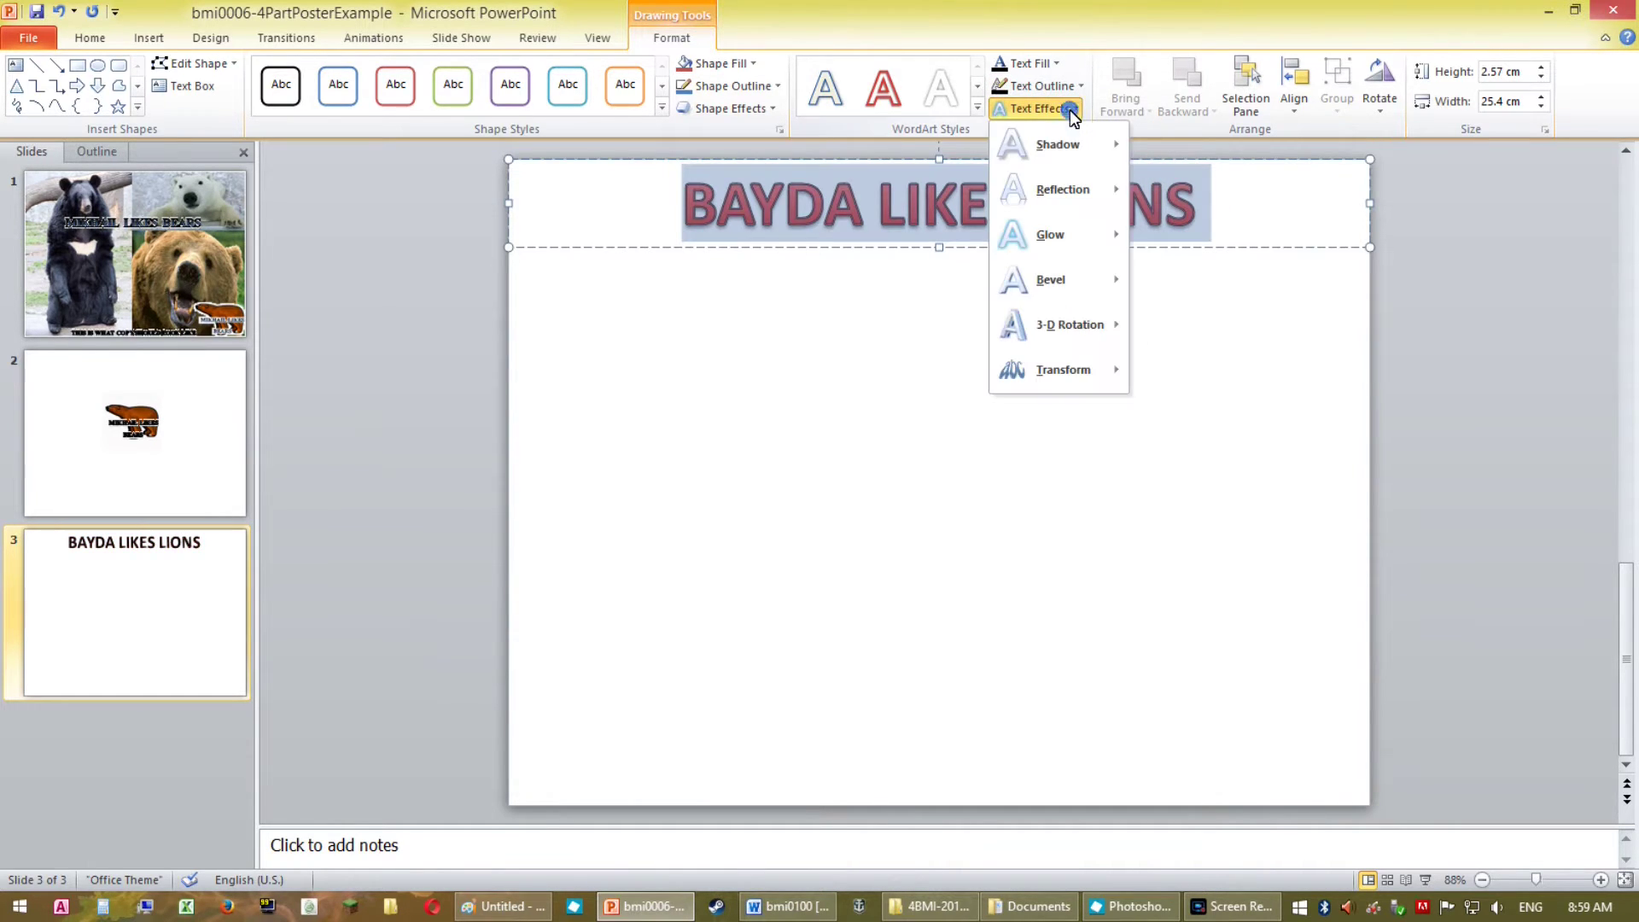
mouse_move(1076, 234)
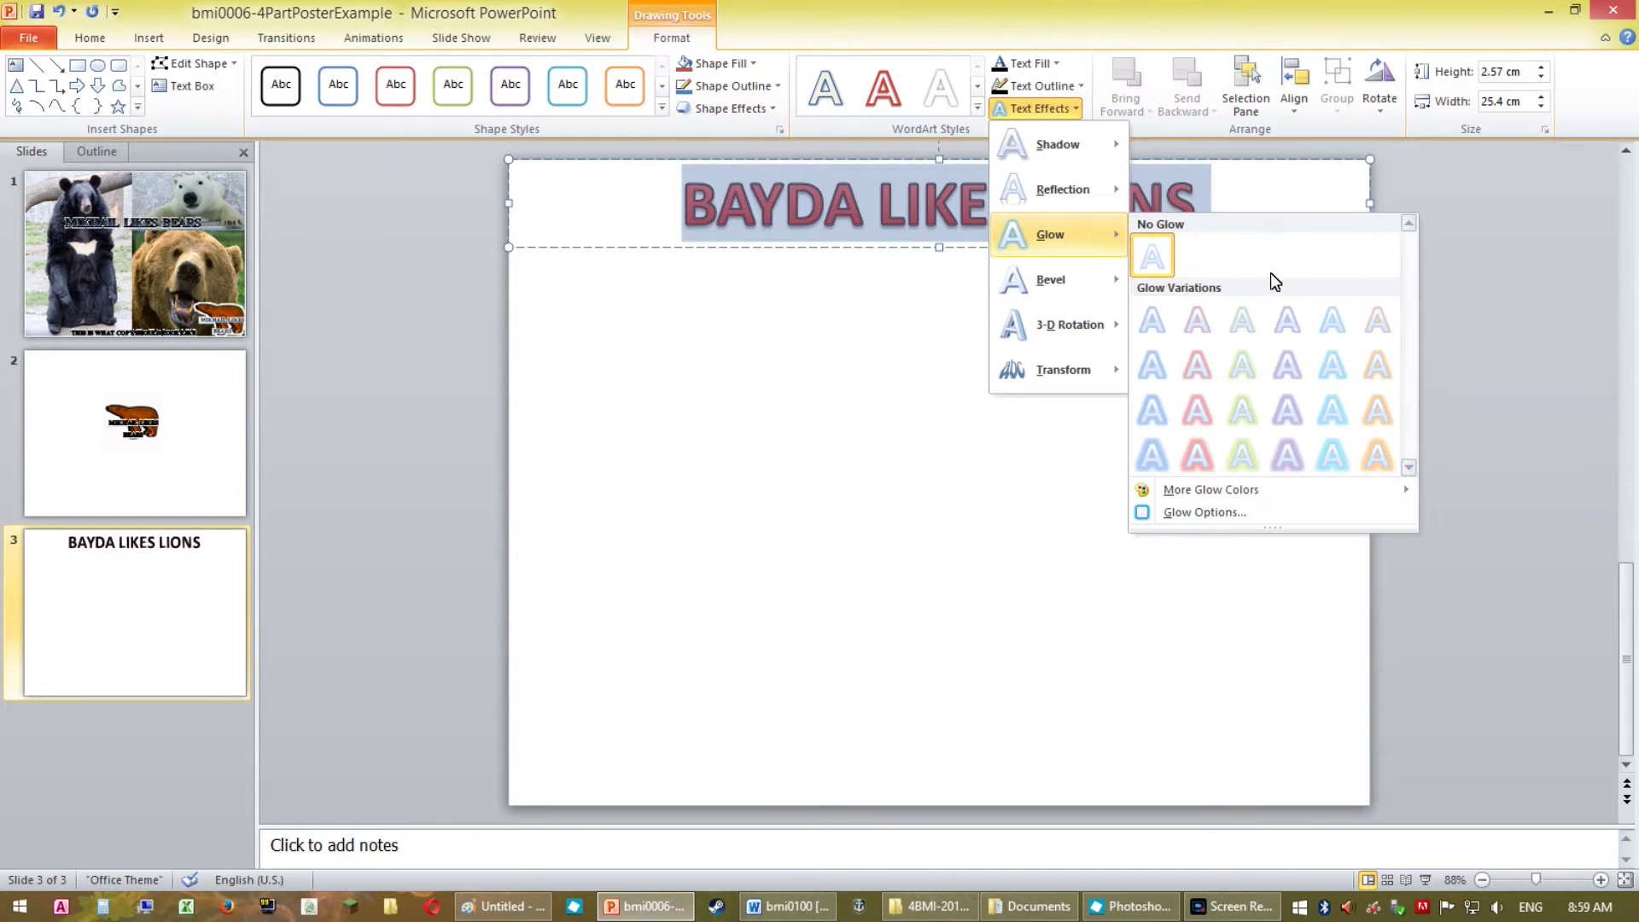
click(1226, 519)
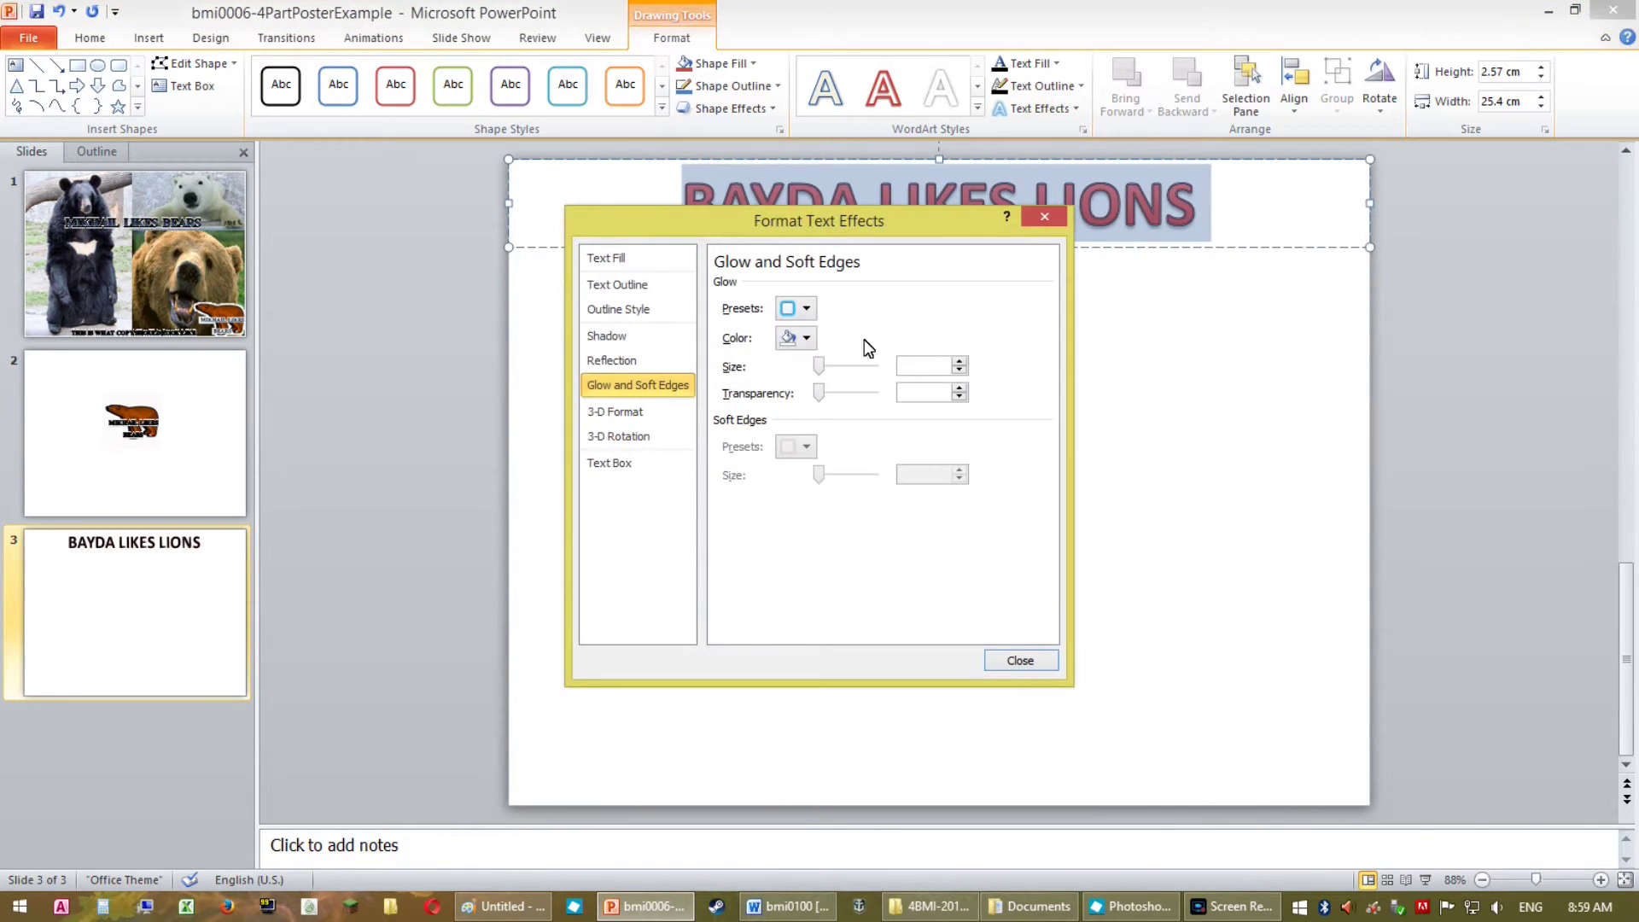
drag(823, 370, 818, 393)
click(808, 338)
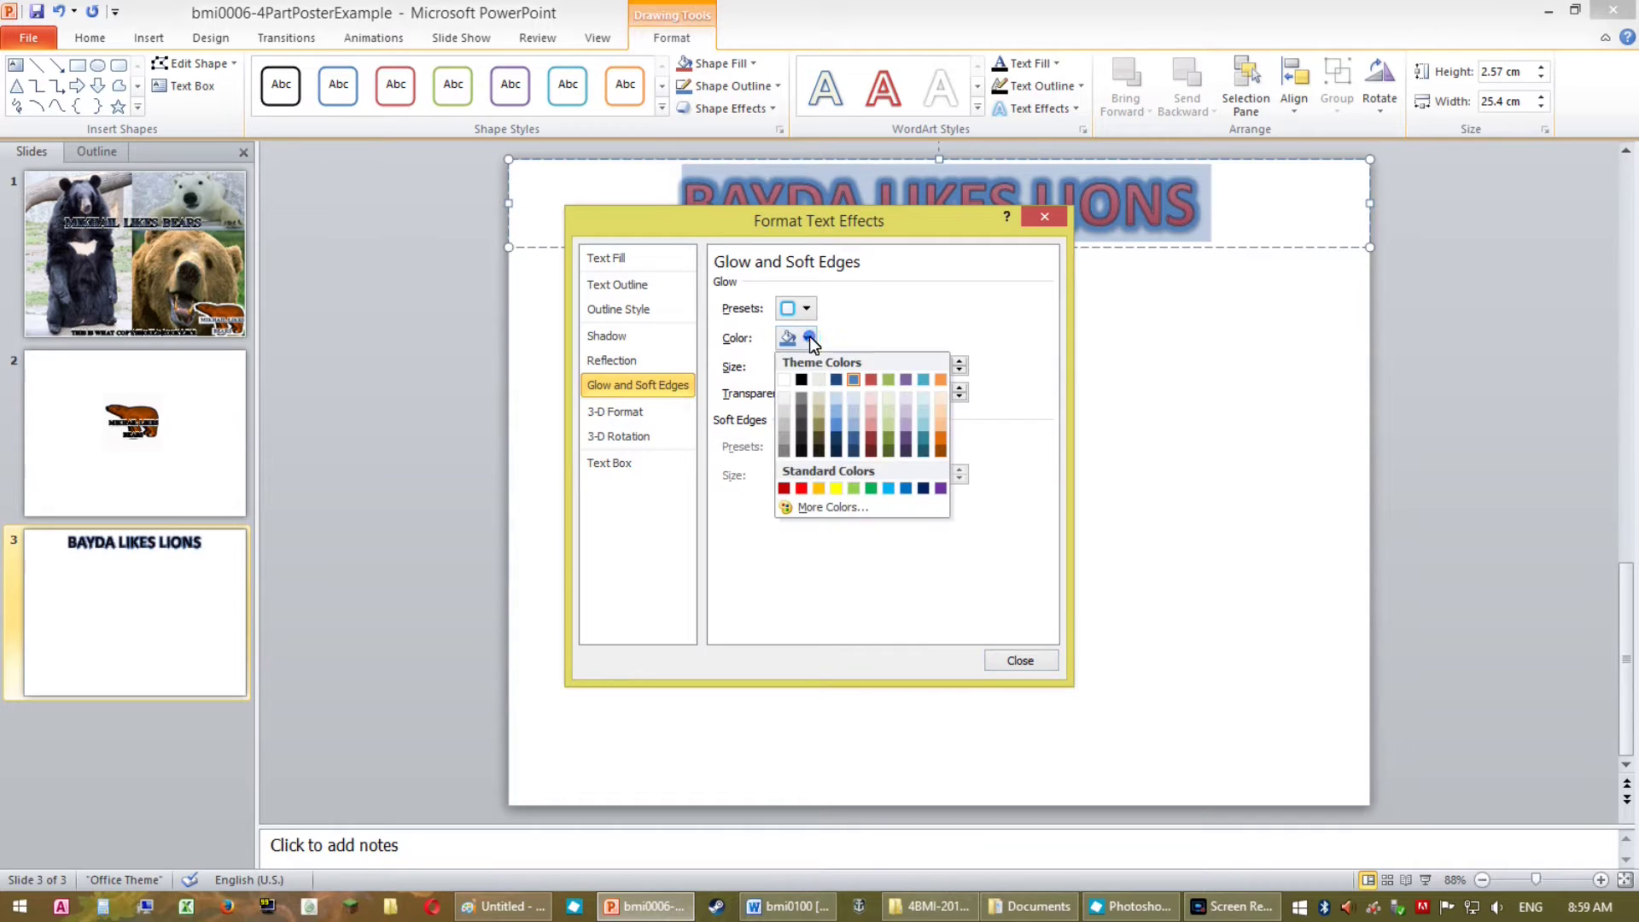
click(783, 381)
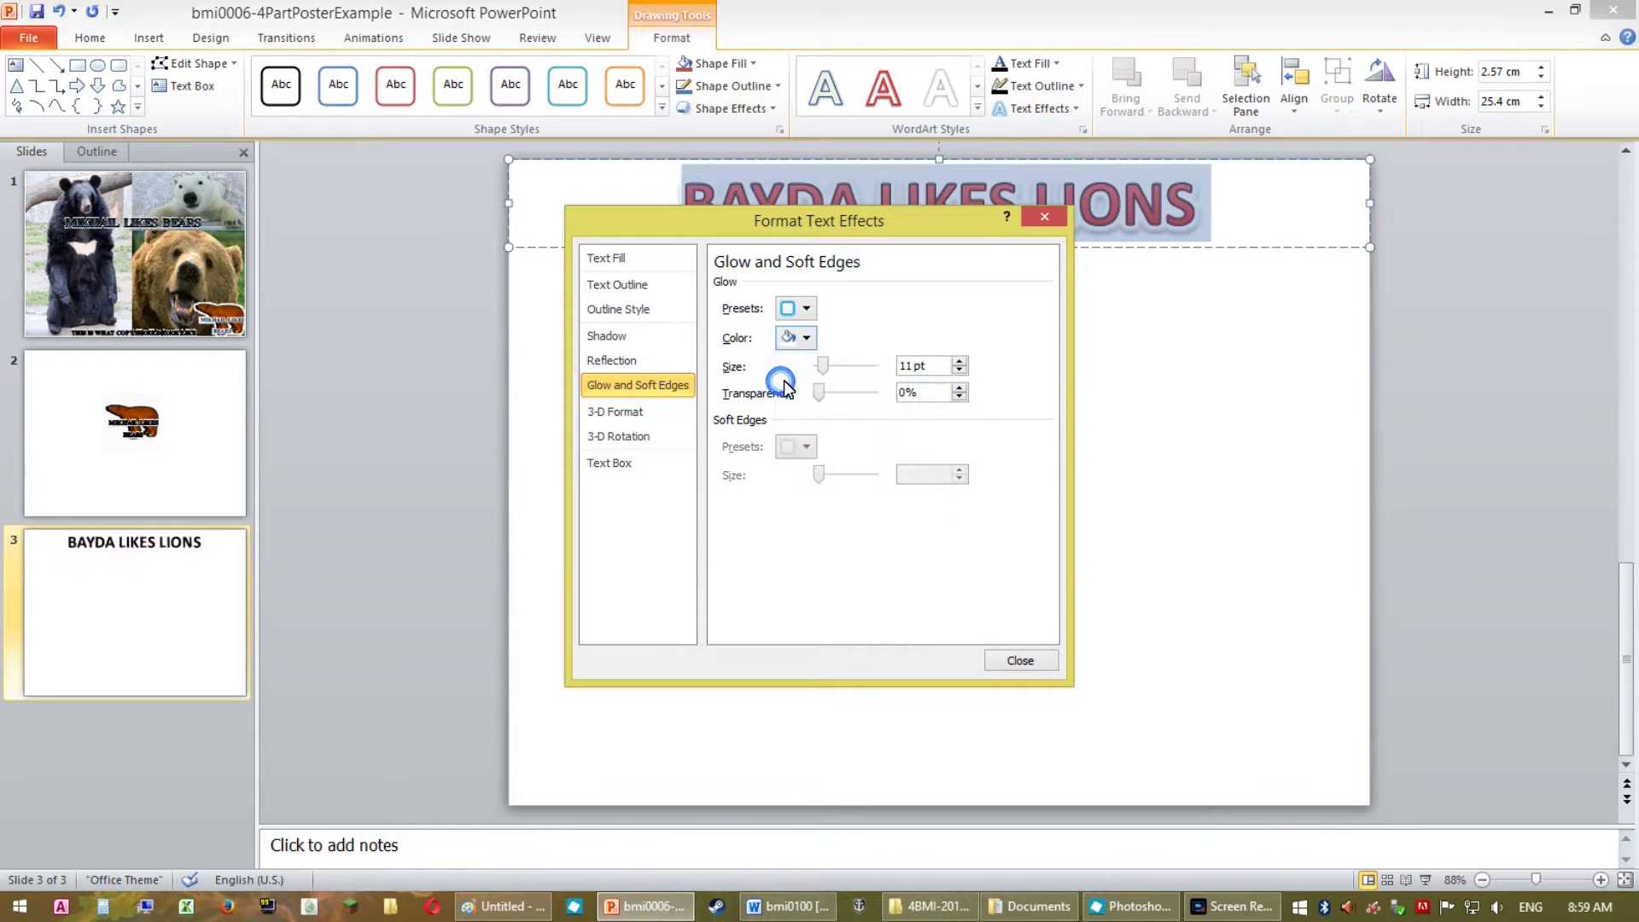
drag(886, 221, 884, 338)
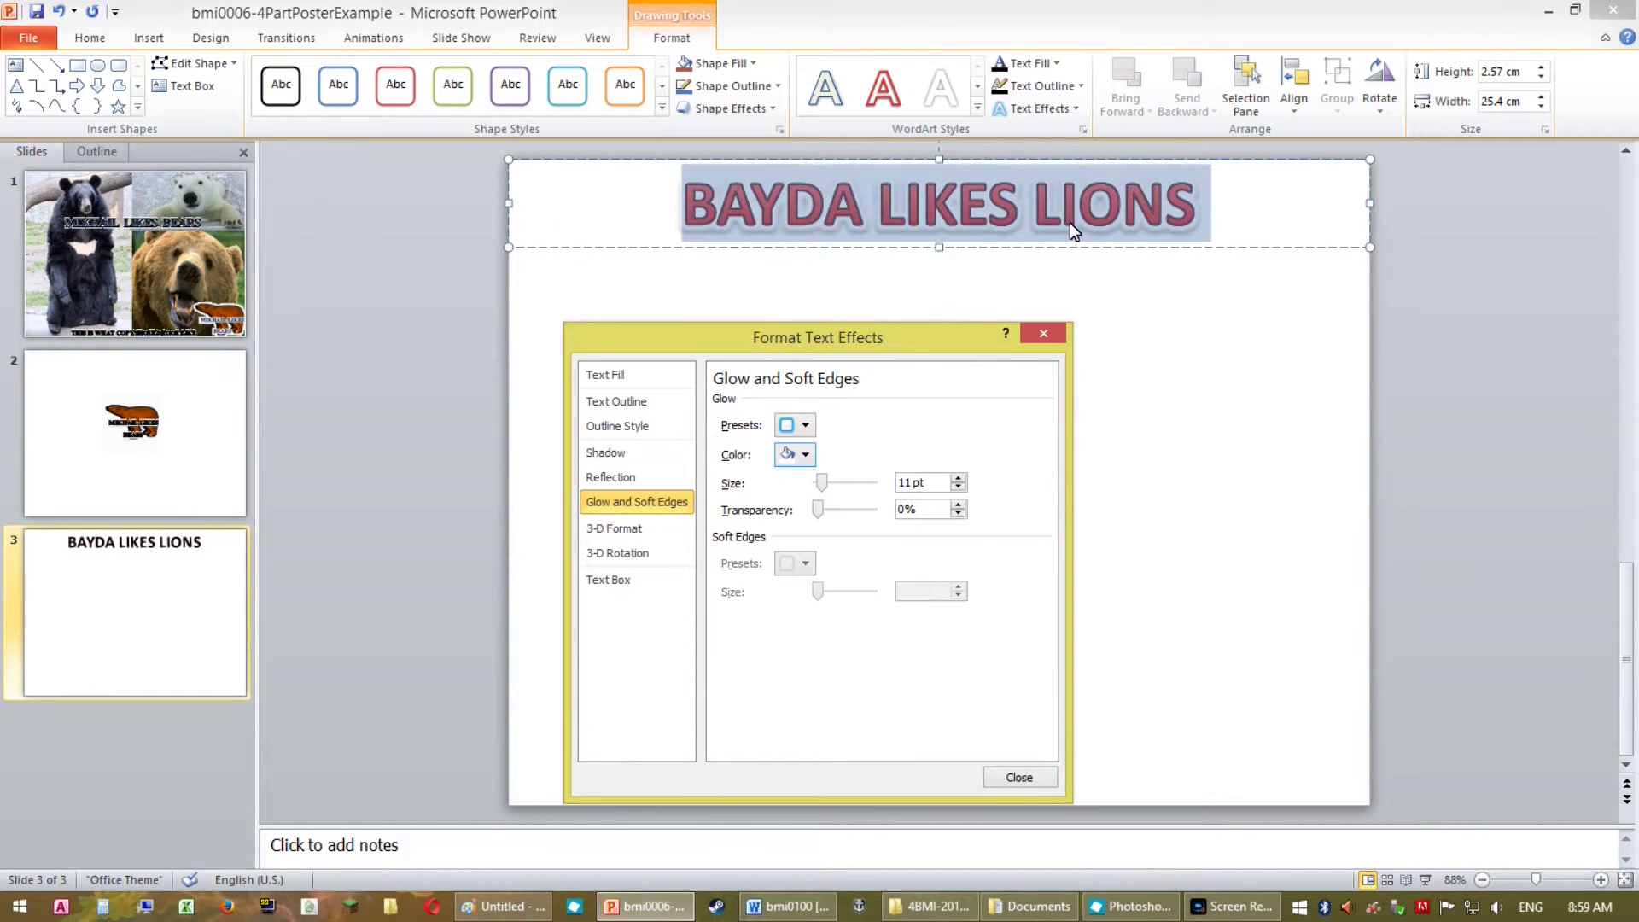
click(1020, 778)
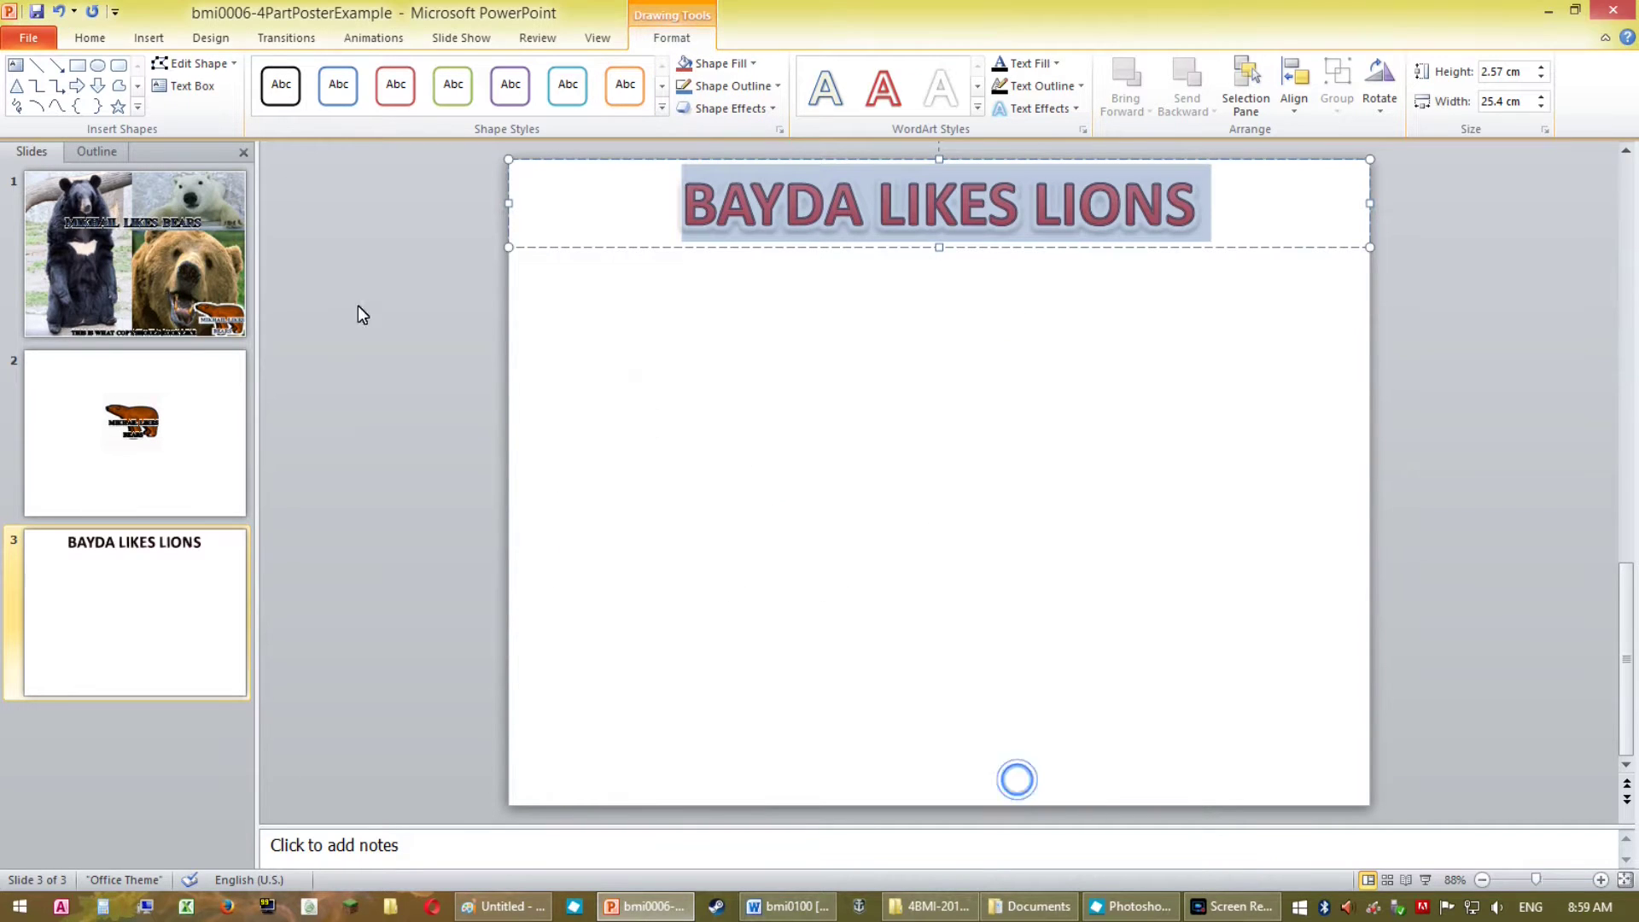
Set the title font to Times New Roman, keeping size 54.
click(91, 36)
click(388, 72)
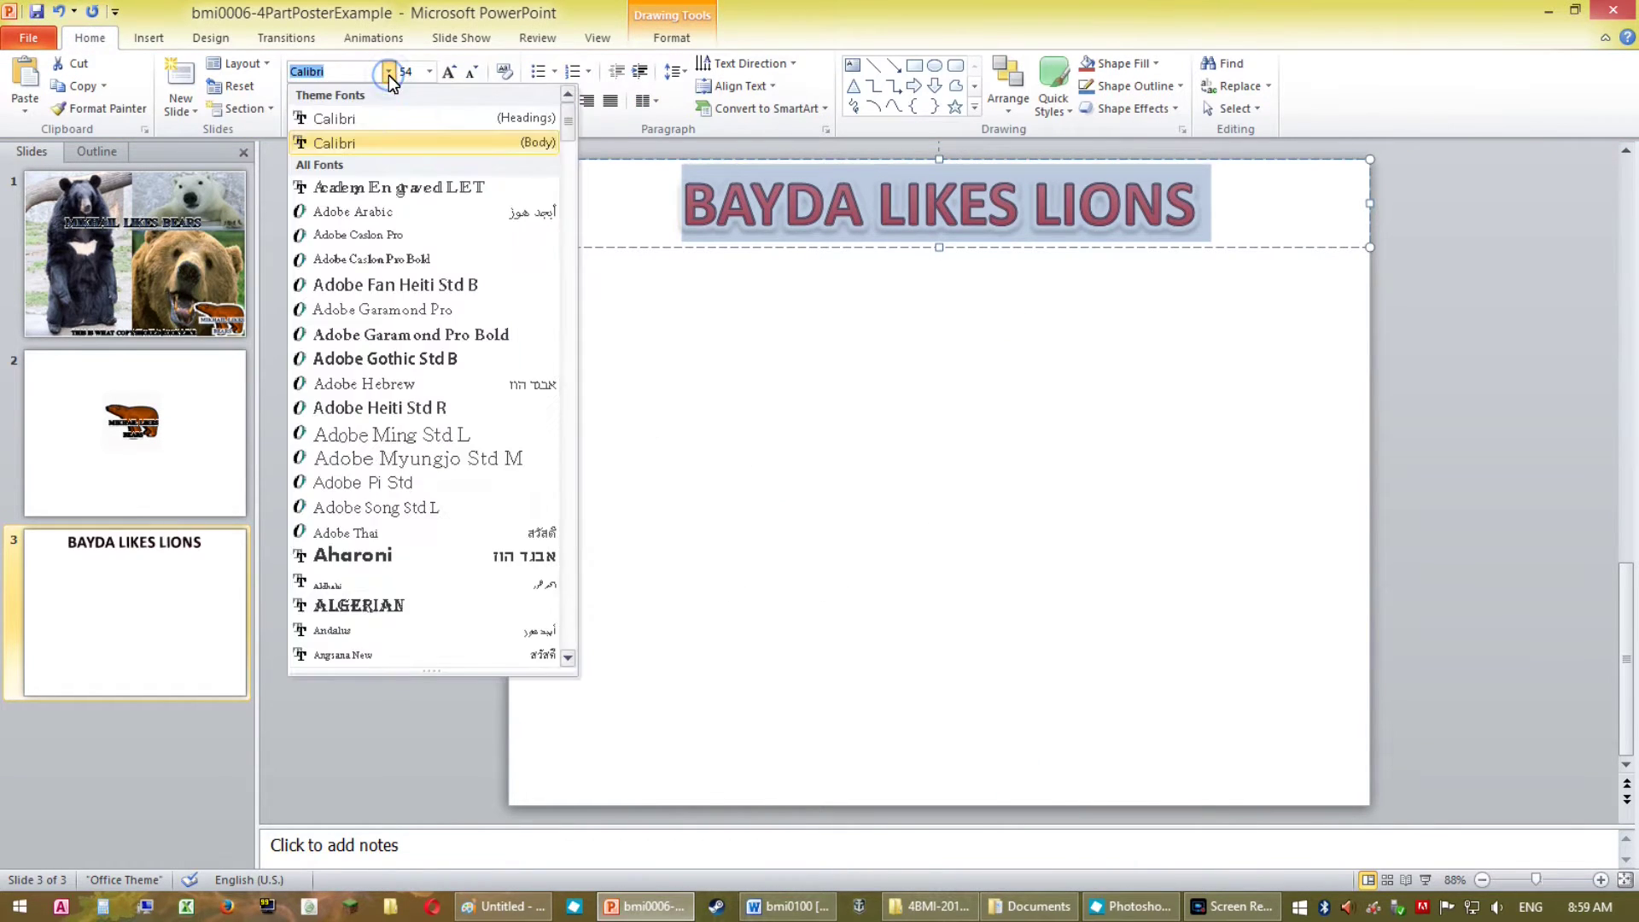
text(Times New Roman)
key(Return)
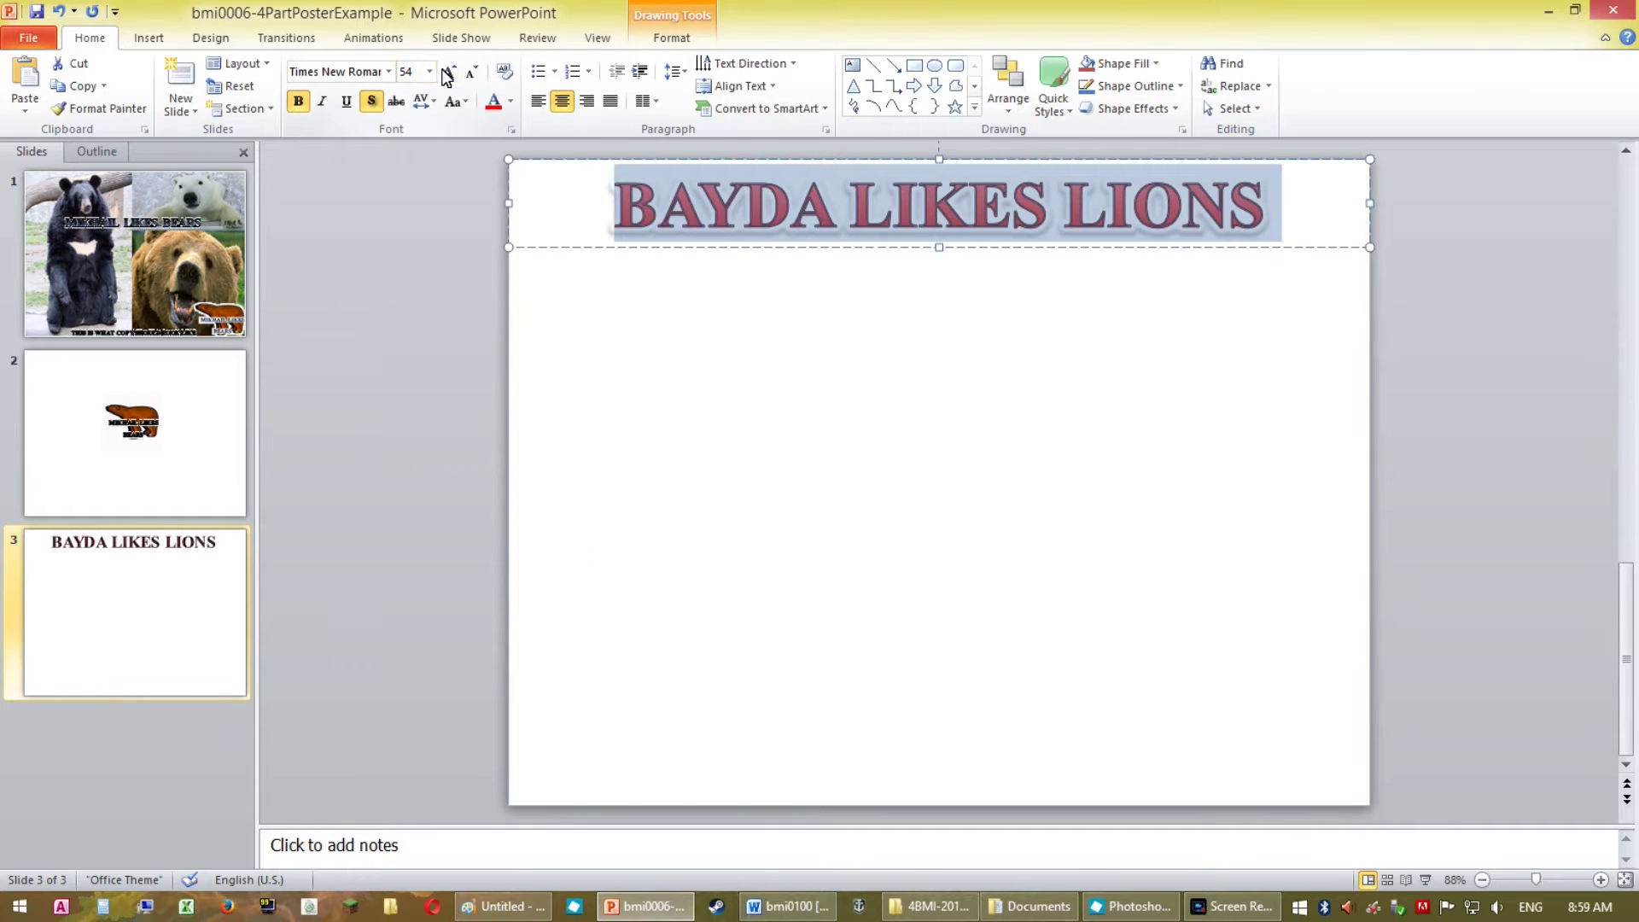
click(431, 74)
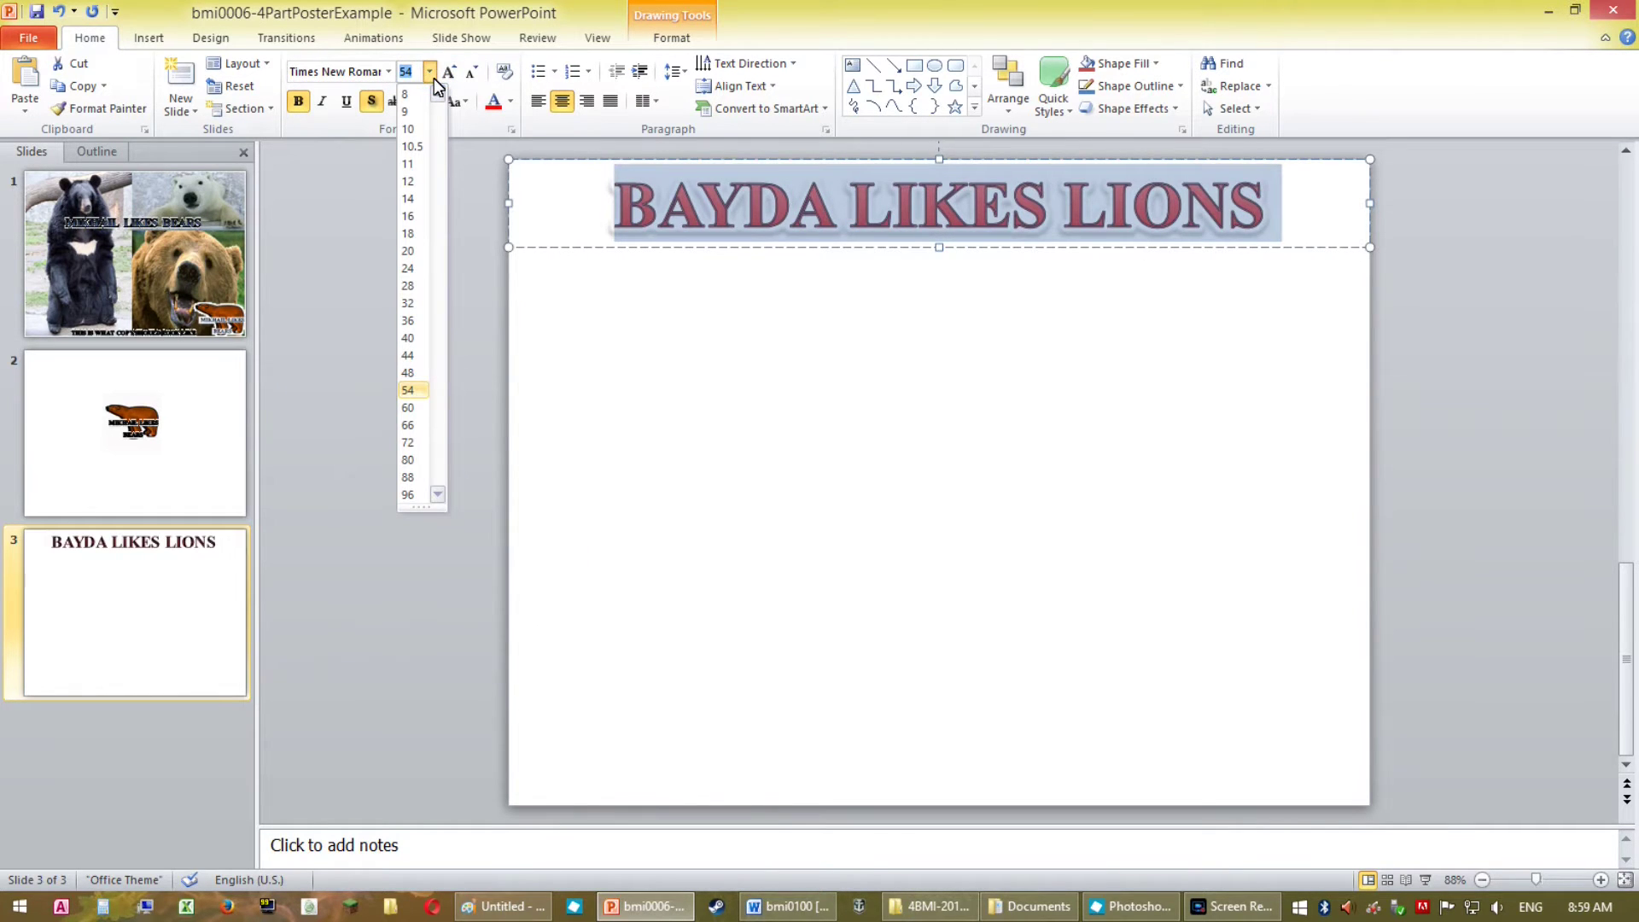
click(434, 79)
click(921, 368)
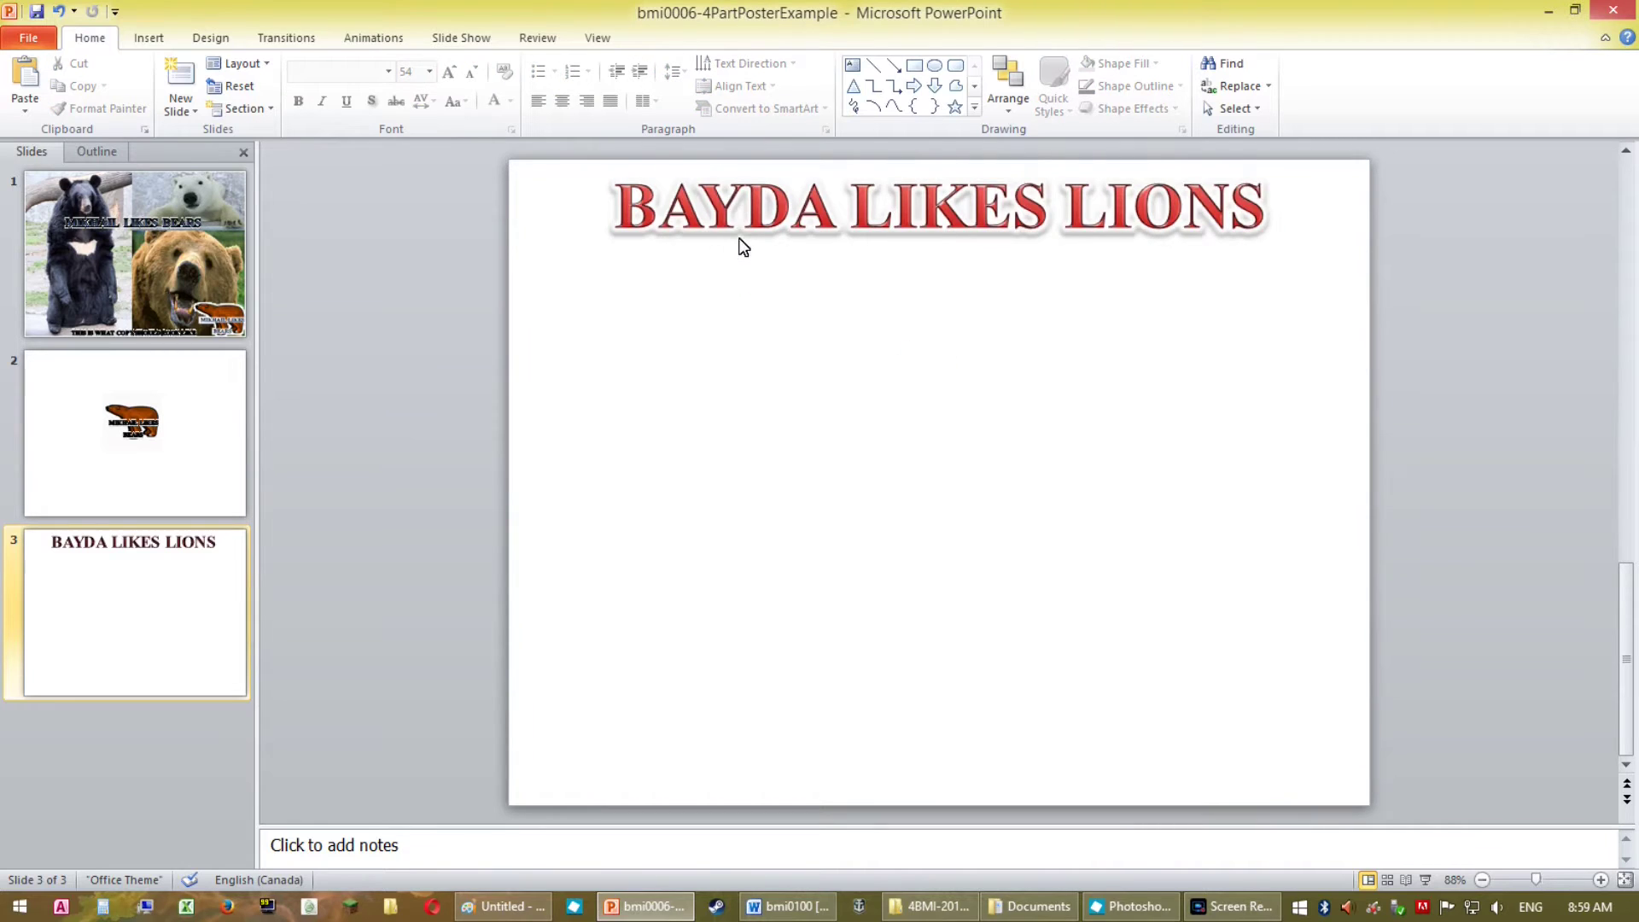
Duplicate the title box and move the copy to the bottom of the slide.
triple_click(739, 239)
click(731, 248)
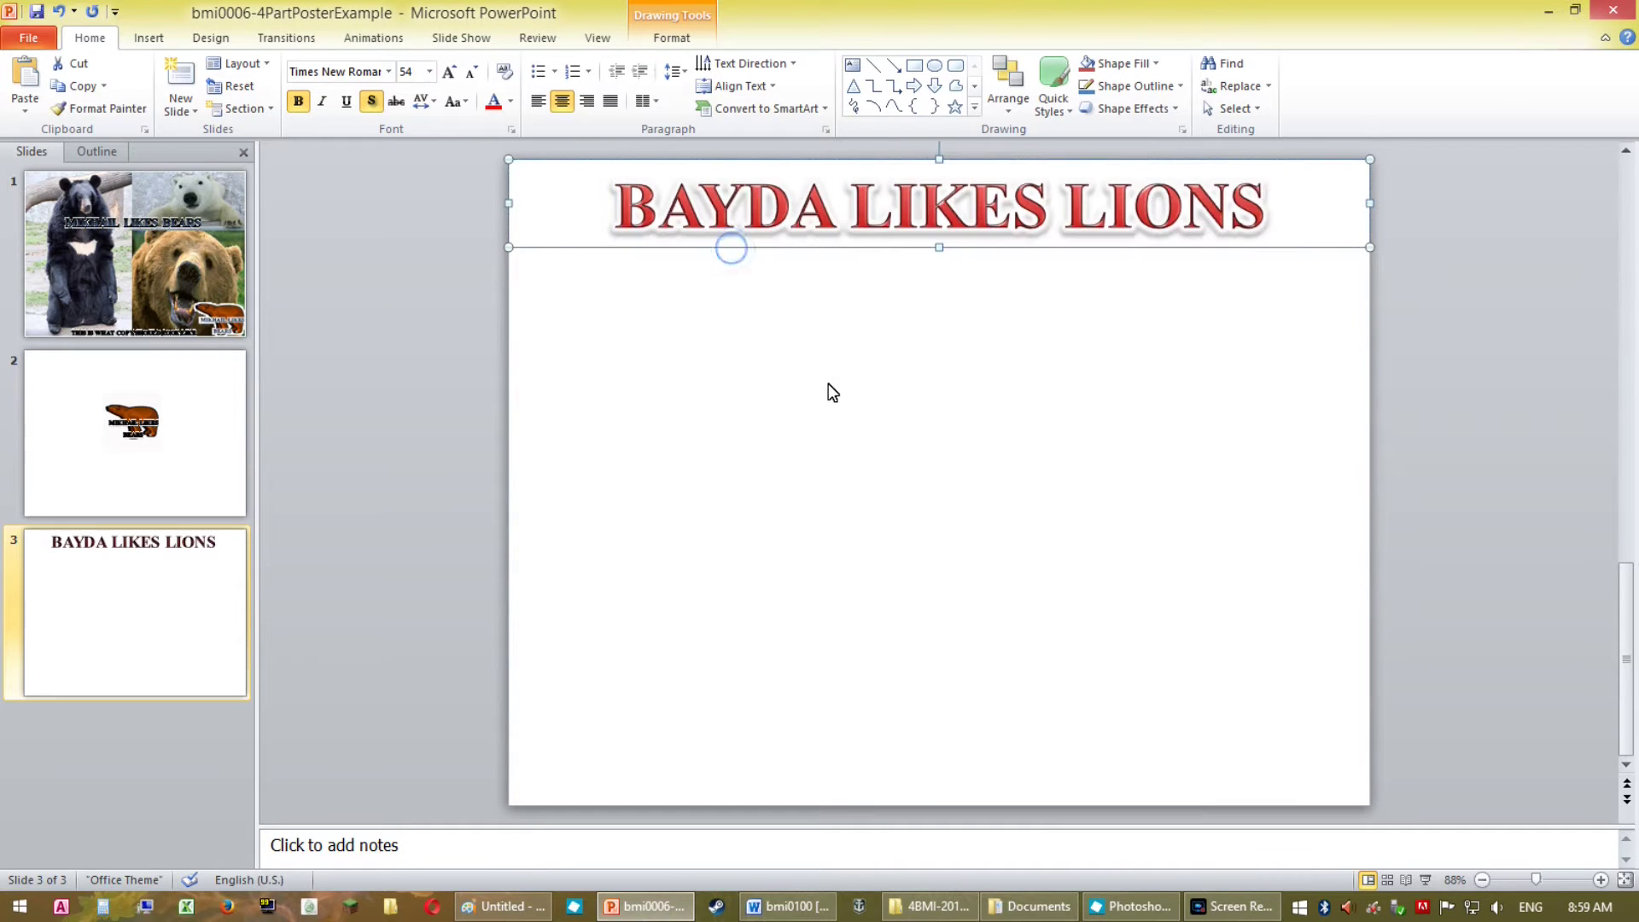
key(ctrl+v)
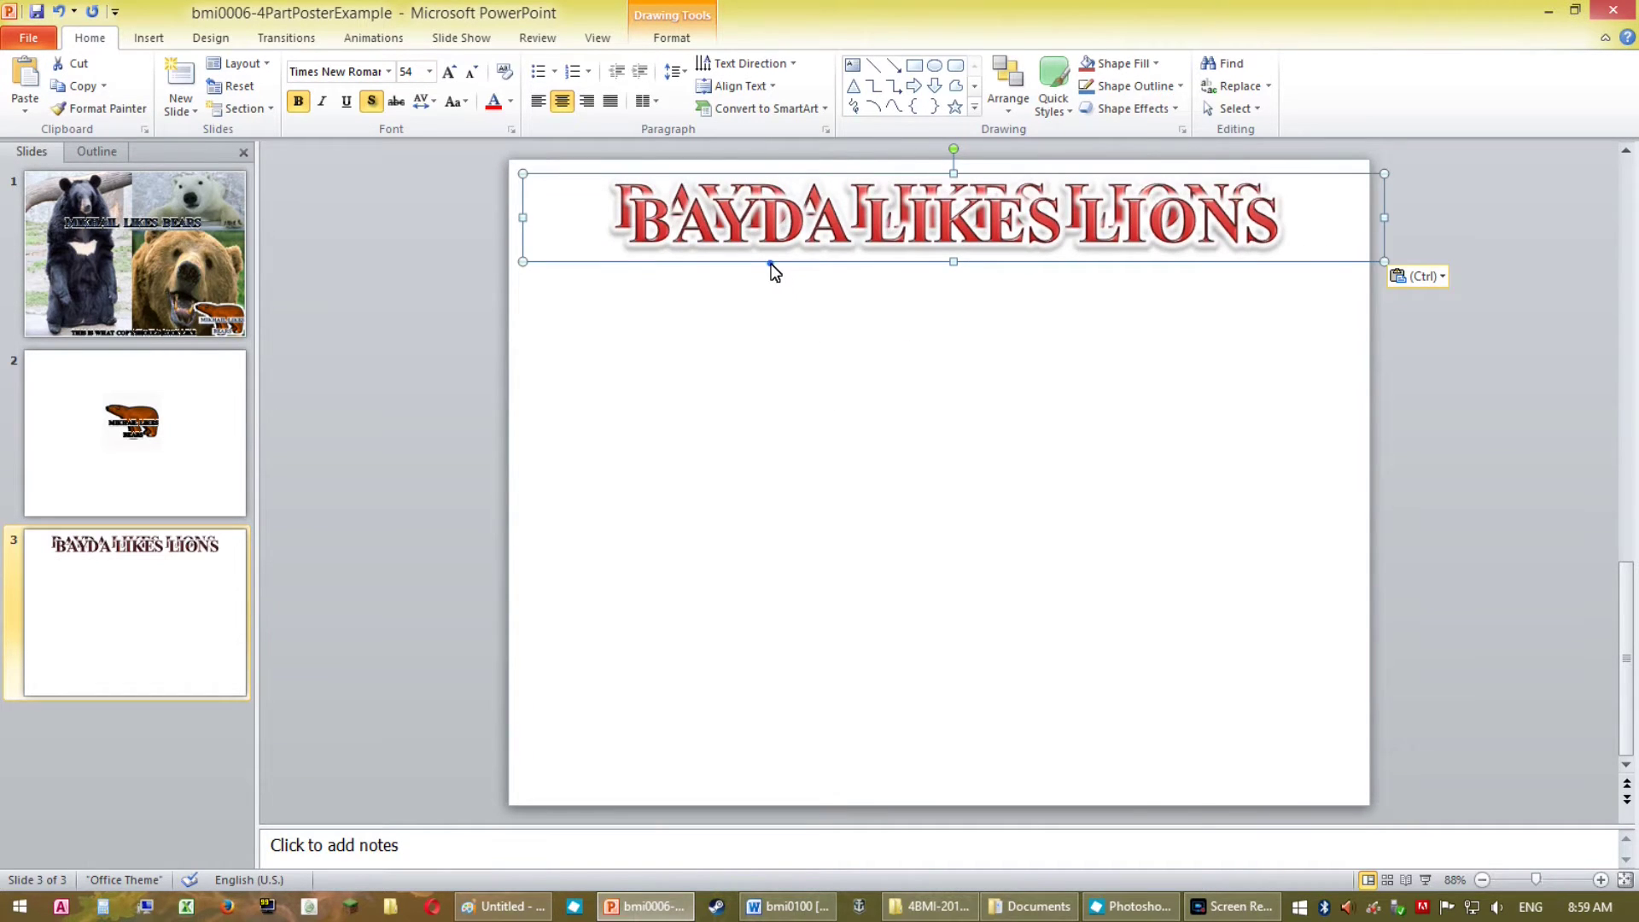
drag(773, 270, 757, 804)
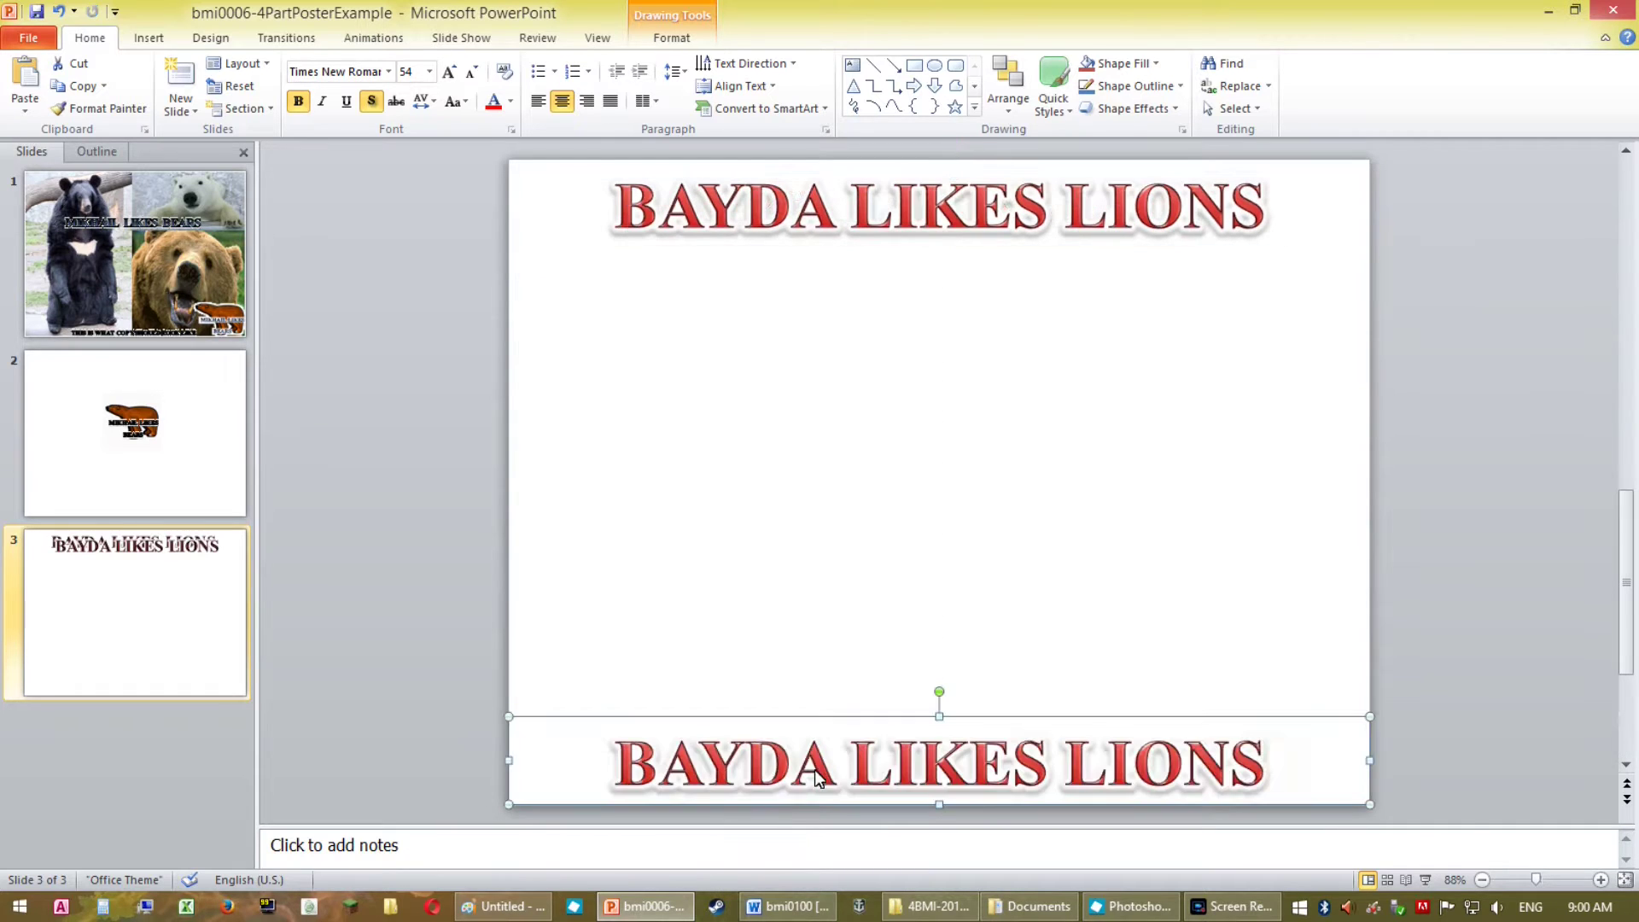
Shrink the bottom copy to 32 pt and retype it as 'LIONS SAY ROAR'.
triple_click(859, 756)
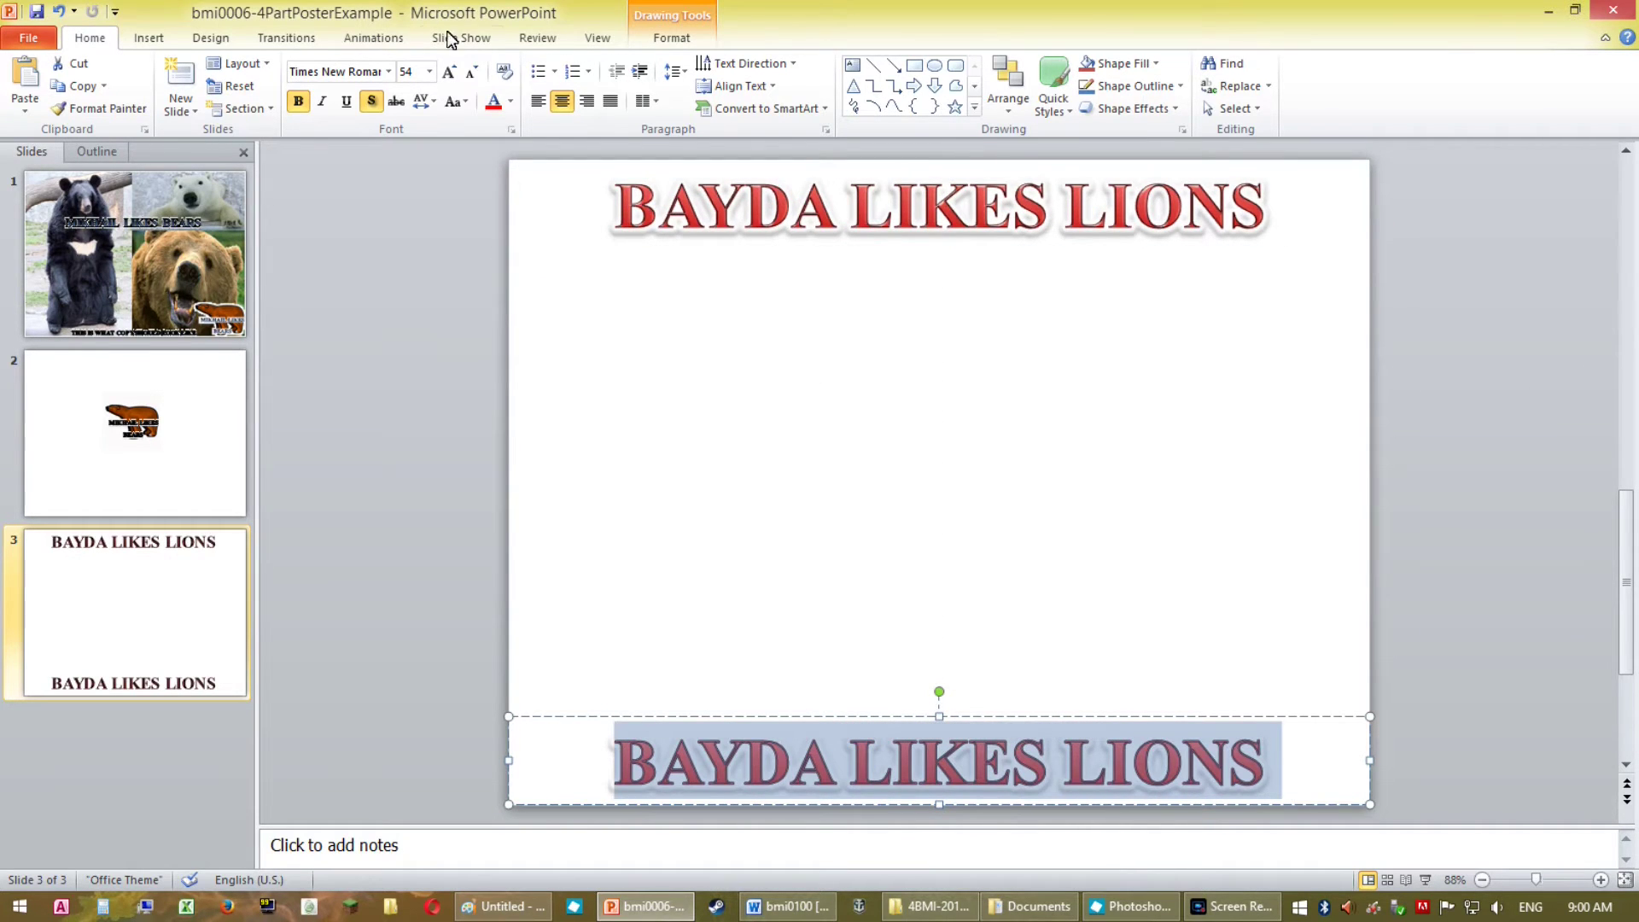
click(429, 72)
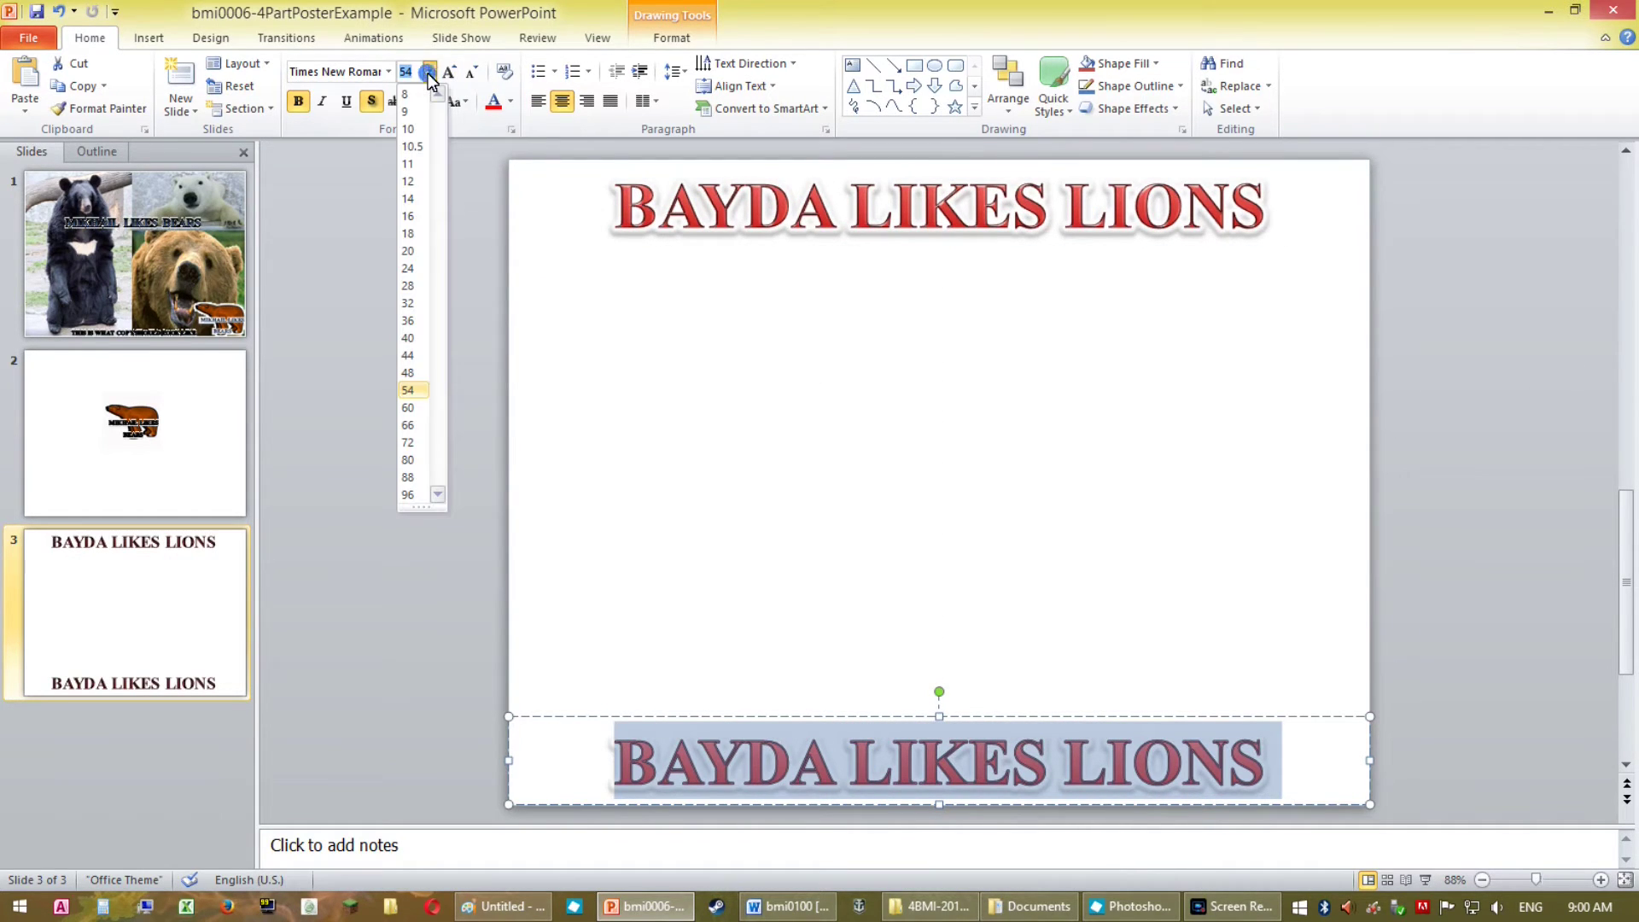
click(417, 303)
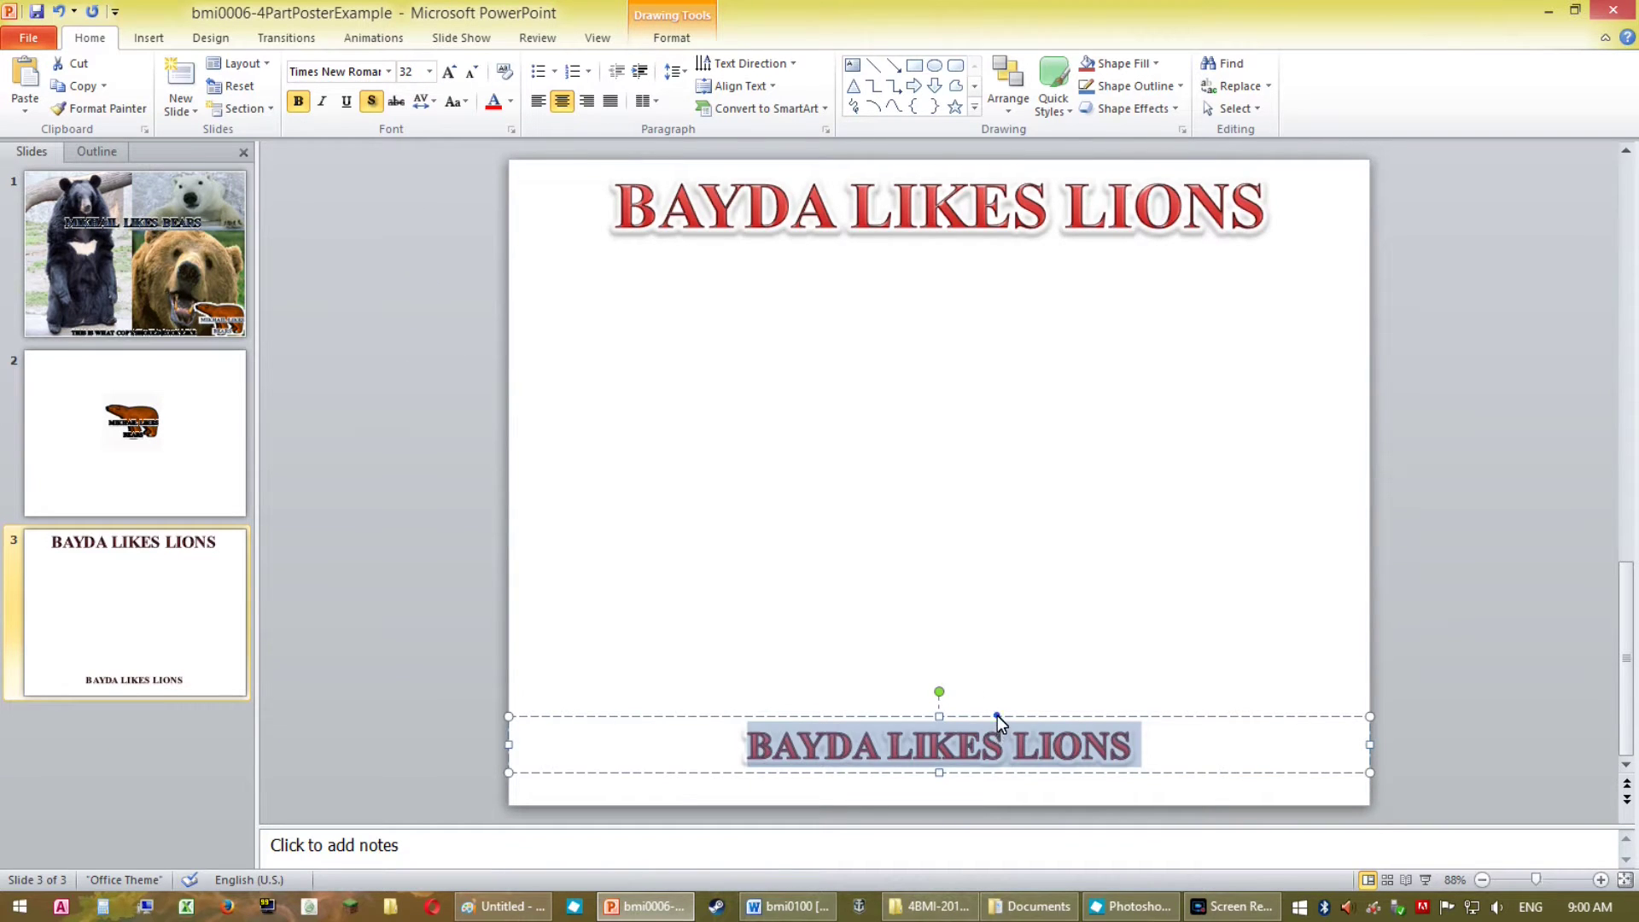
drag(997, 716, 994, 746)
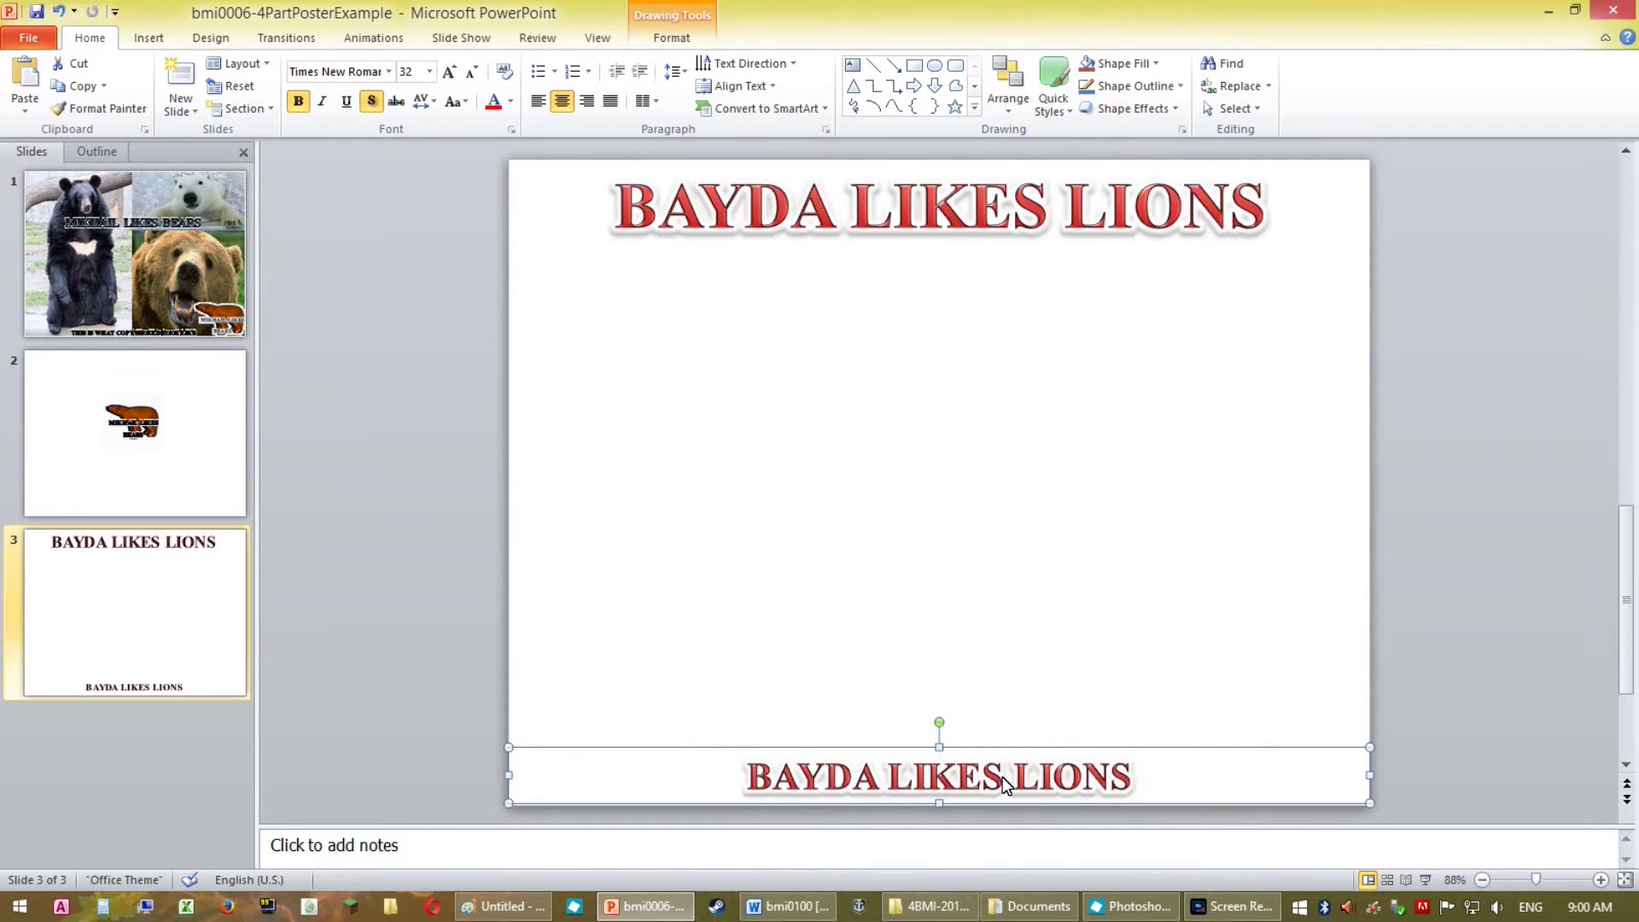
triple_click(1002, 776)
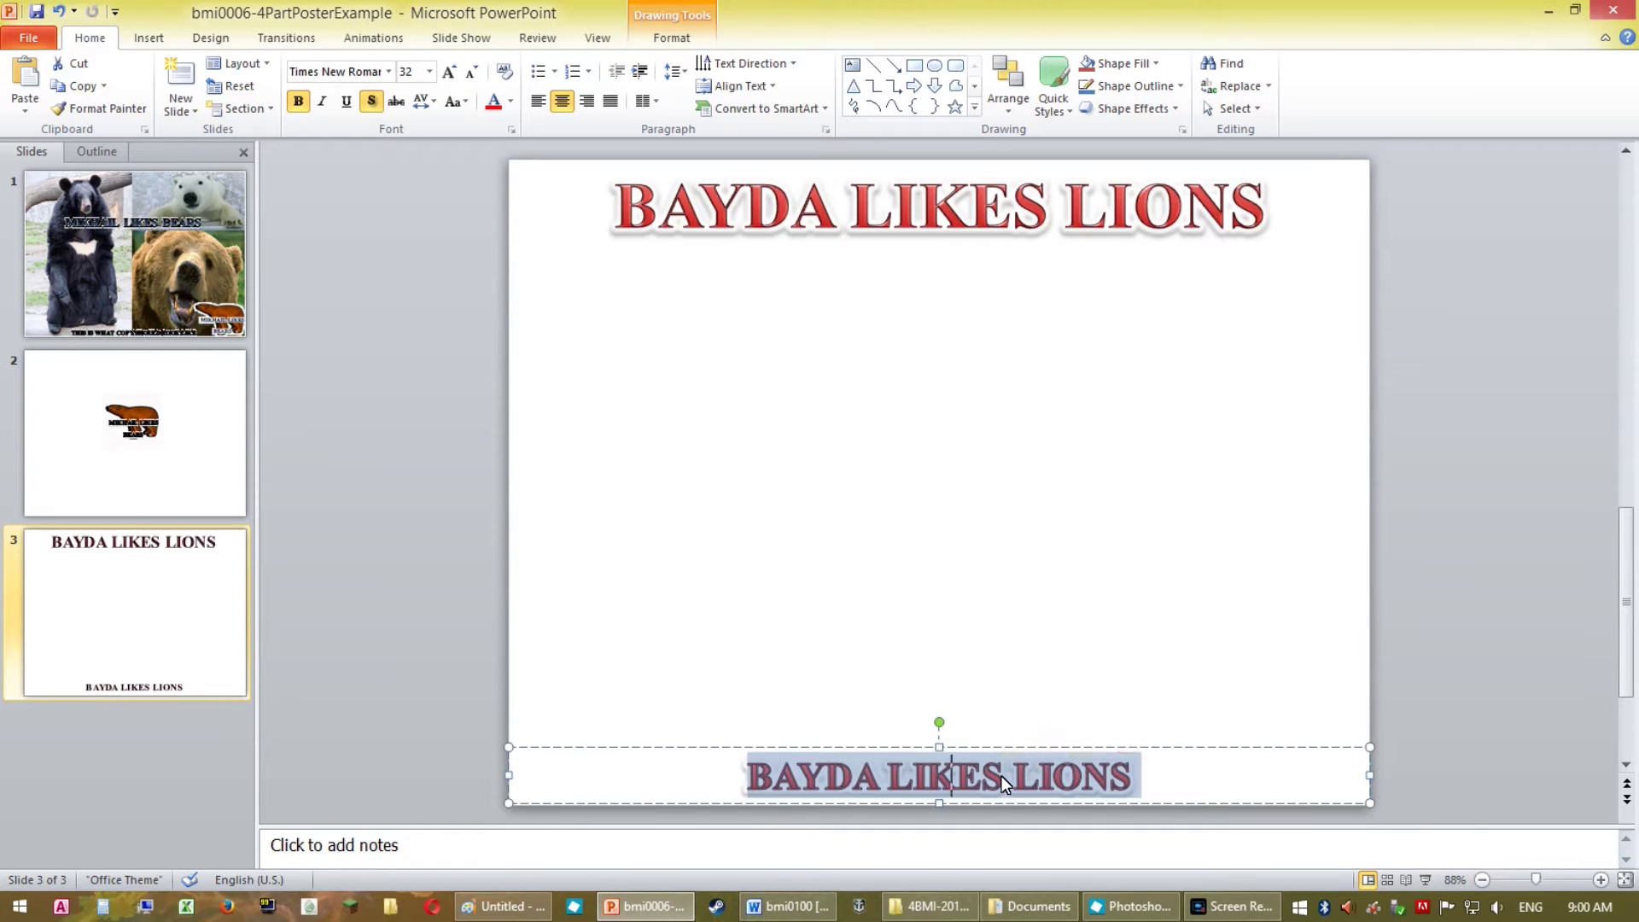
text(LIONS SAY ROAR)
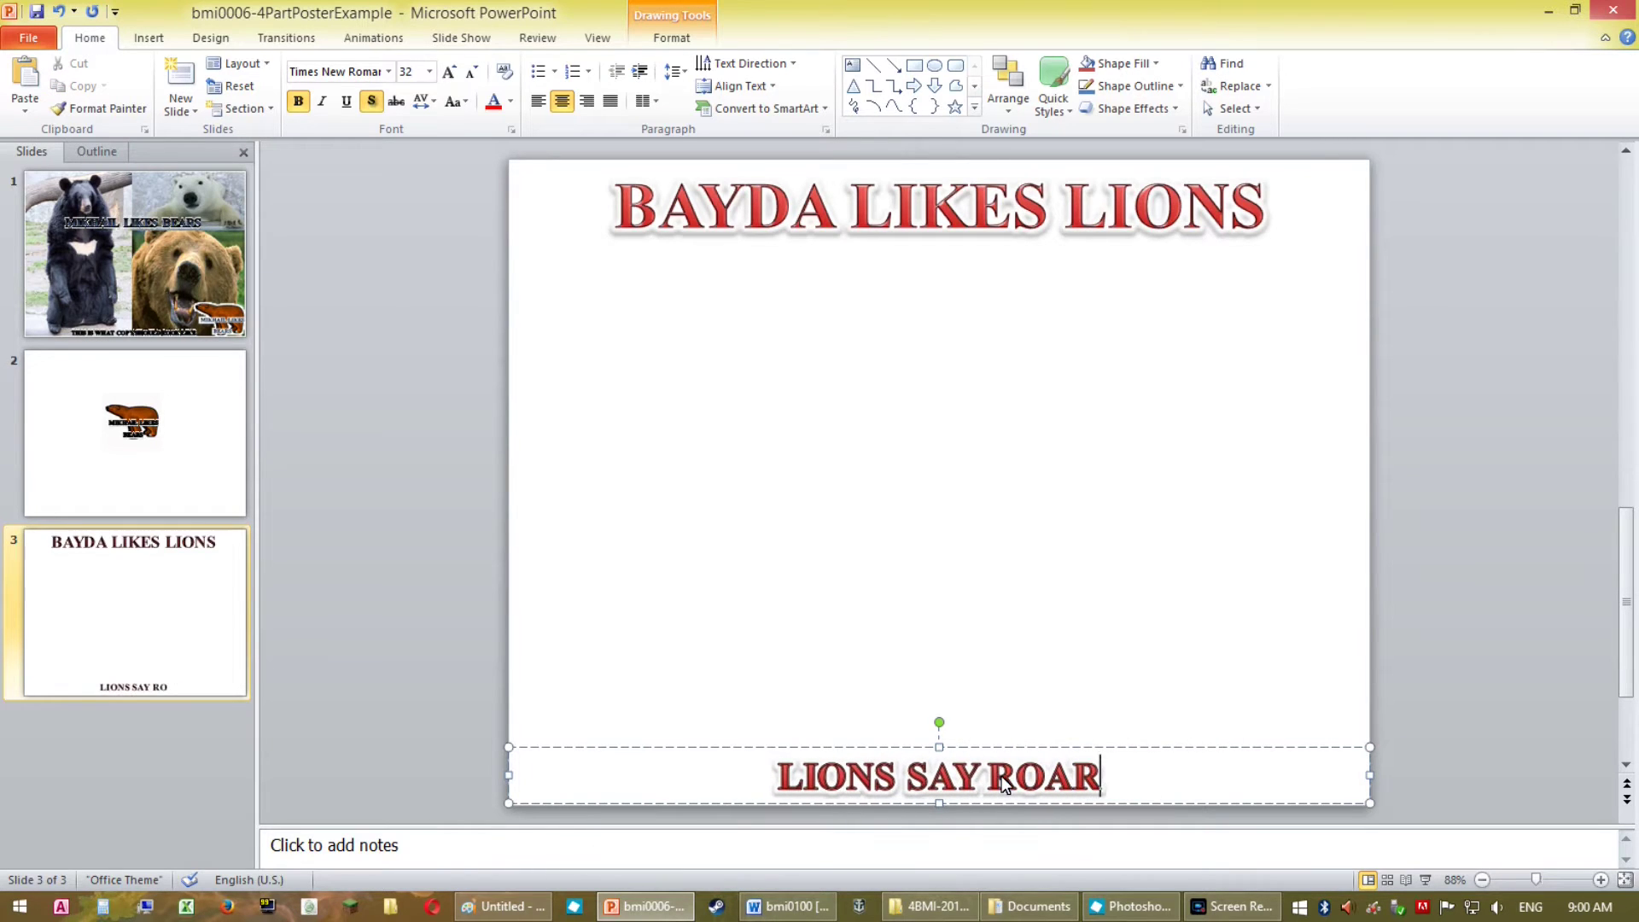
click(928, 468)
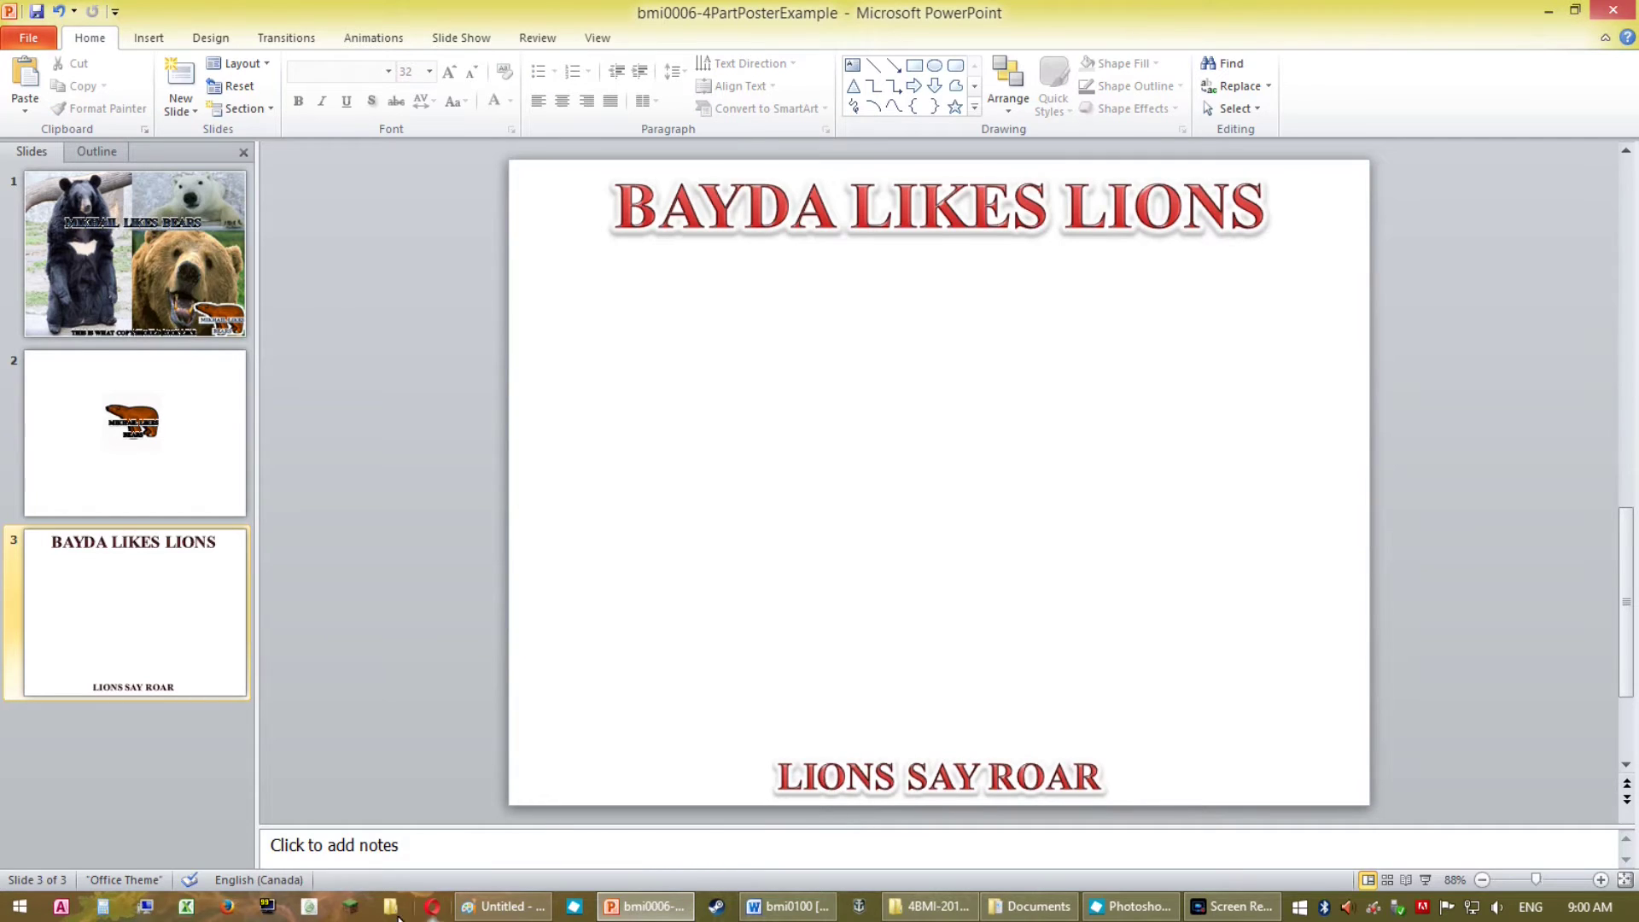
click(226, 907)
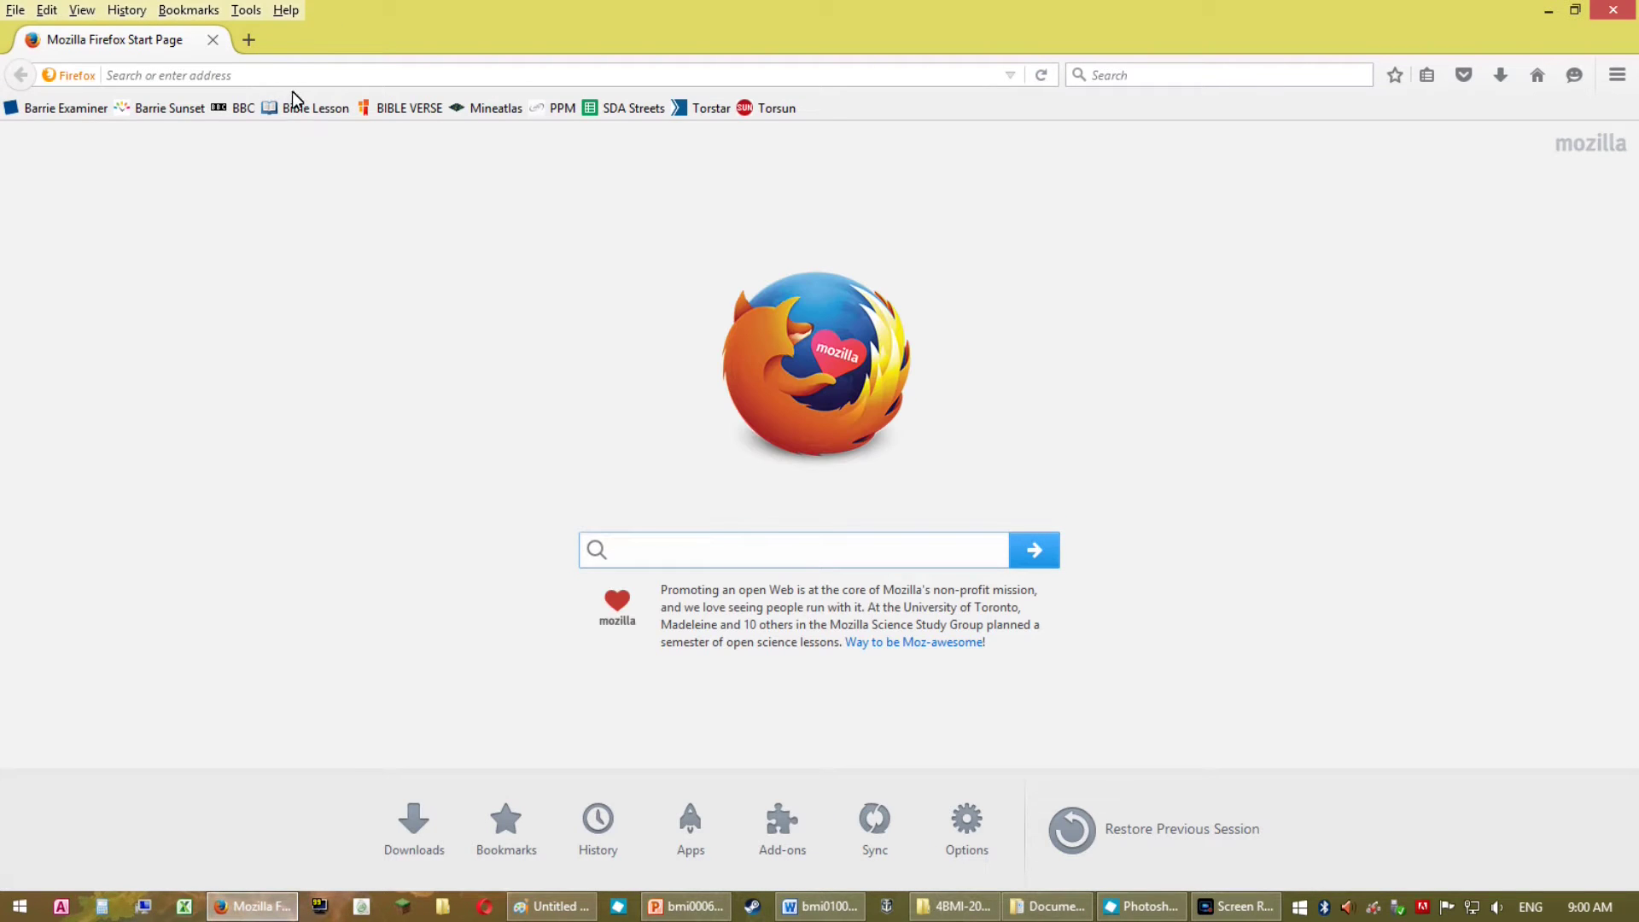
Search Bing for 'lions' and show the image results.
click(277, 75)
text(lions)
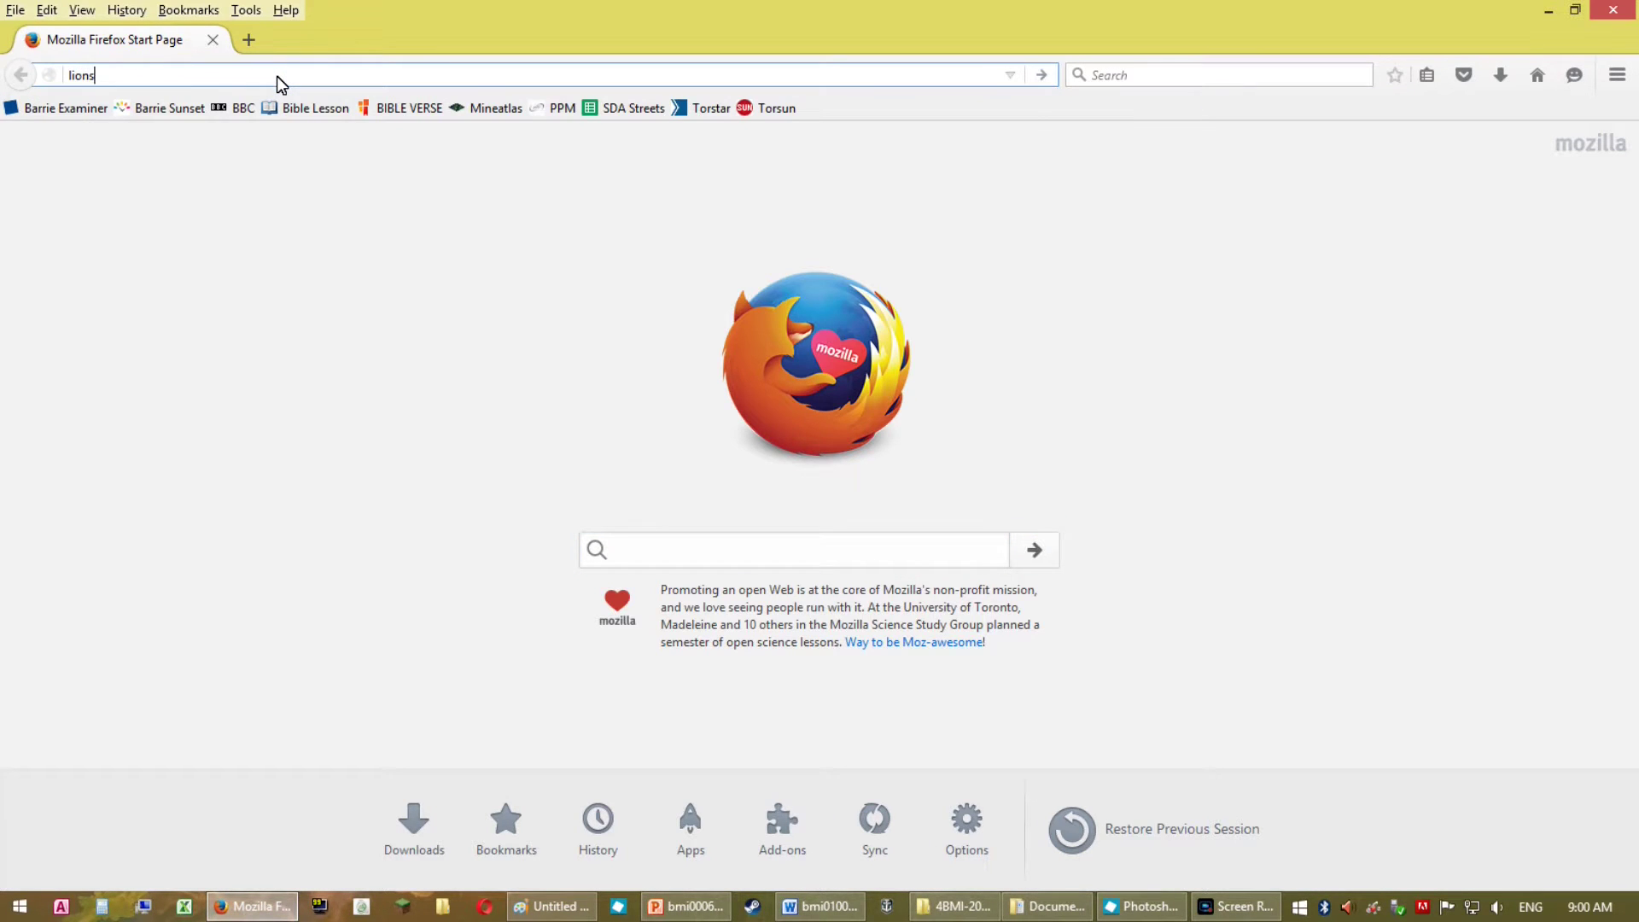
key(Return)
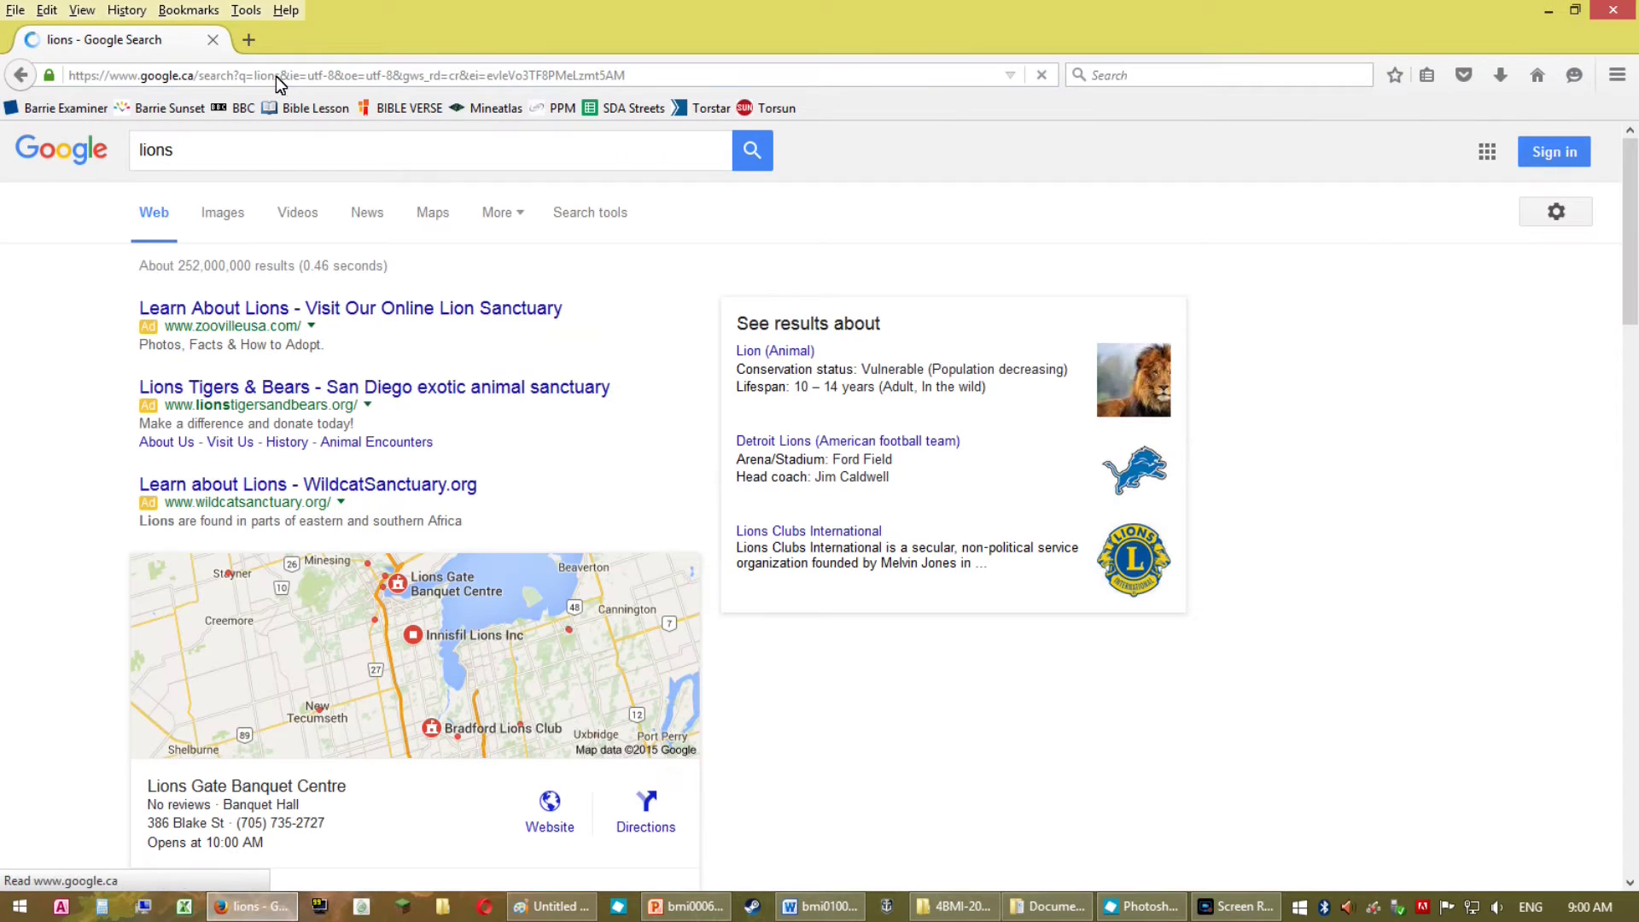
click(222, 215)
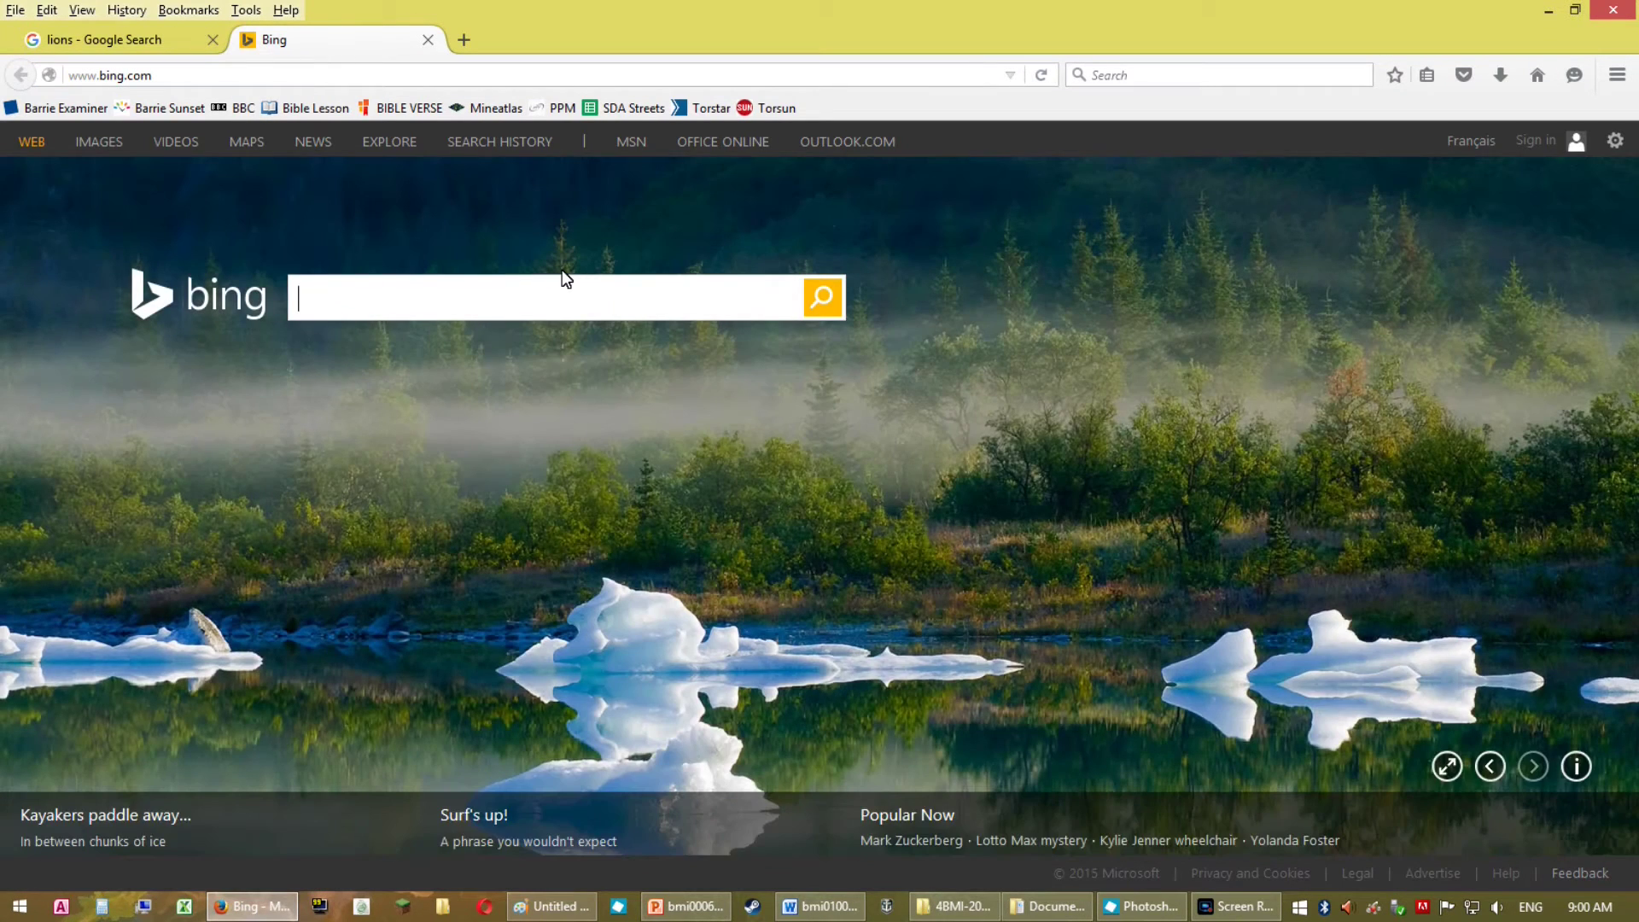
text(lions)
key(Return)
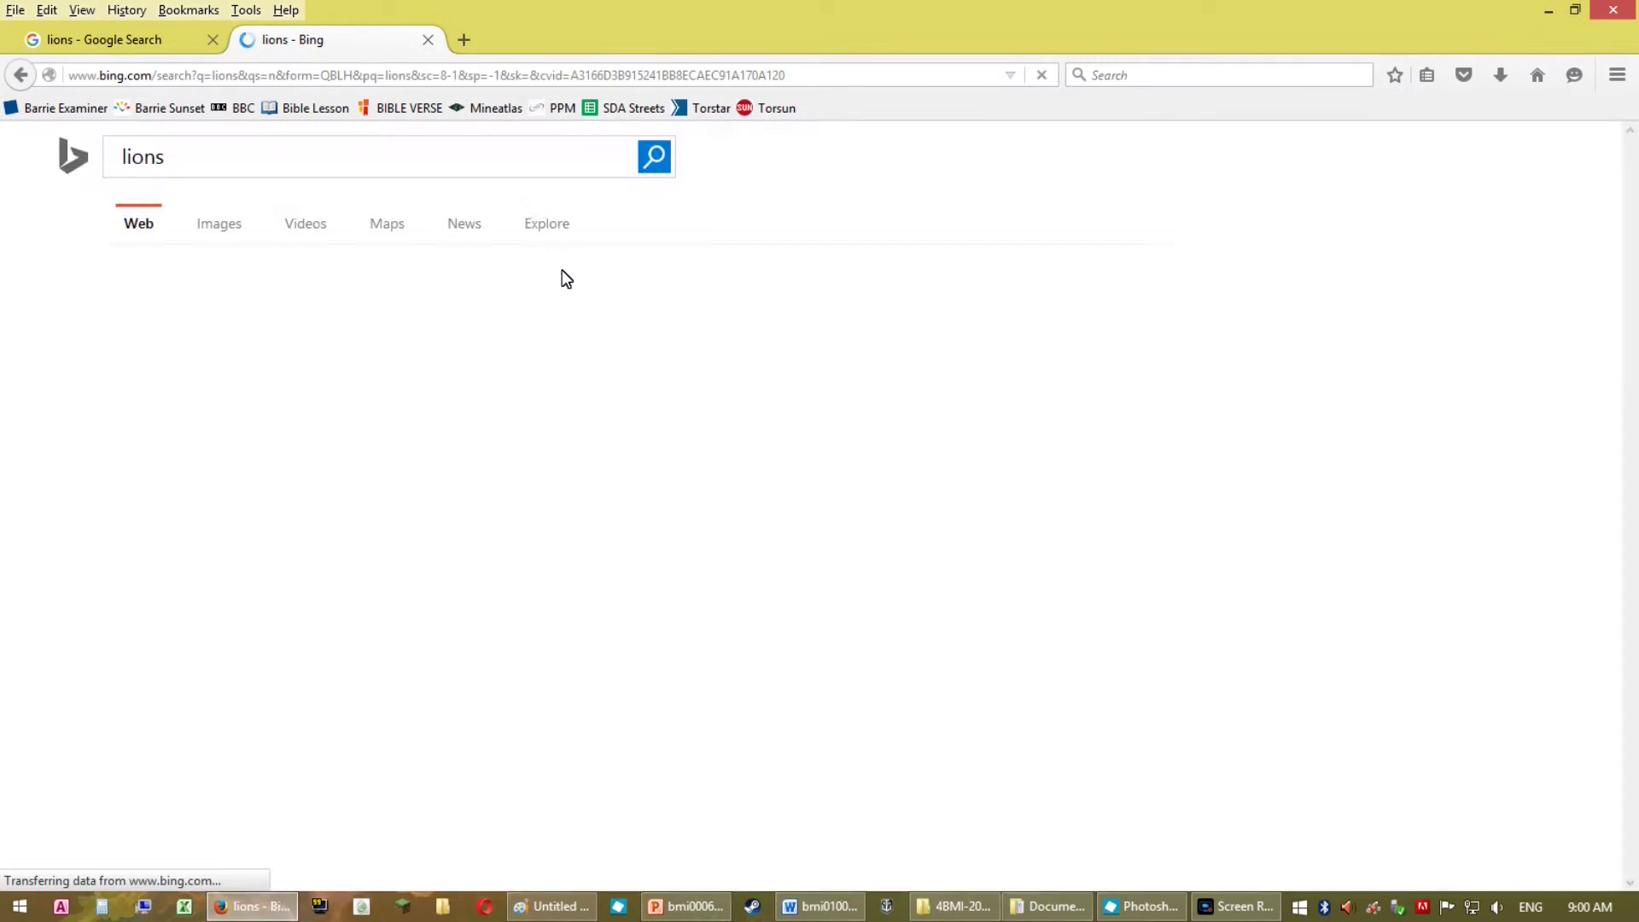
click(232, 229)
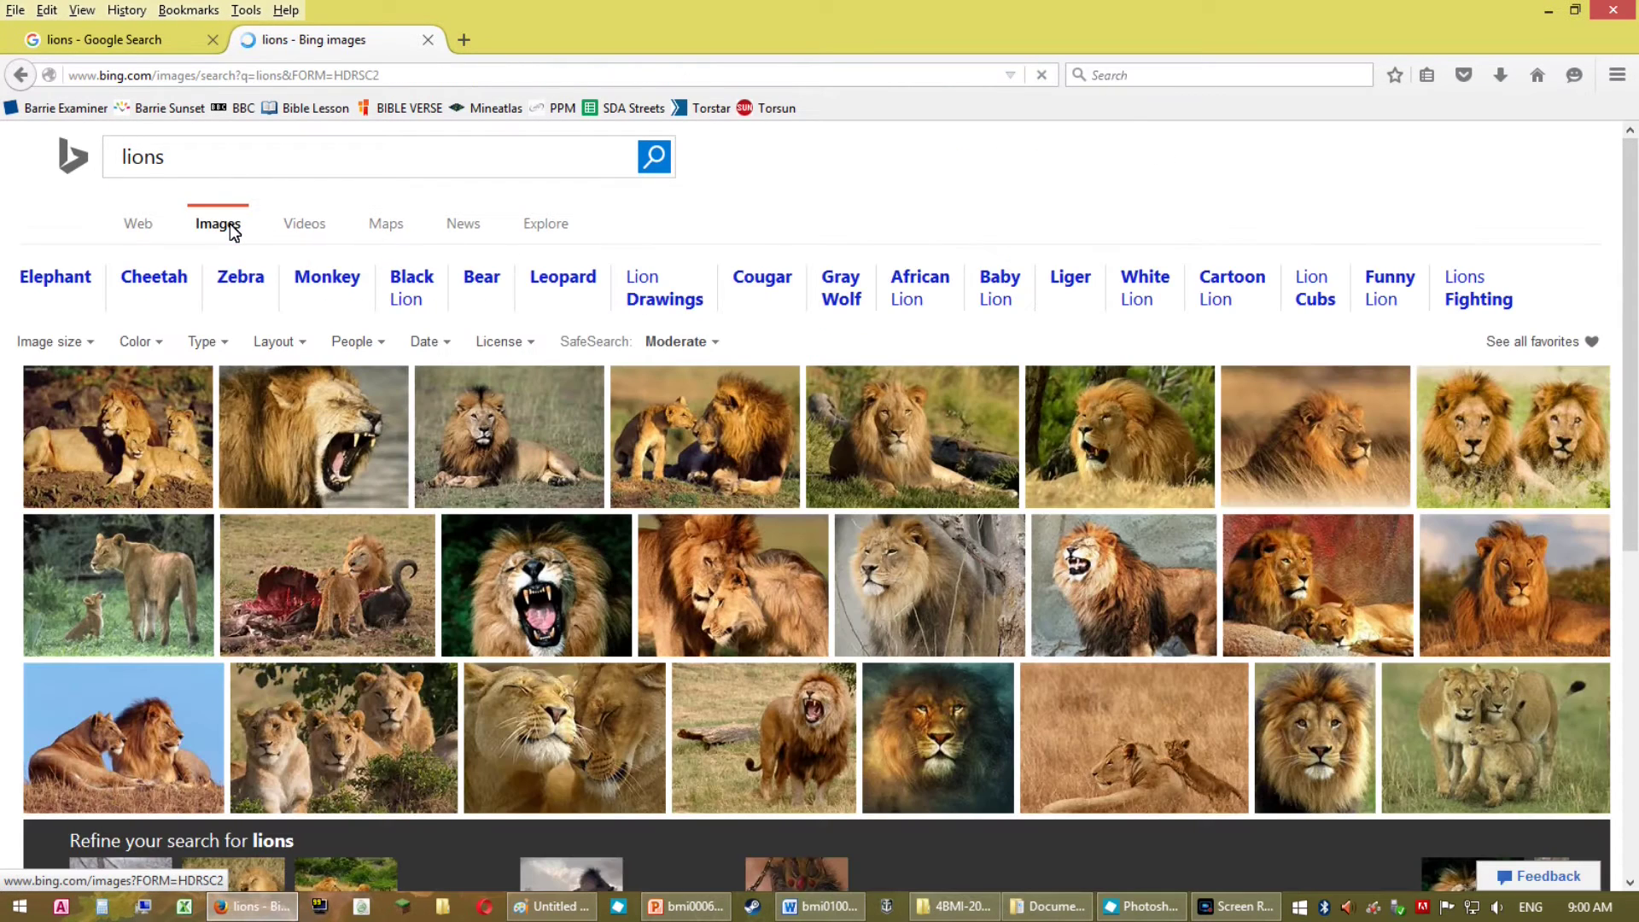
Copy the 1600 x 1200 roaring lion photo for the slide.
click(387, 483)
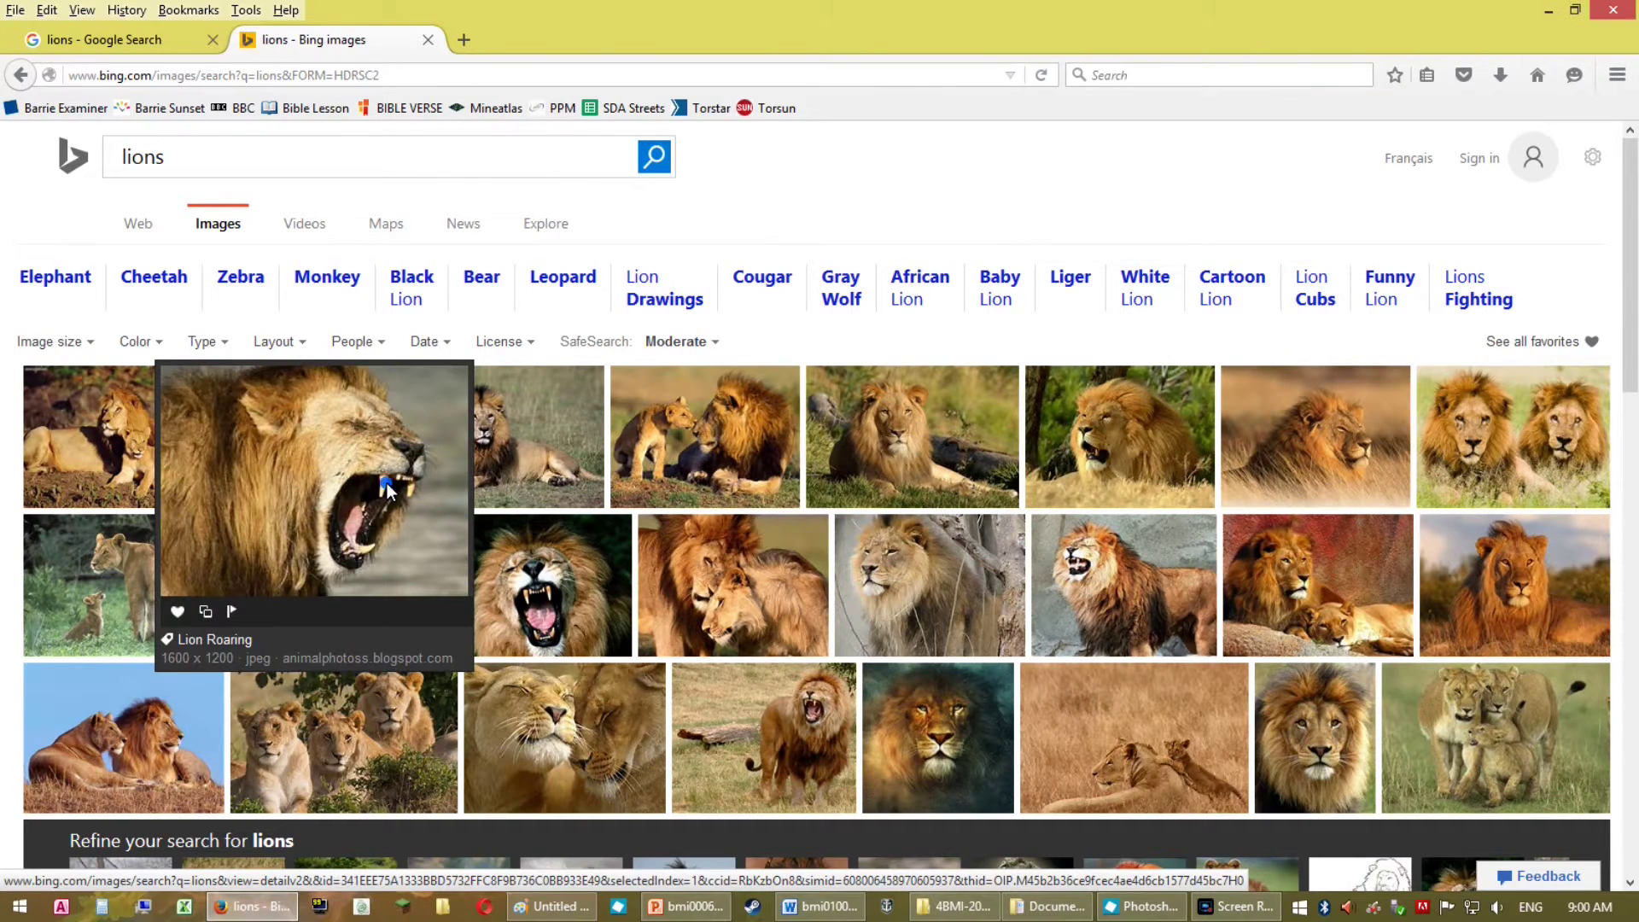
click(387, 483)
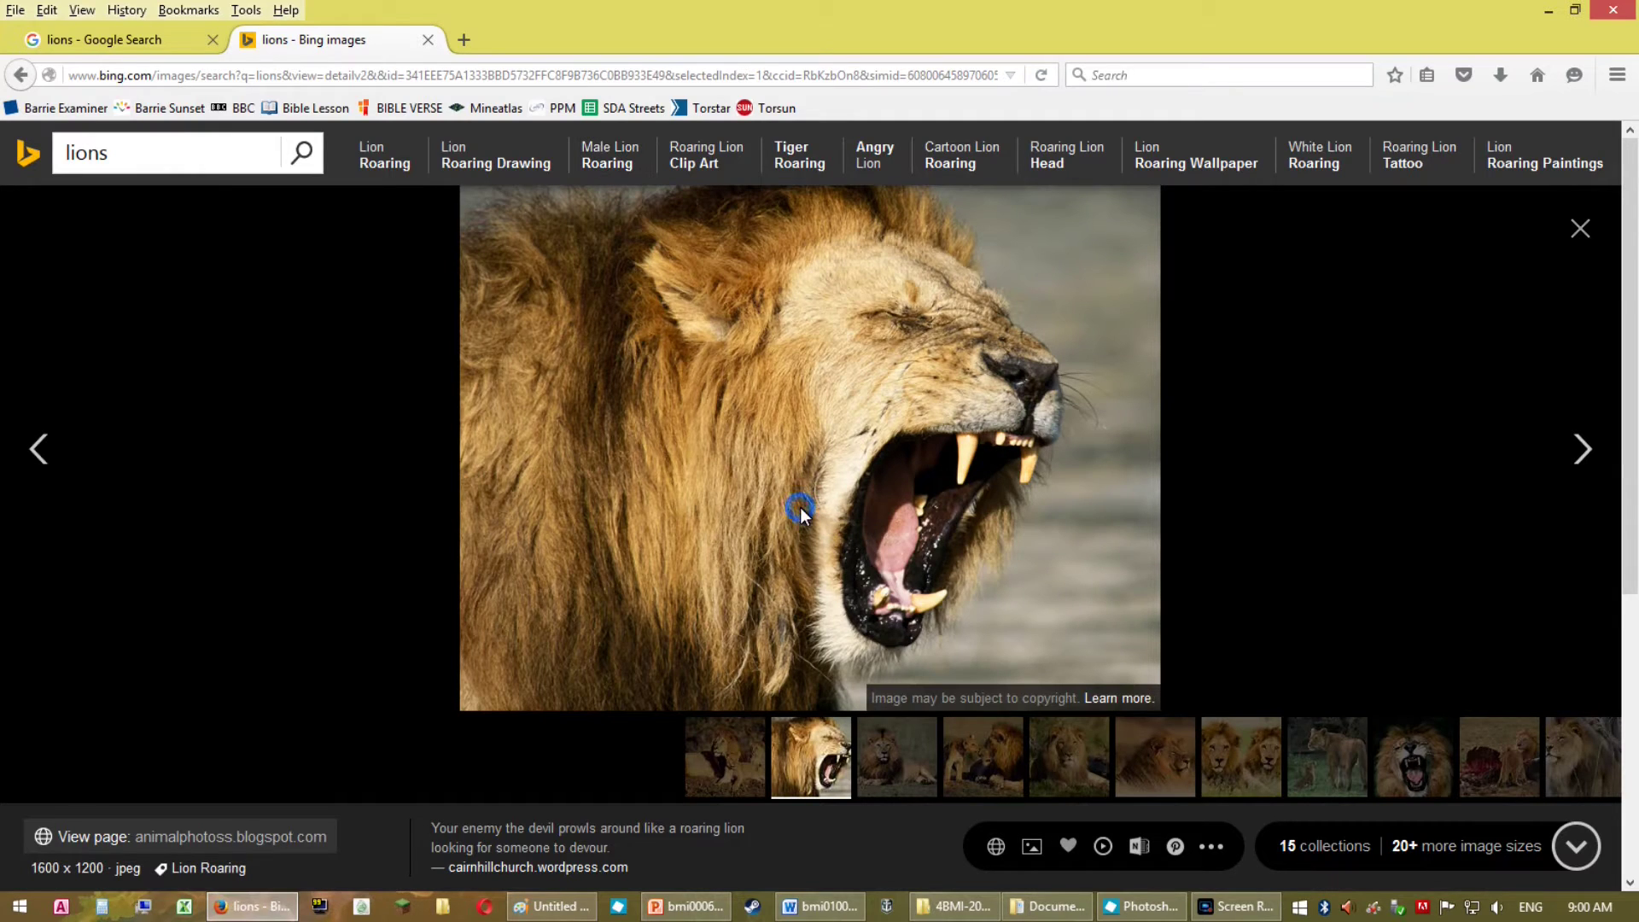
right_click(801, 507)
click(885, 545)
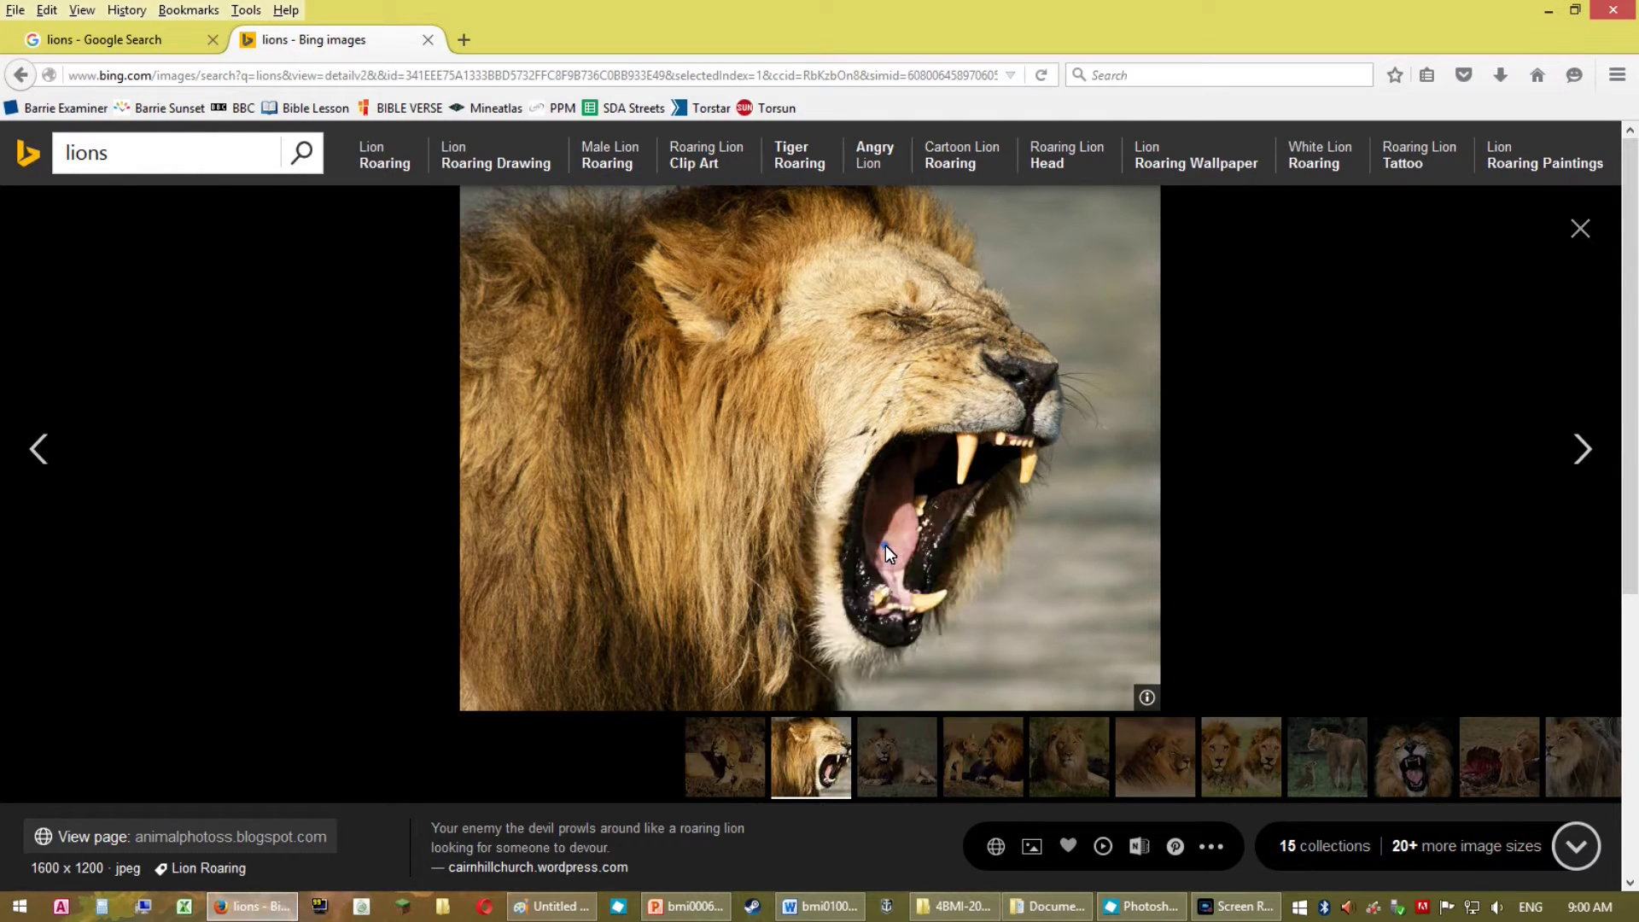
click(683, 907)
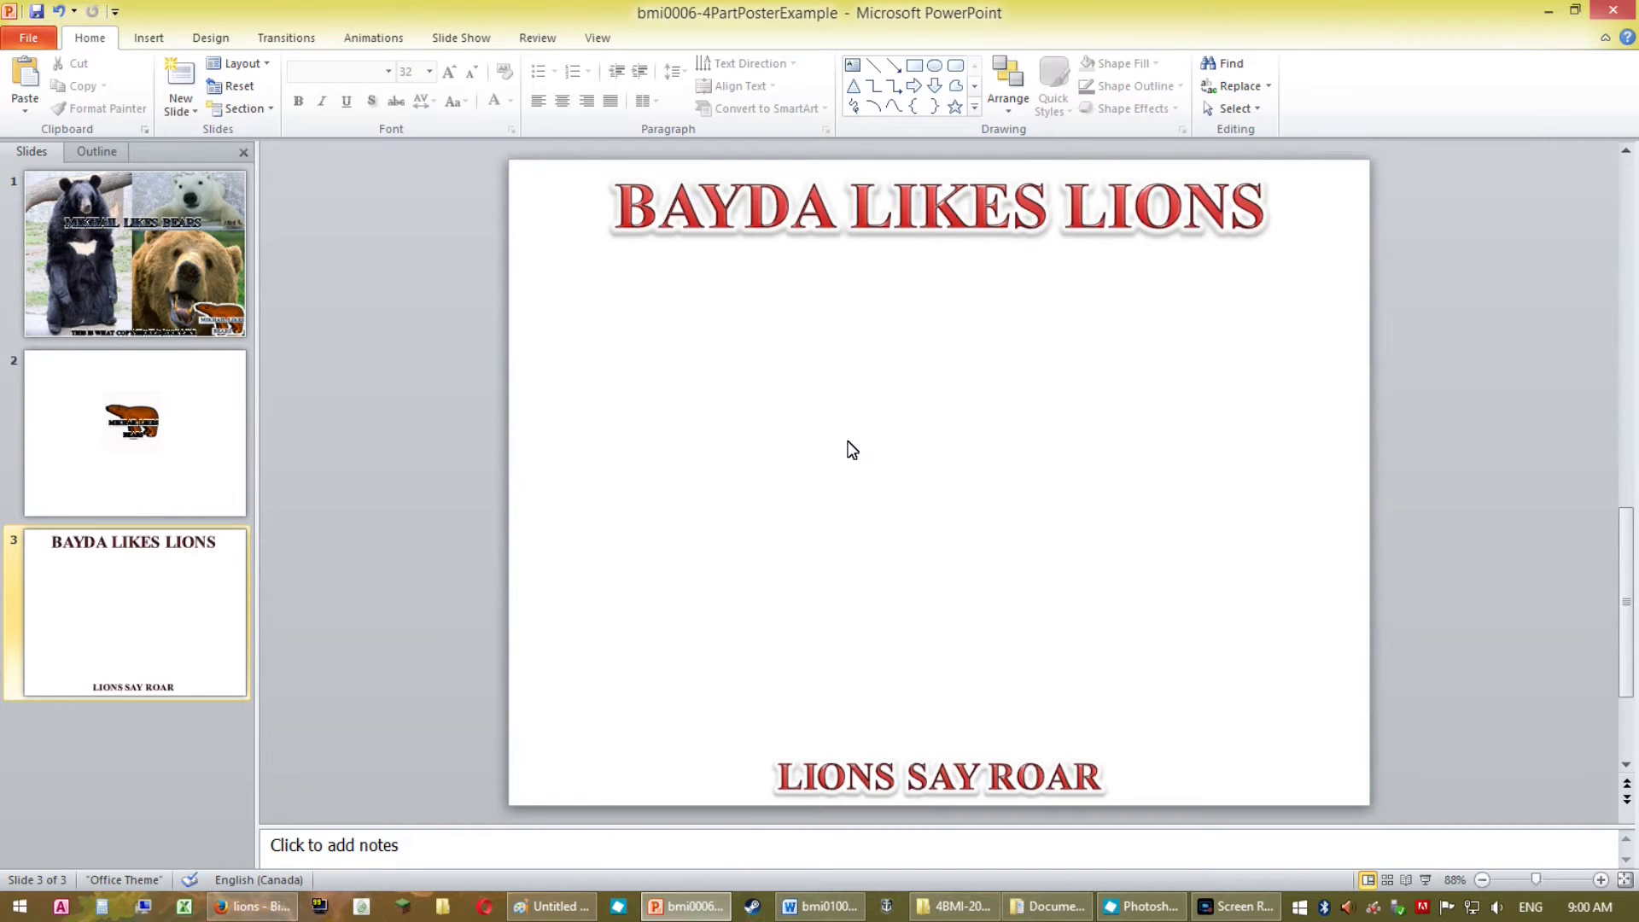
Paste the lion photo, set its height to 2.75, and enlarge it on the slide.
key(ctrl+v)
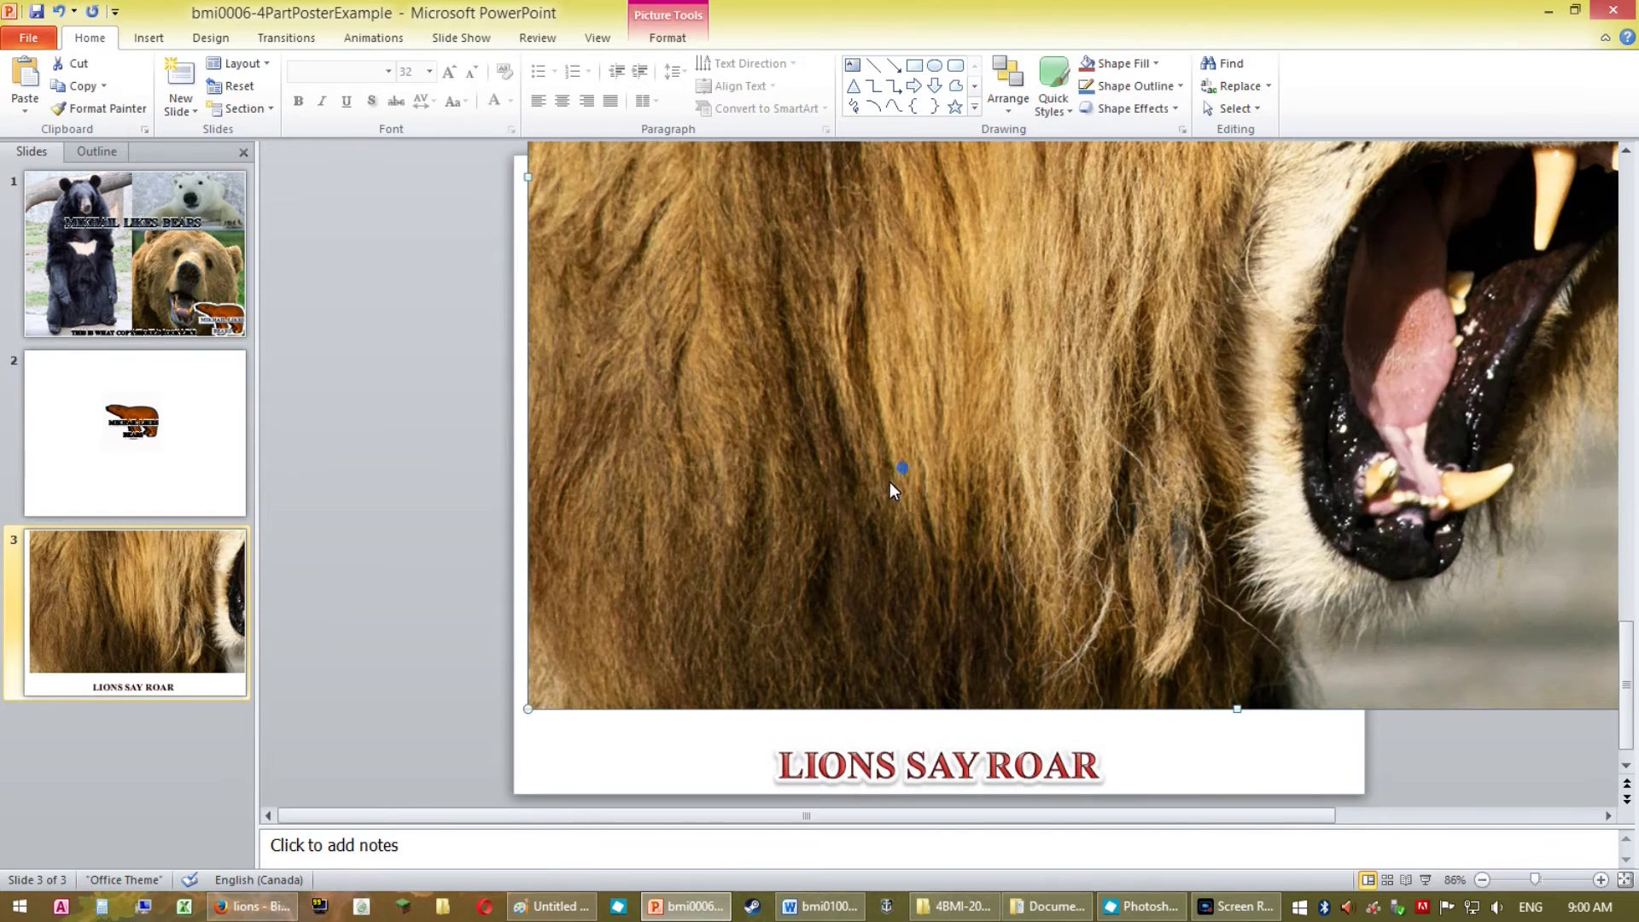
right_click(790, 378)
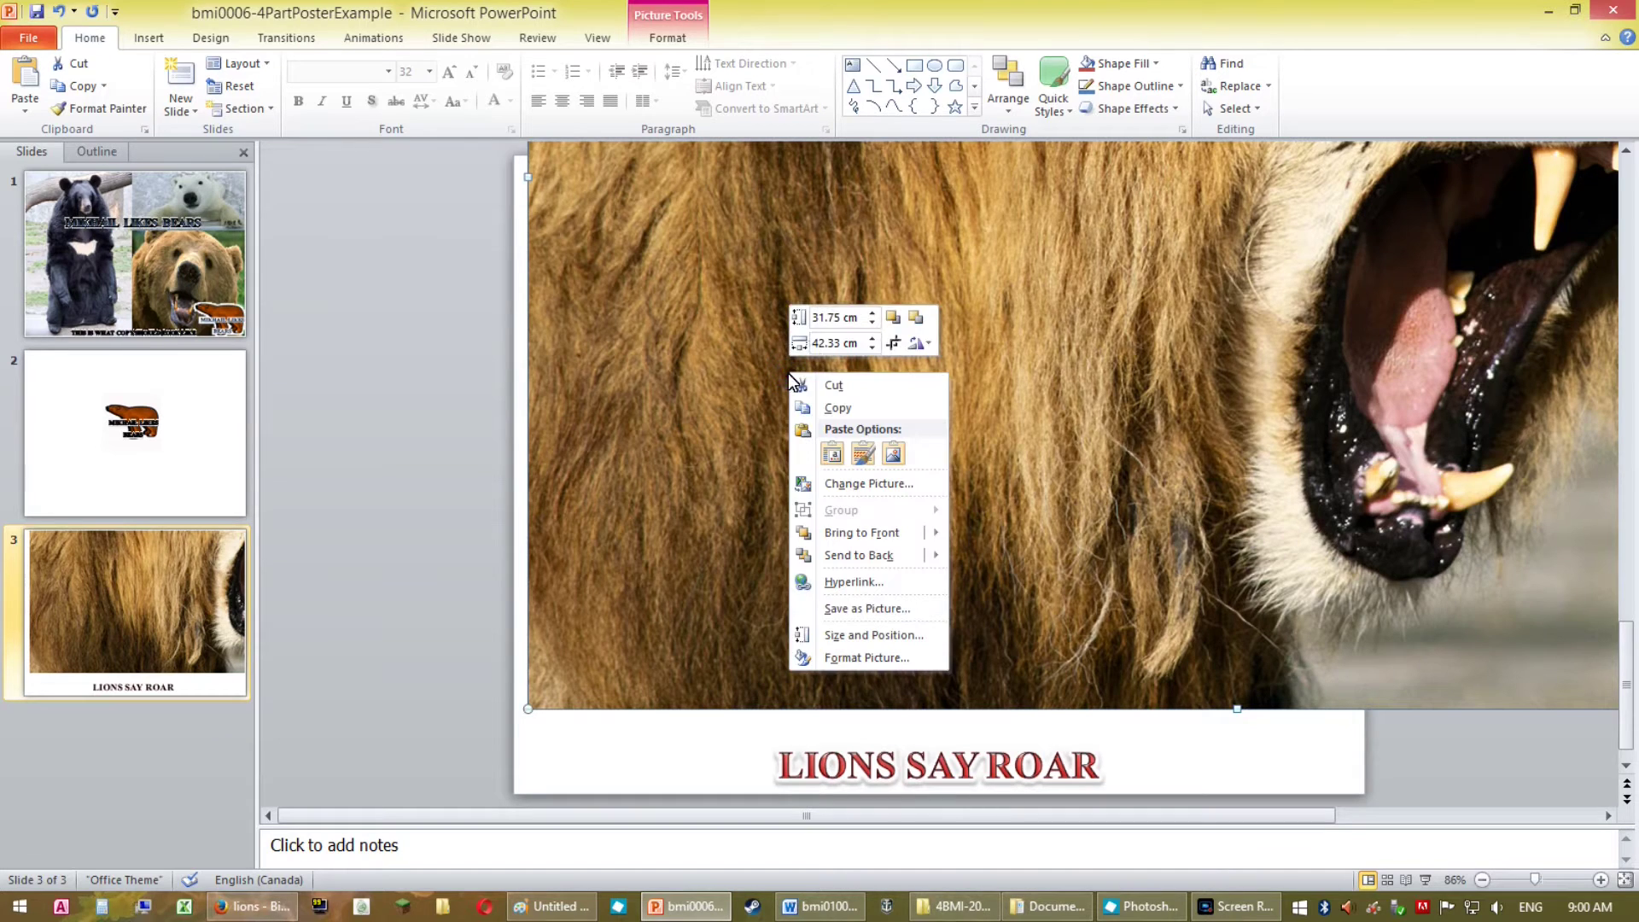
click(833, 316)
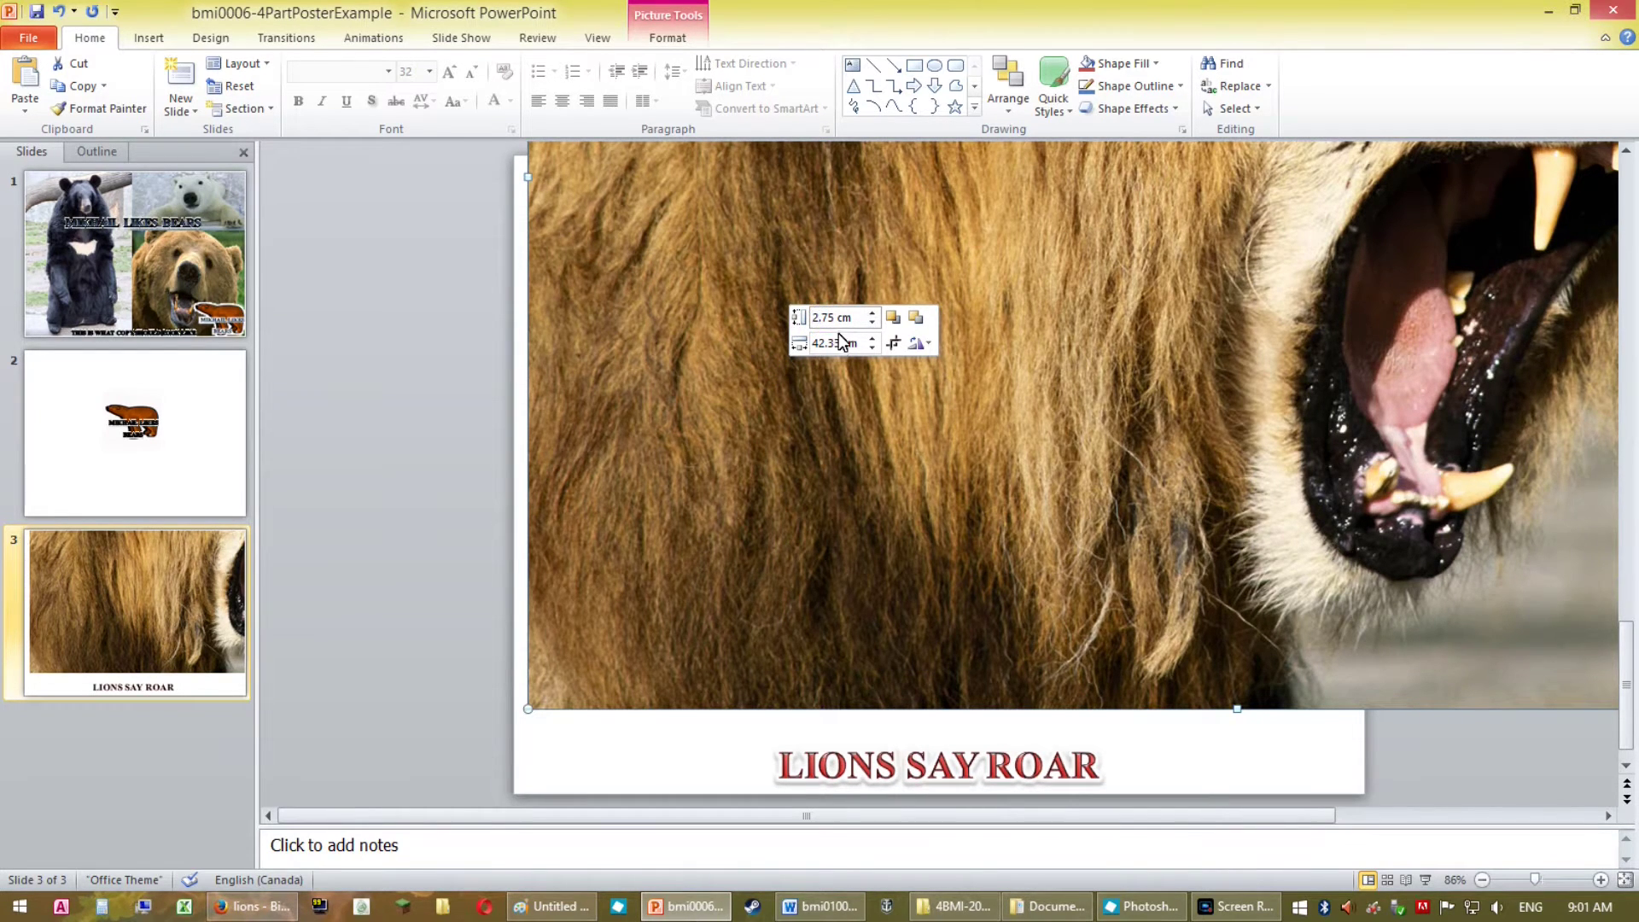
text(2.75)
key(Return)
drag(569, 232, 669, 766)
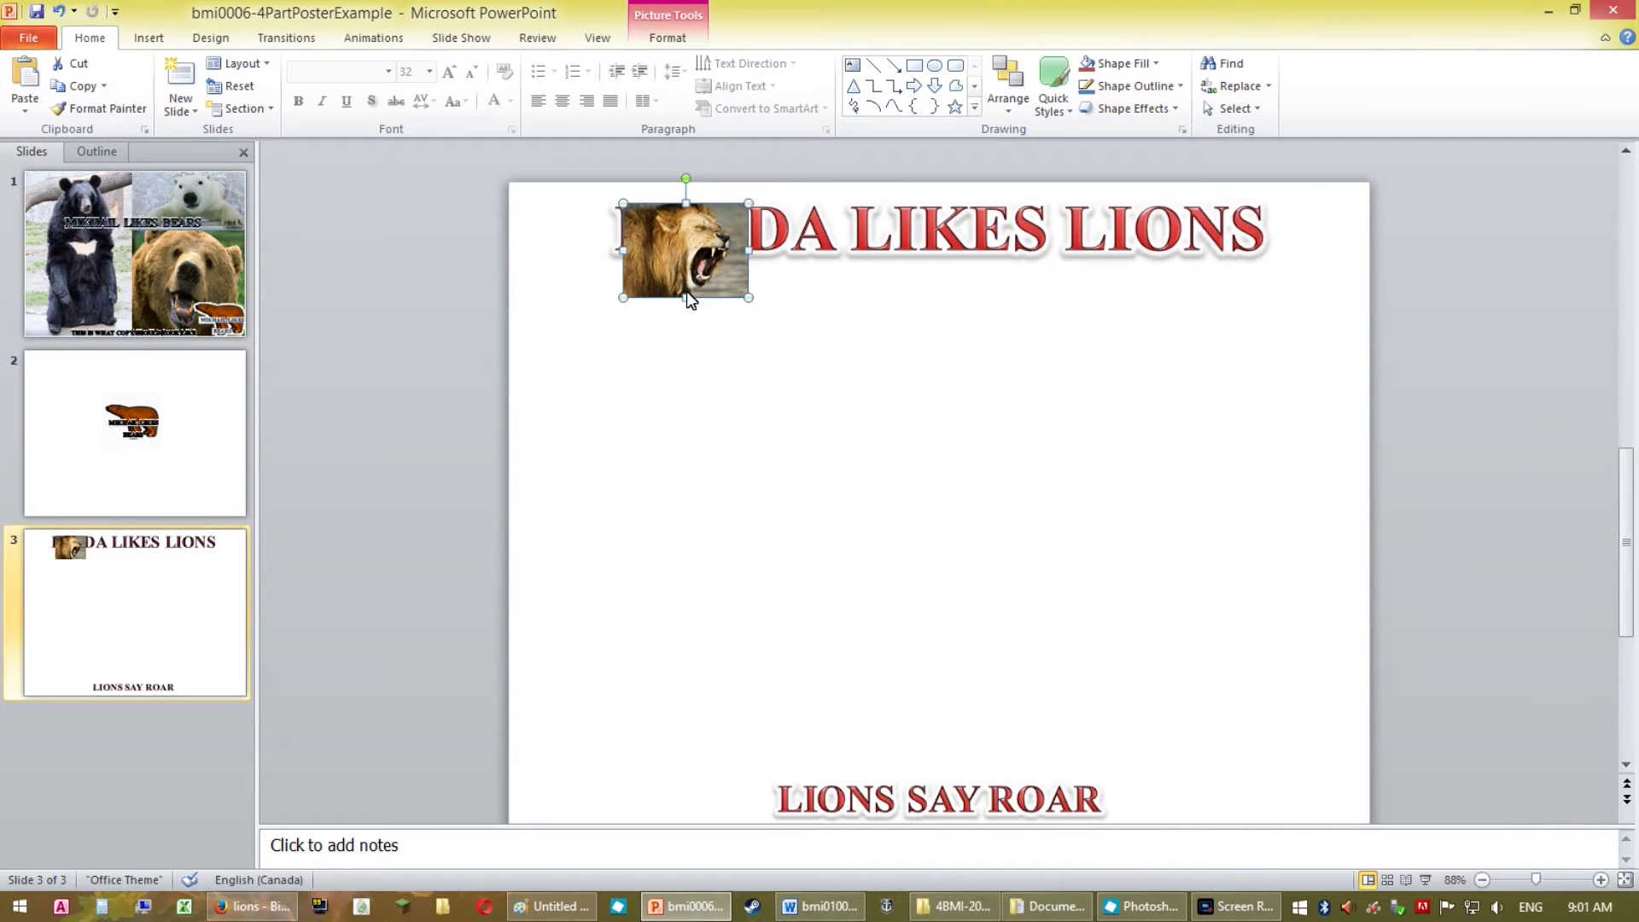
drag(687, 290, 966, 547)
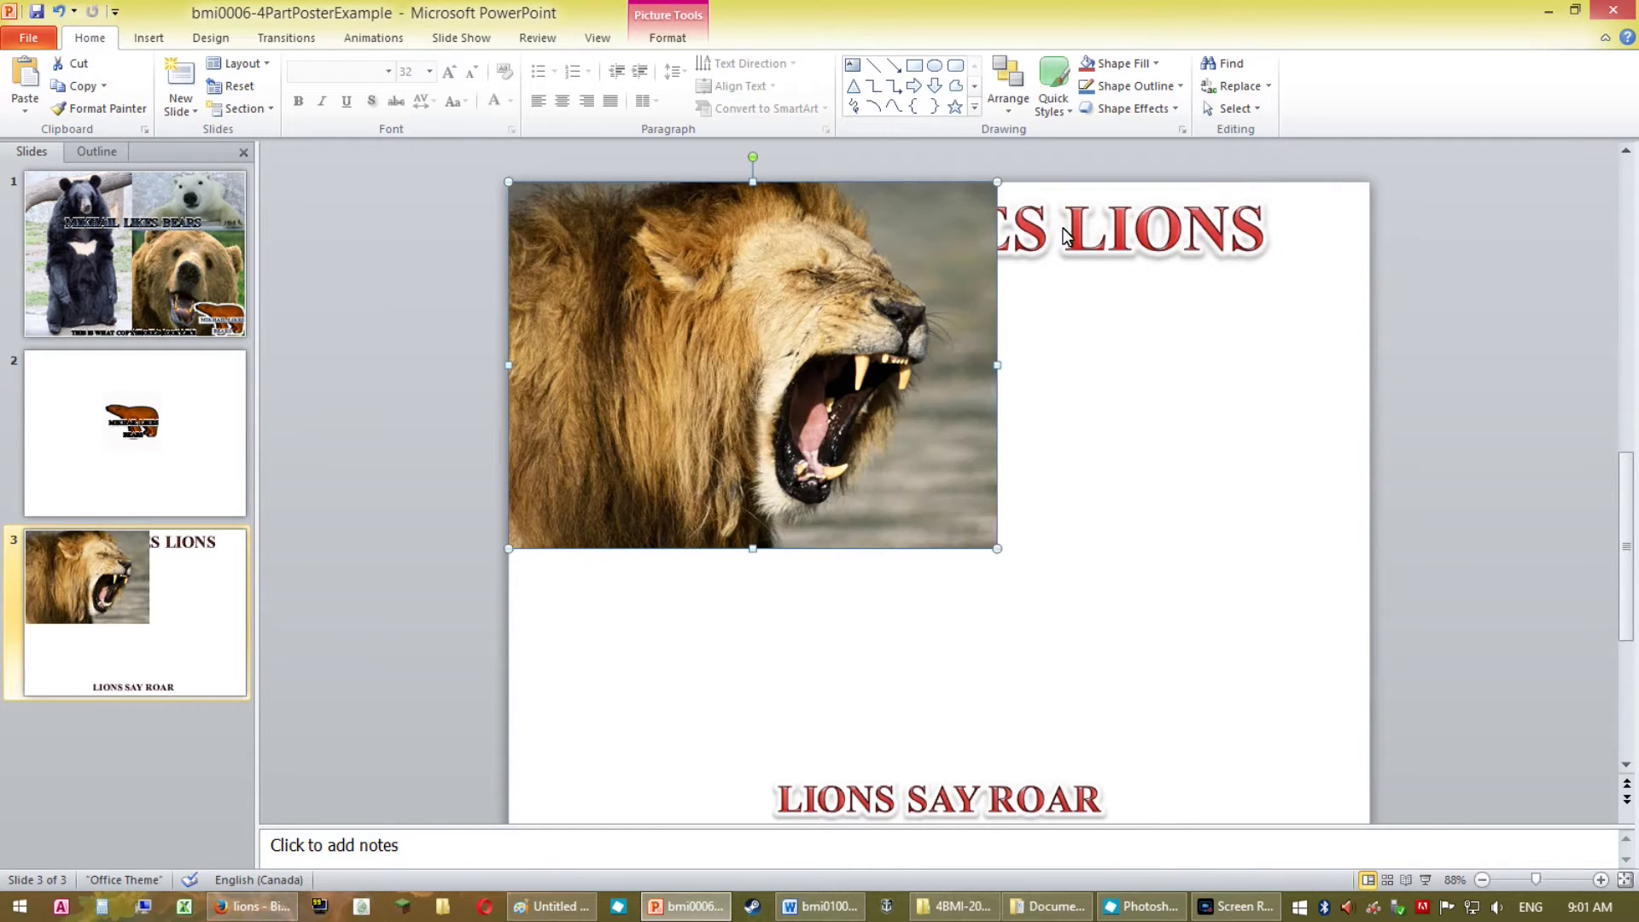
Send the lion photo to back and move it to the lower right.
click(1009, 85)
click(1058, 177)
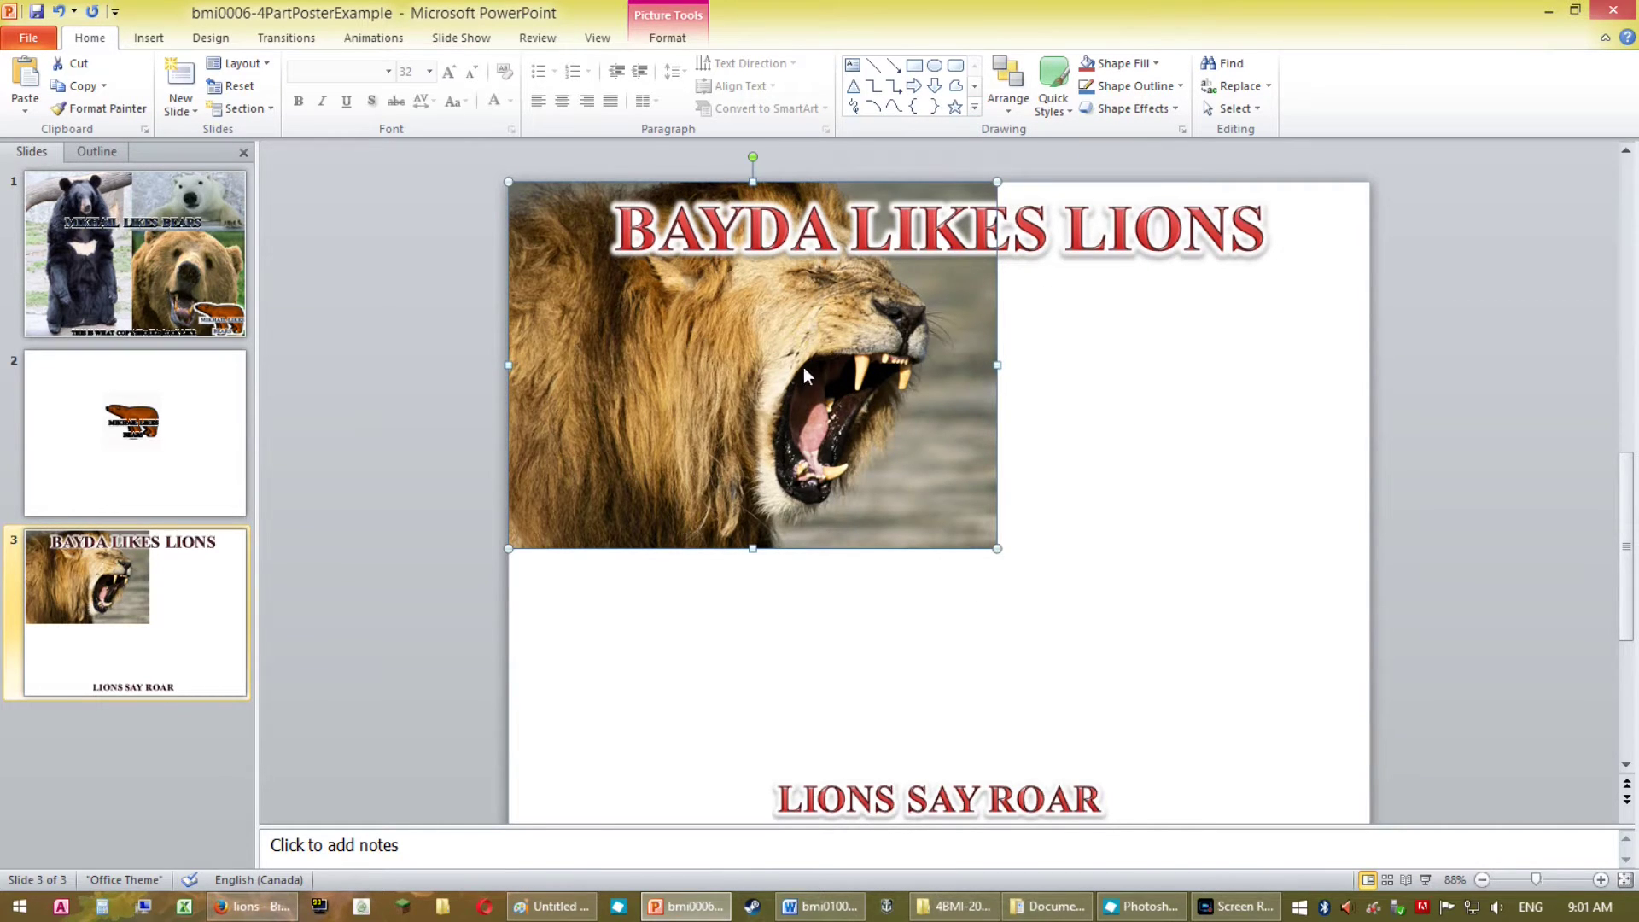
drag(805, 374, 1166, 627)
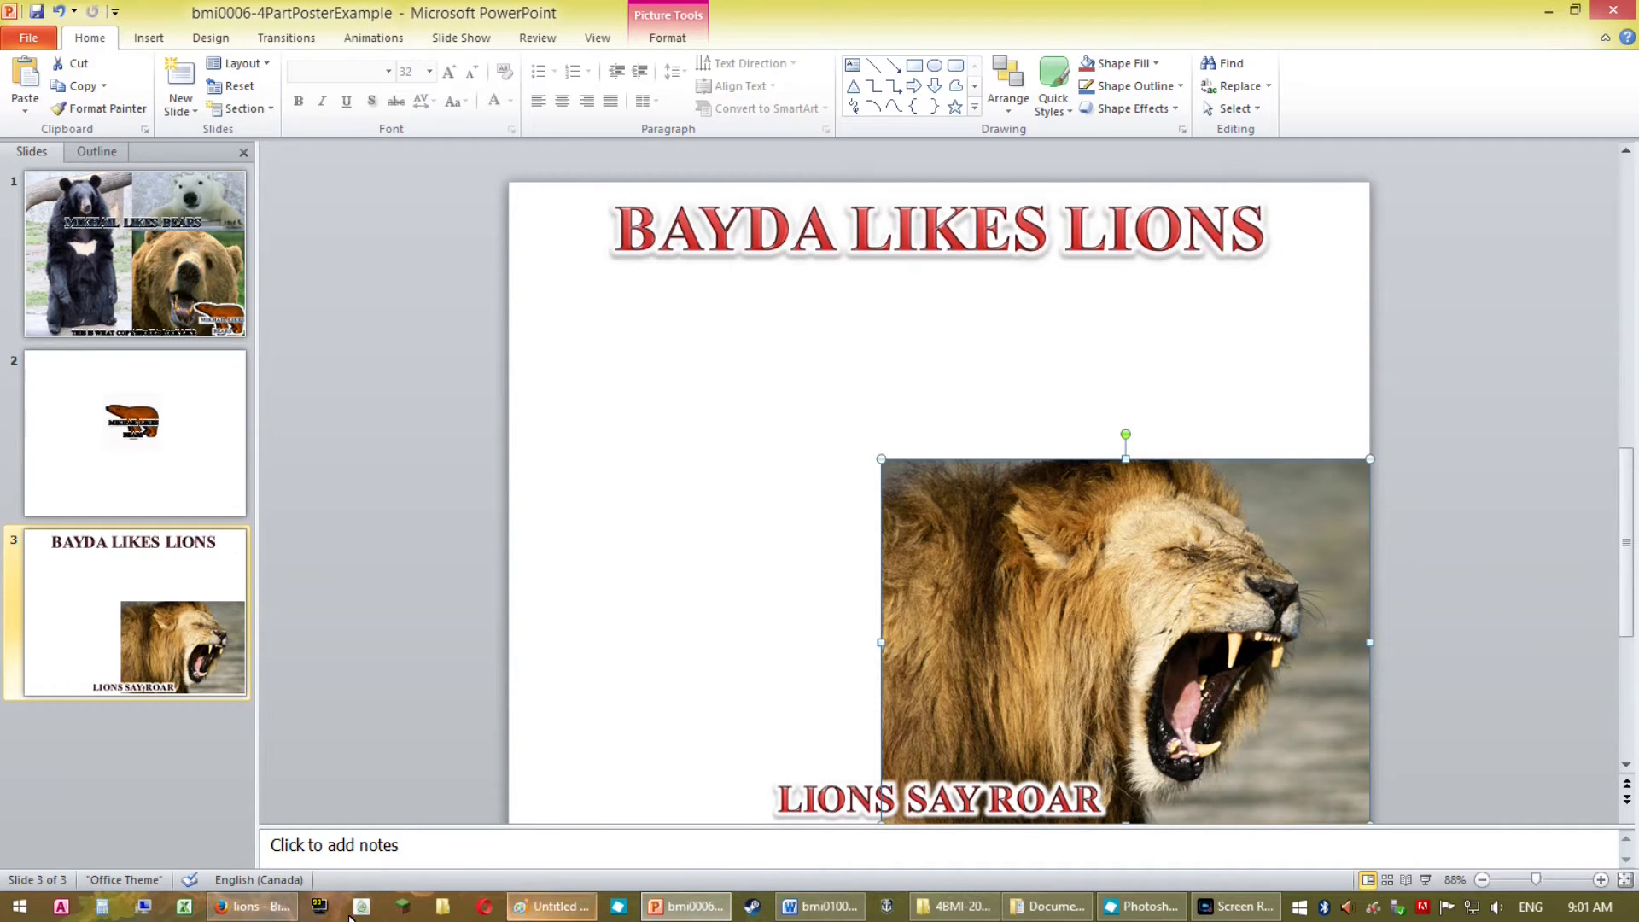
click(249, 907)
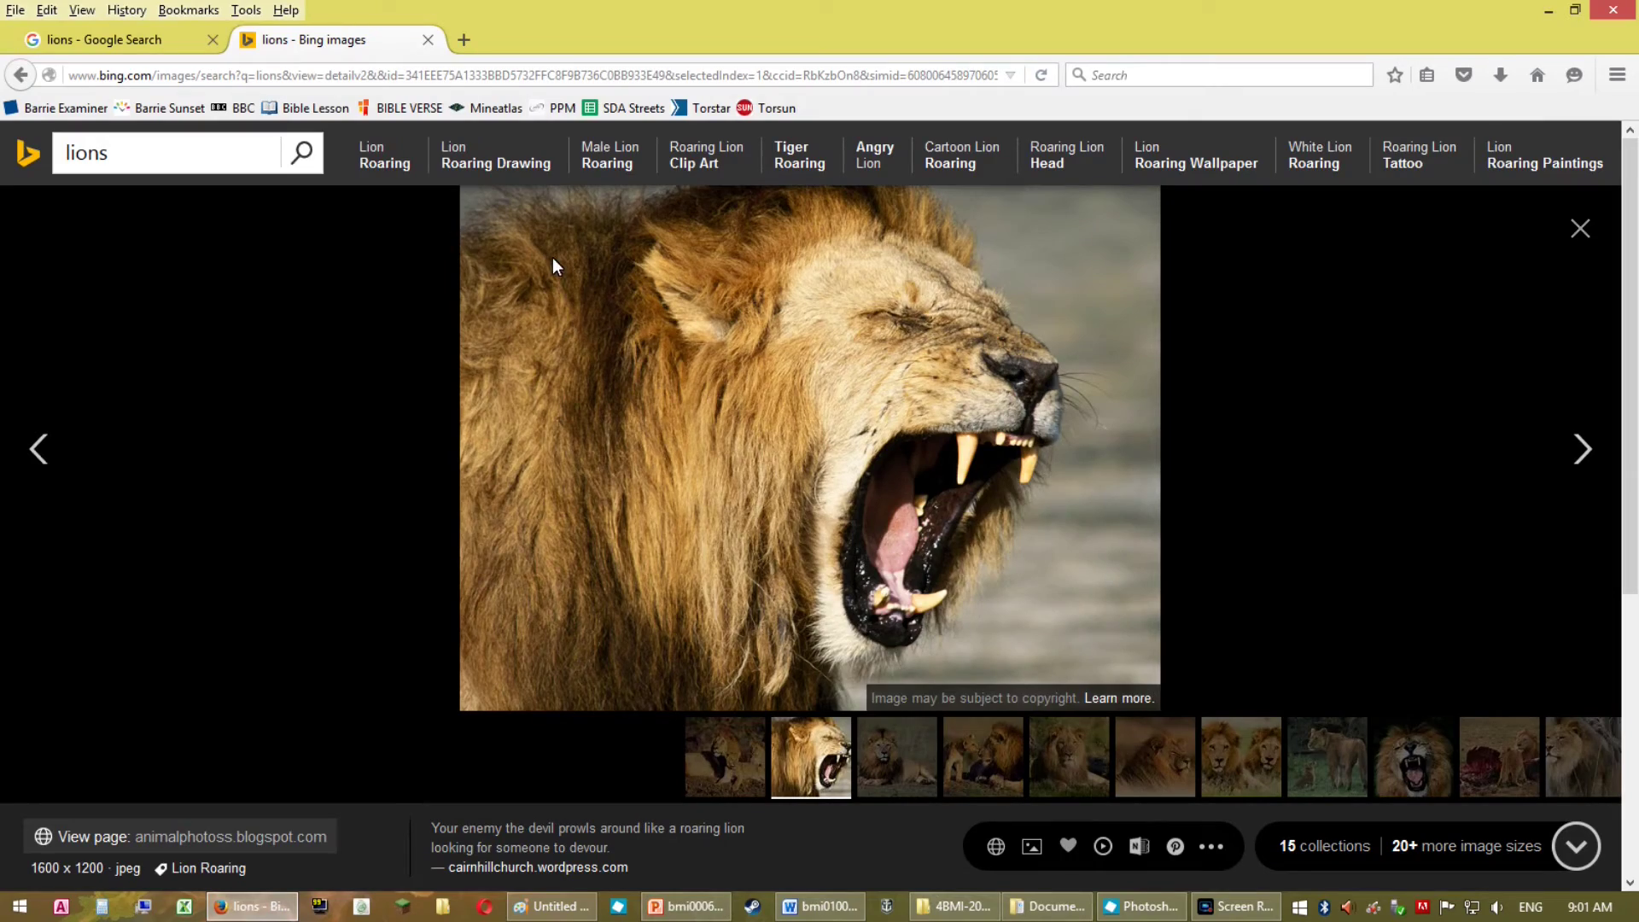
Copy the 924 x 760 roaring lion photo beside a log from Bing's lion results.
click(1581, 228)
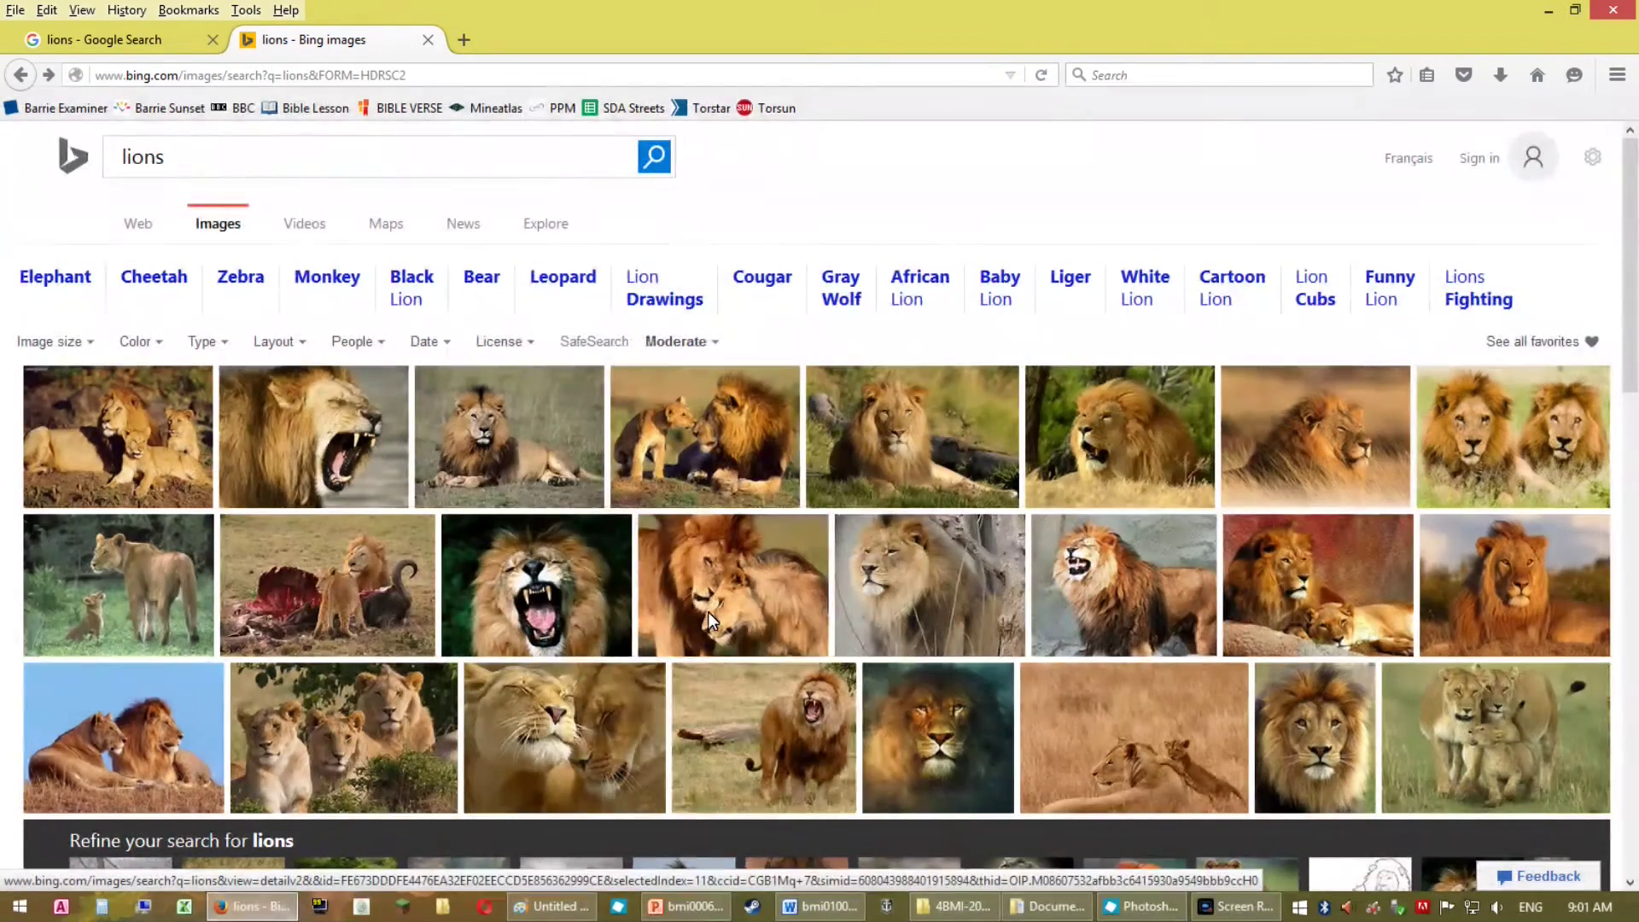
mouse_move(709, 612)
scroll(709, 612, down, 3)
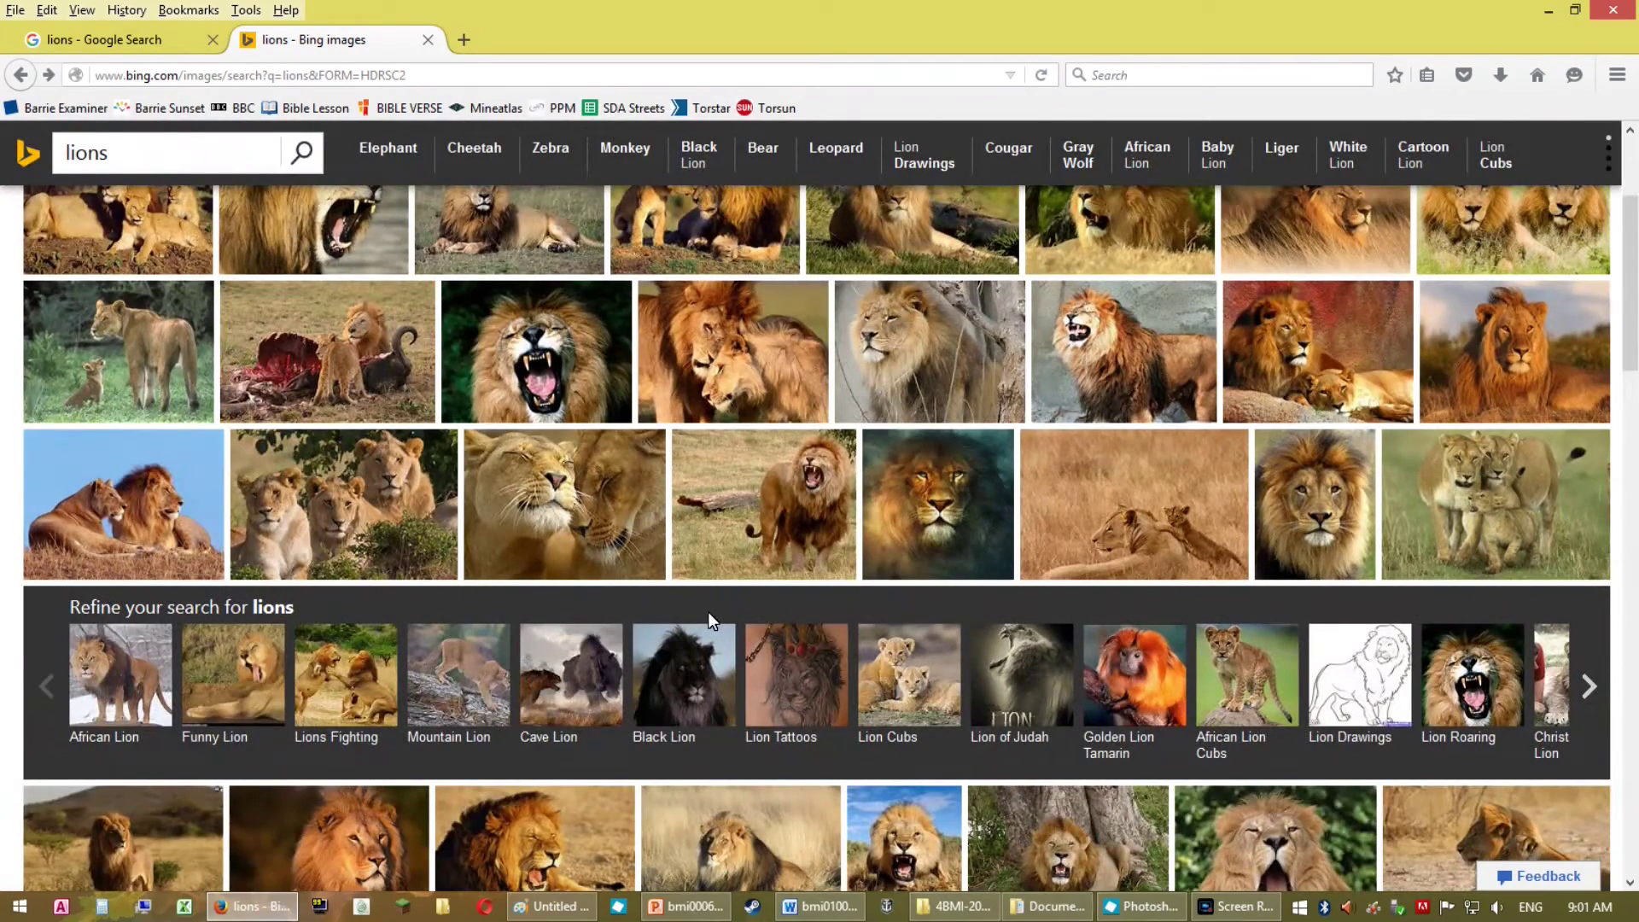
click(802, 501)
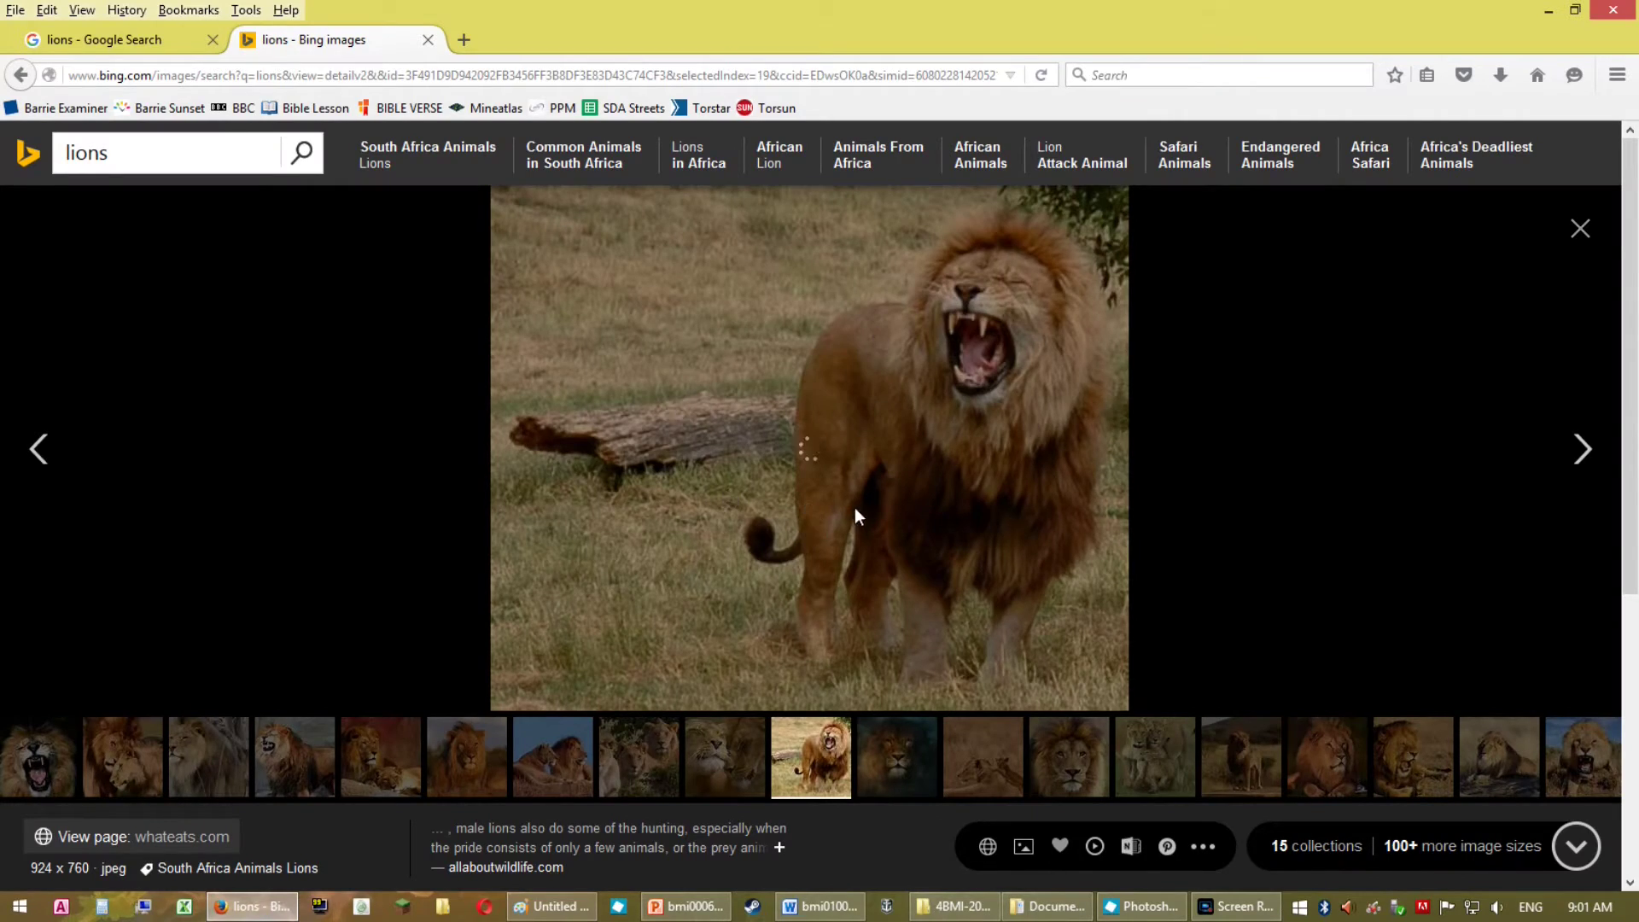
right_click(673, 477)
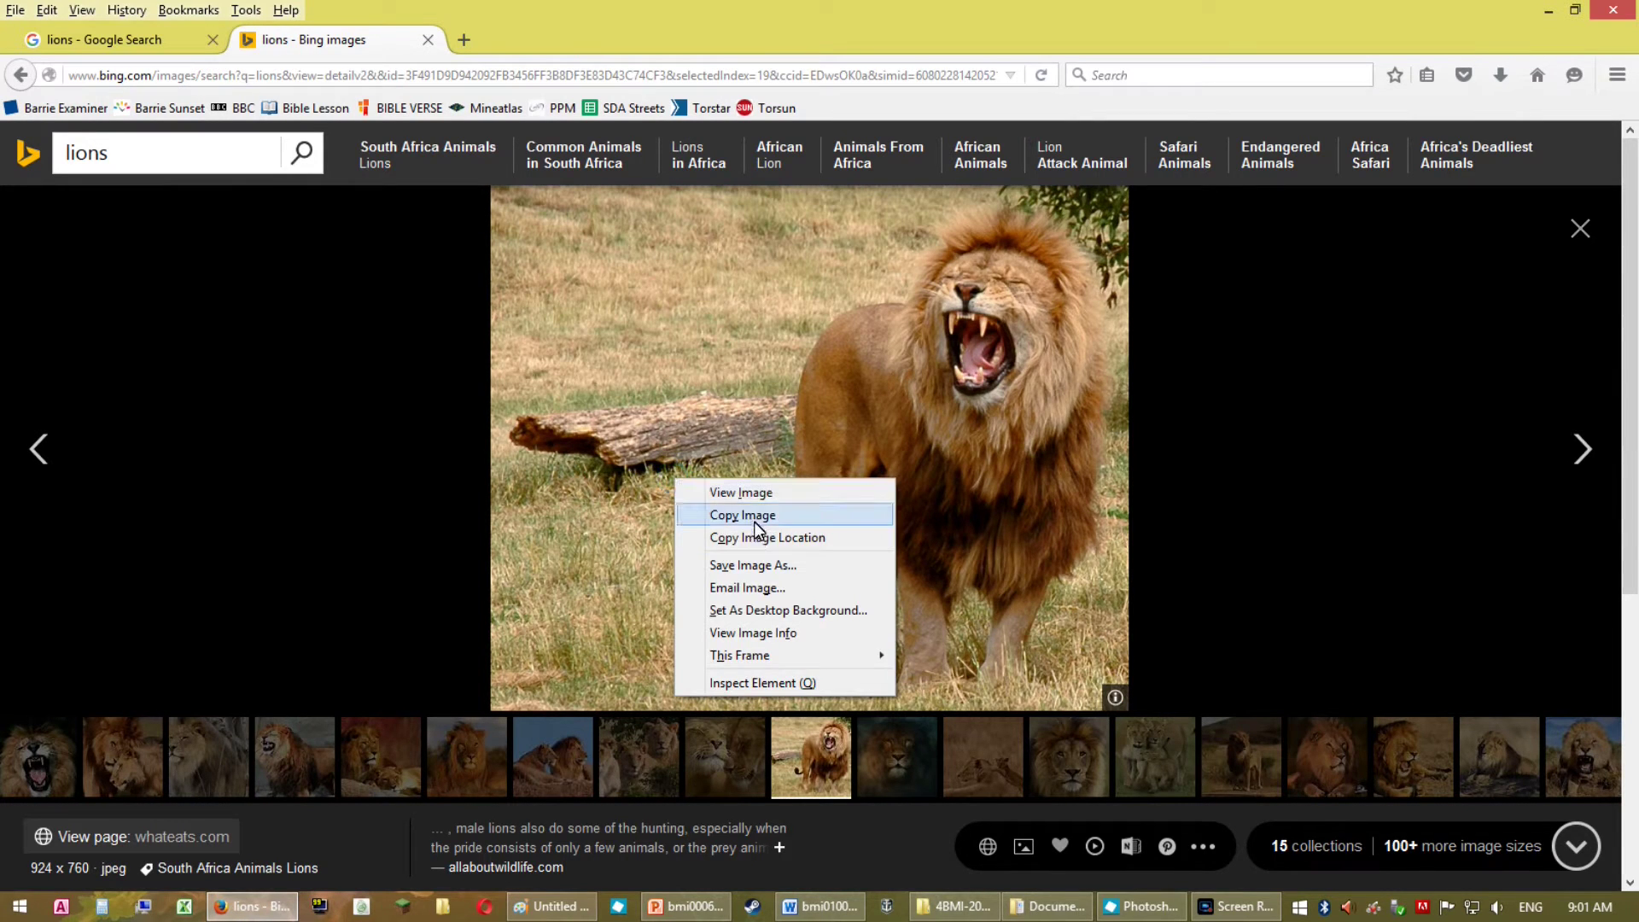
click(742, 515)
click(690, 906)
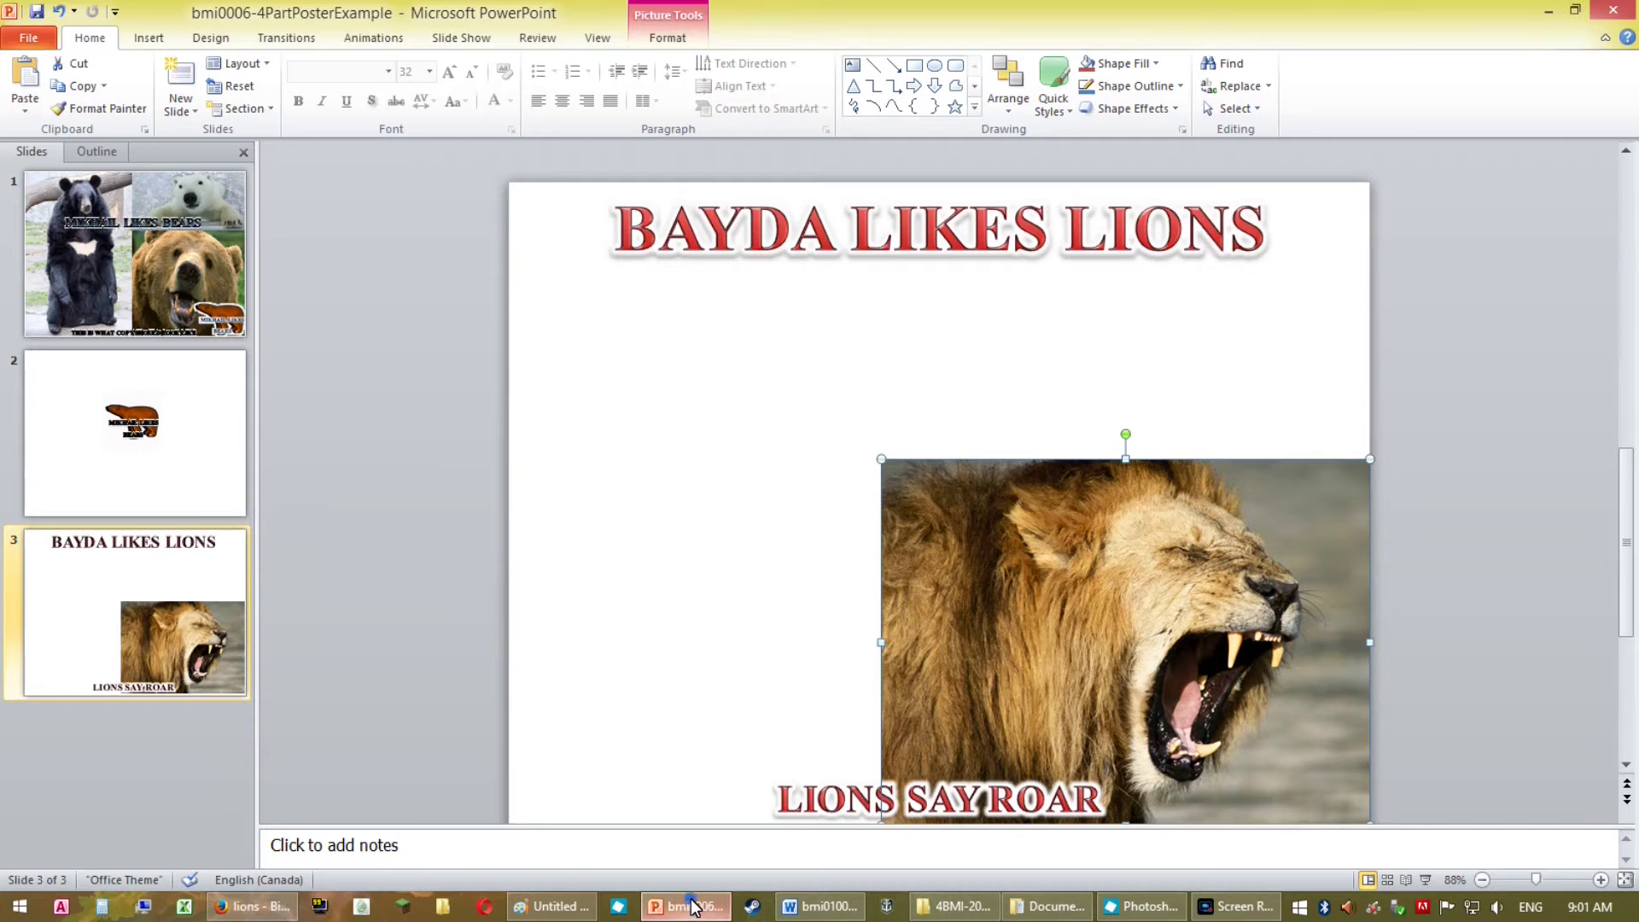
Paste the log-side lion photo at the upper right and send it behind the title.
click(712, 555)
key(ctrl+v)
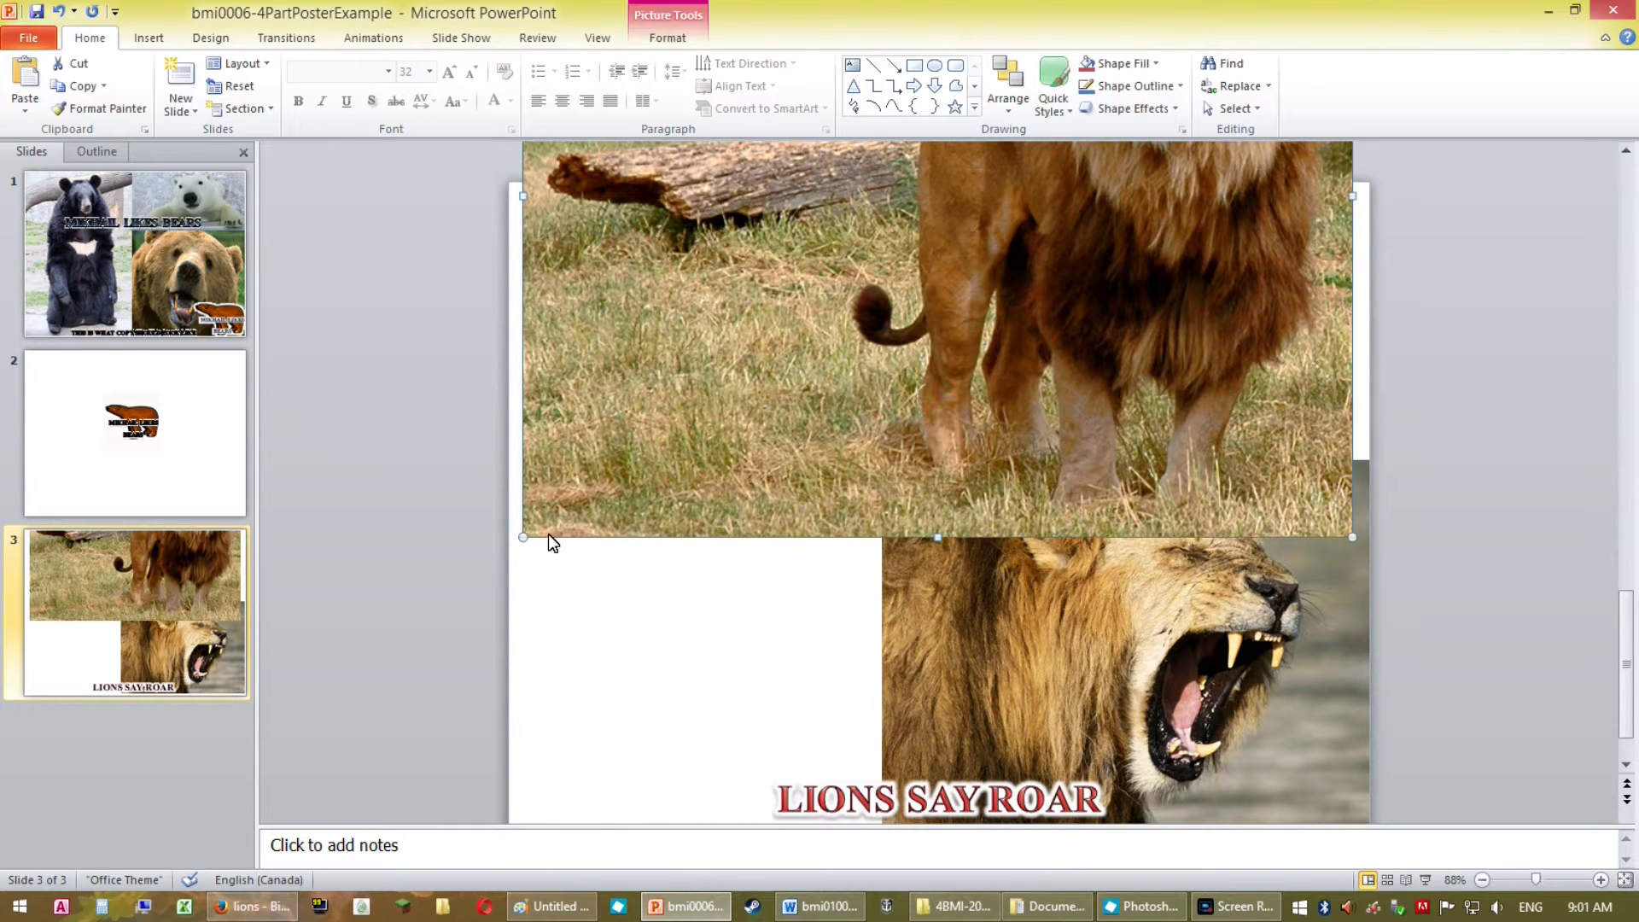
drag(555, 513, 1019, 405)
drag(1180, 345, 1196, 392)
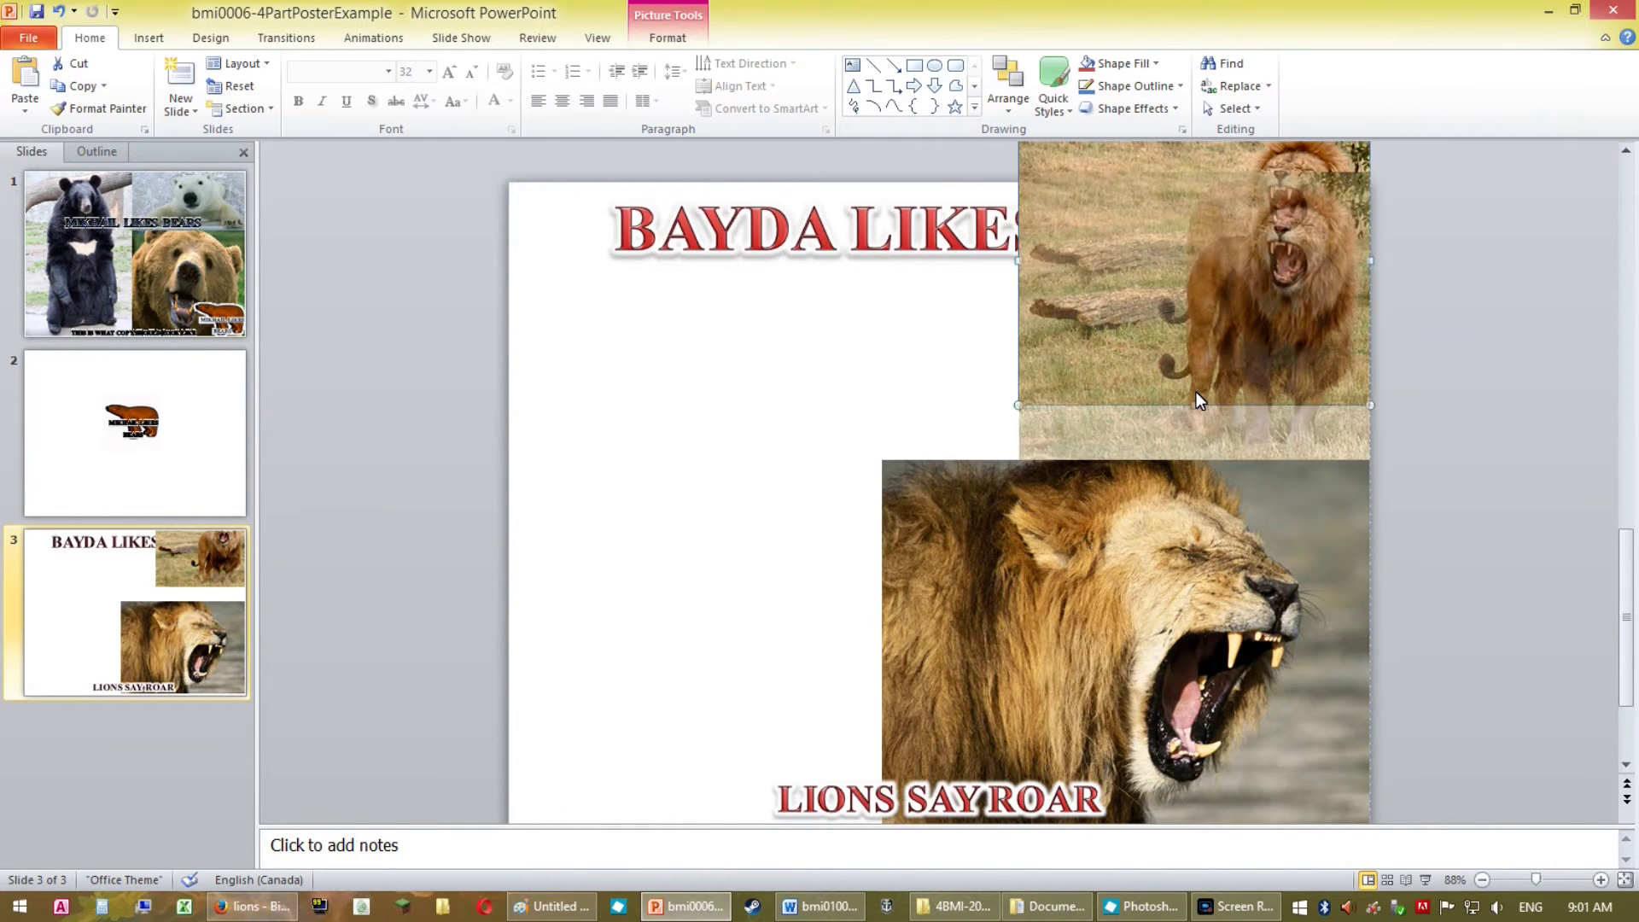
click(1008, 89)
click(1049, 176)
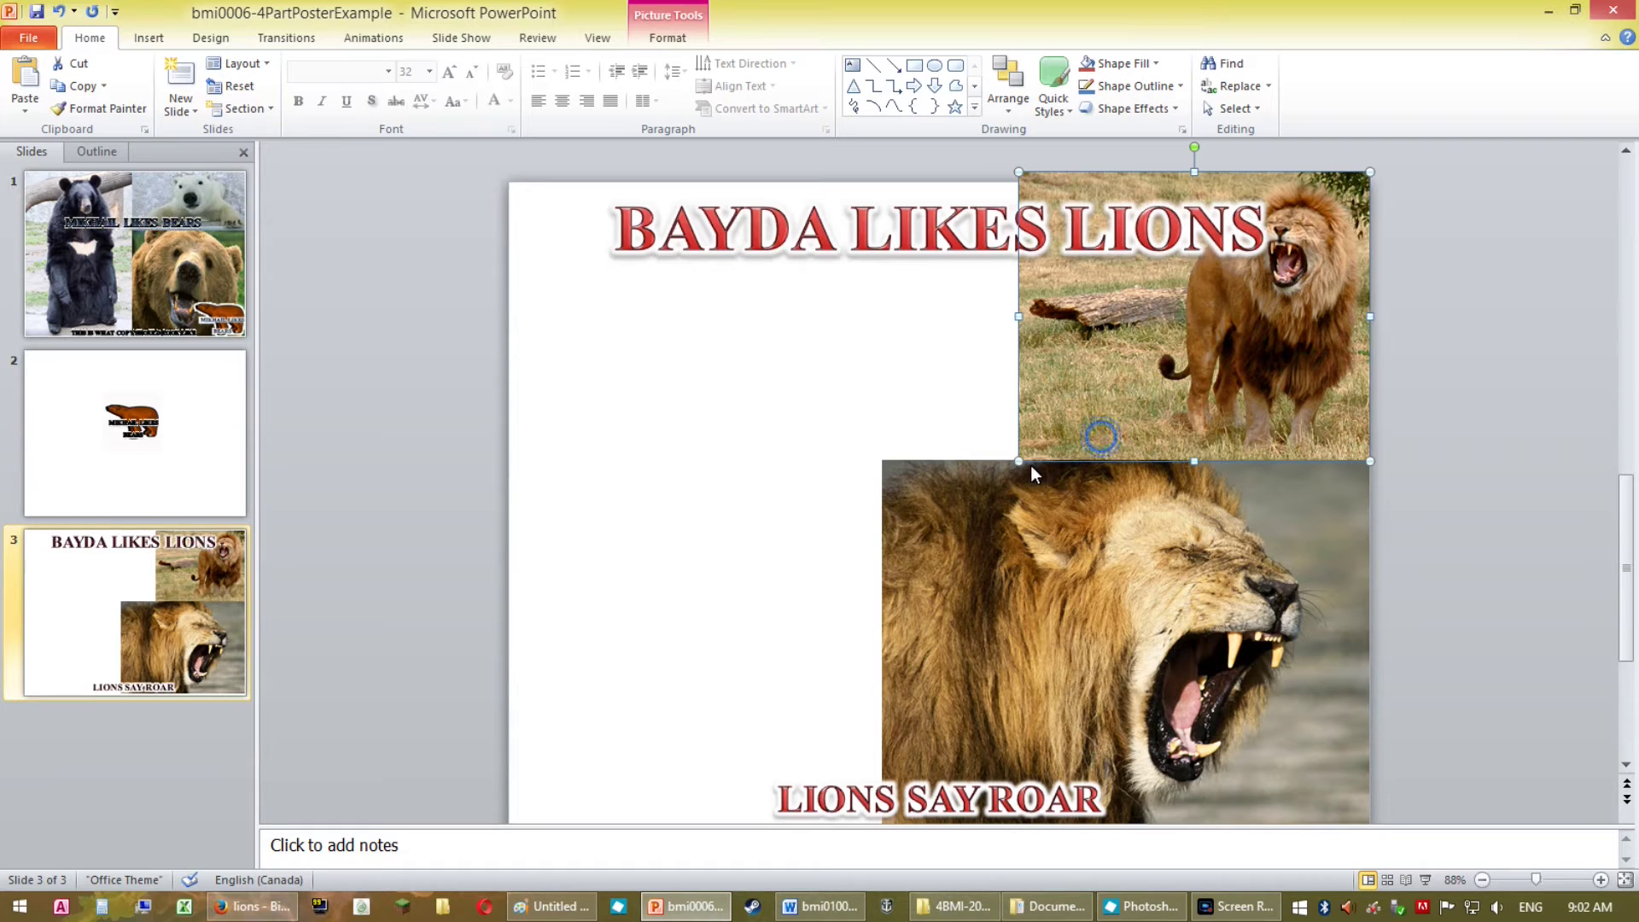
drag(1022, 463, 1061, 427)
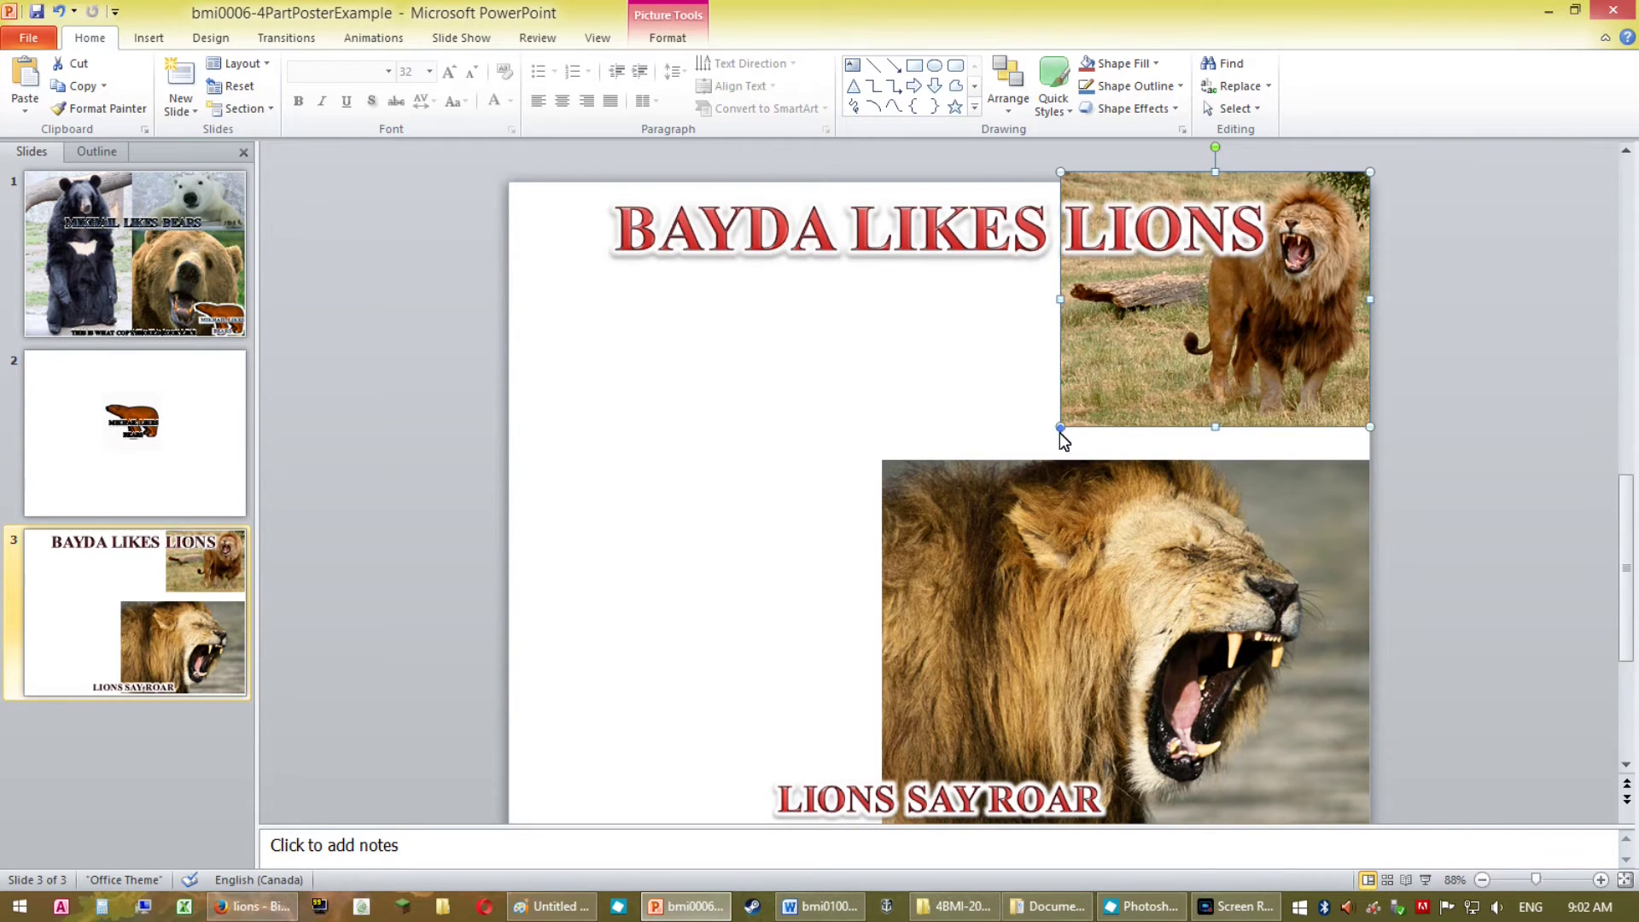
drag(1060, 430, 1018, 461)
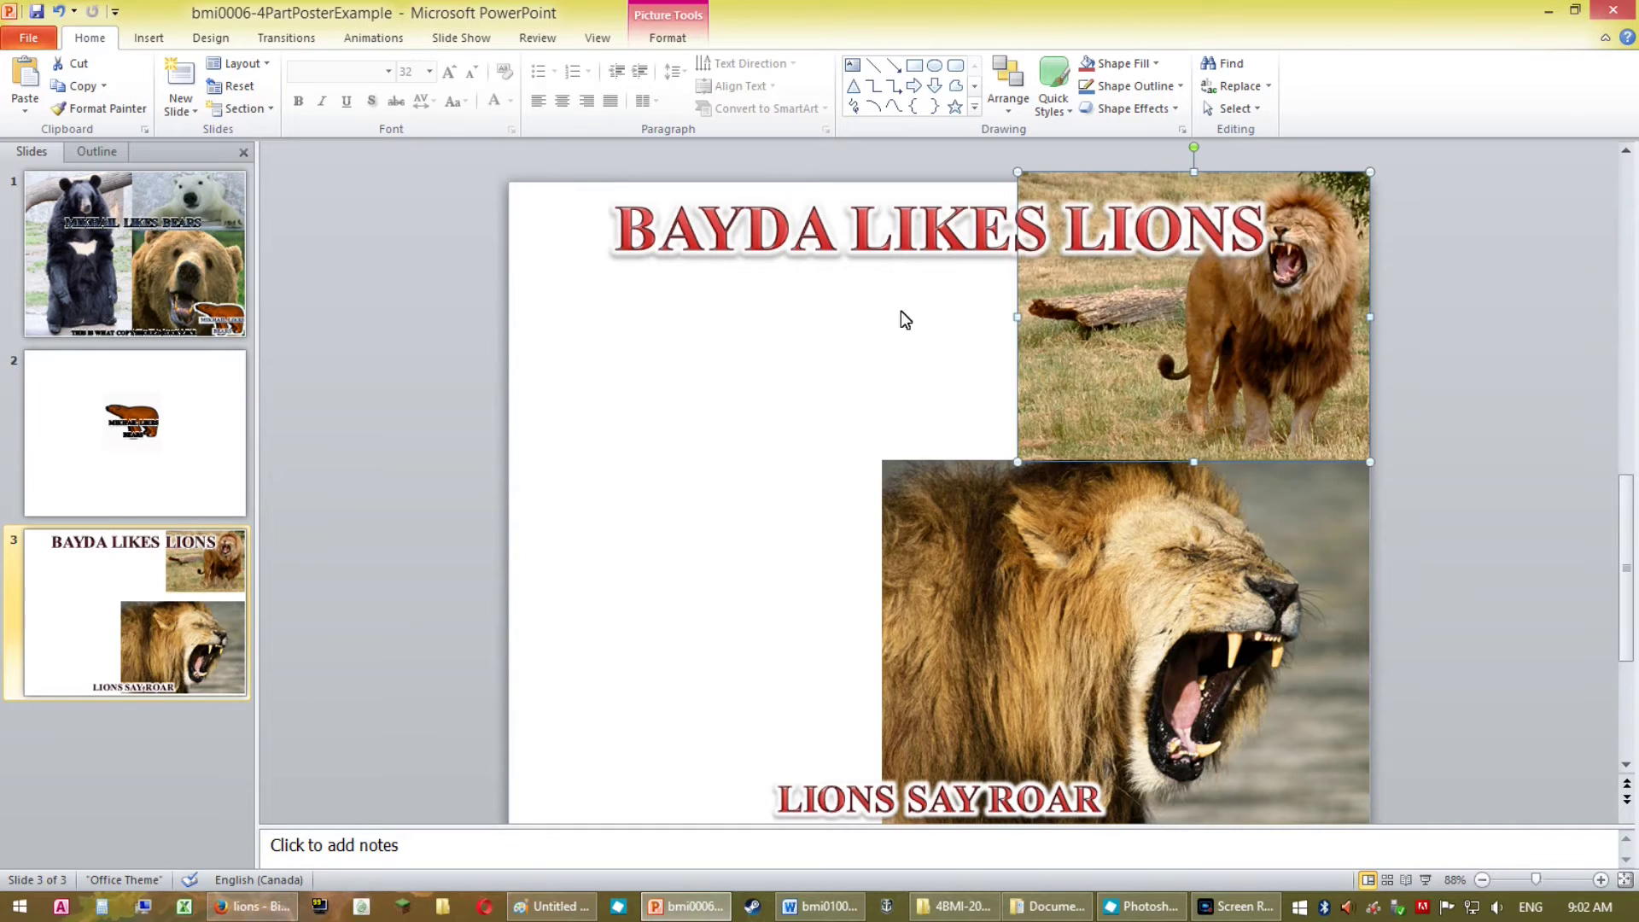
Left-align the BAYDA LIKES LIONS title text.
double_click(882, 248)
triple_click(881, 246)
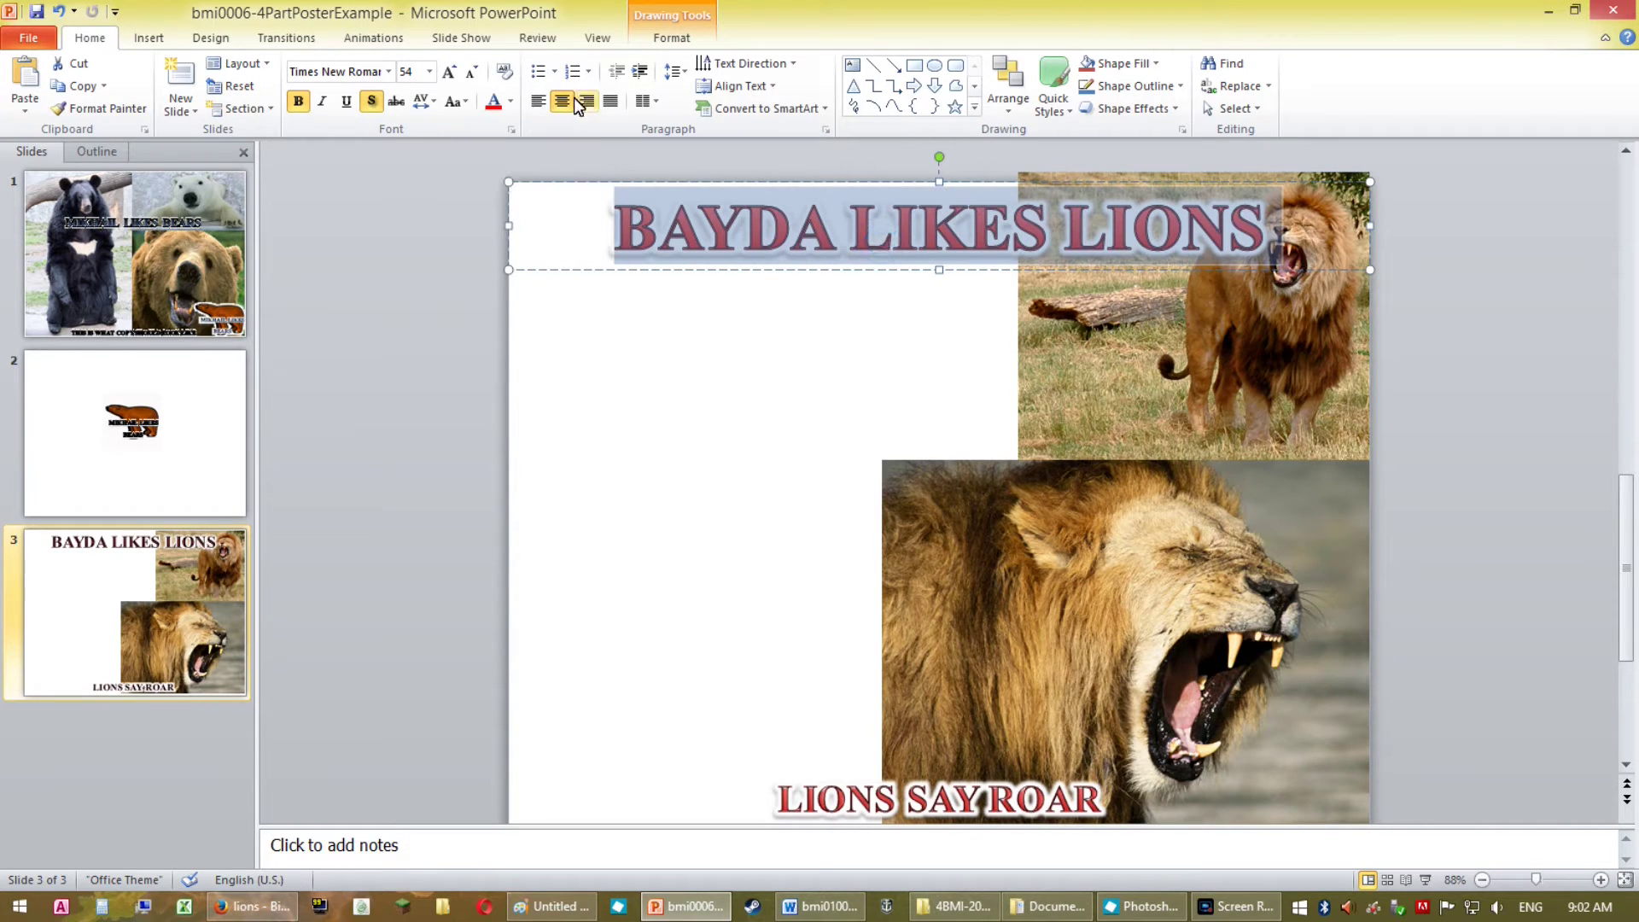
click(538, 101)
Resize the top-right lion photo back into the corner.
click(1107, 381)
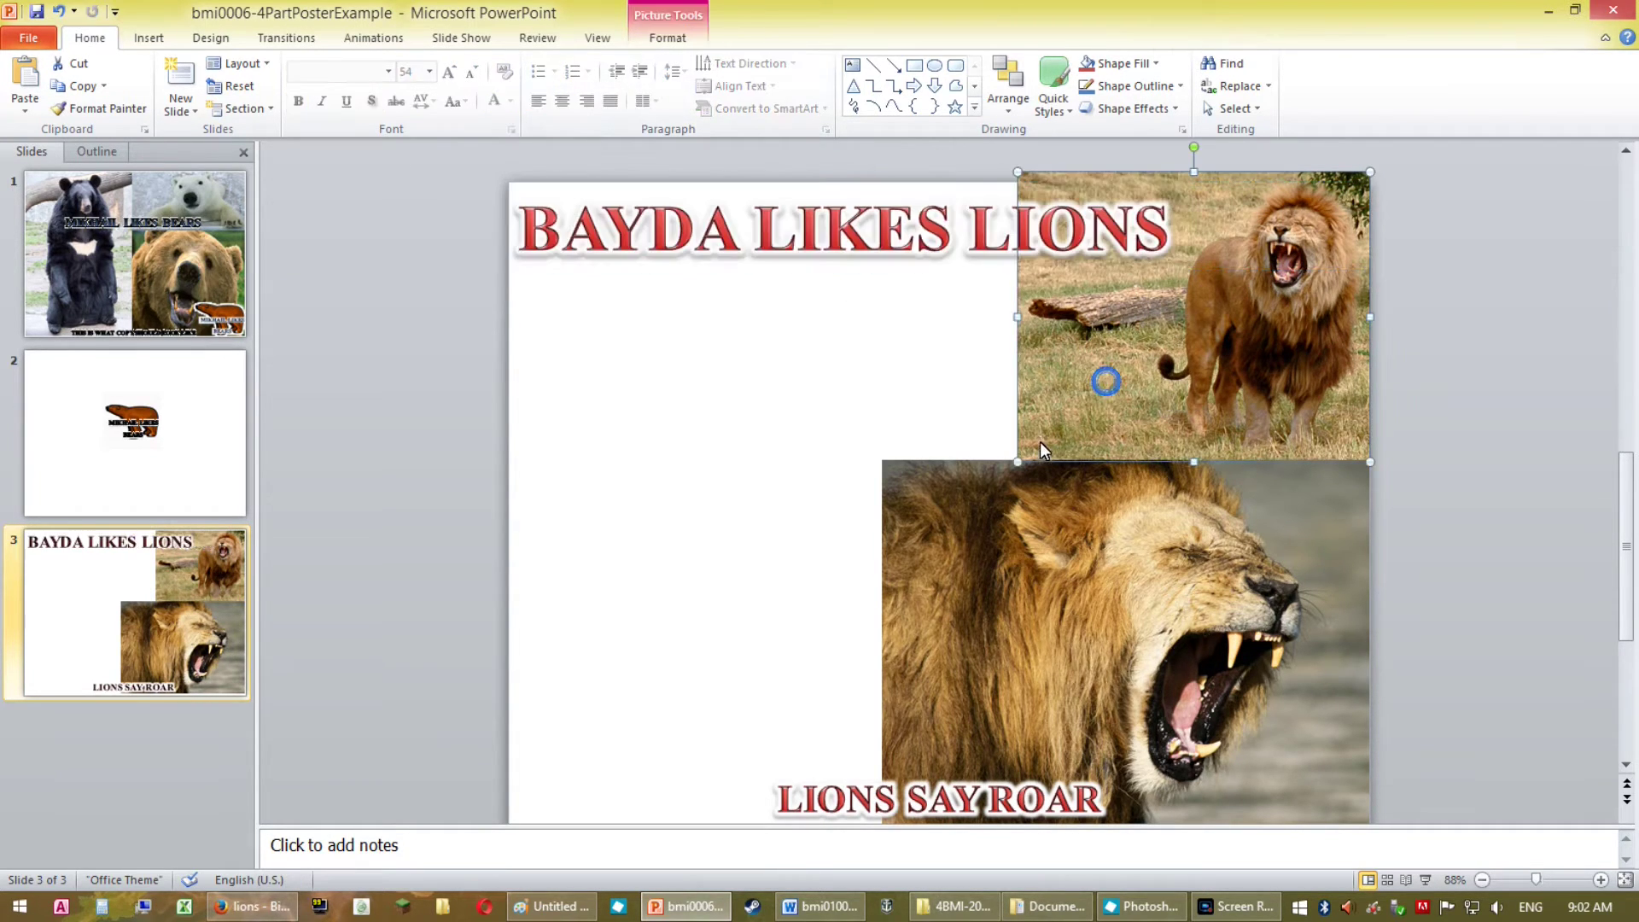
drag(1017, 462, 823, 545)
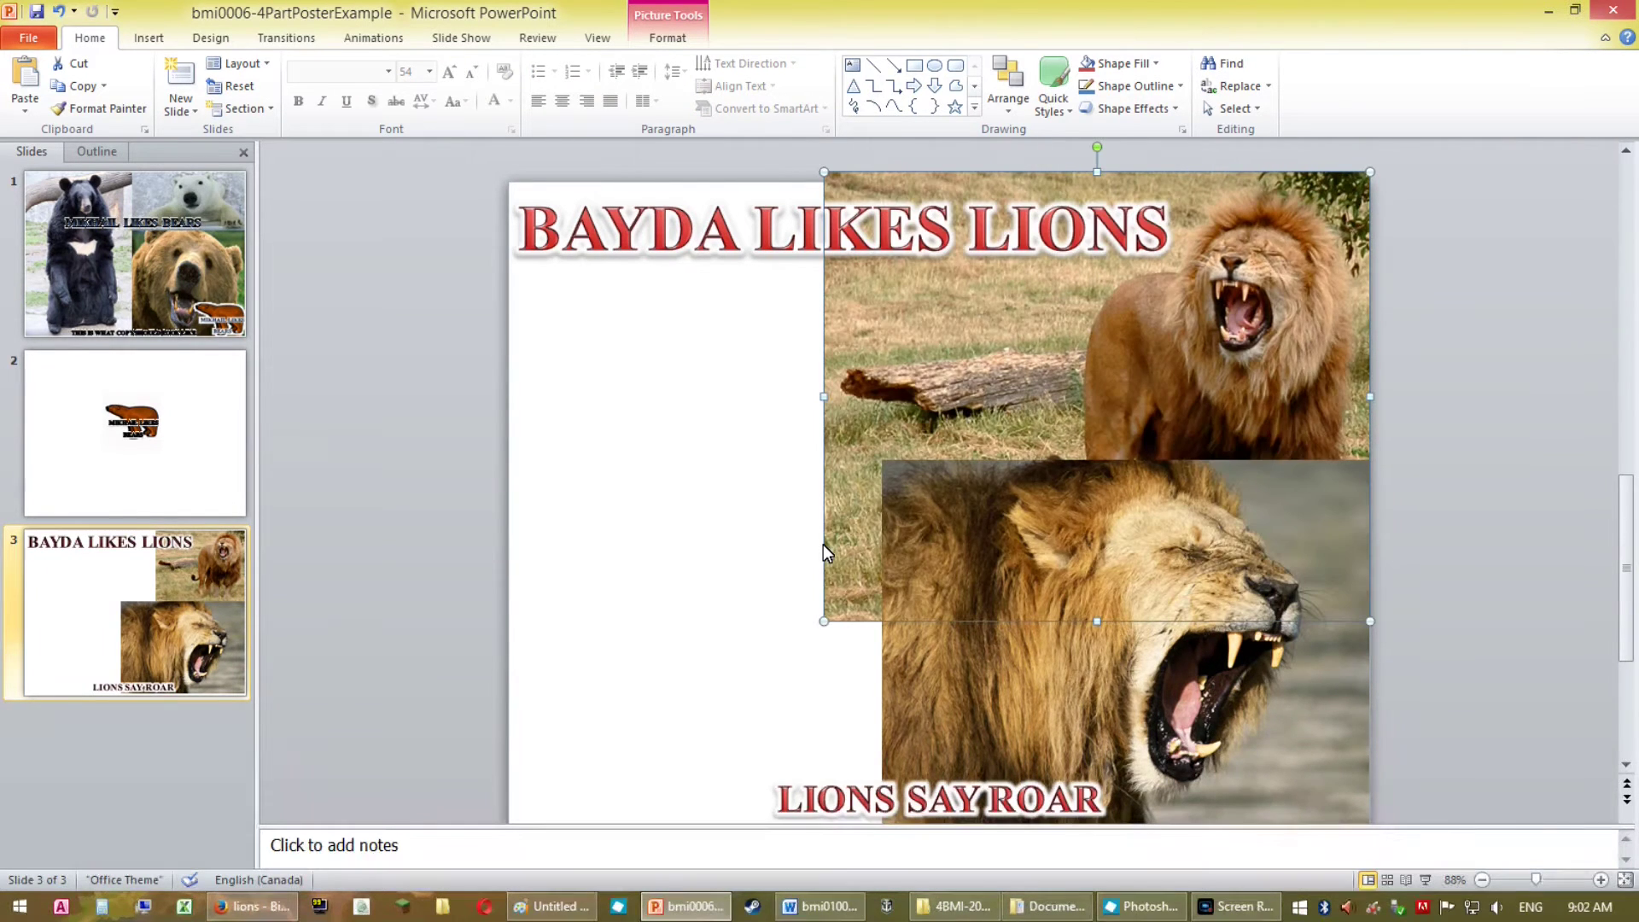
drag(829, 622, 933, 519)
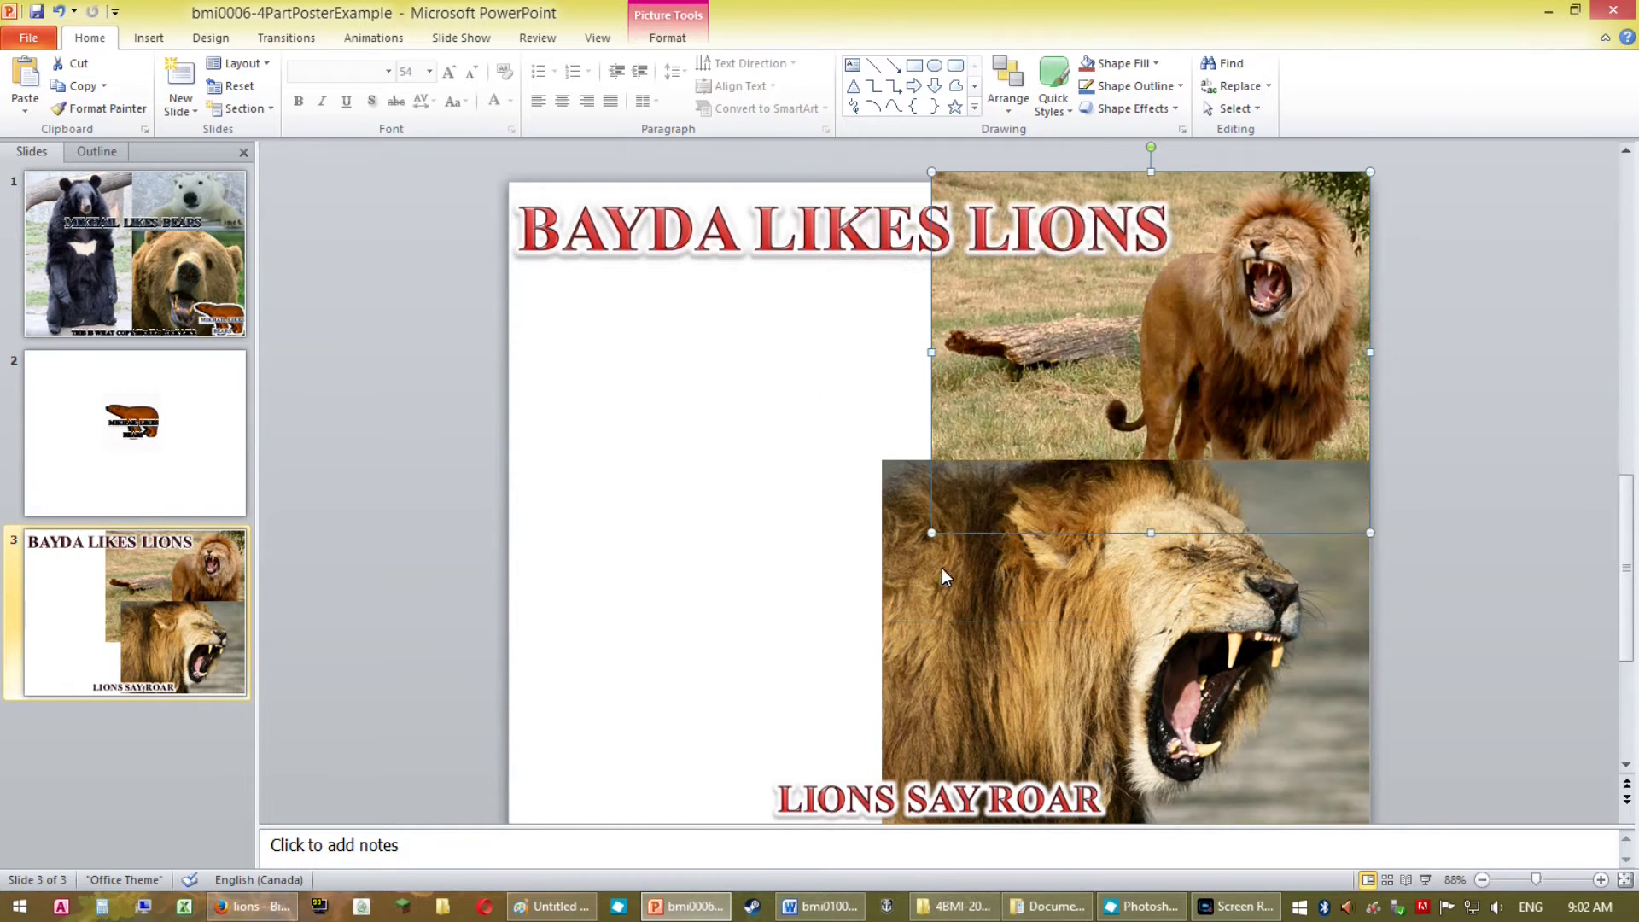
click(935, 615)
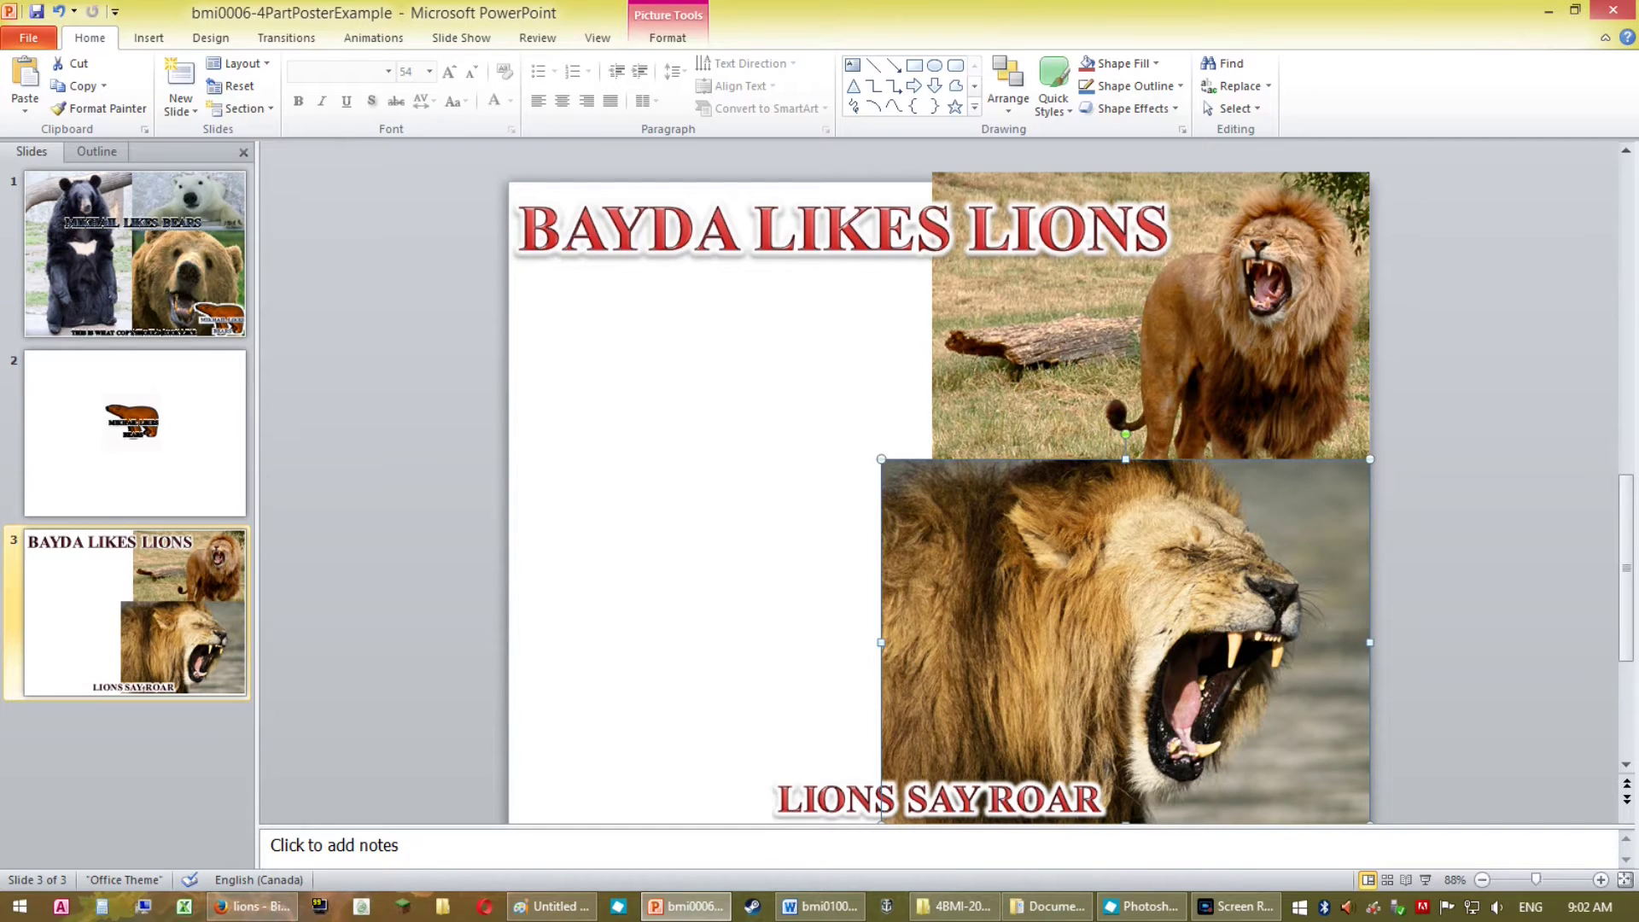
Browse further down Bing's lion results, previewing another roaring lion photo.
click(243, 910)
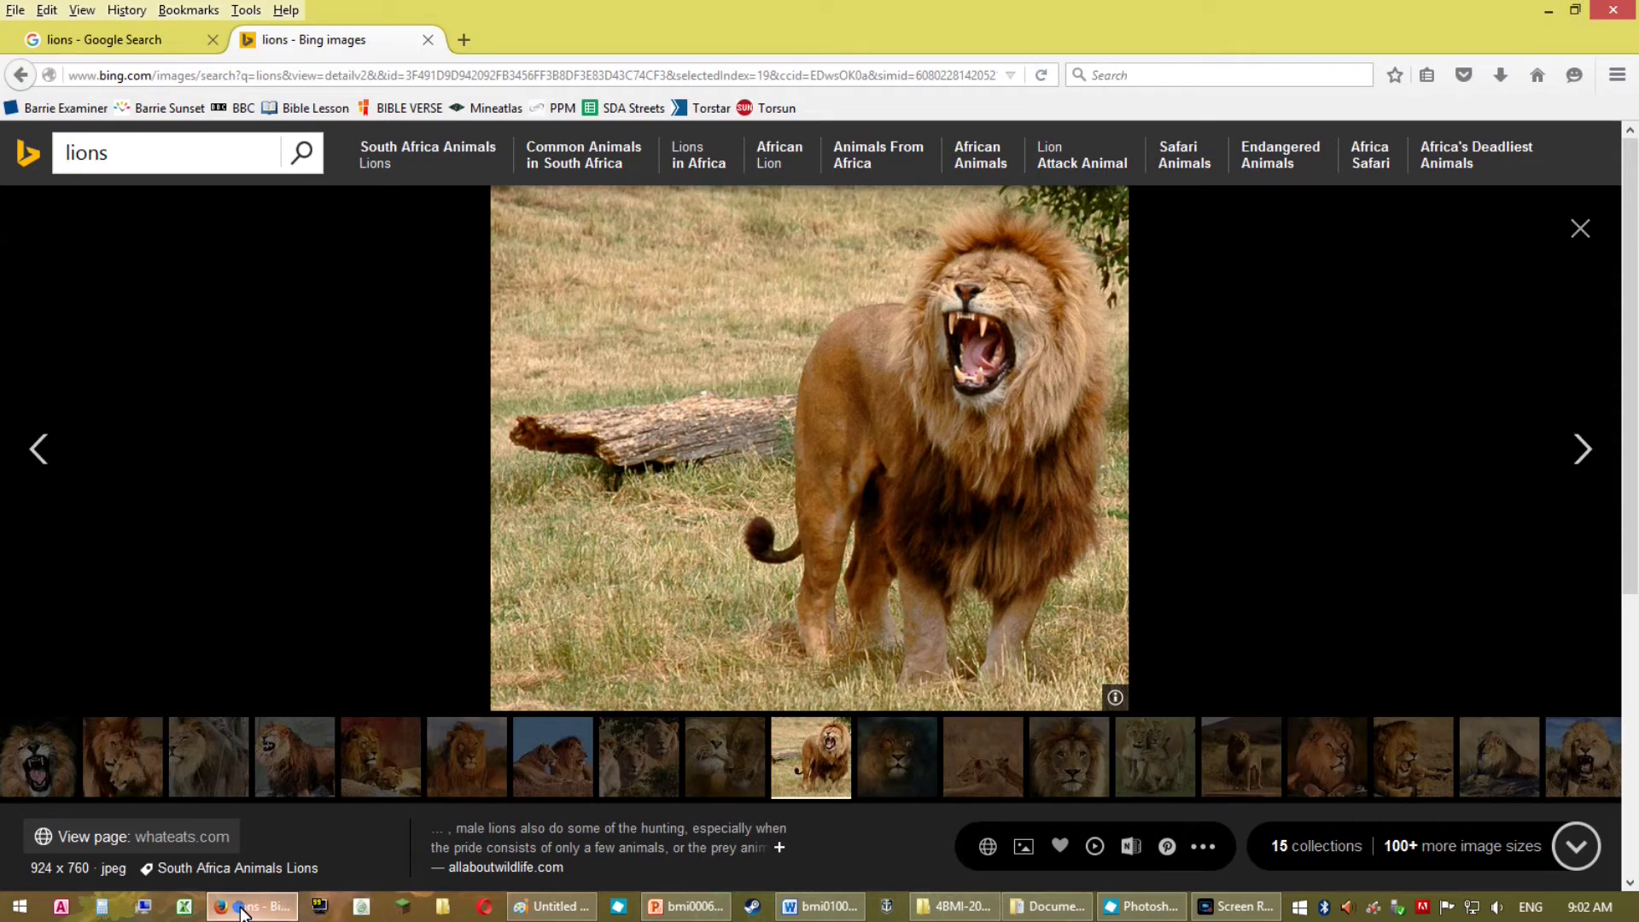
click(1582, 228)
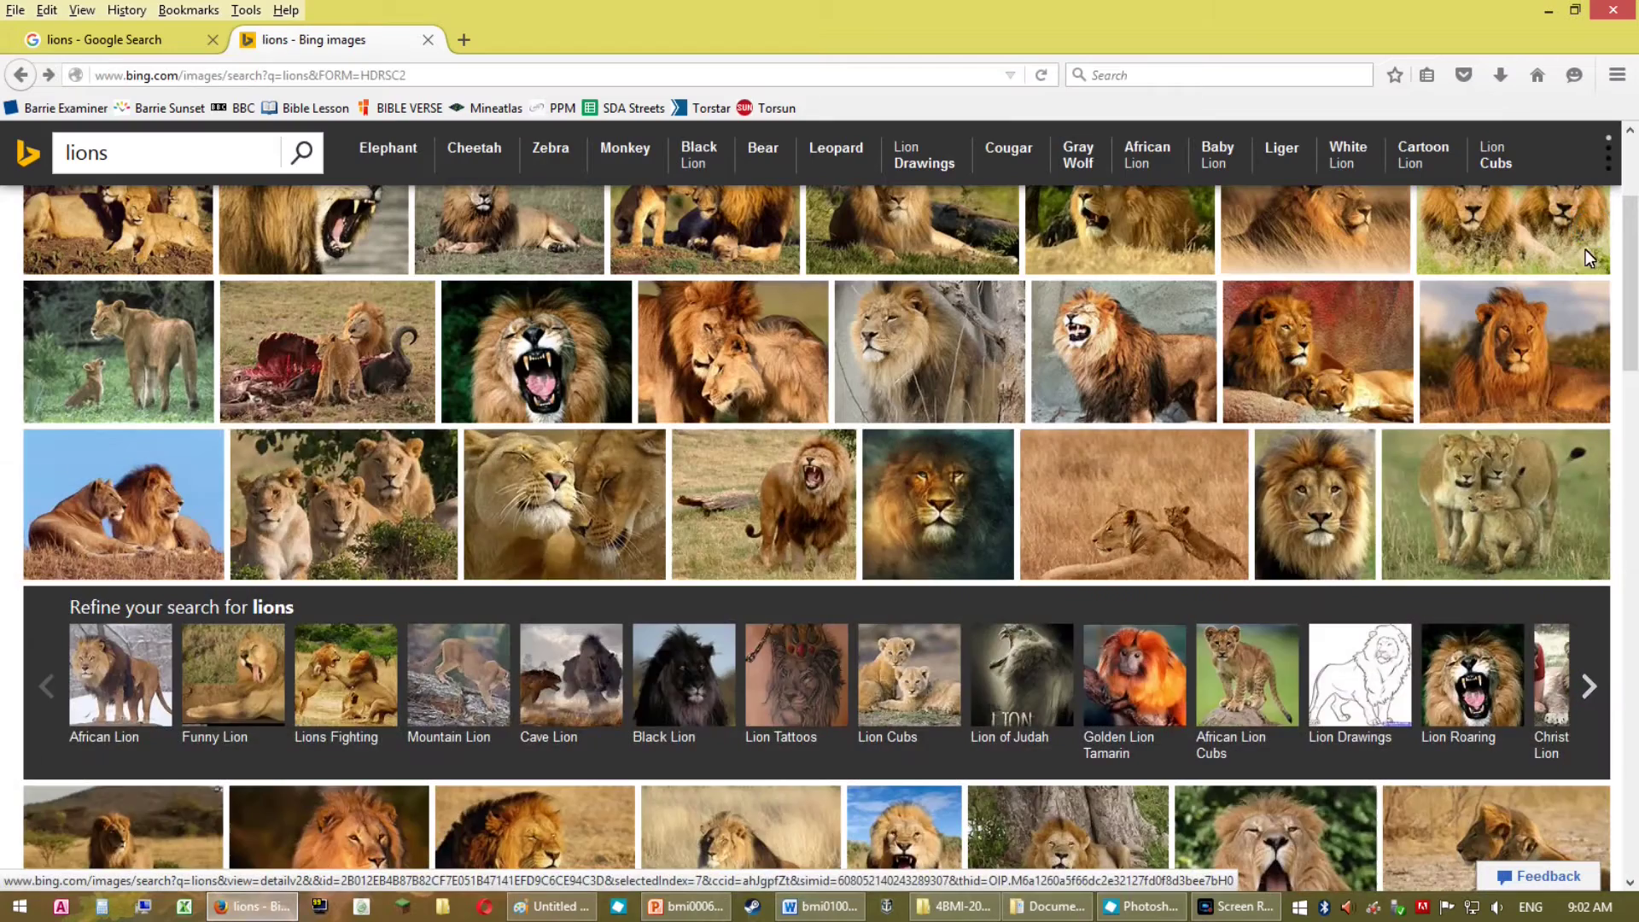
scroll(1280, 418, down, 6)
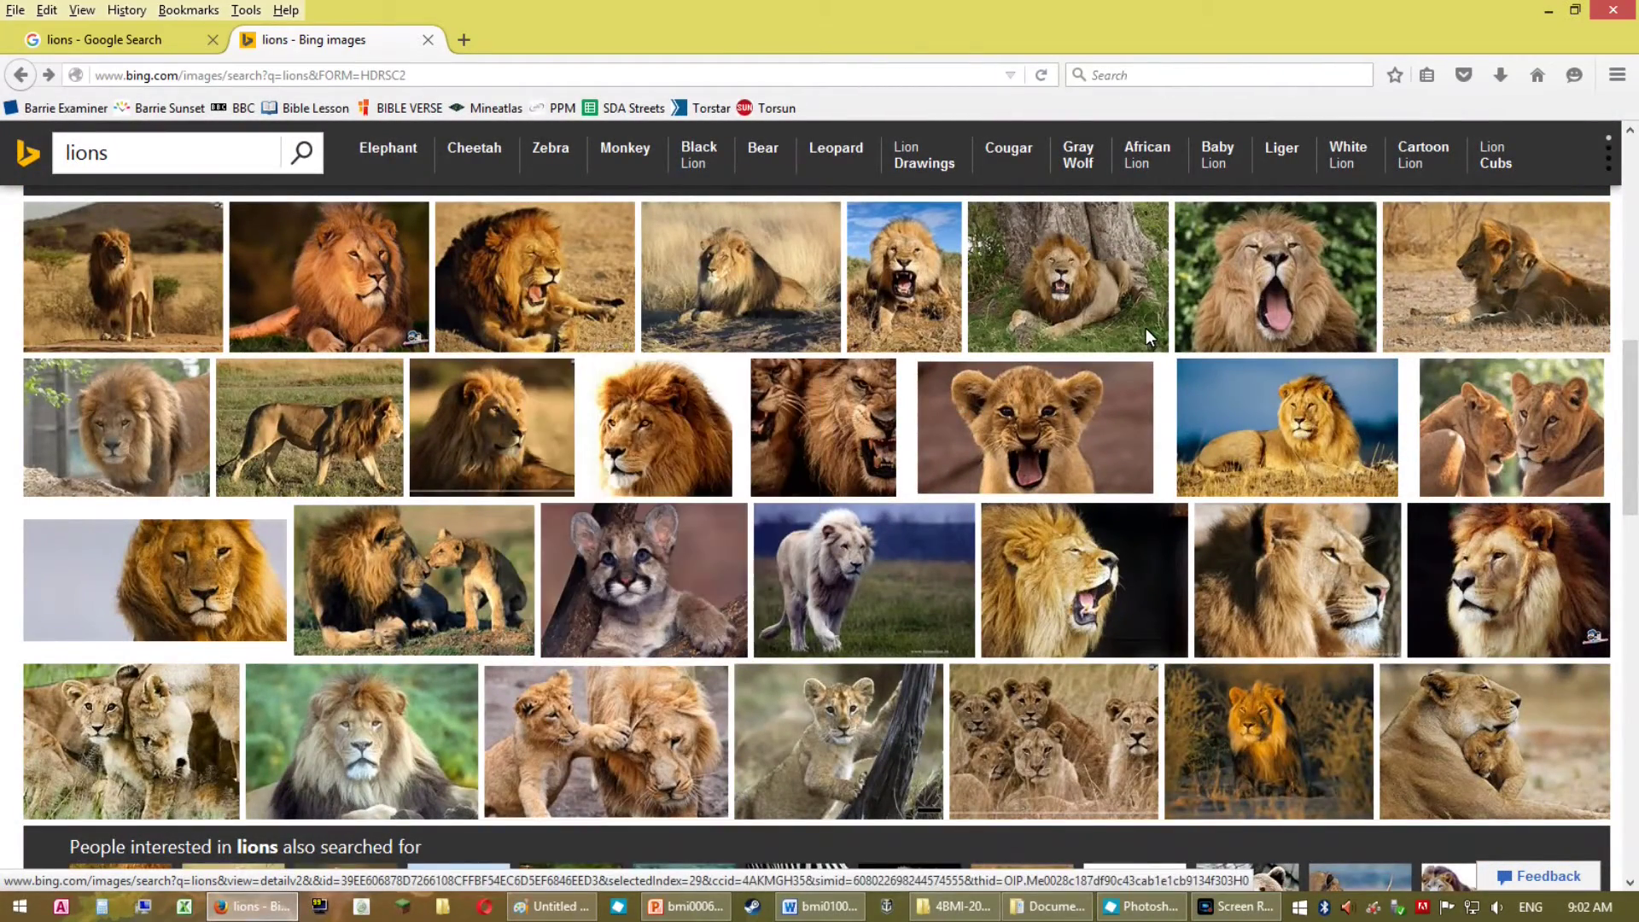
mouse_move(972, 321)
click(895, 278)
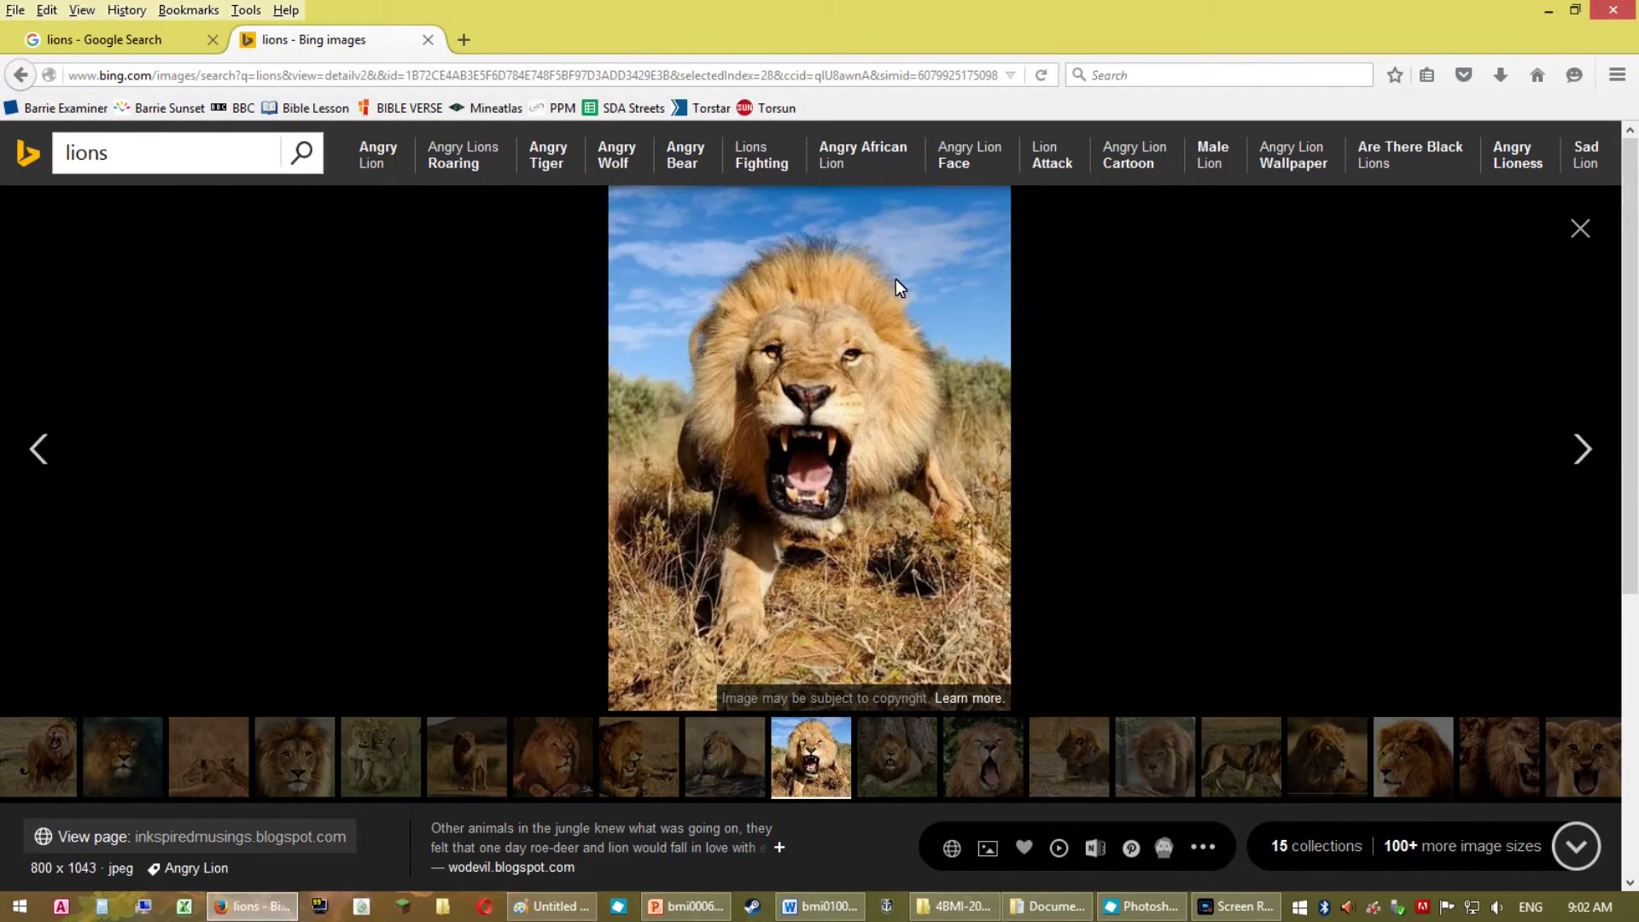
click(1580, 227)
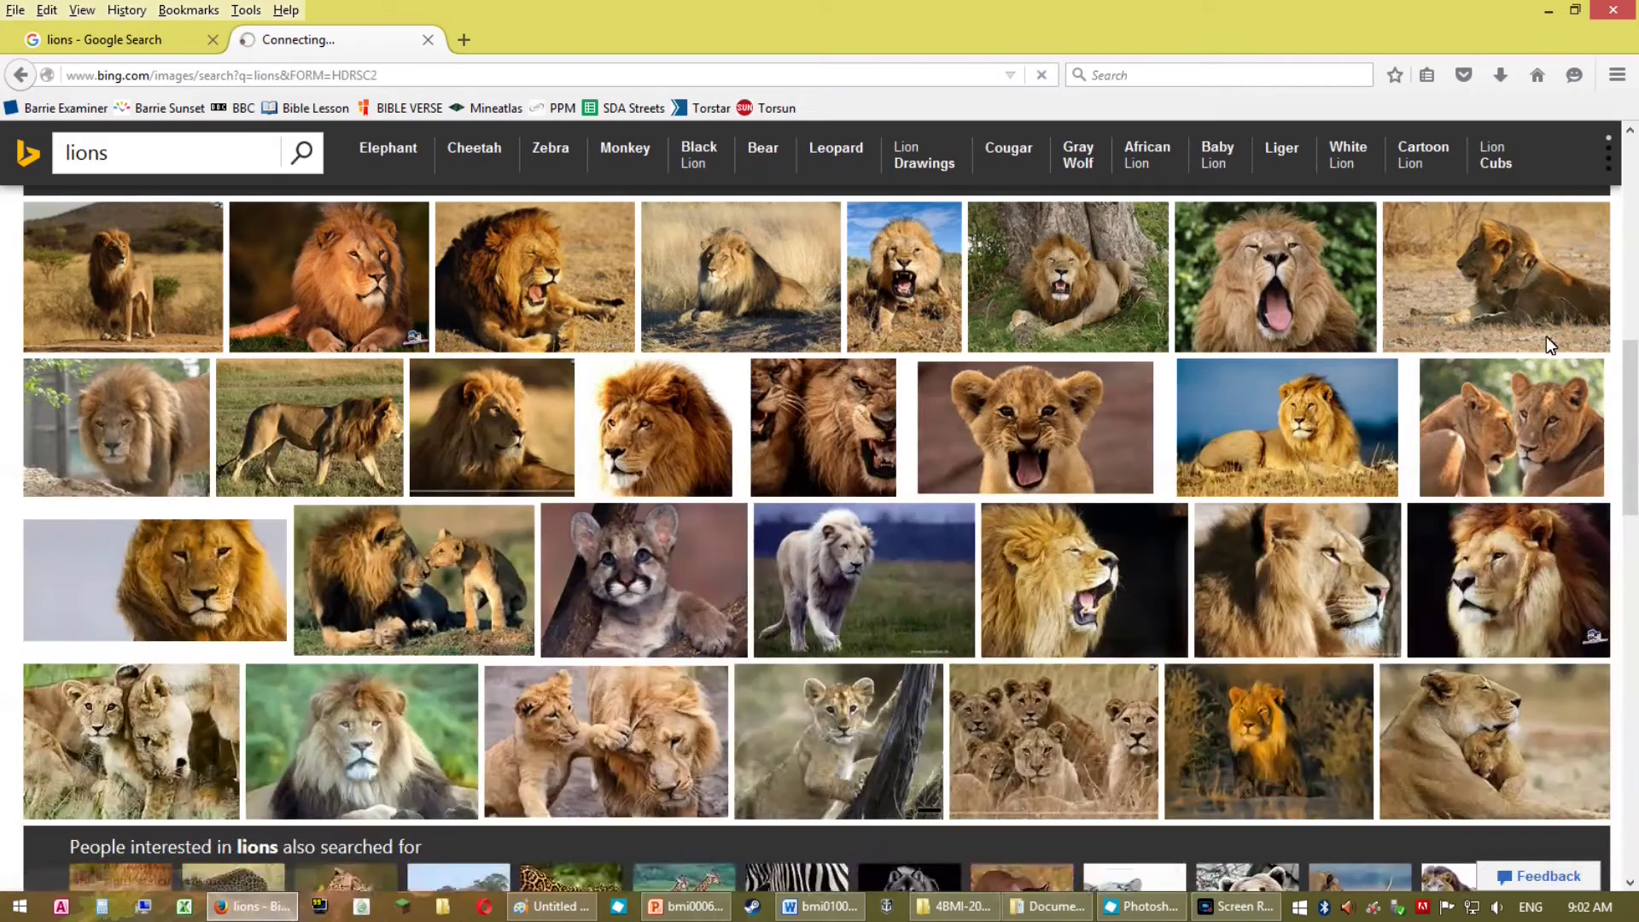
scroll(1230, 388, down, 3)
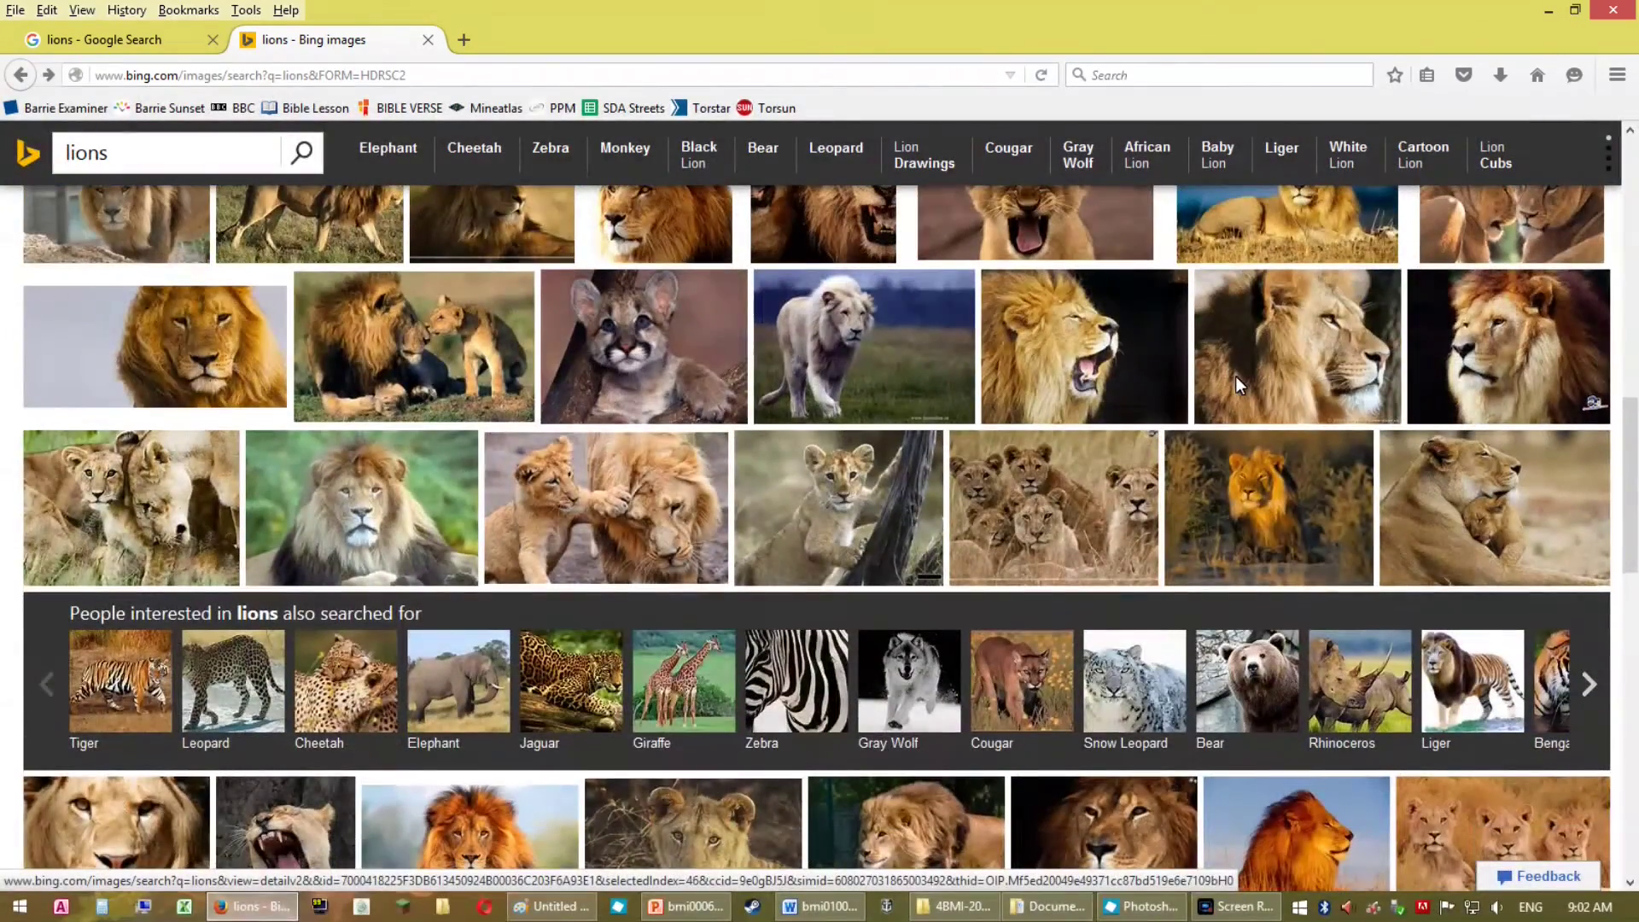
Preview the green-background lion photo, then paste the lion face photo into Paint.
click(366, 495)
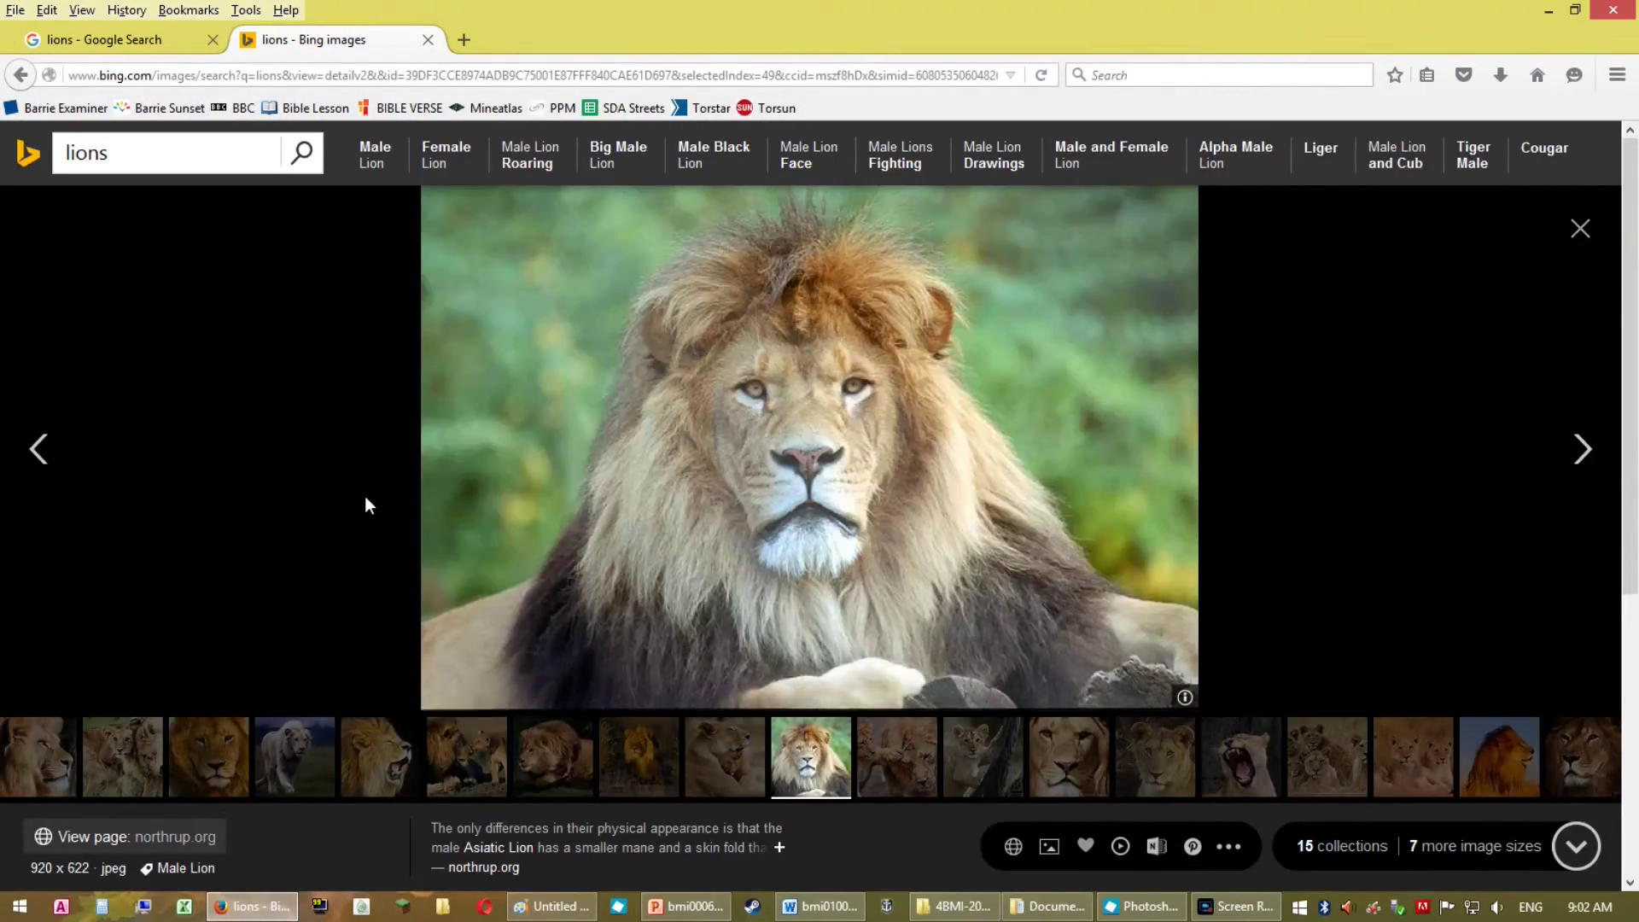
right_click(699, 493)
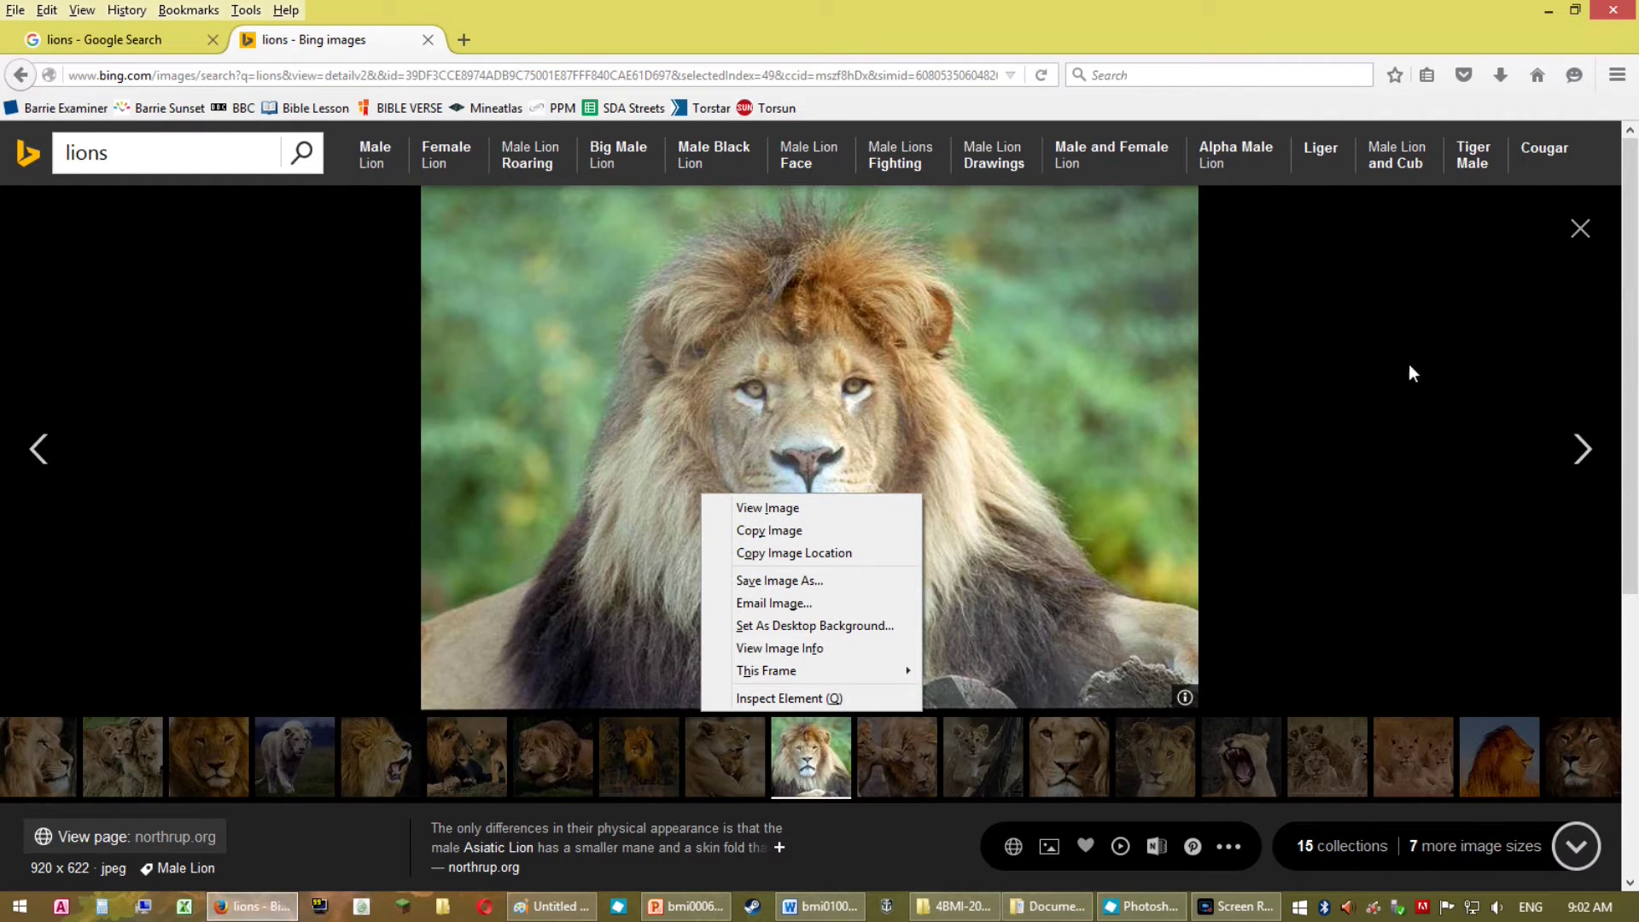
click(1568, 235)
click(1567, 236)
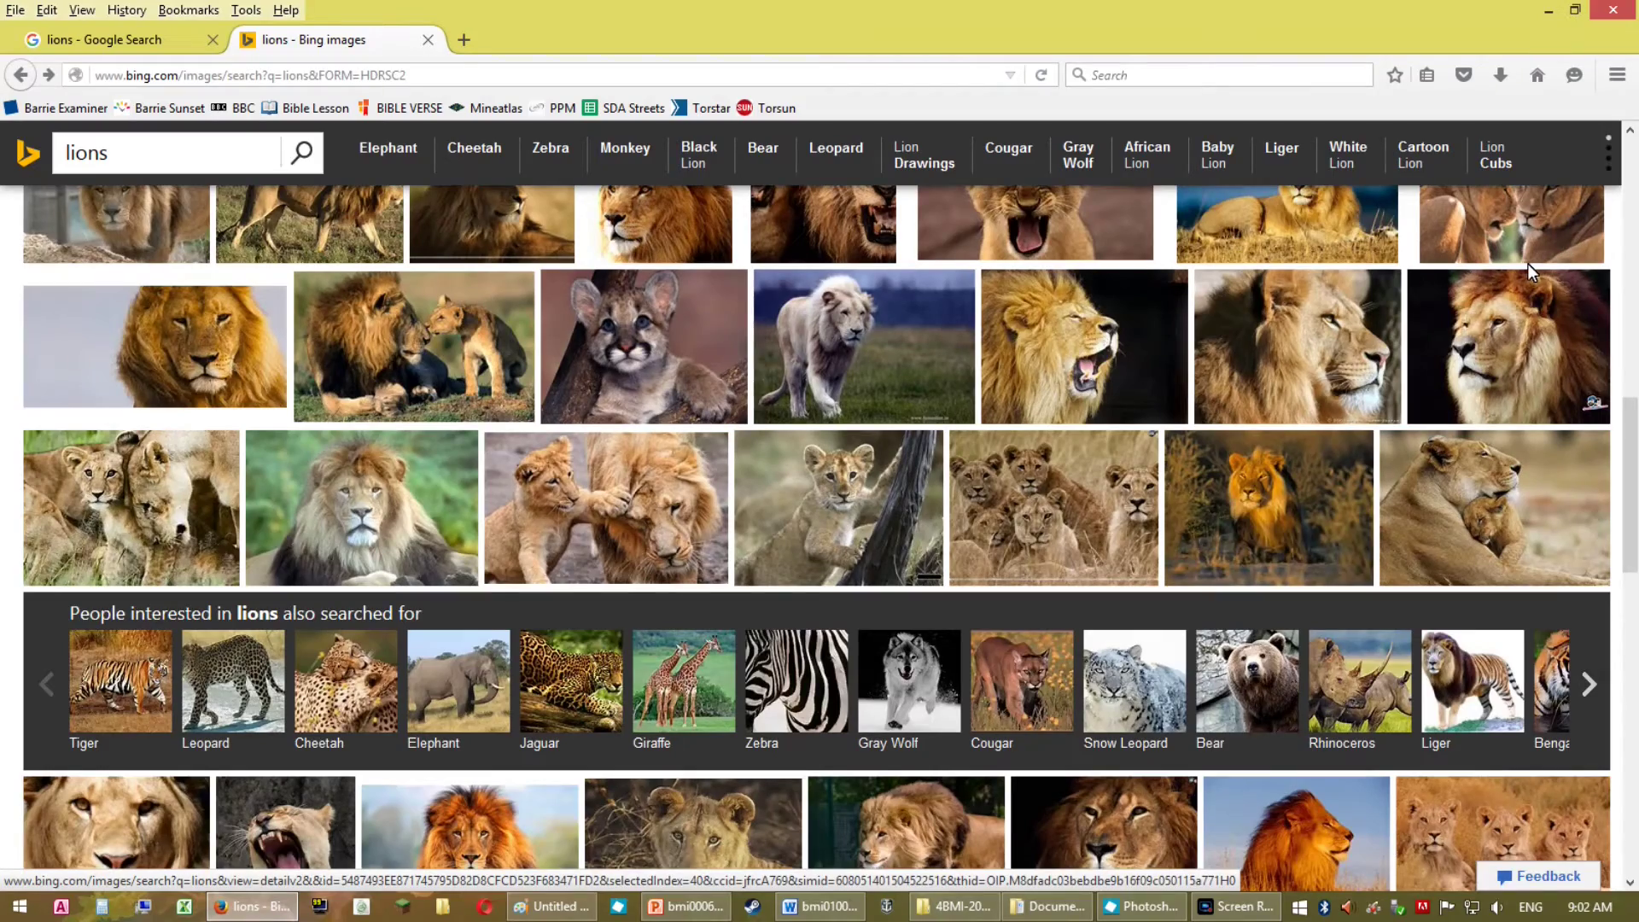
scroll(1523, 256, down, 3)
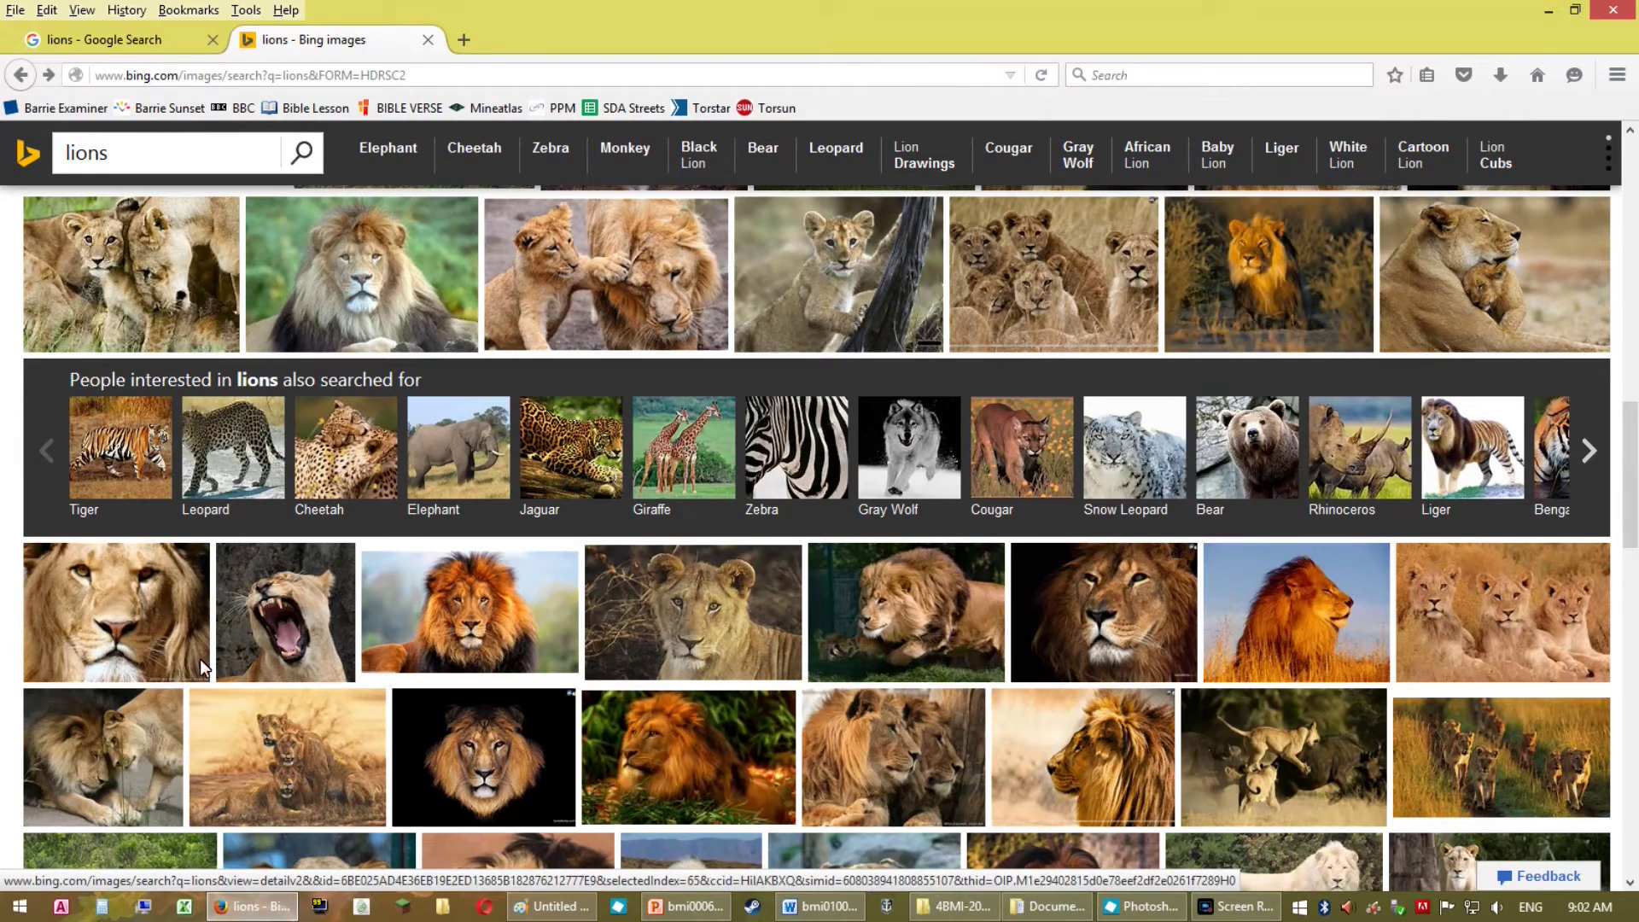
click(551, 907)
key(ctrl+v)
Select the whole pasted lion face picture in Paint and return to the PowerPoint slide.
scroll(1631, 725, down, 1)
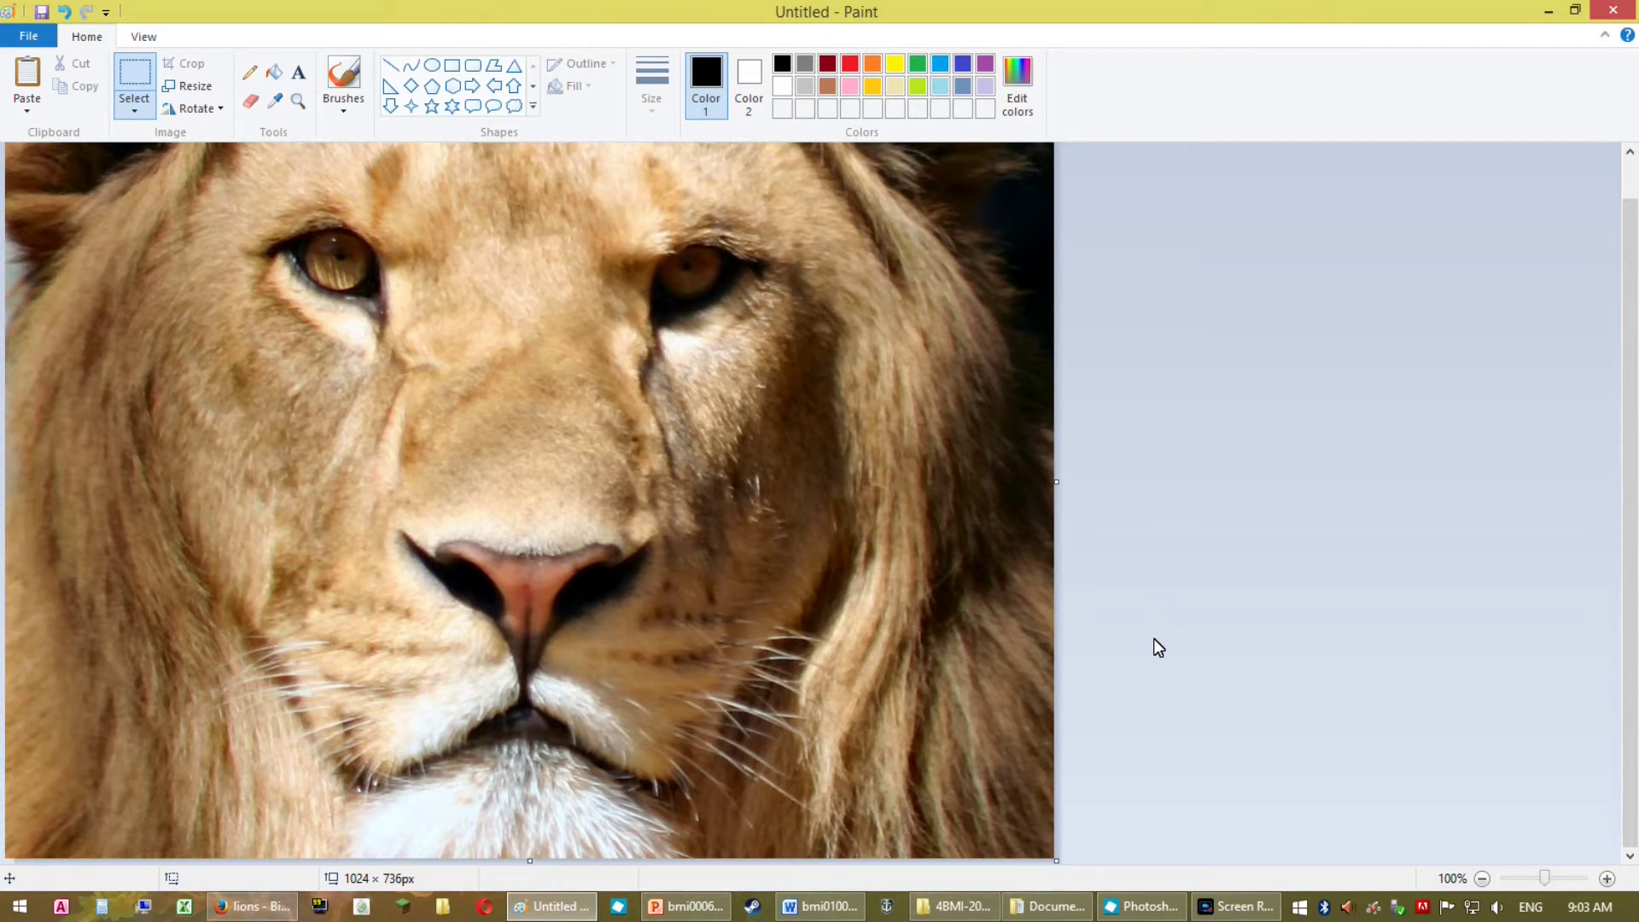
key(ctrl+a)
click(694, 907)
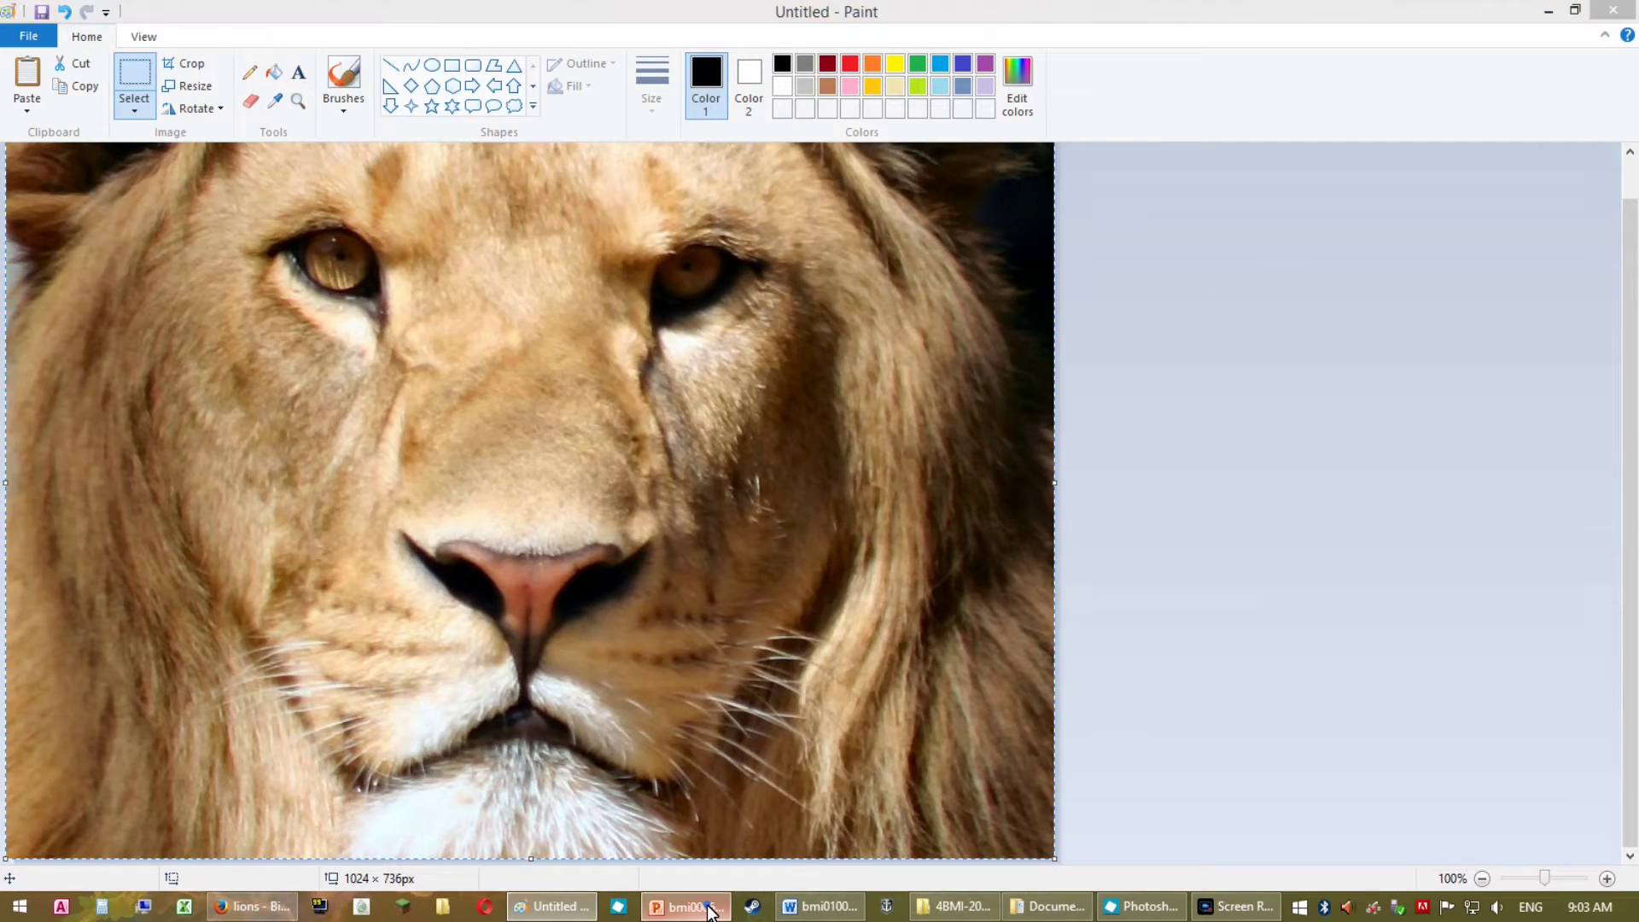
scroll(685, 528, down, 1)
Paste the lion face photo, size it into the bottom-left corner and send it backward.
key(ctrl+v)
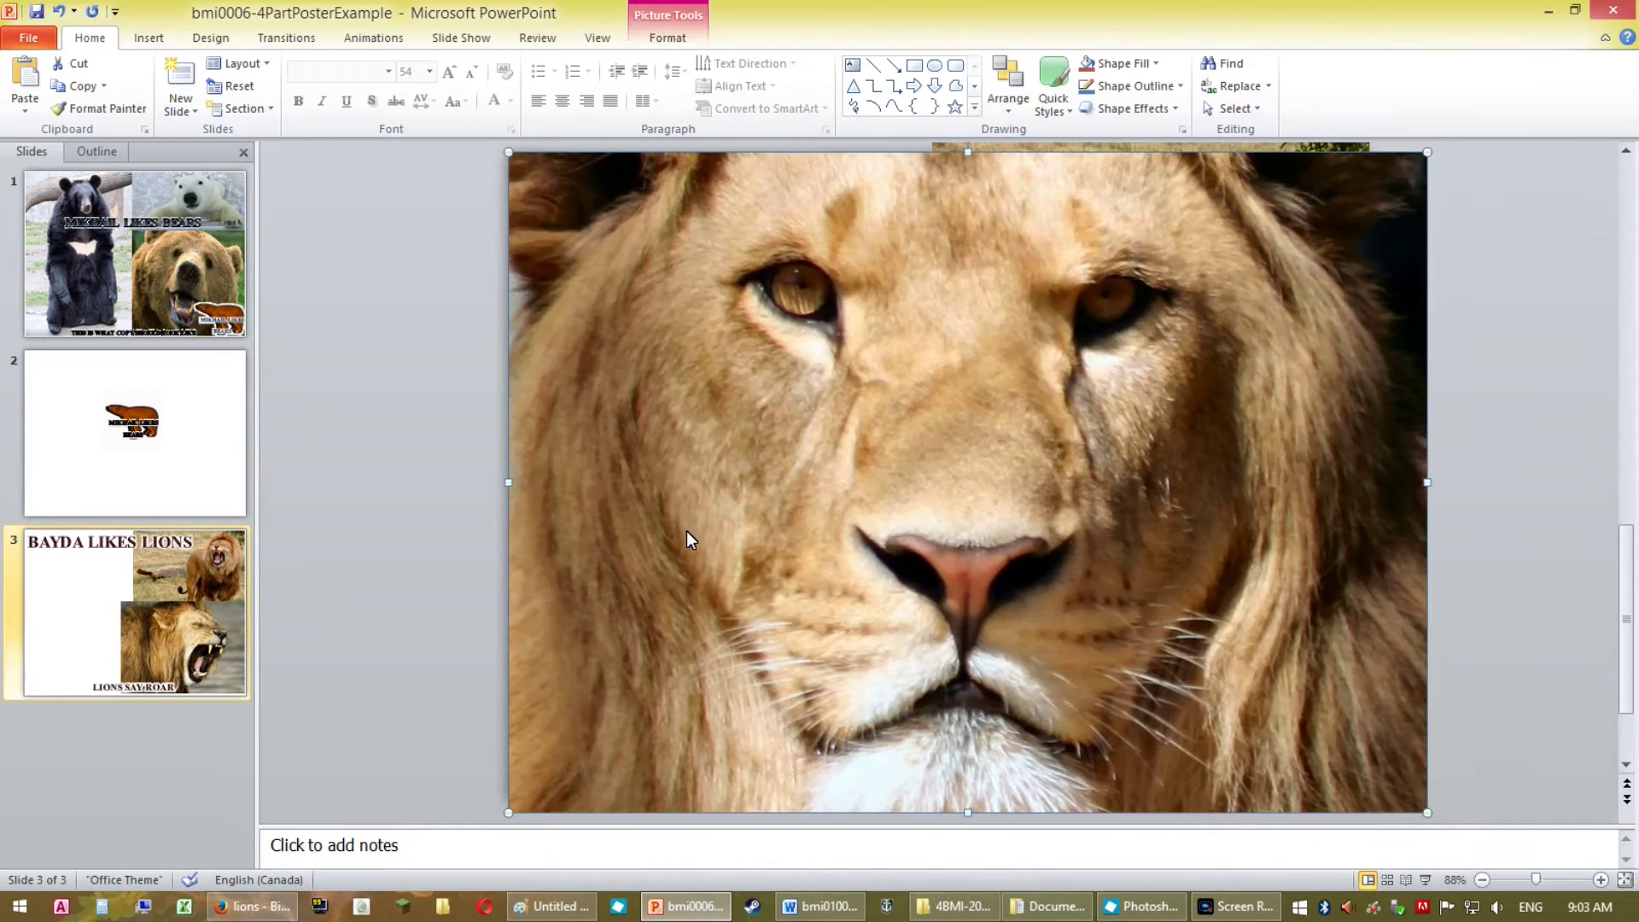
drag(508, 812, 1105, 385)
drag(935, 465, 668, 749)
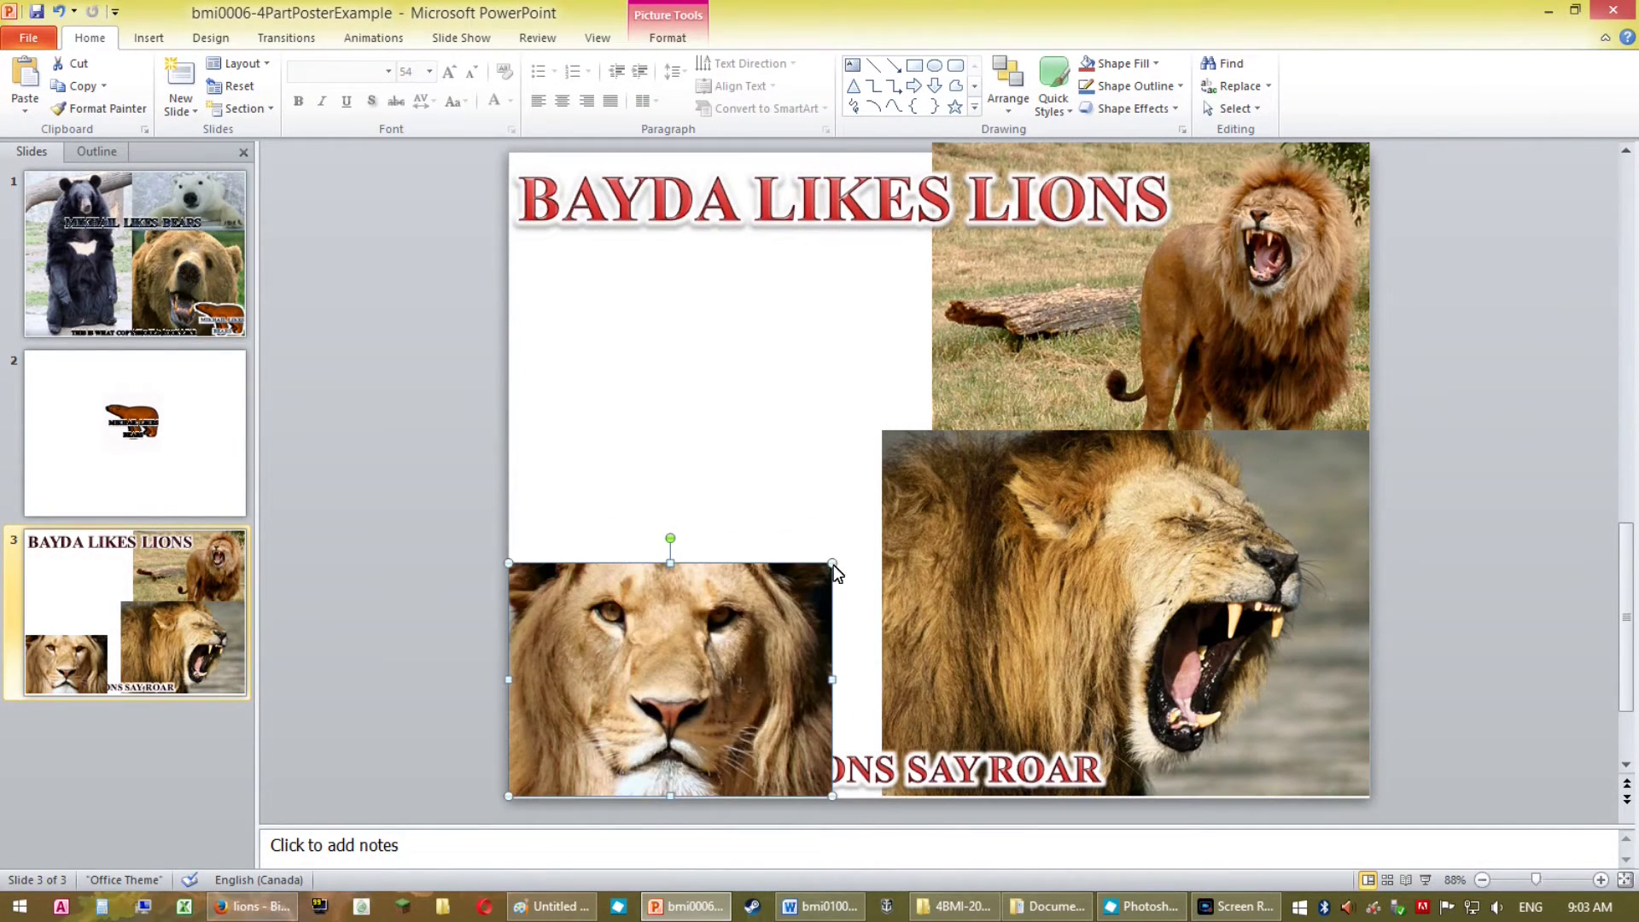
drag(834, 566, 1007, 429)
click(1021, 98)
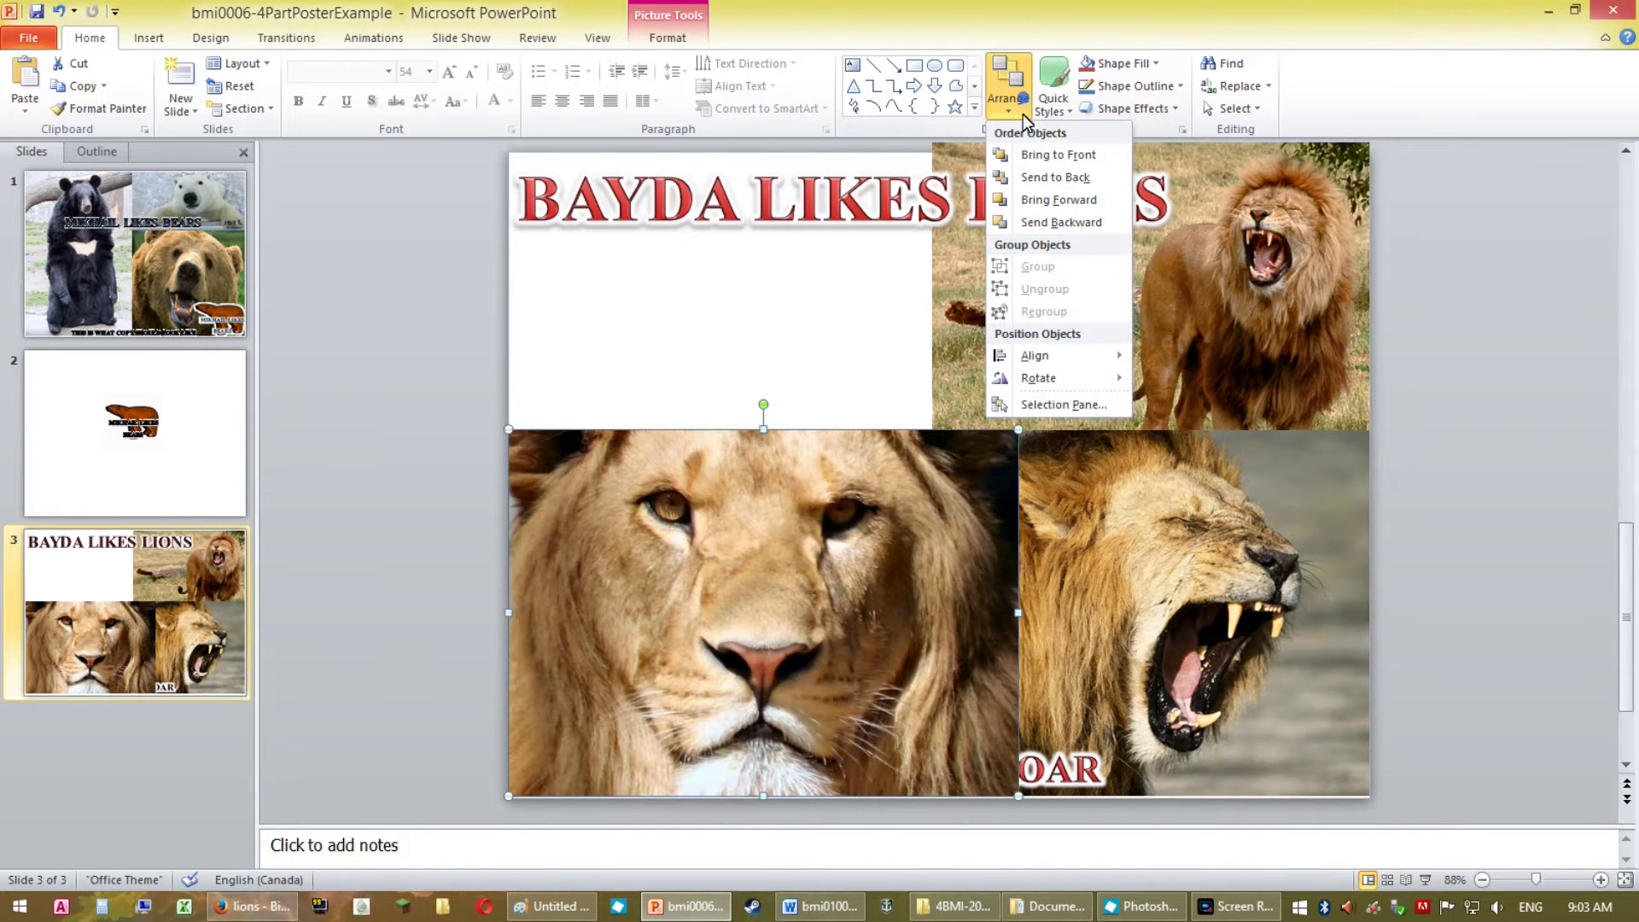
click(1038, 177)
Shrink the roaring lion picture from its top-left corner so it fits beside the face photo.
click(1144, 583)
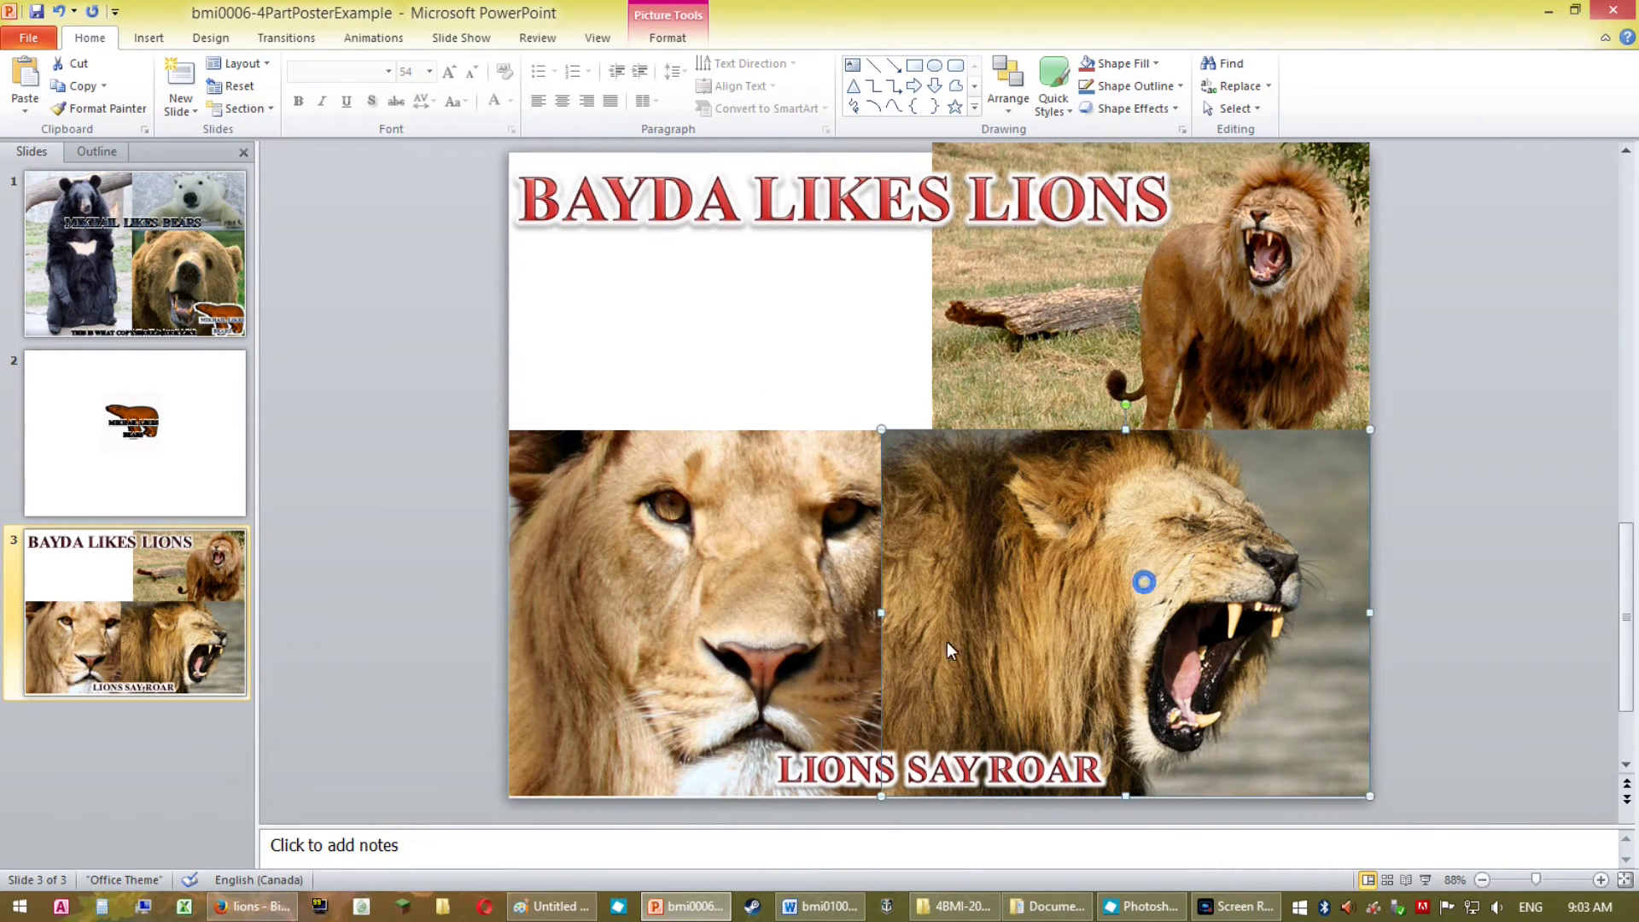
drag(885, 430, 956, 470)
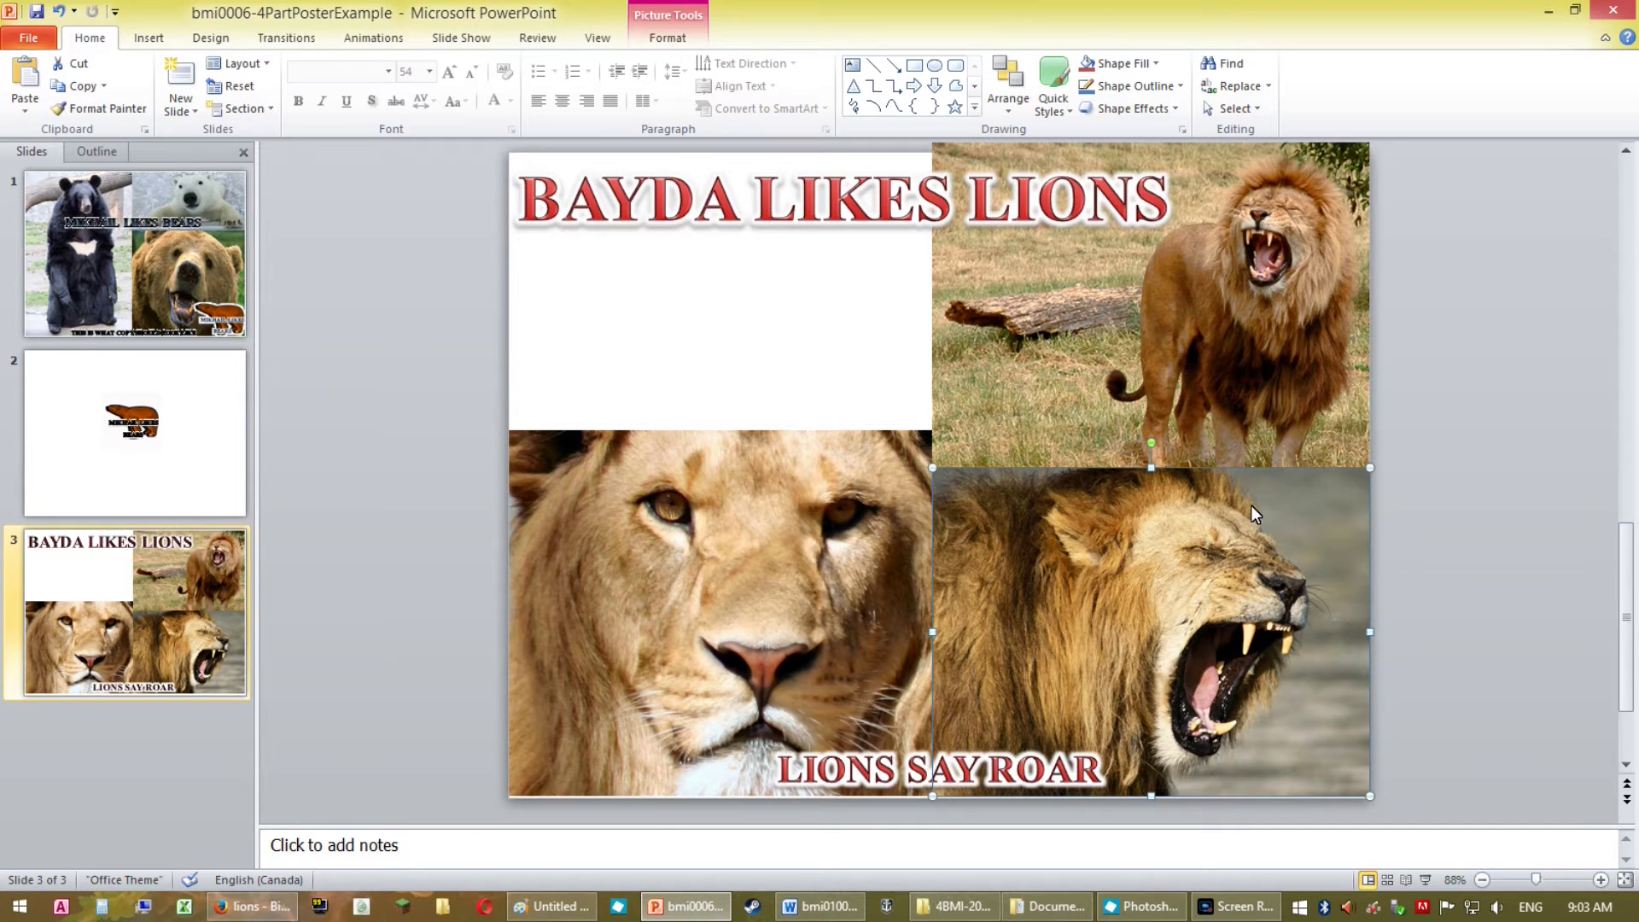
click(782, 348)
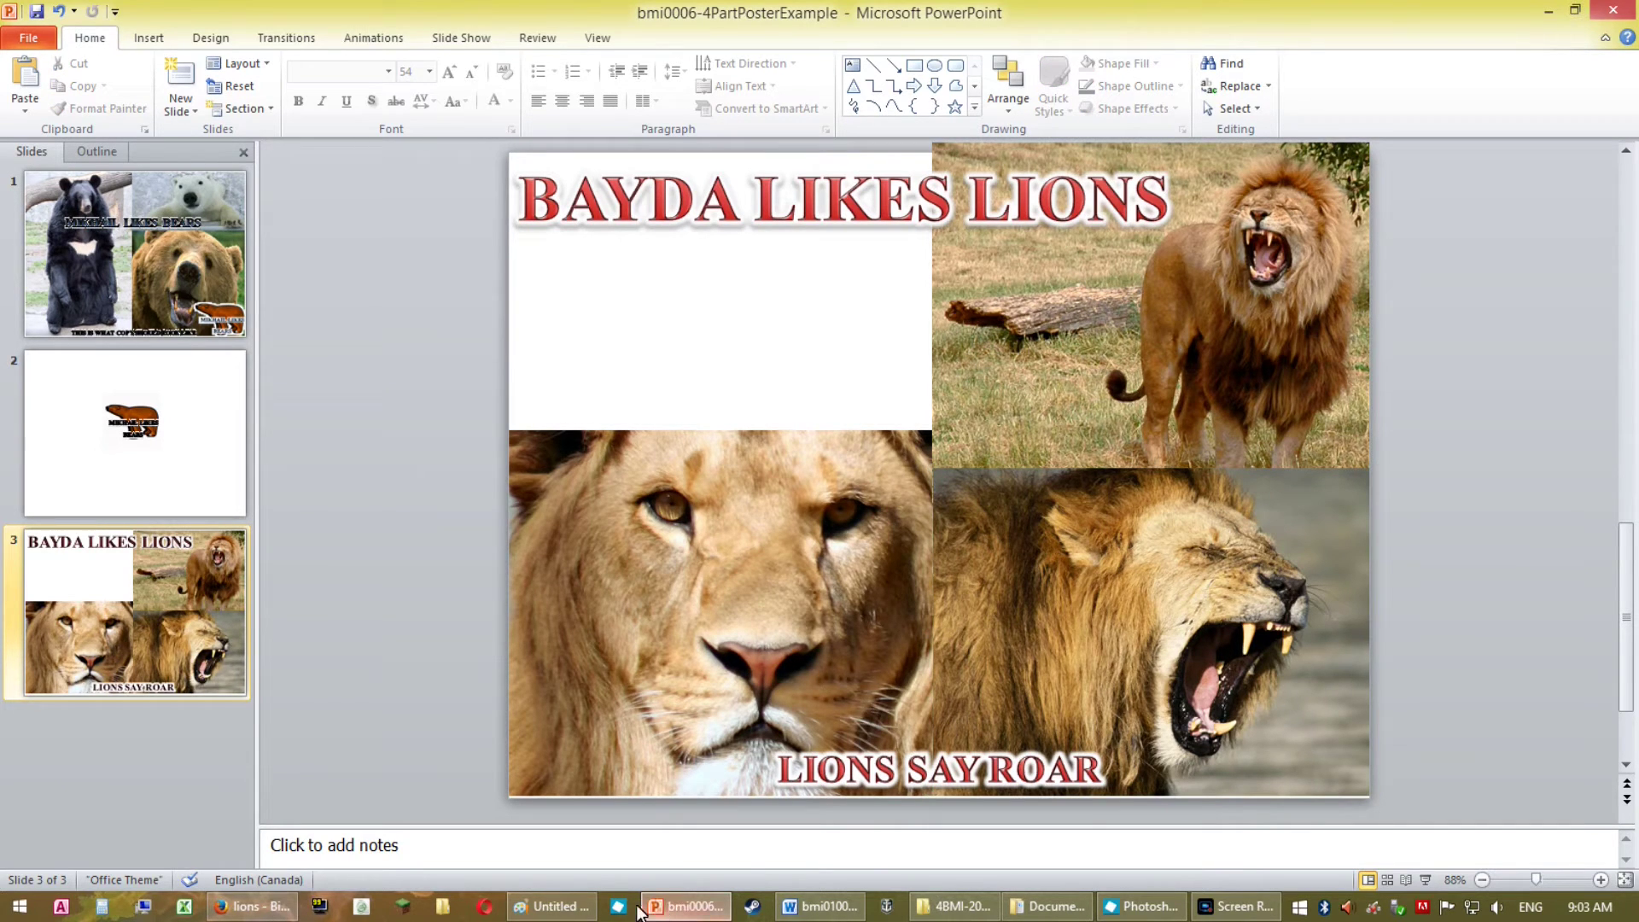
Close Bing's image viewer, scroll the lions results and open the Mountain Lion Cougar Puma photo.
click(250, 907)
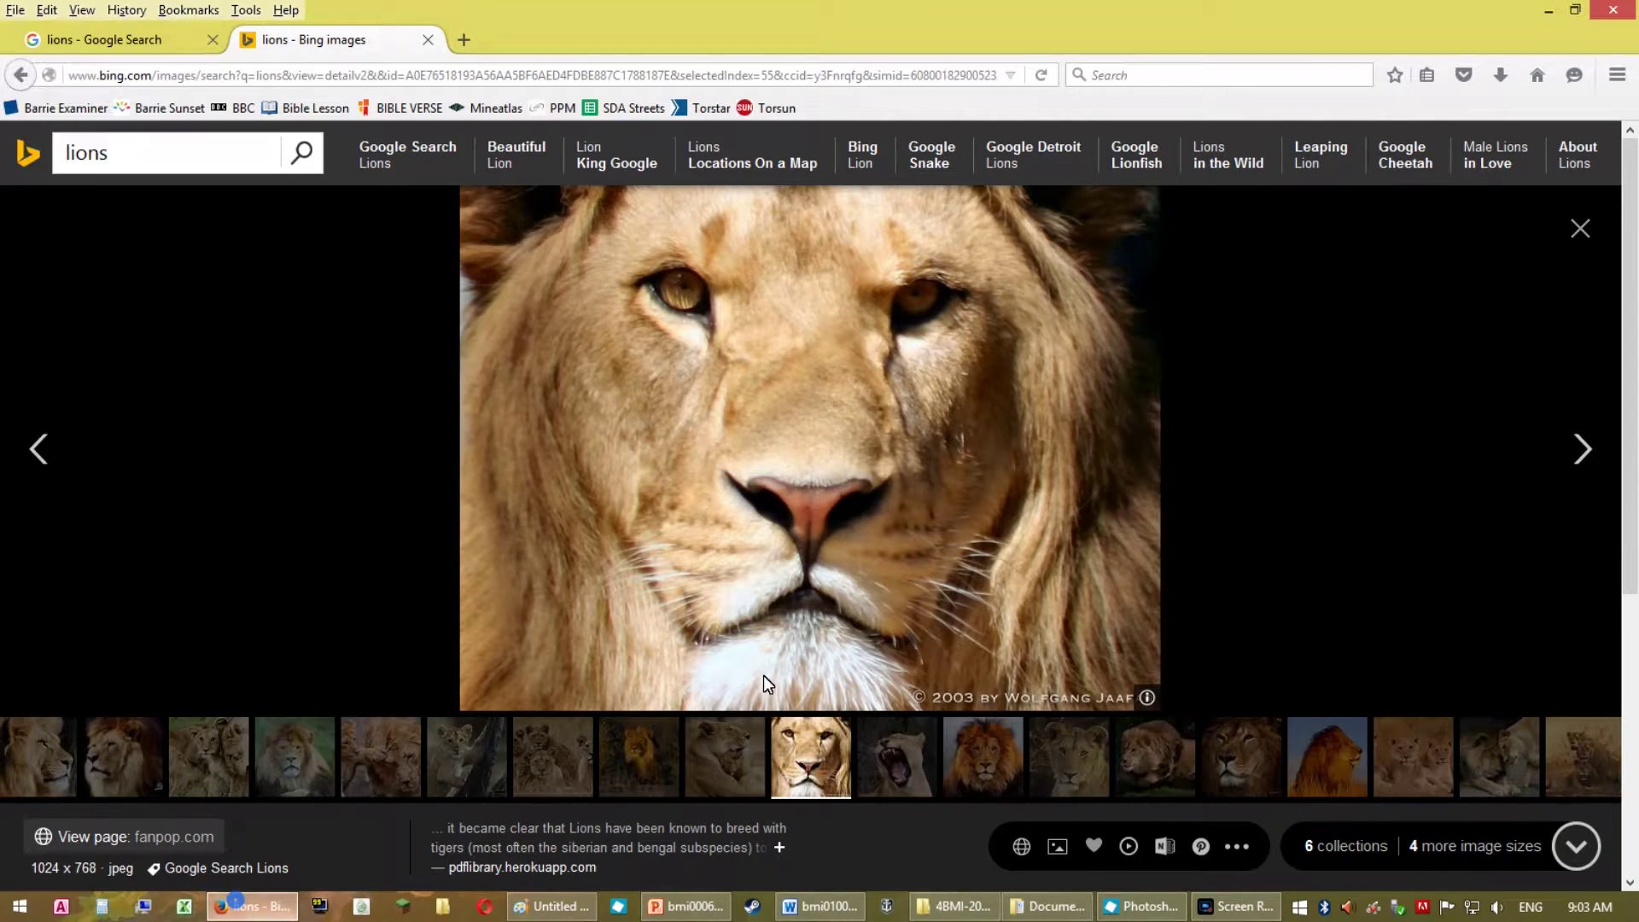
click(1581, 228)
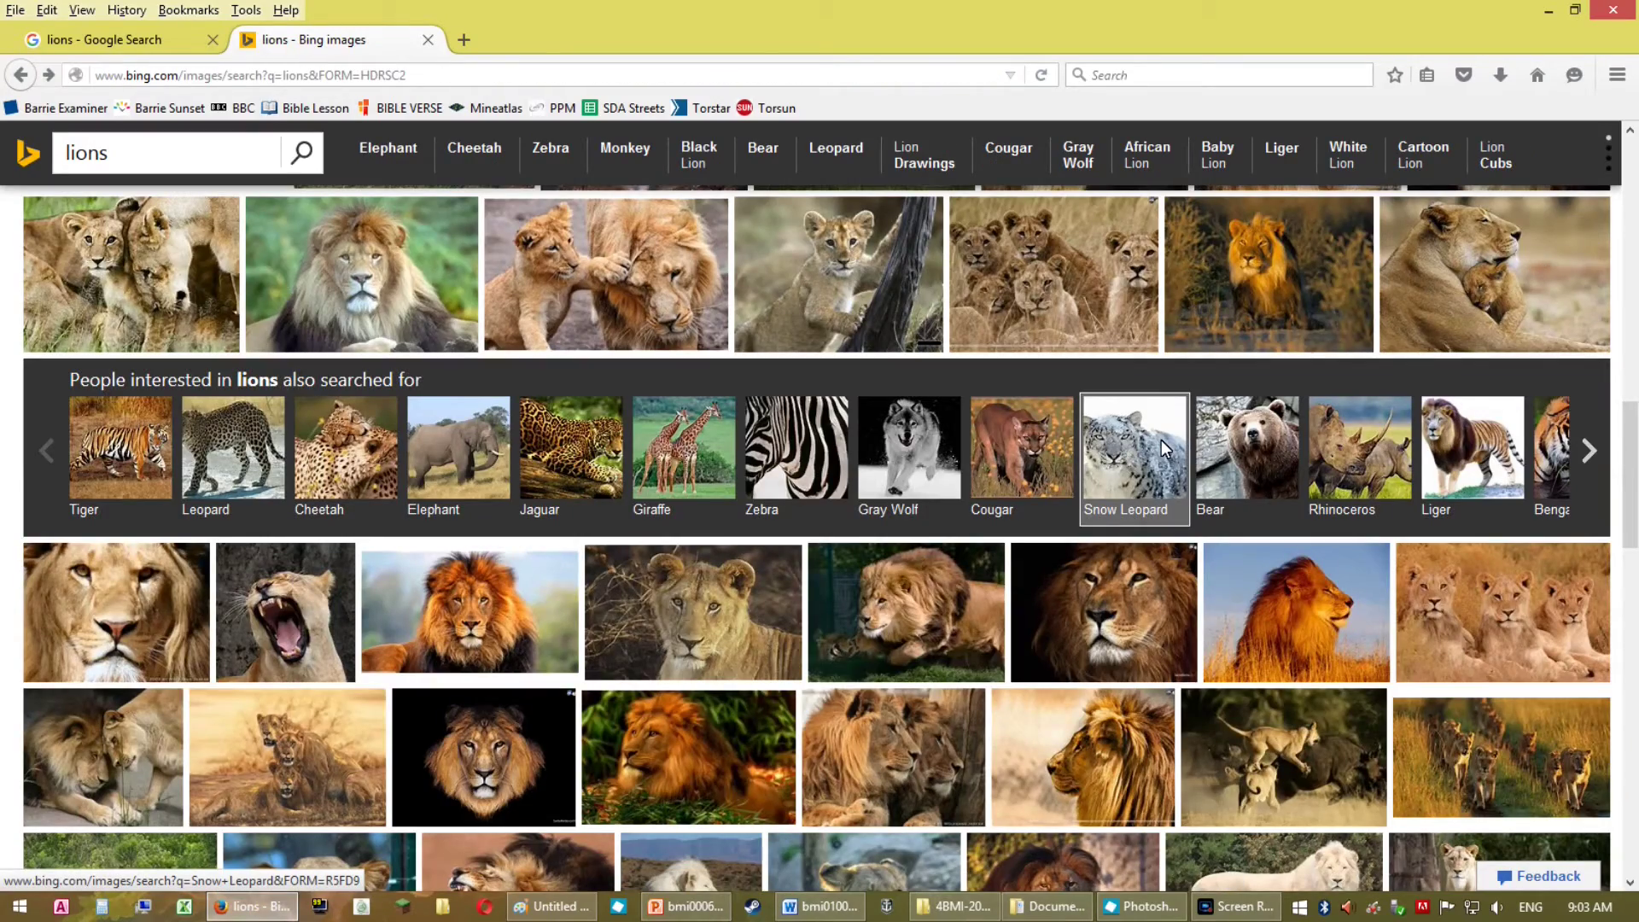
scroll(1161, 439, down, 5)
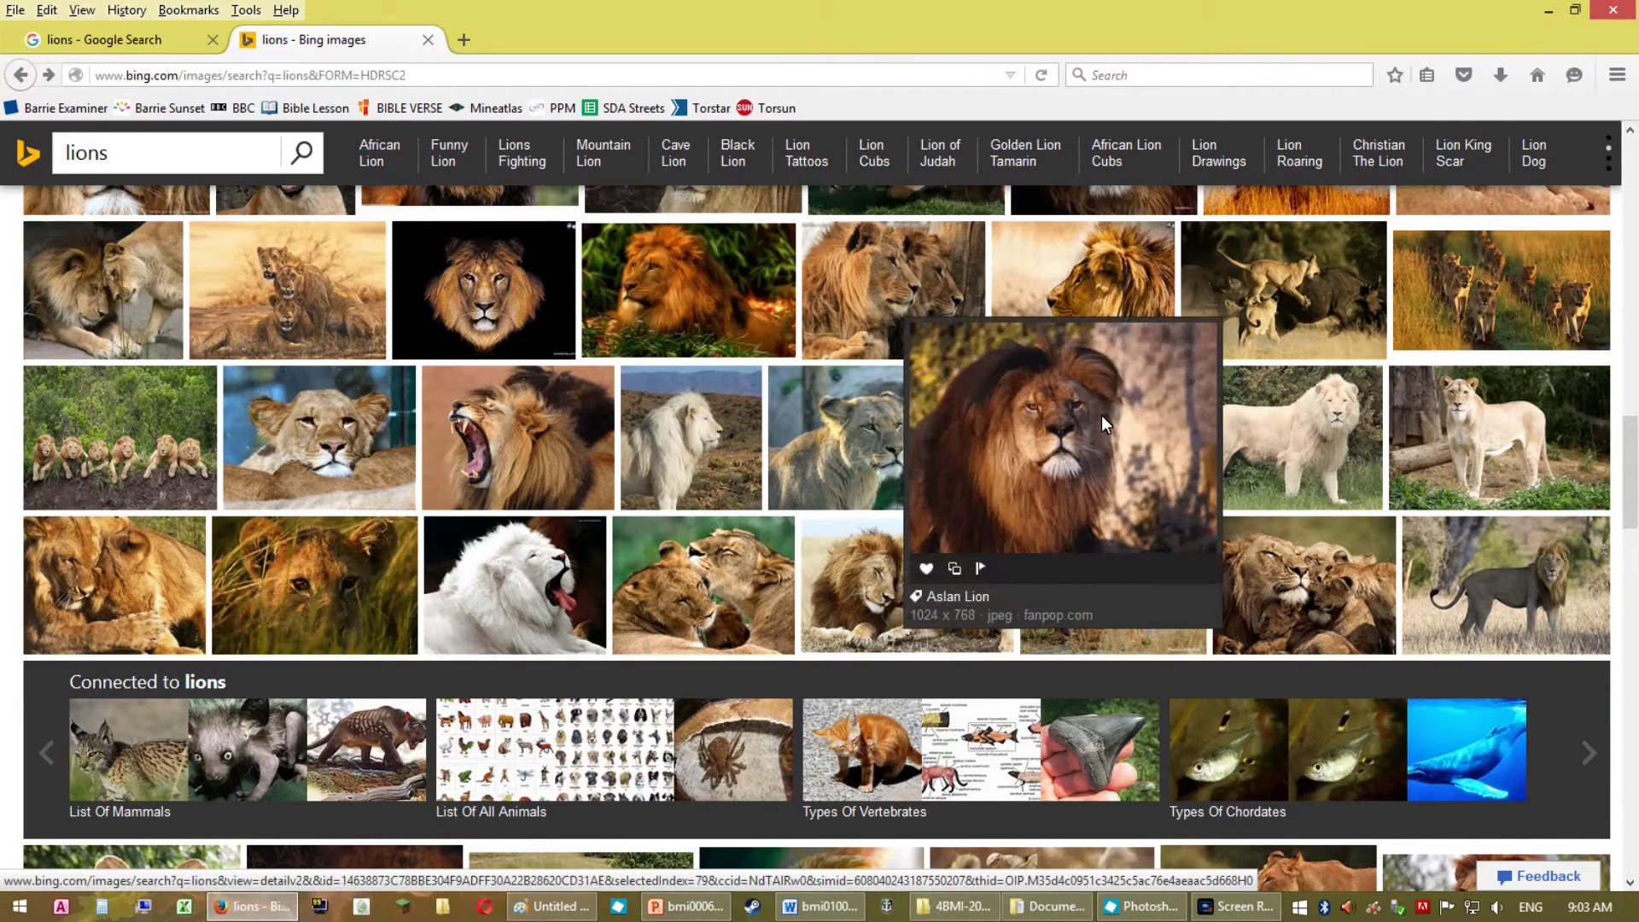
mouse_move(1493, 435)
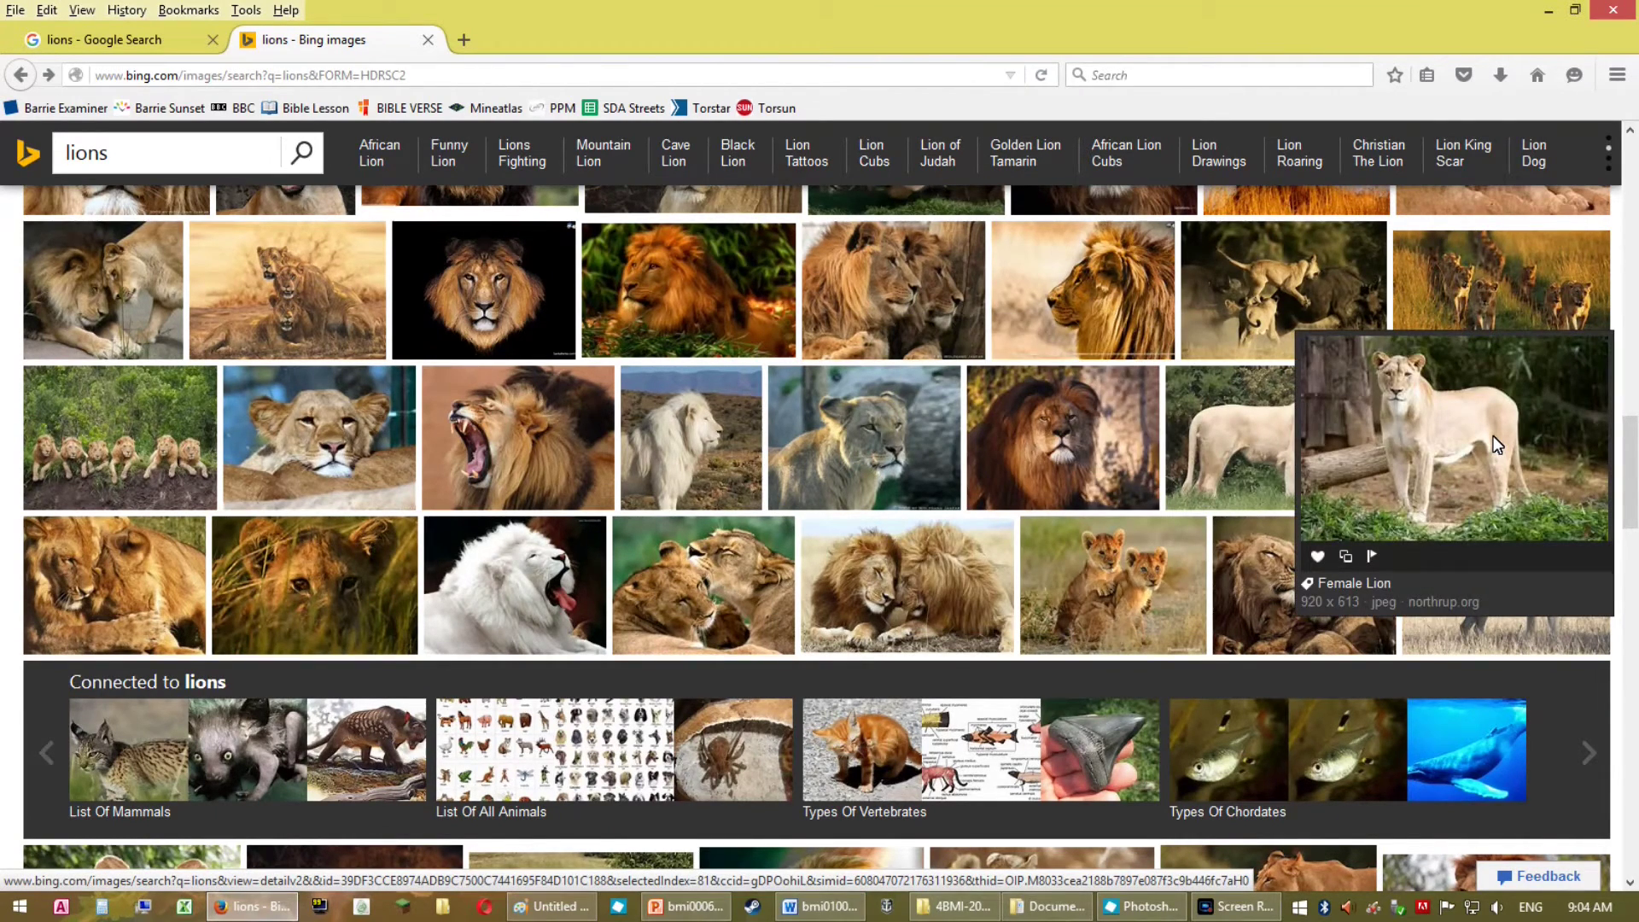
scroll(1494, 435, down, 4)
mouse_move(1443, 232)
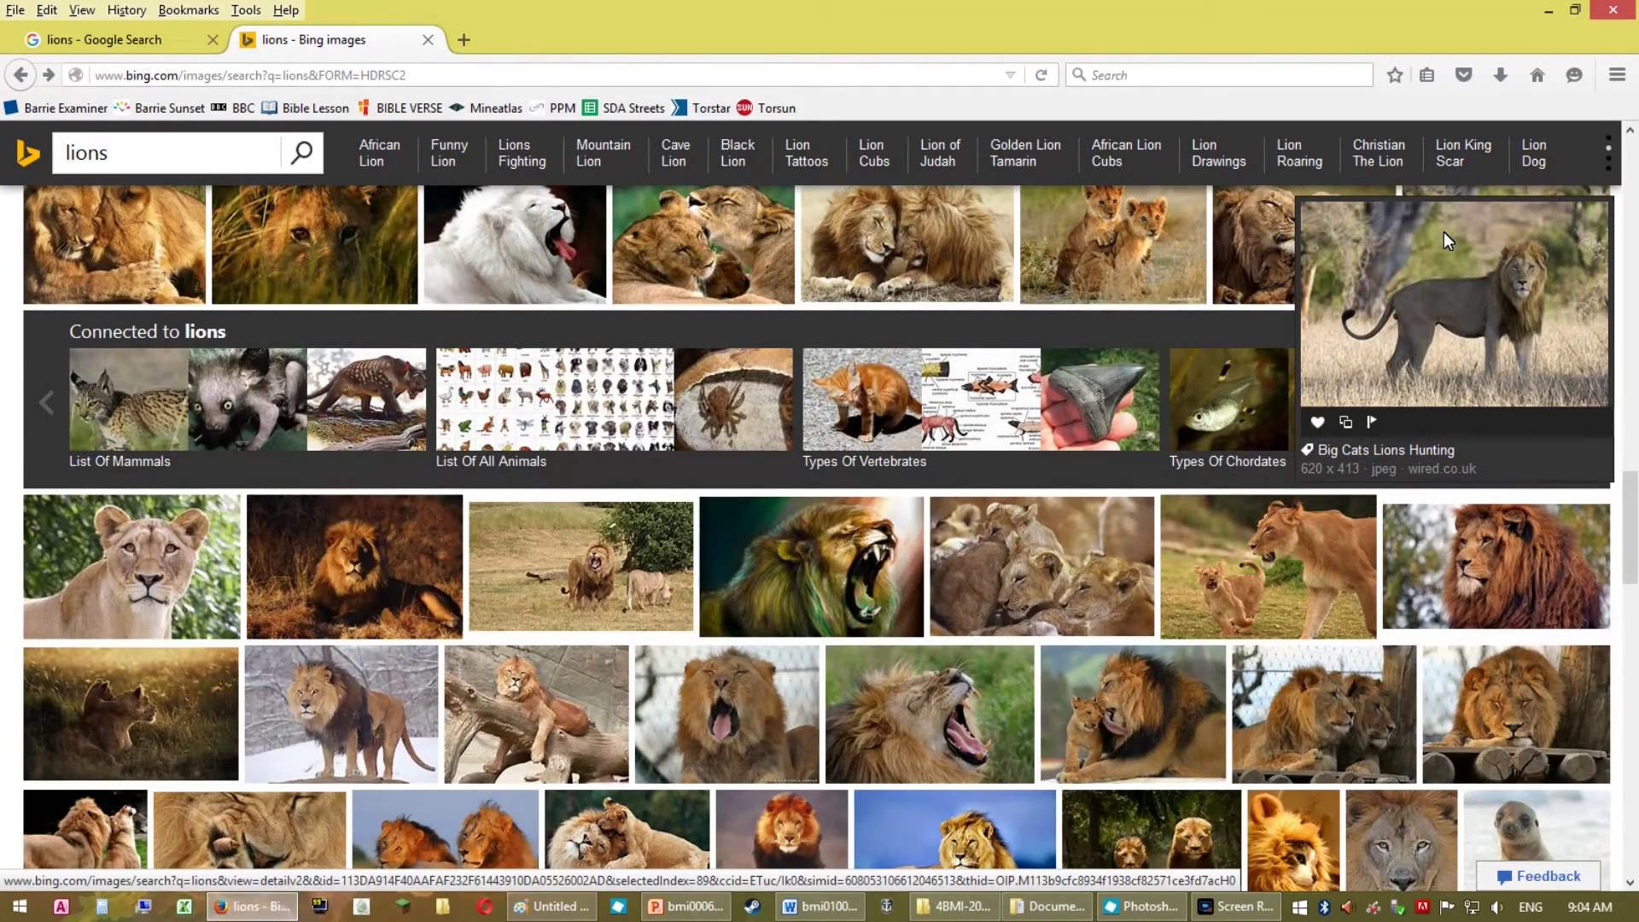
scroll(1047, 635, down, 5)
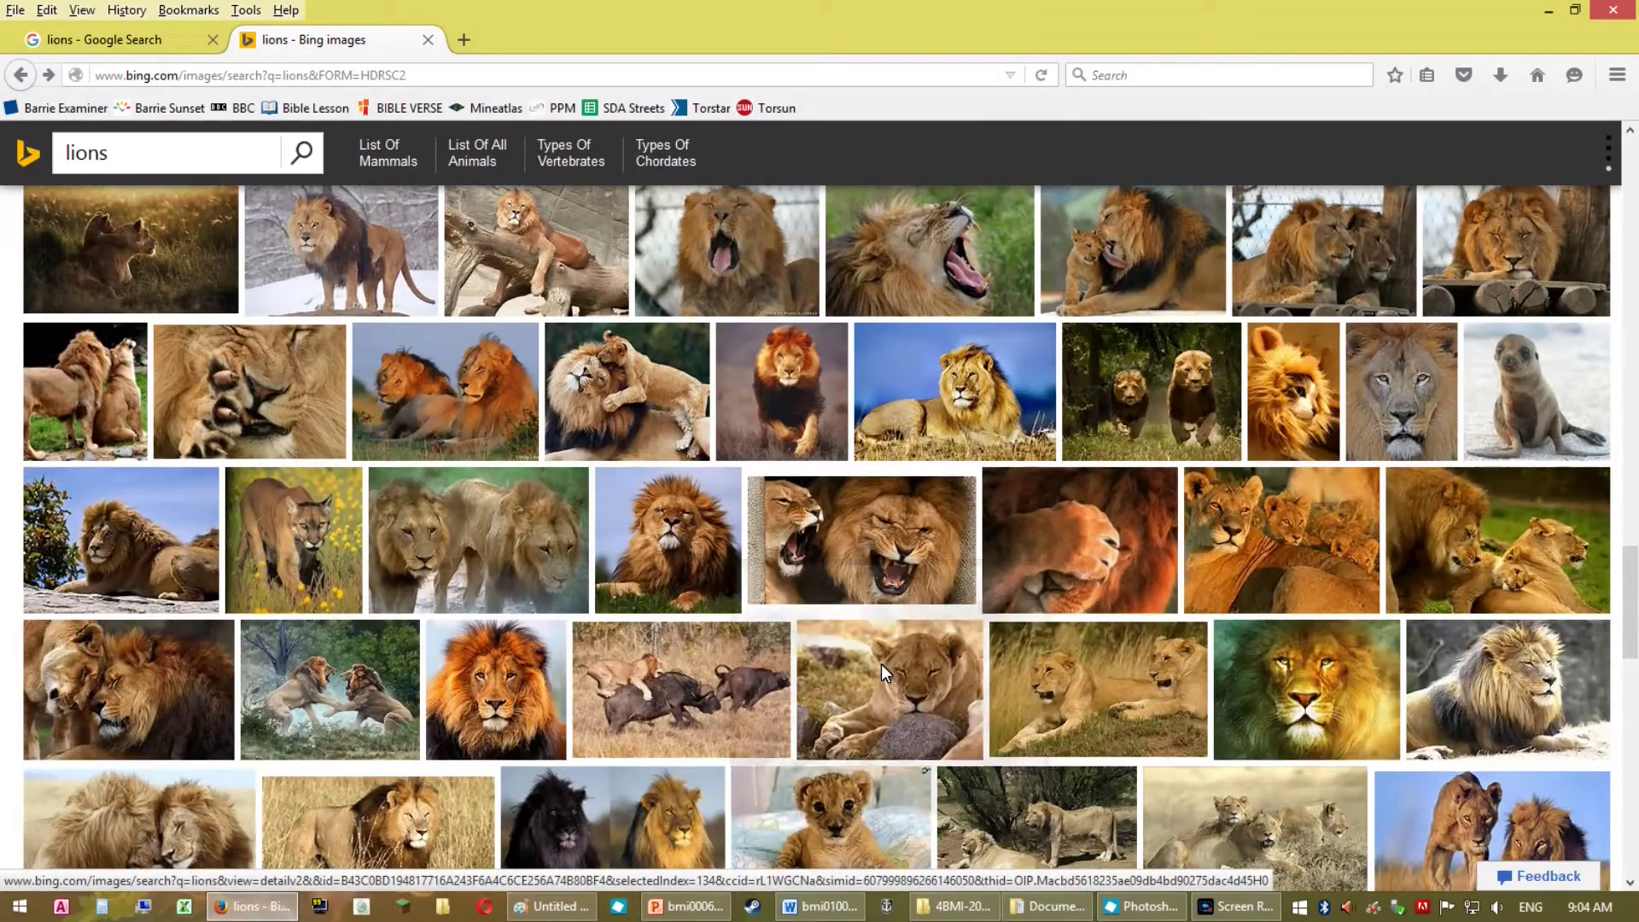
mouse_move(881, 672)
mouse_move(1202, 662)
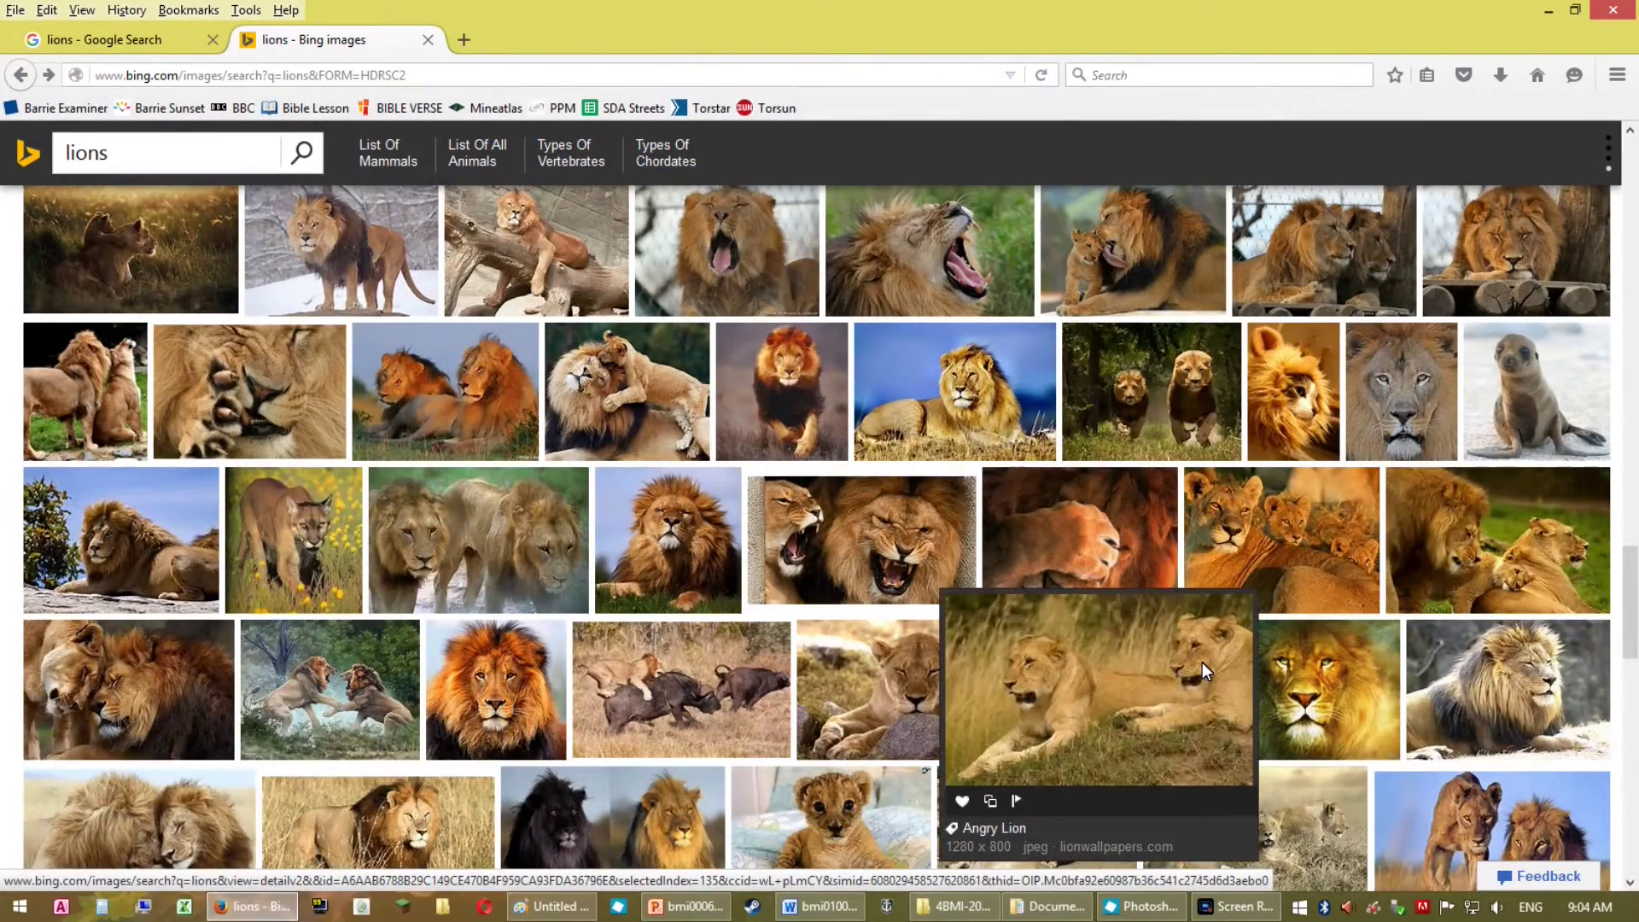
mouse_move(832, 484)
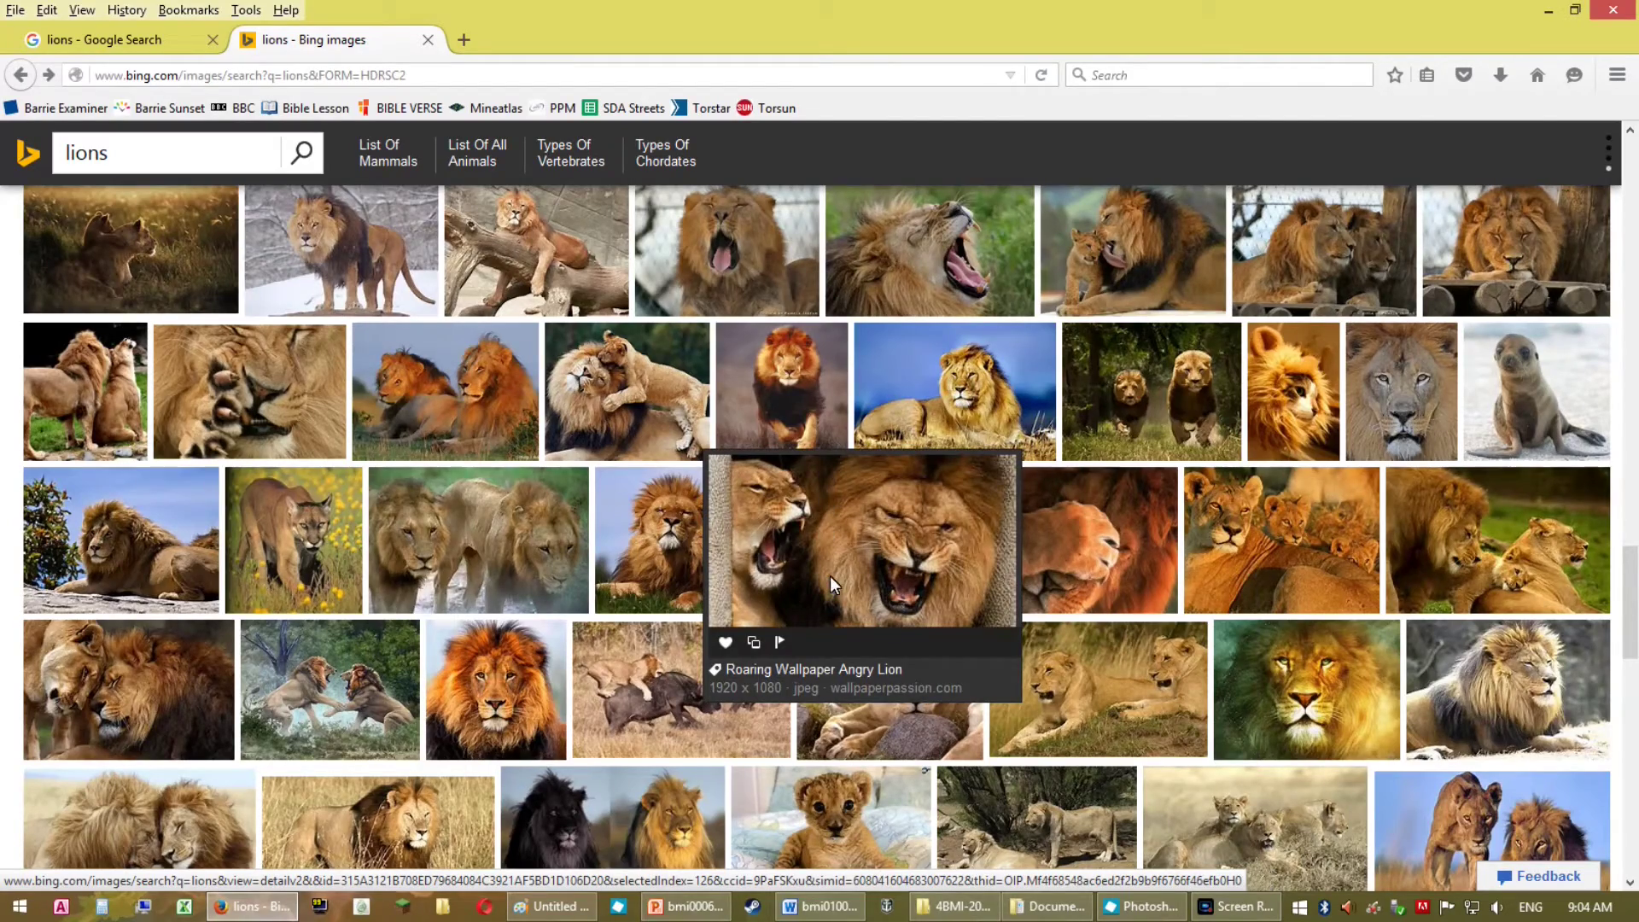
scroll(830, 576, down, 3)
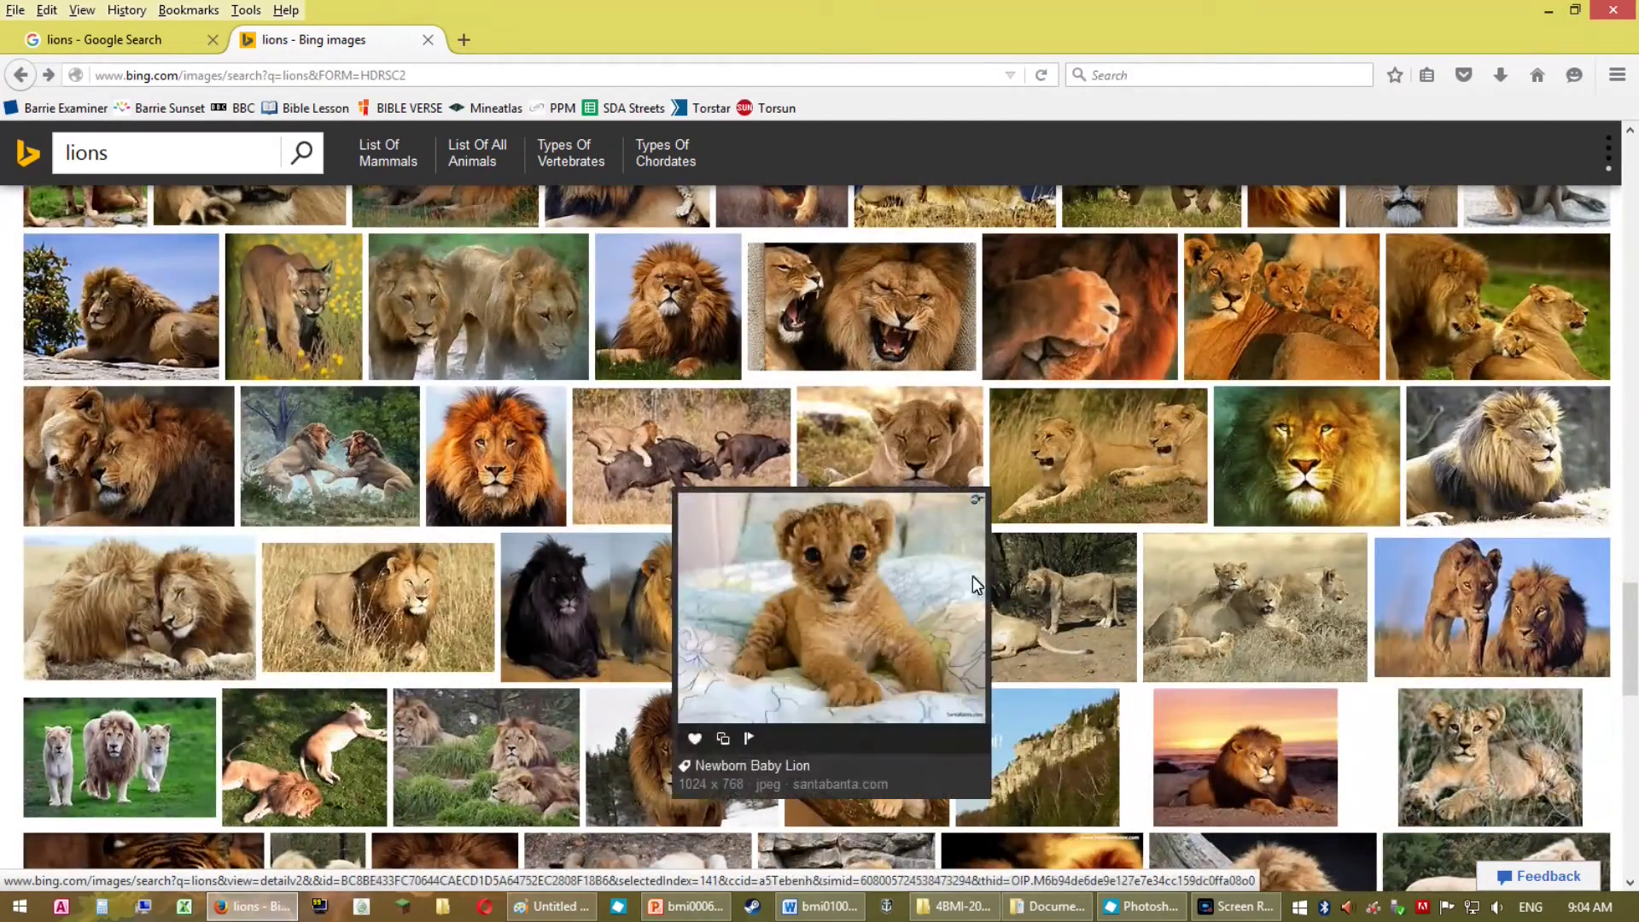
mouse_move(1477, 300)
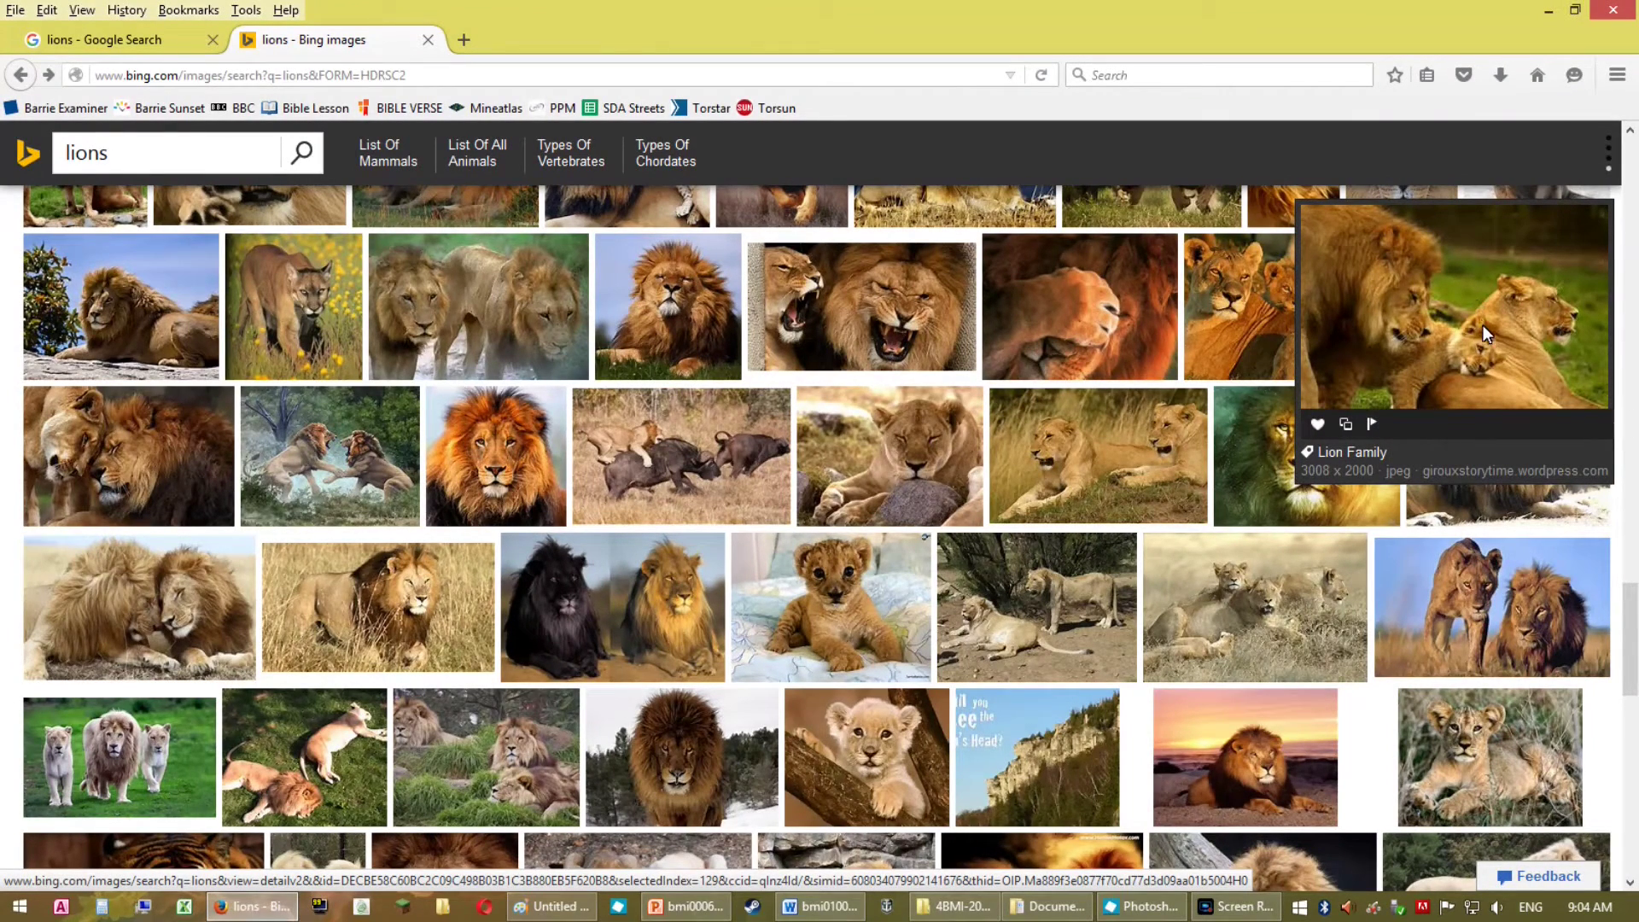
scroll(1479, 326, down, 5)
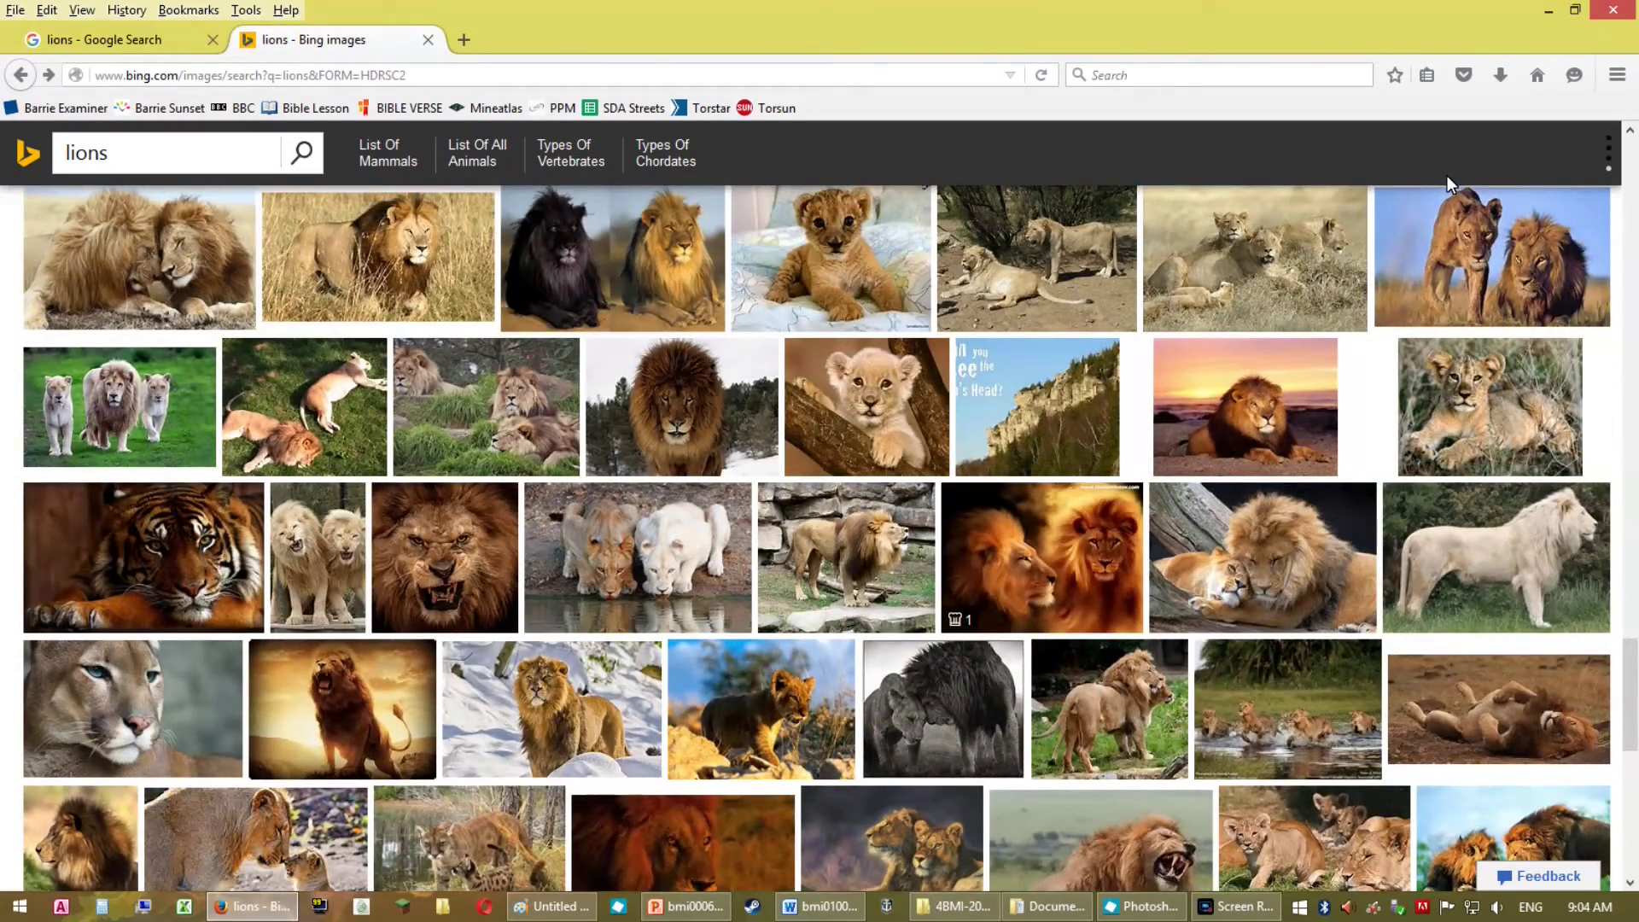
mouse_move(1530, 257)
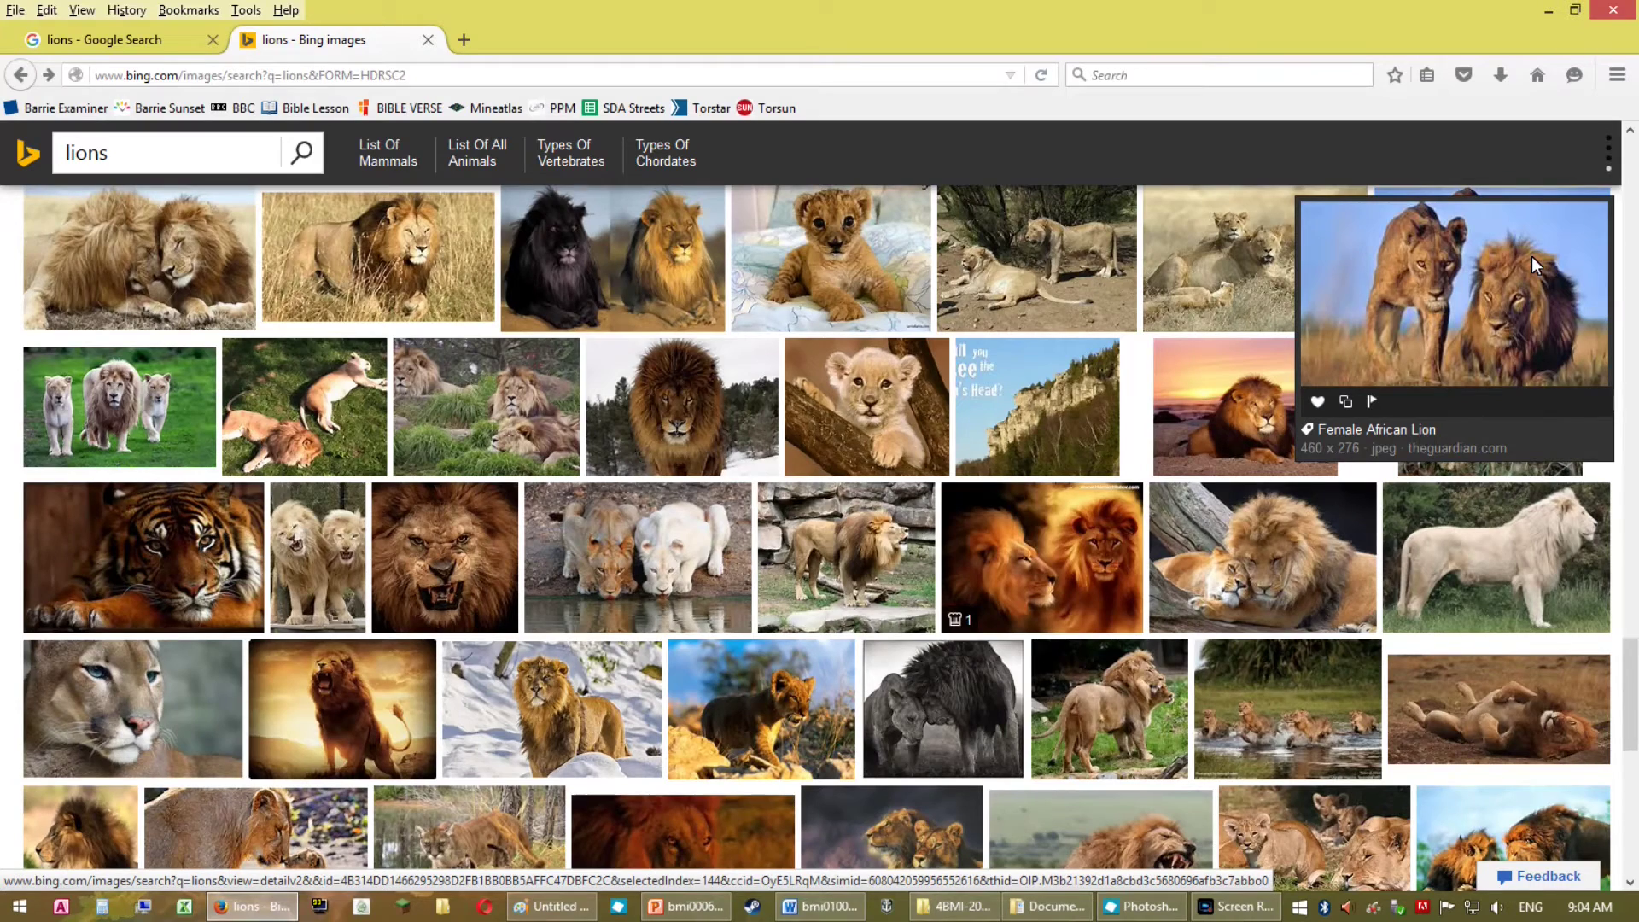
click(169, 710)
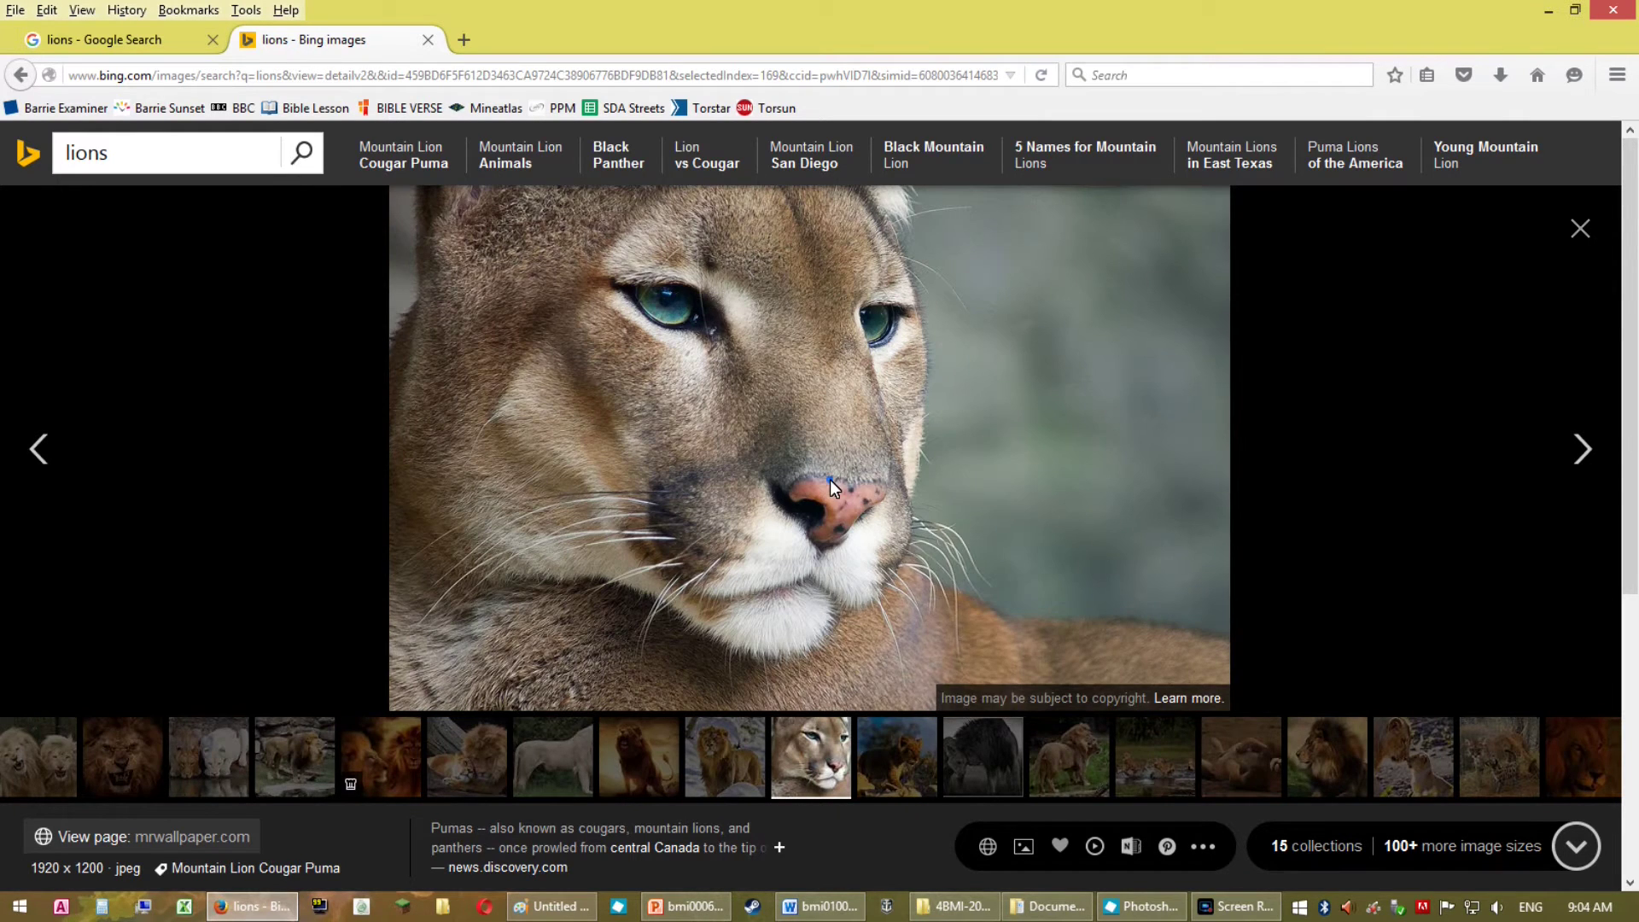
Copy the cougar photo and close its large view.
right_click(830, 480)
click(921, 514)
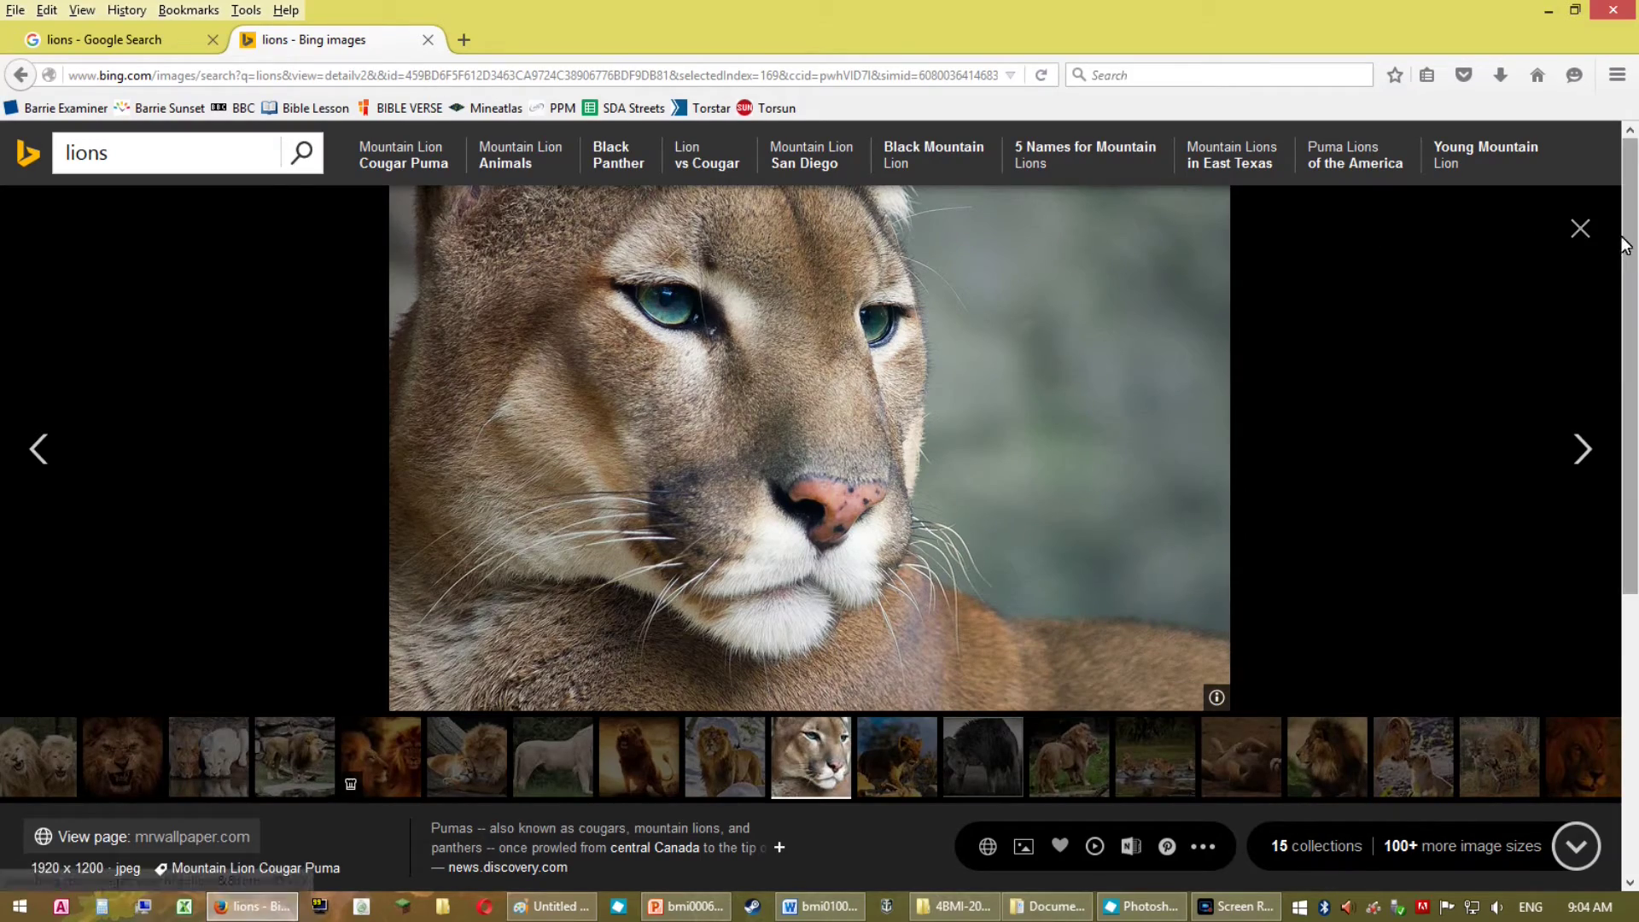
click(1581, 228)
Open the Snow Lion photo from the results and copy the image.
scroll(939, 589, down, 8)
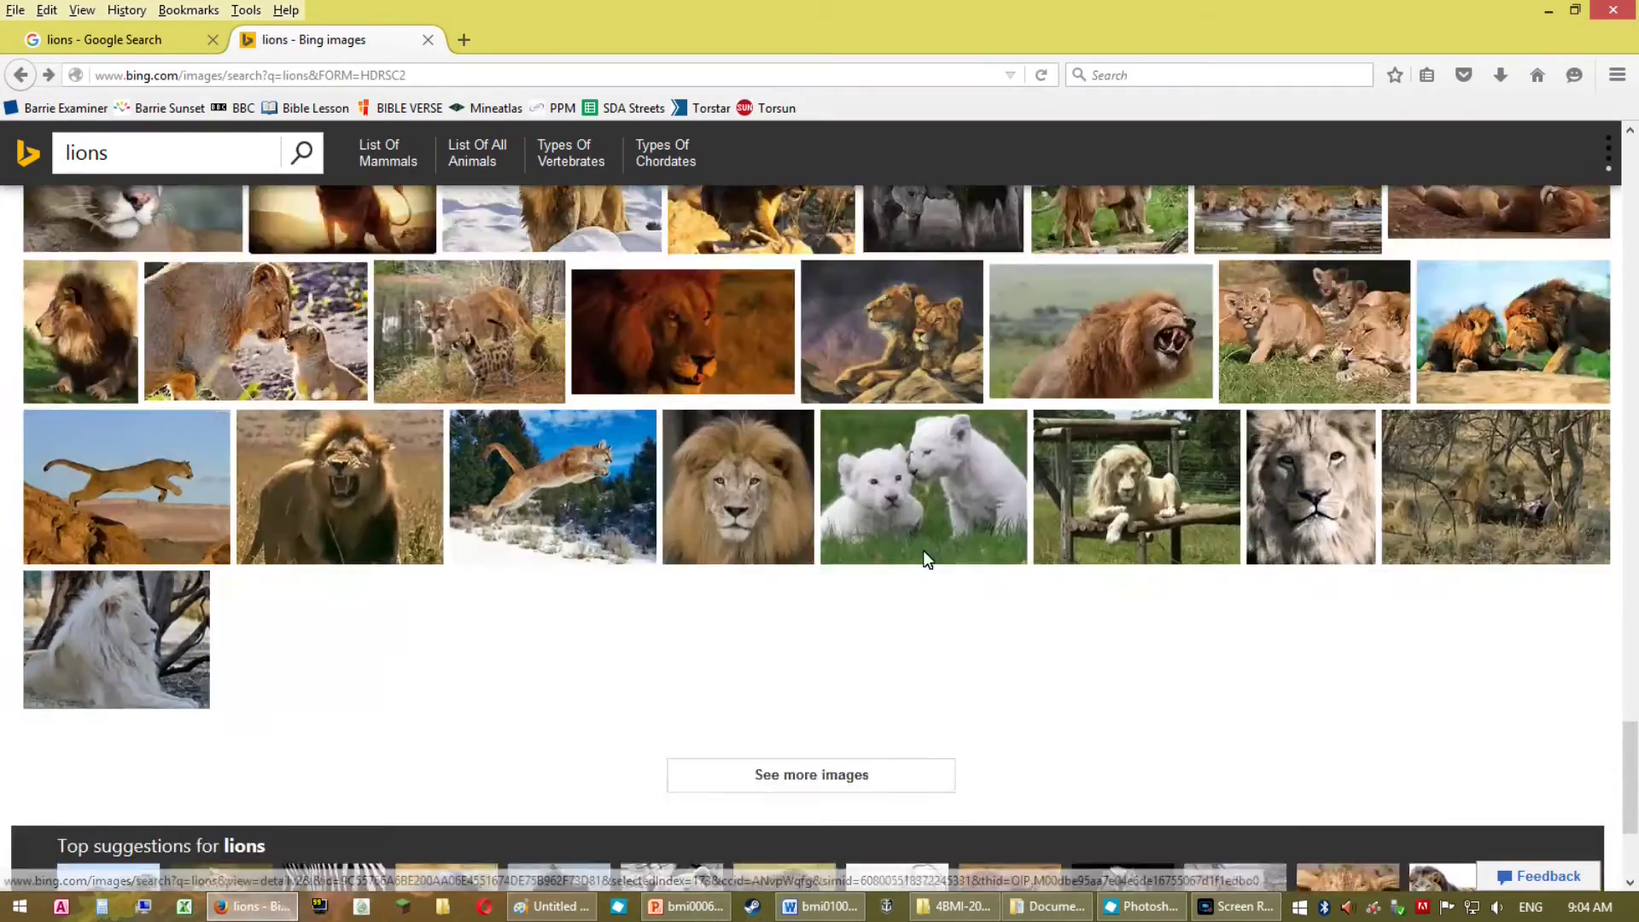
scroll(929, 538, up, 3)
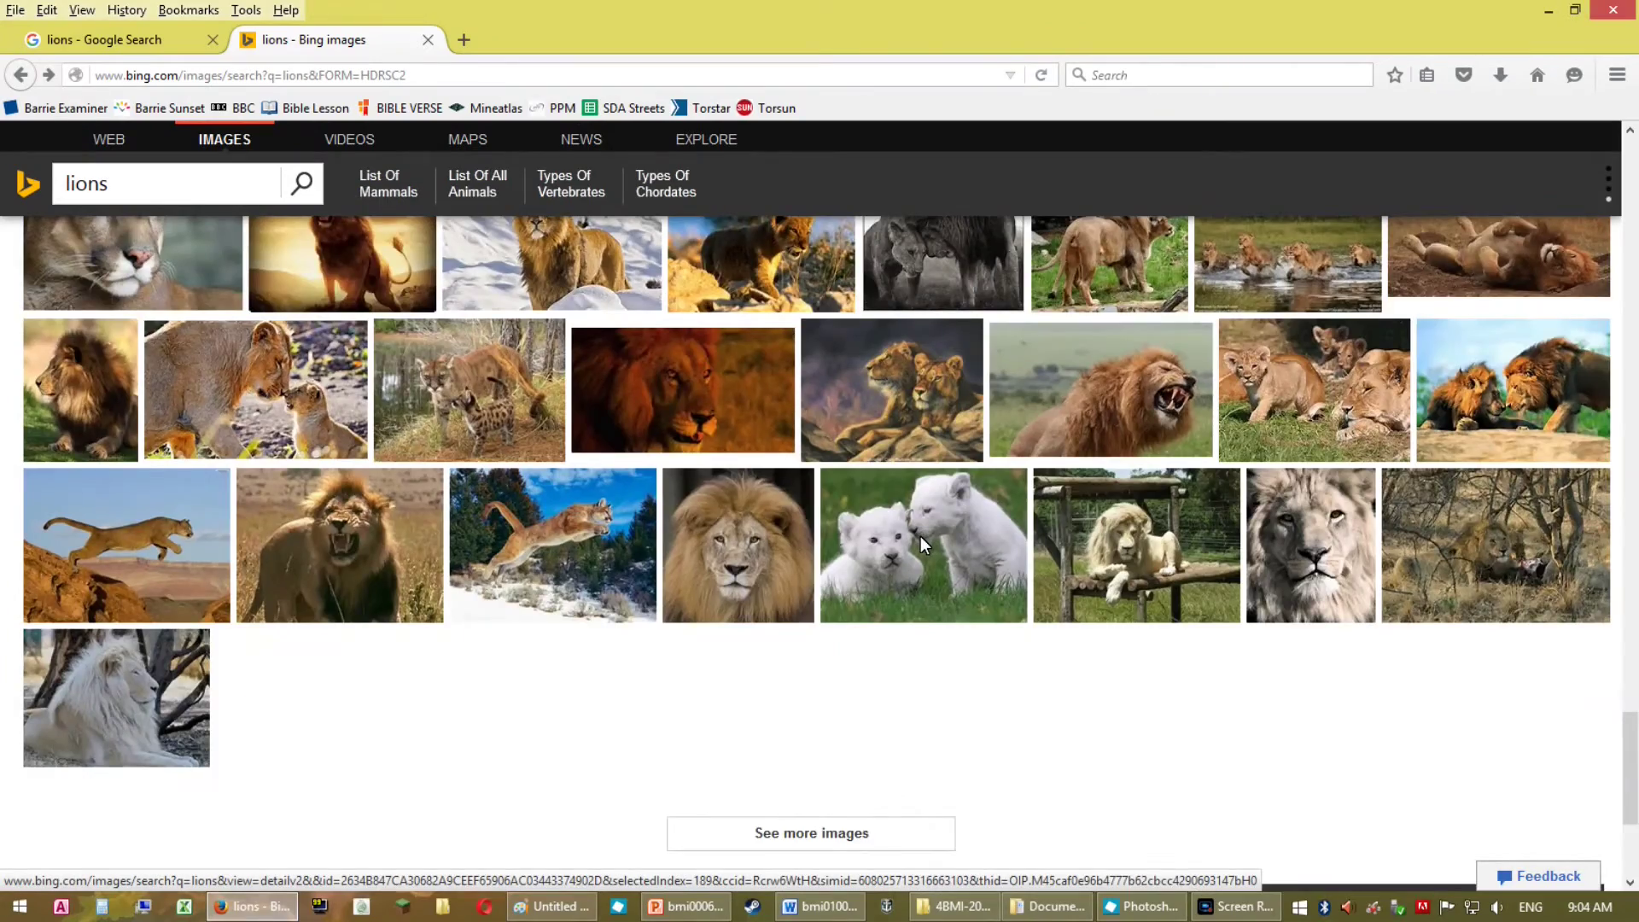
scroll(921, 537, up, 3)
mouse_move(553, 461)
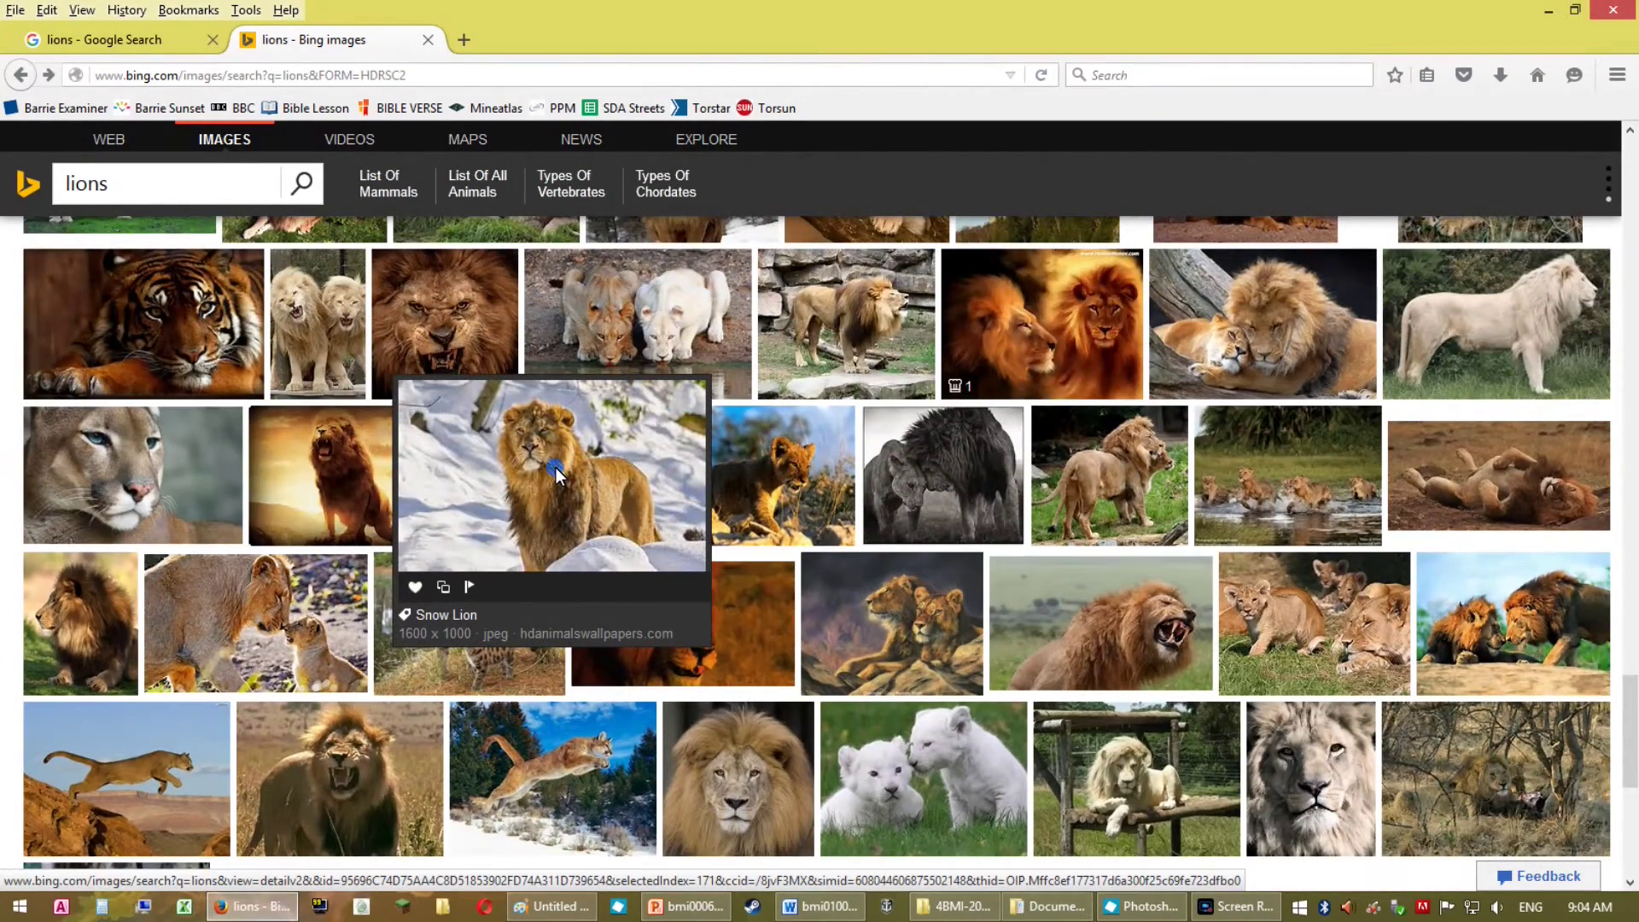
click(555, 468)
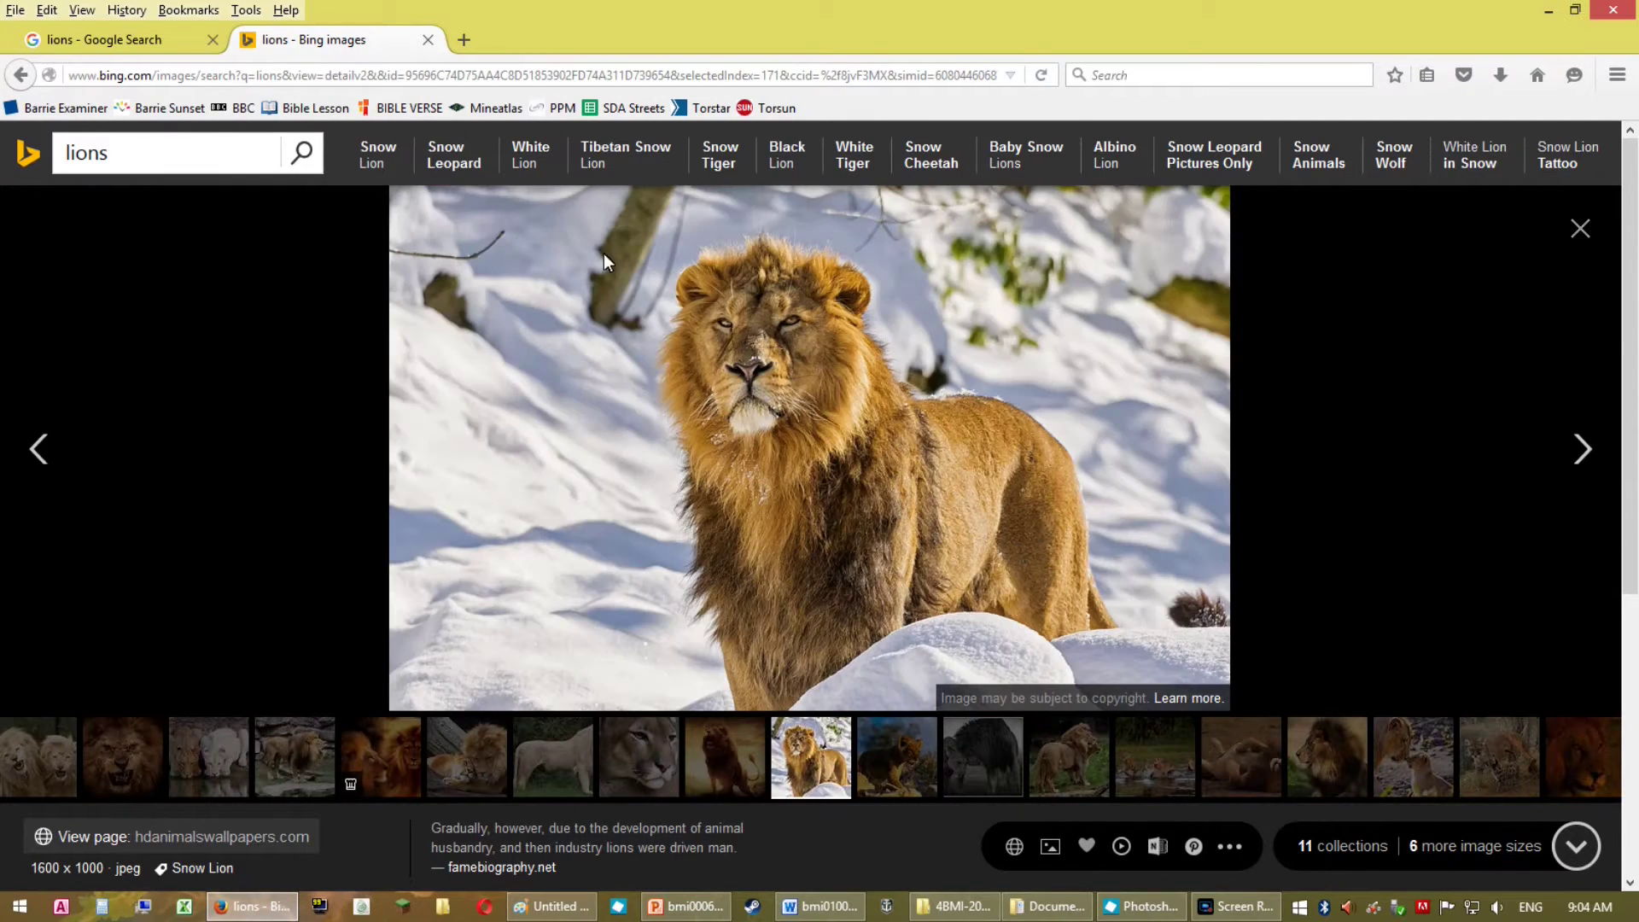
right_click(615, 431)
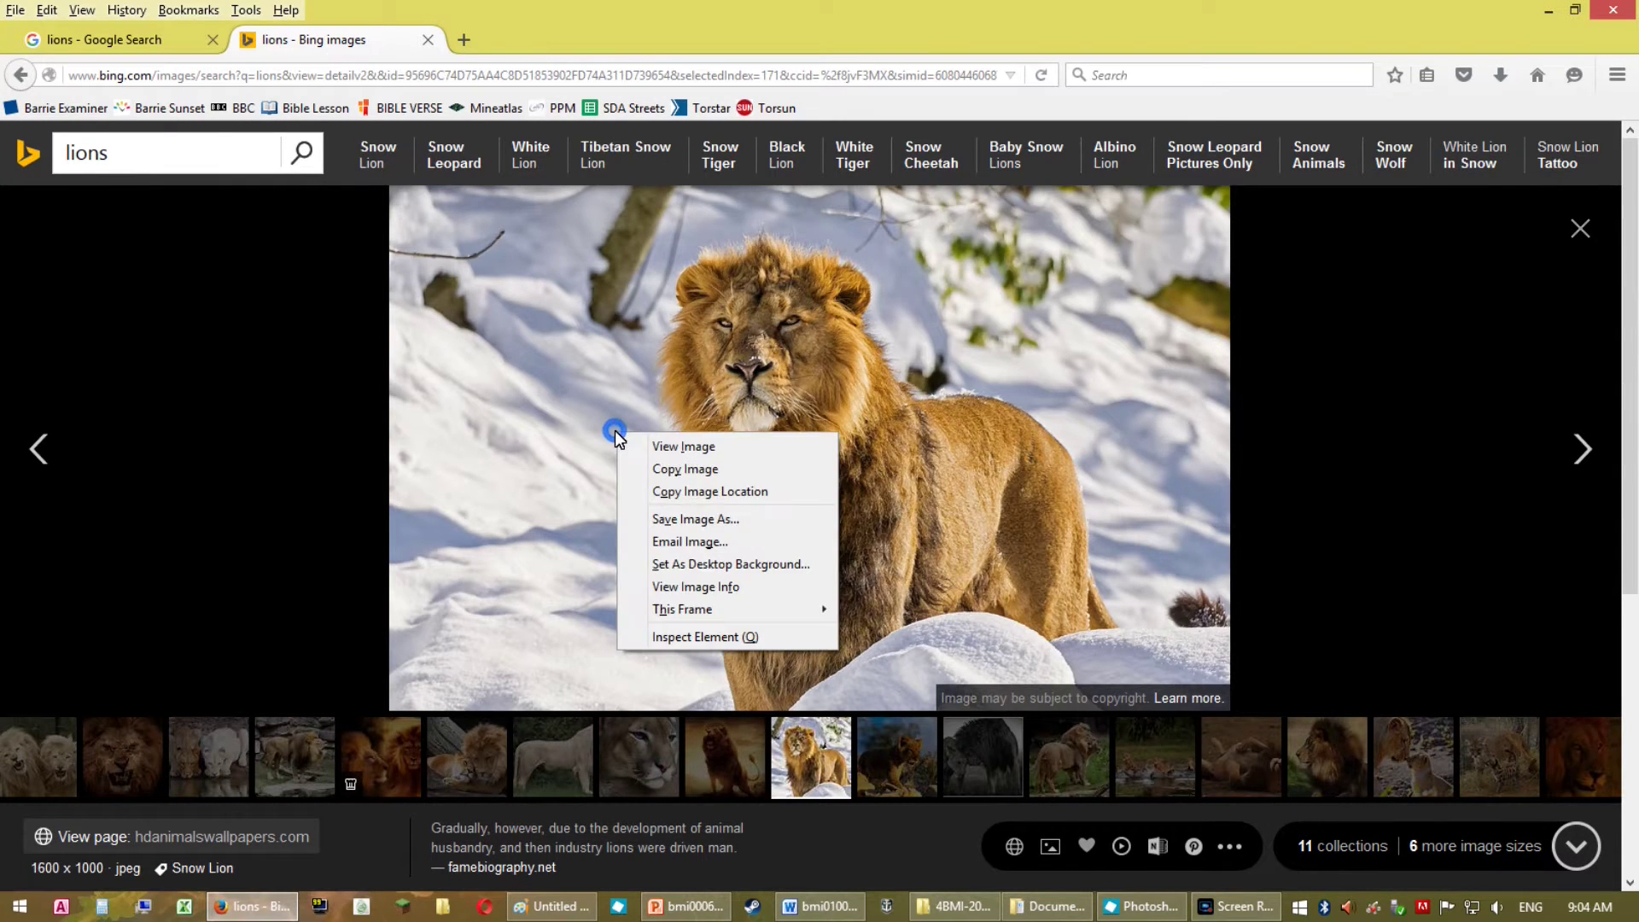
click(698, 474)
Paste the Snow Lion photo onto the Paint canvas.
click(551, 906)
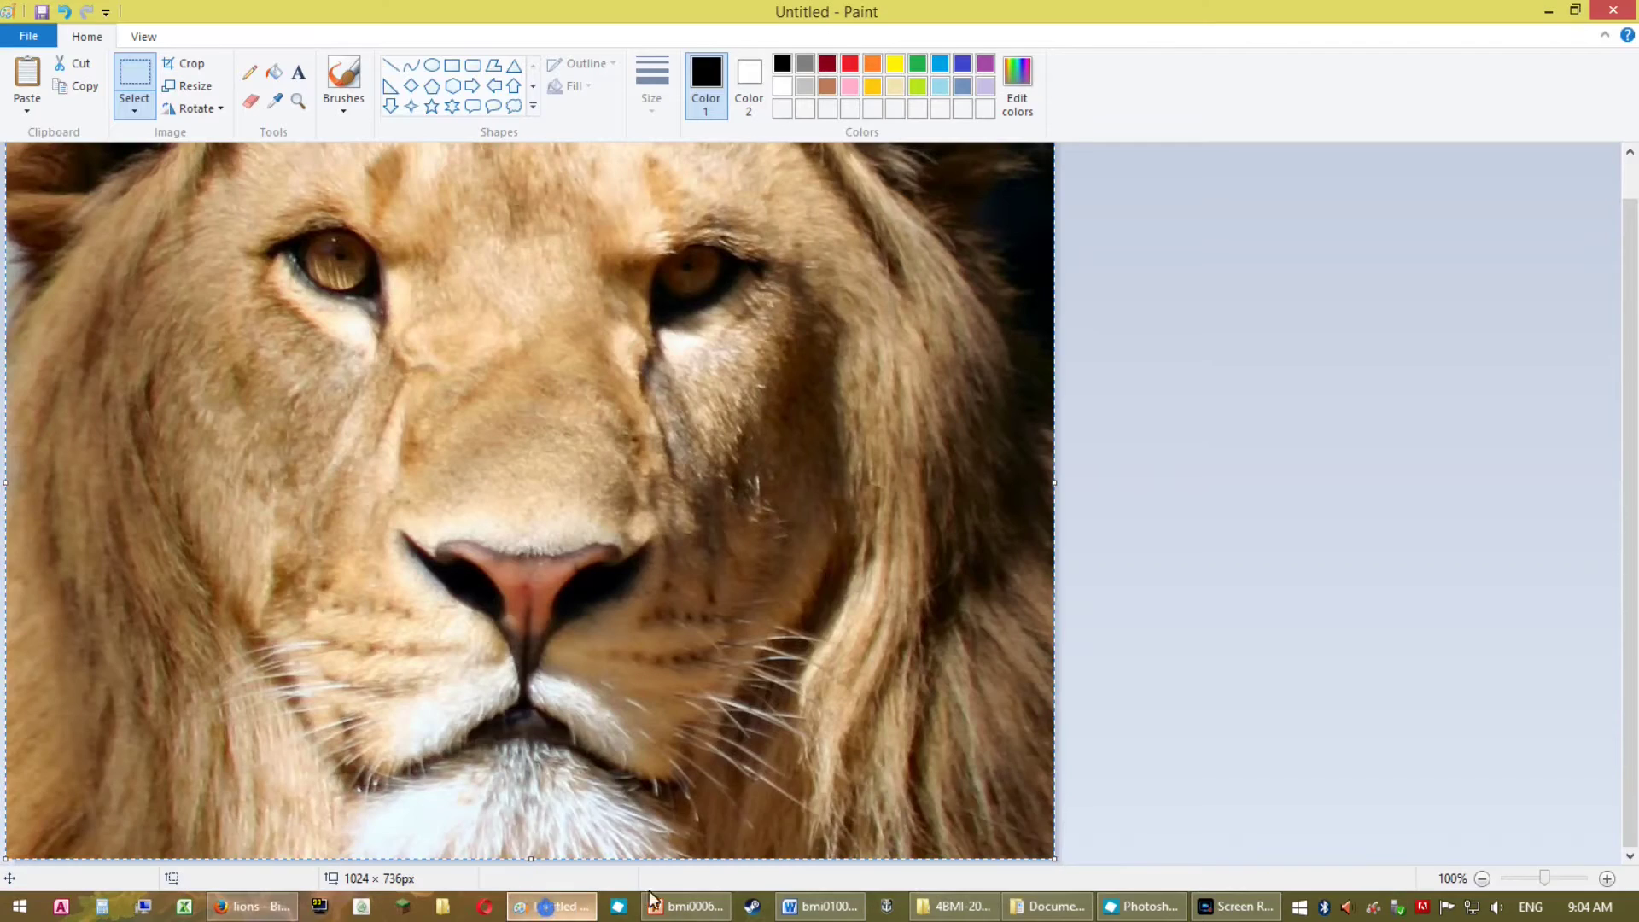
key(ctrl+v)
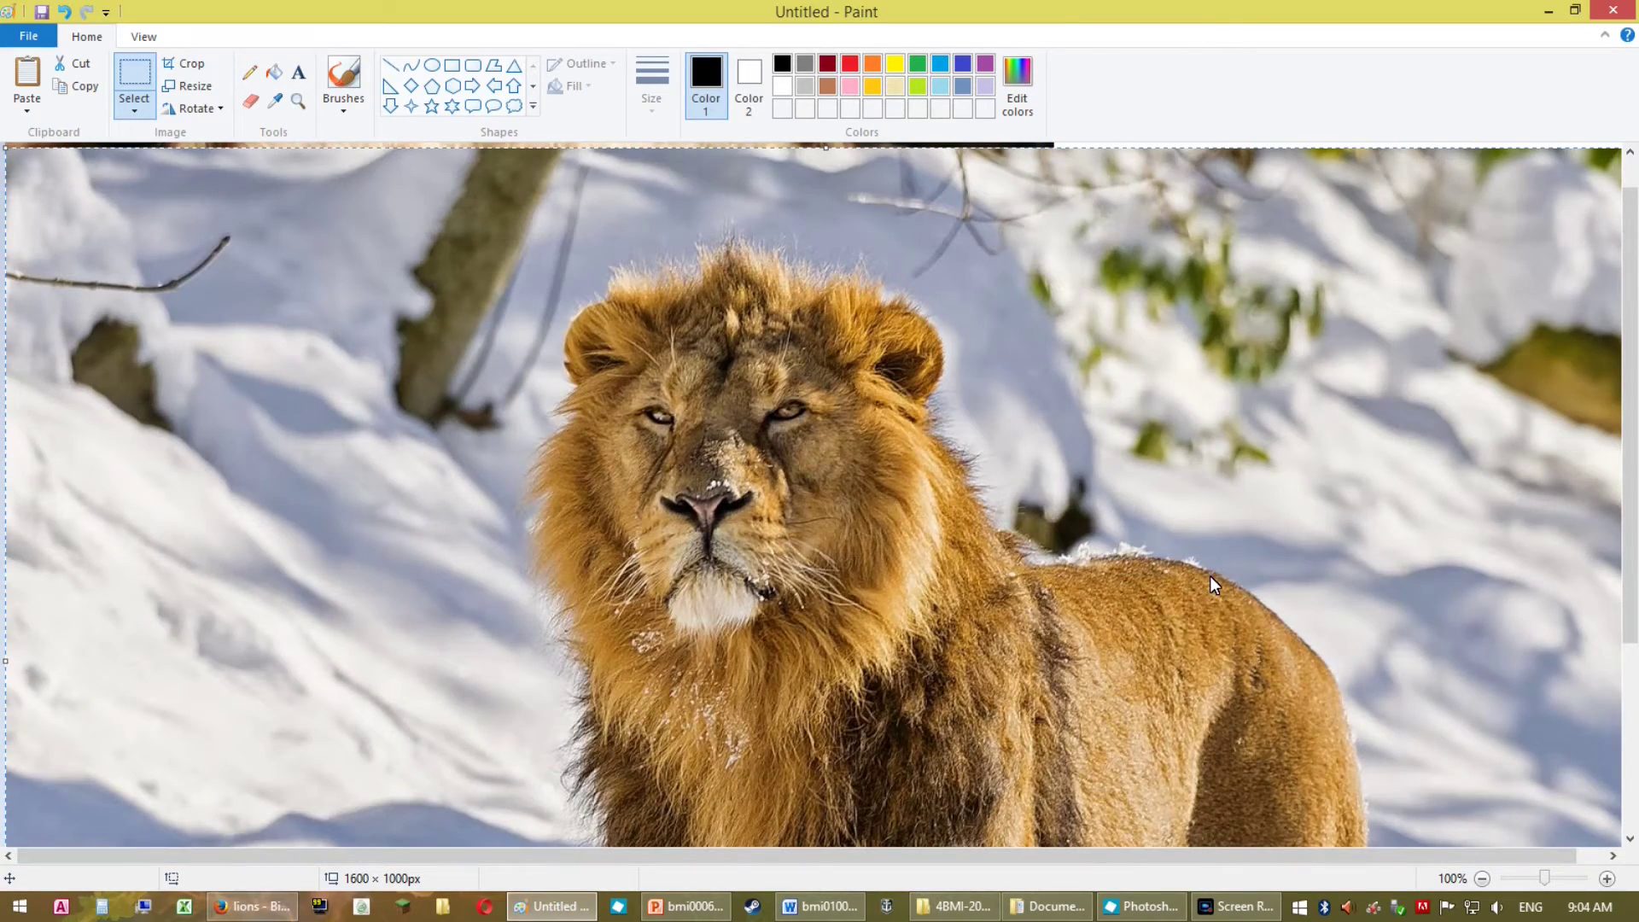
click(1633, 784)
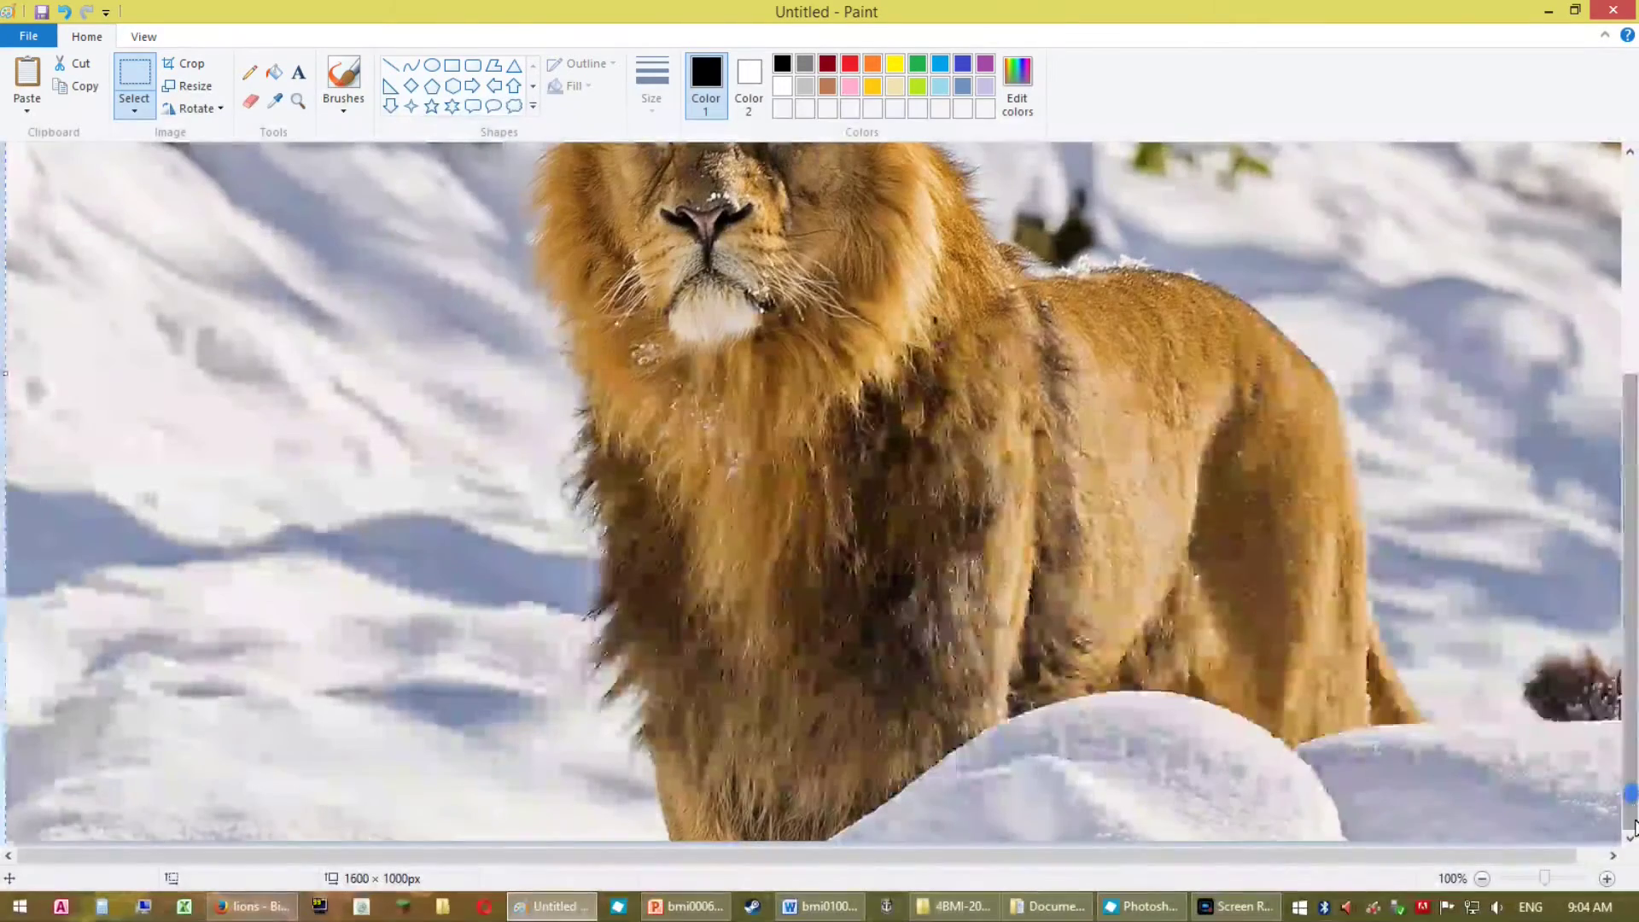
click(1588, 852)
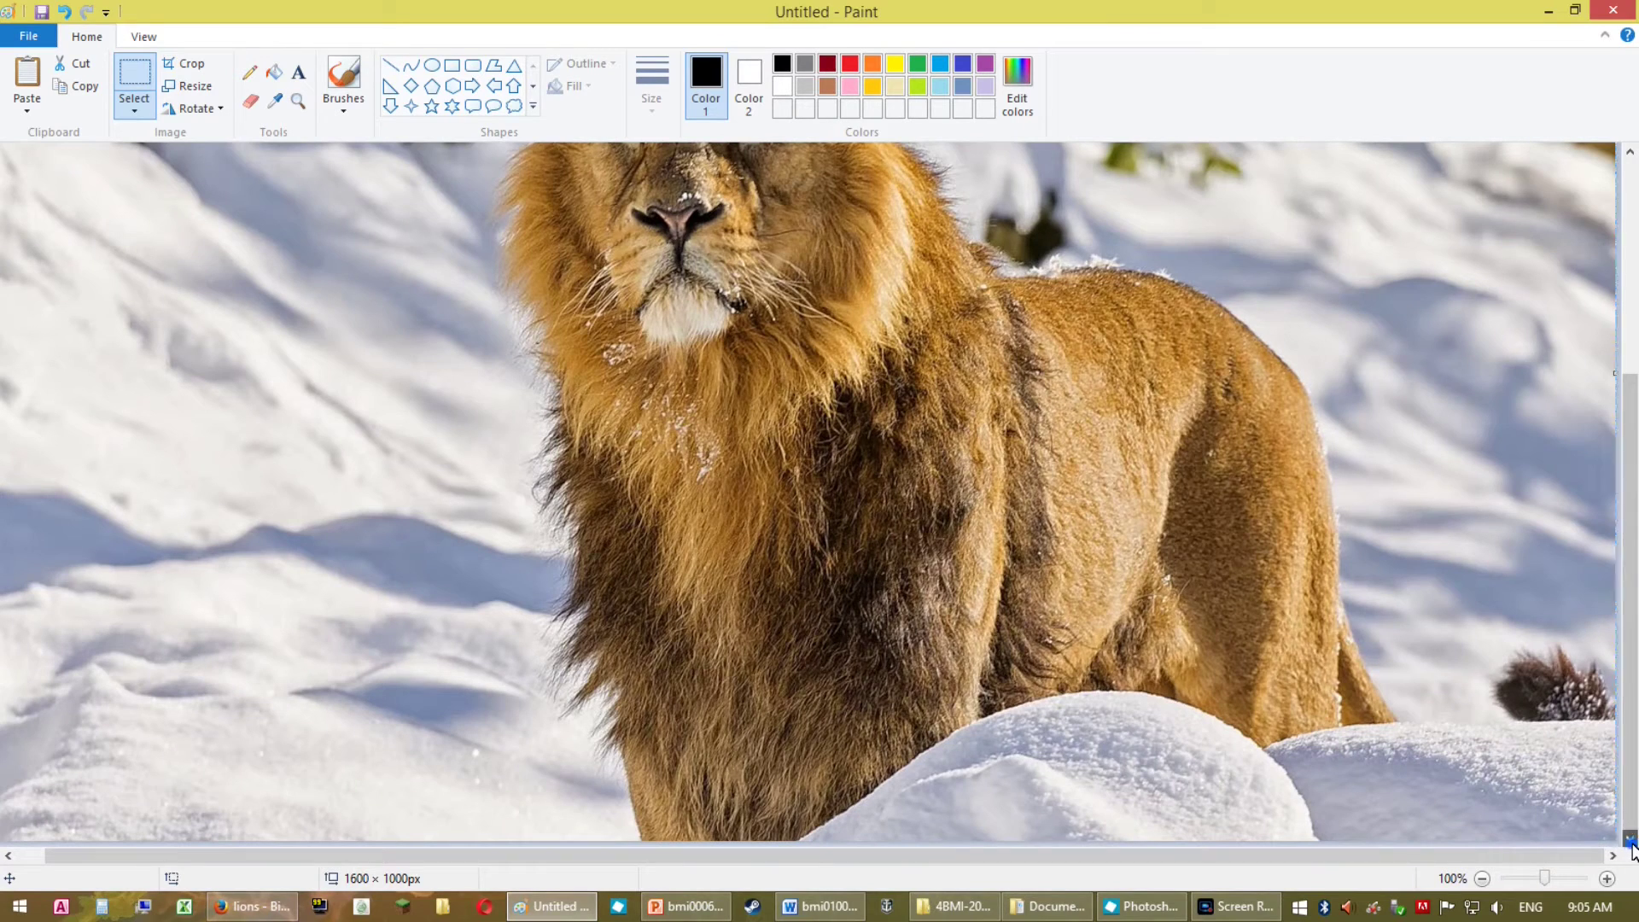
click(1611, 856)
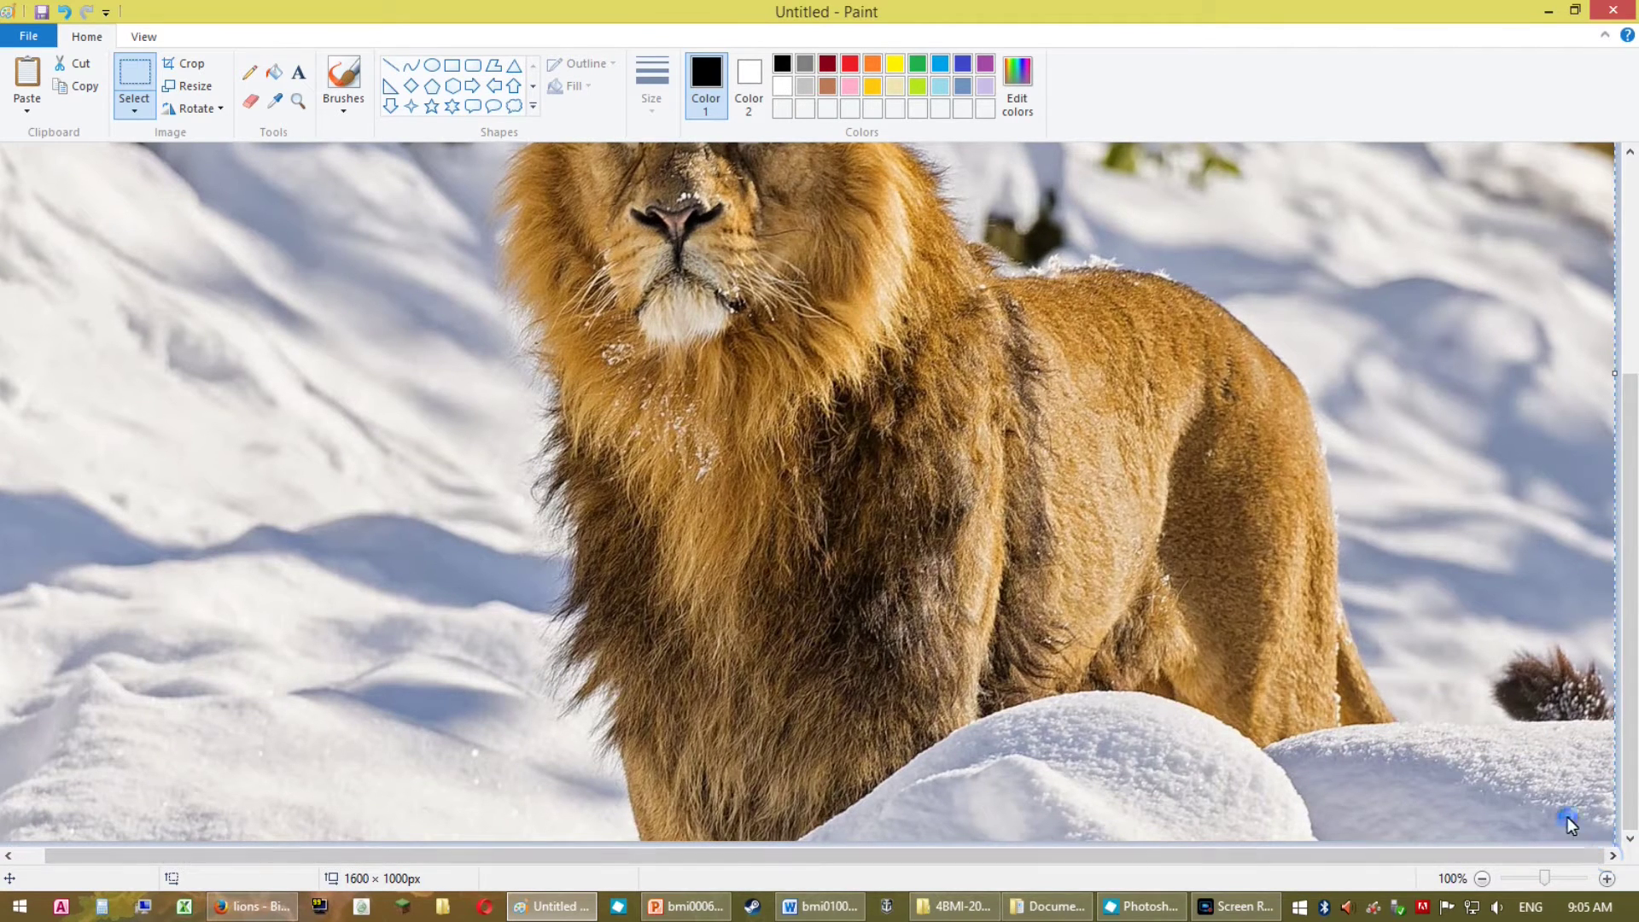
scroll(1369, 659, down, 1)
scroll(1370, 659, right, 1)
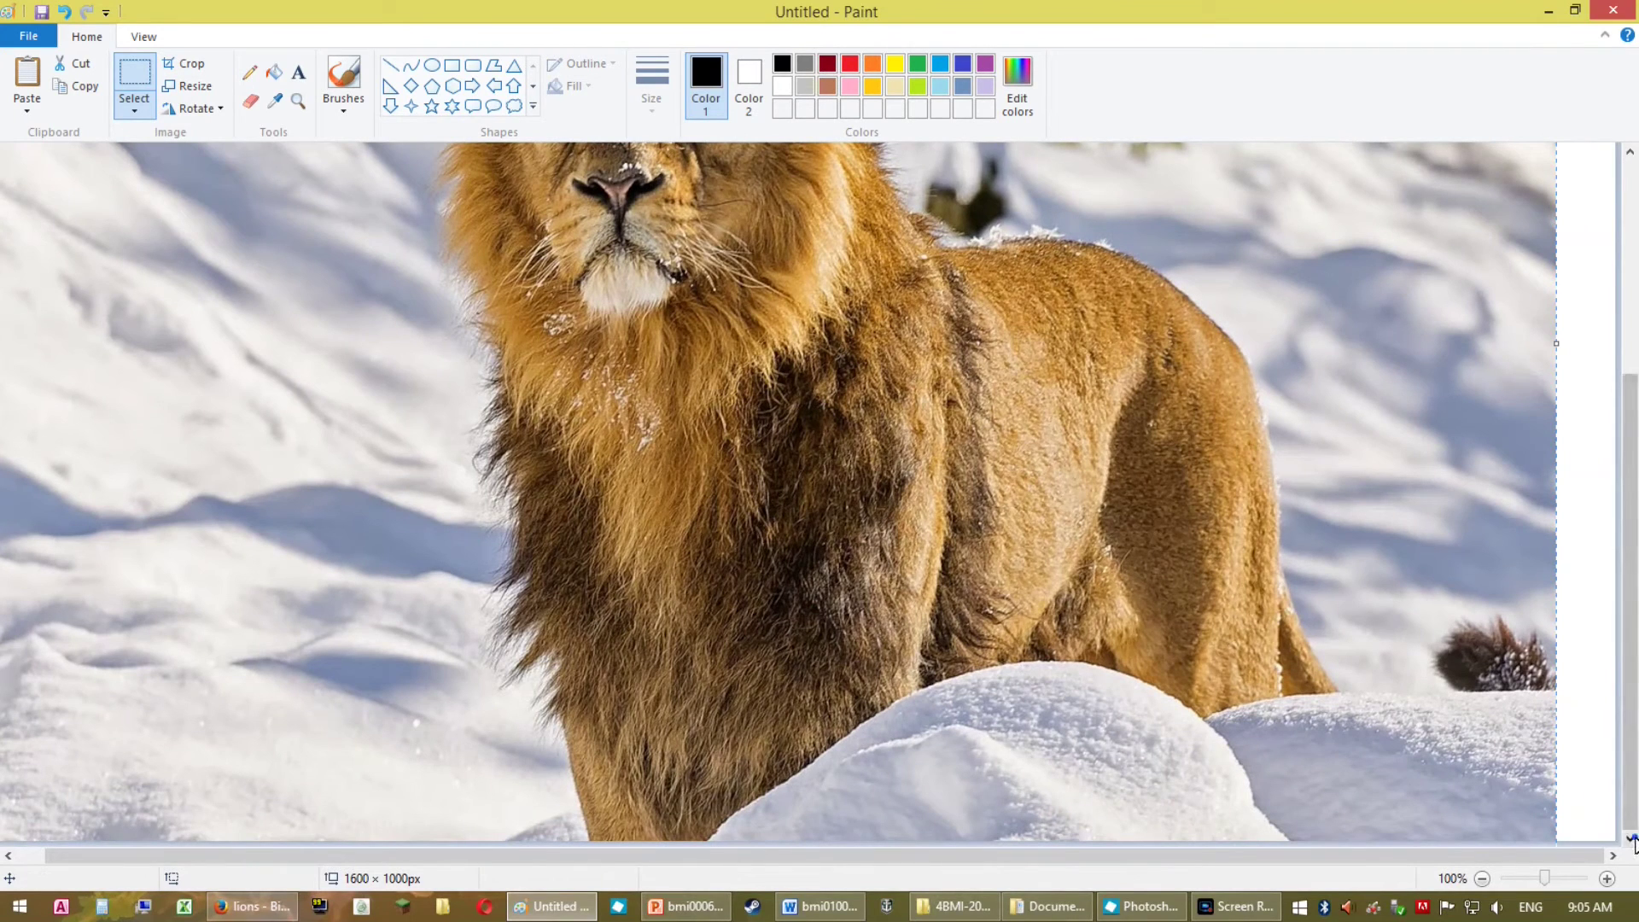
Shrink the canvas to about 1403 x 1000 px and move the photo left.
click(1593, 813)
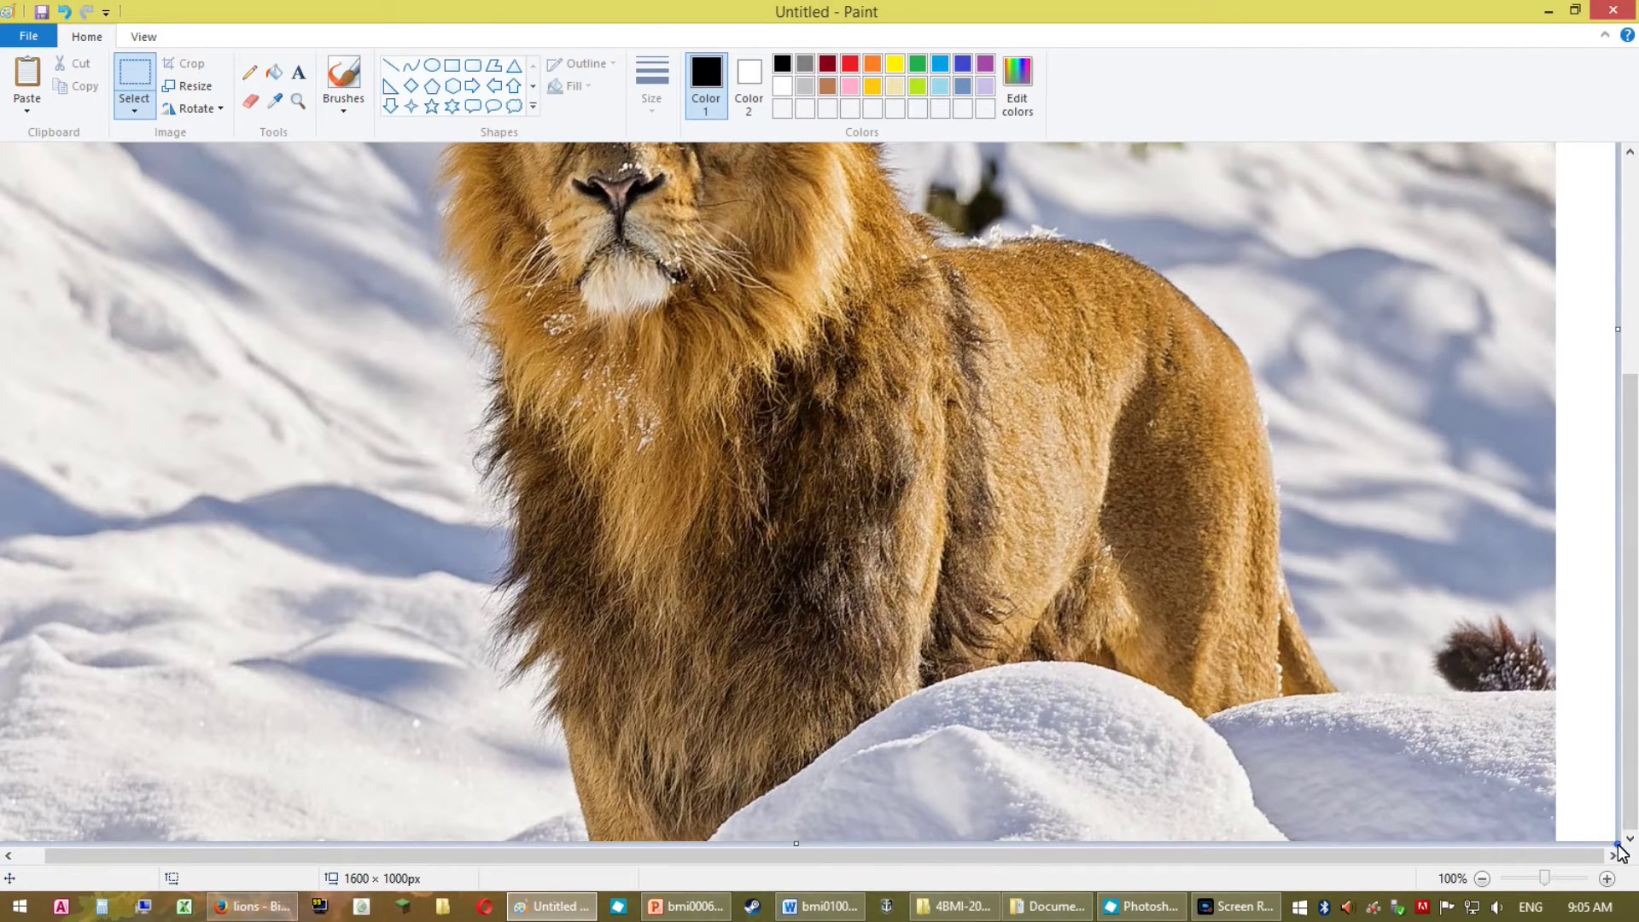
drag(1617, 844, 1414, 842)
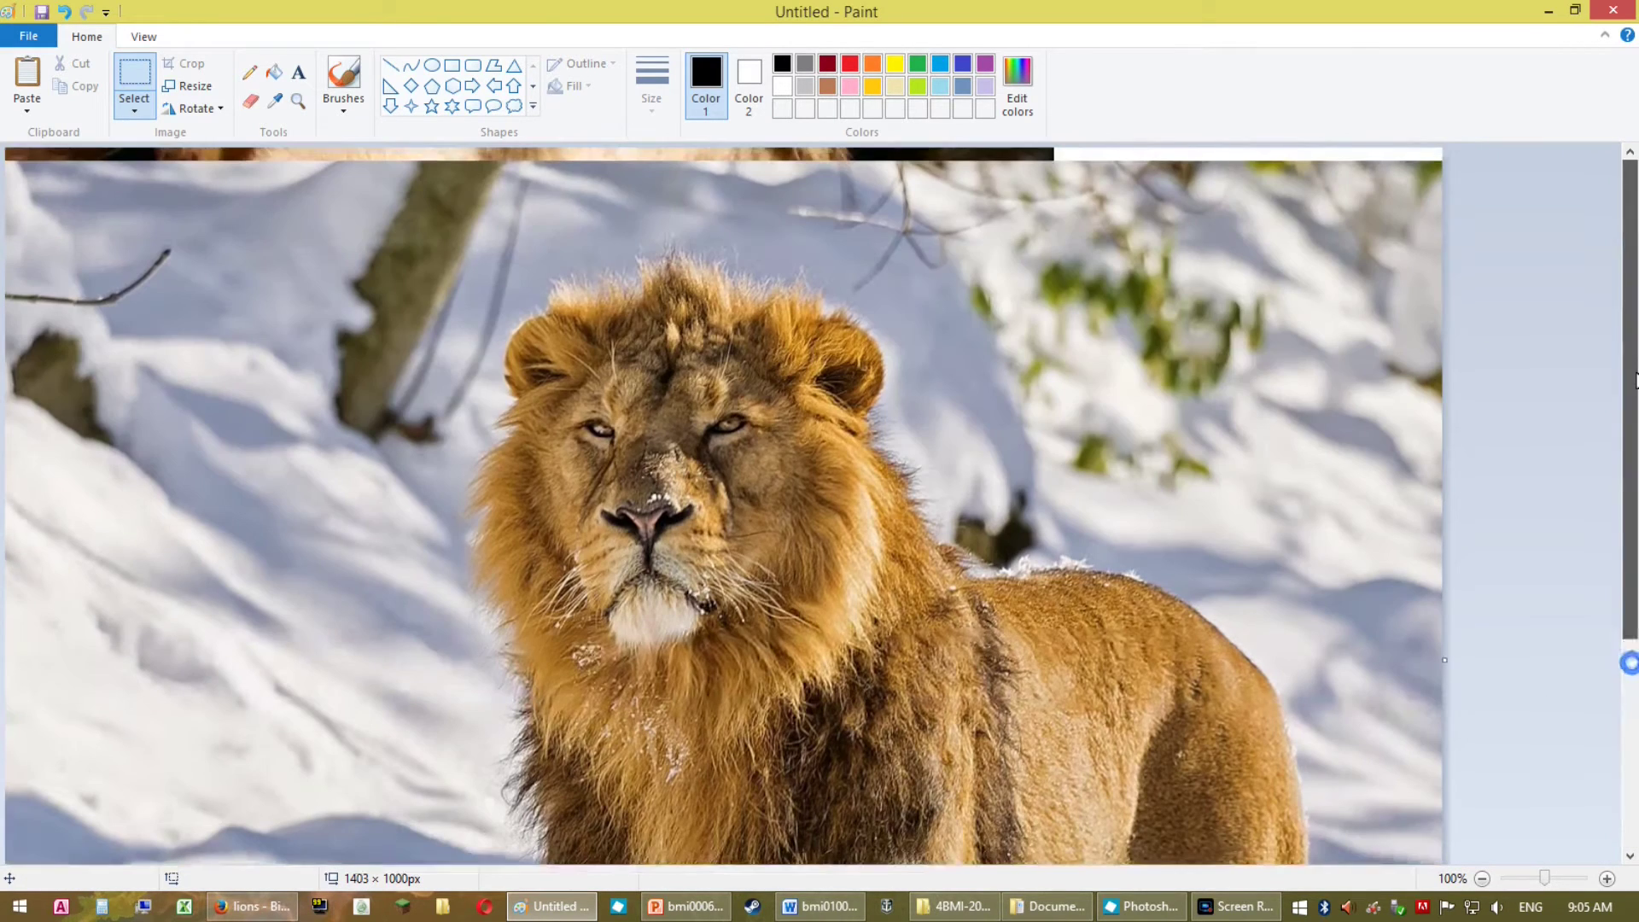
drag(1631, 670, 1631, 461)
drag(1059, 550, 622, 492)
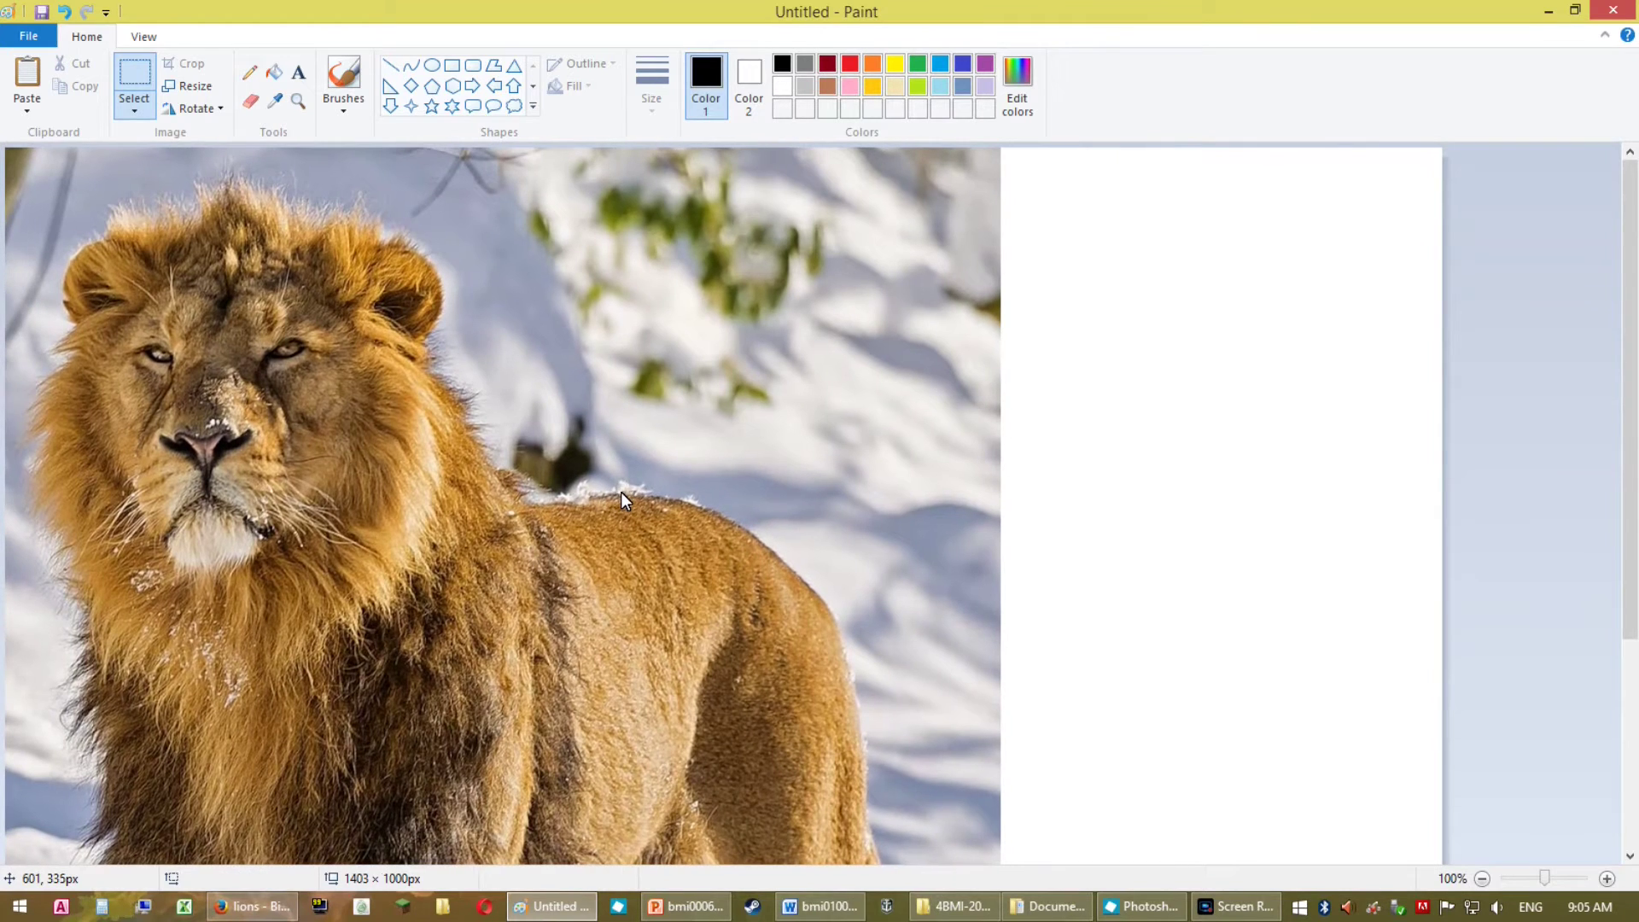
Trim the canvas to the photo's edges at 911 x 908 px and select all.
click(1627, 783)
click(1424, 845)
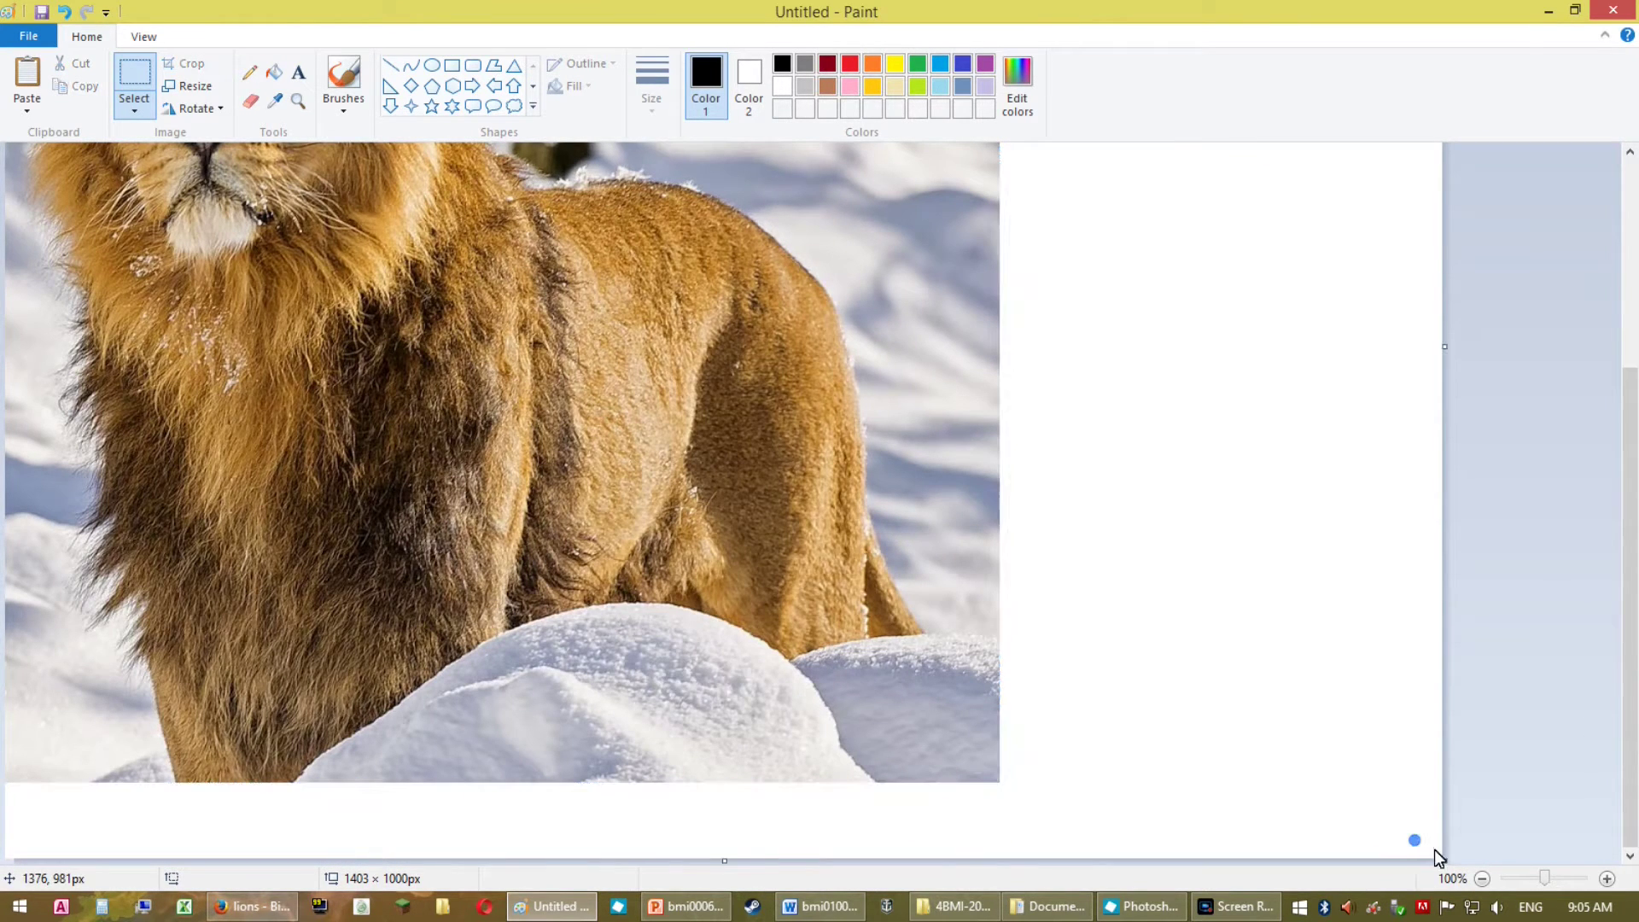
drag(1445, 862, 941, 770)
scroll(1087, 446, up, 3)
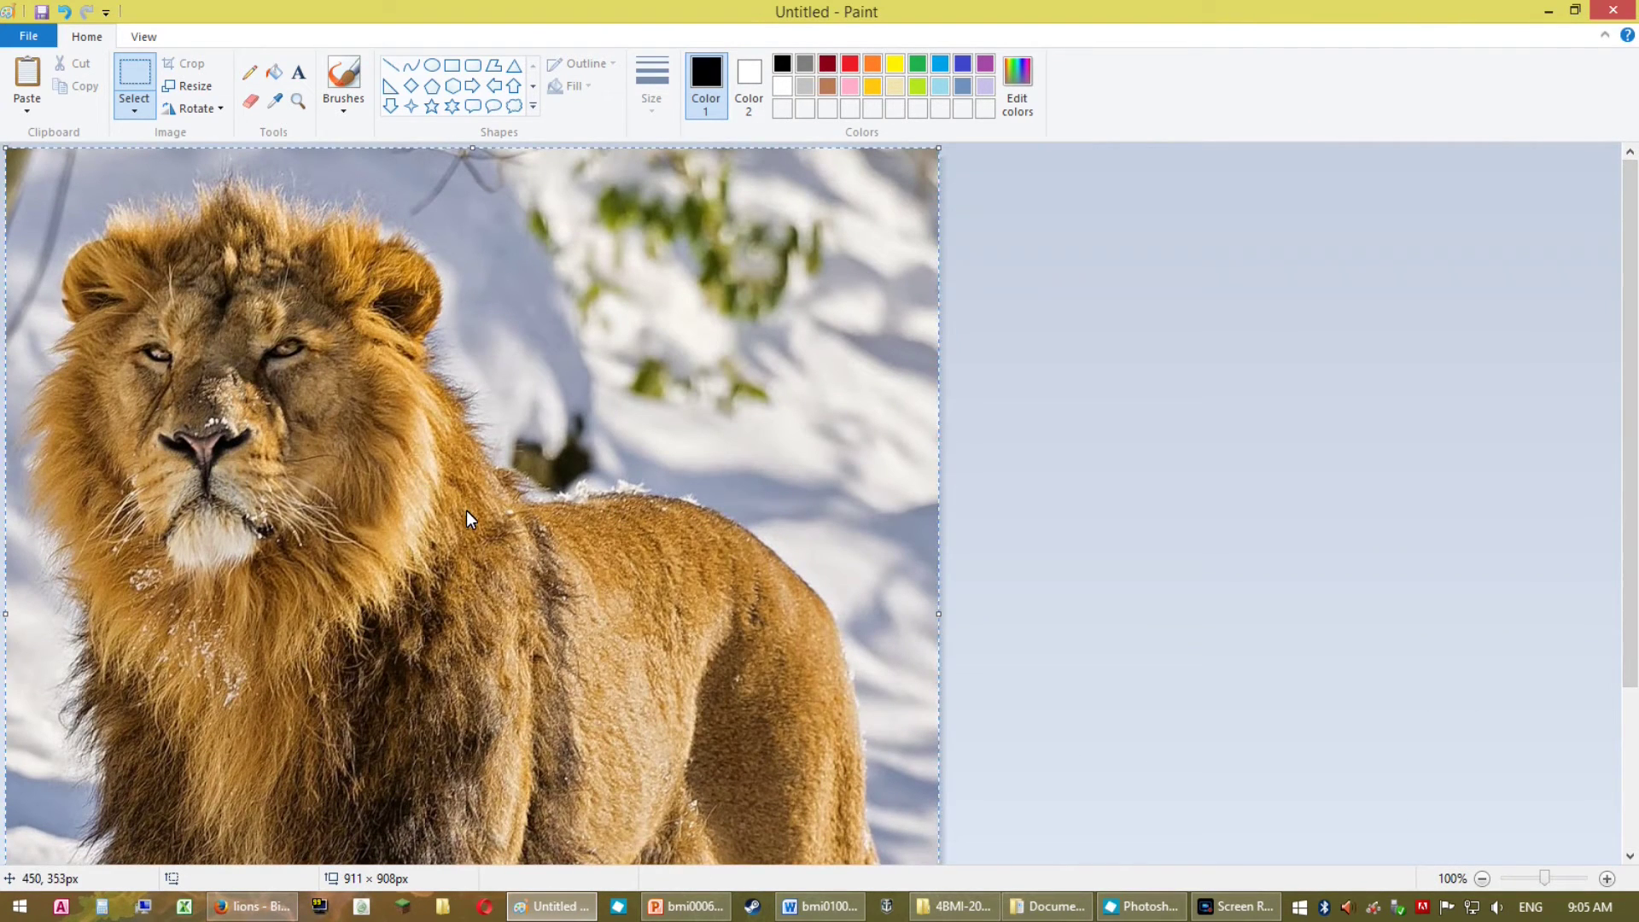
key(ctrl+a)
click(692, 906)
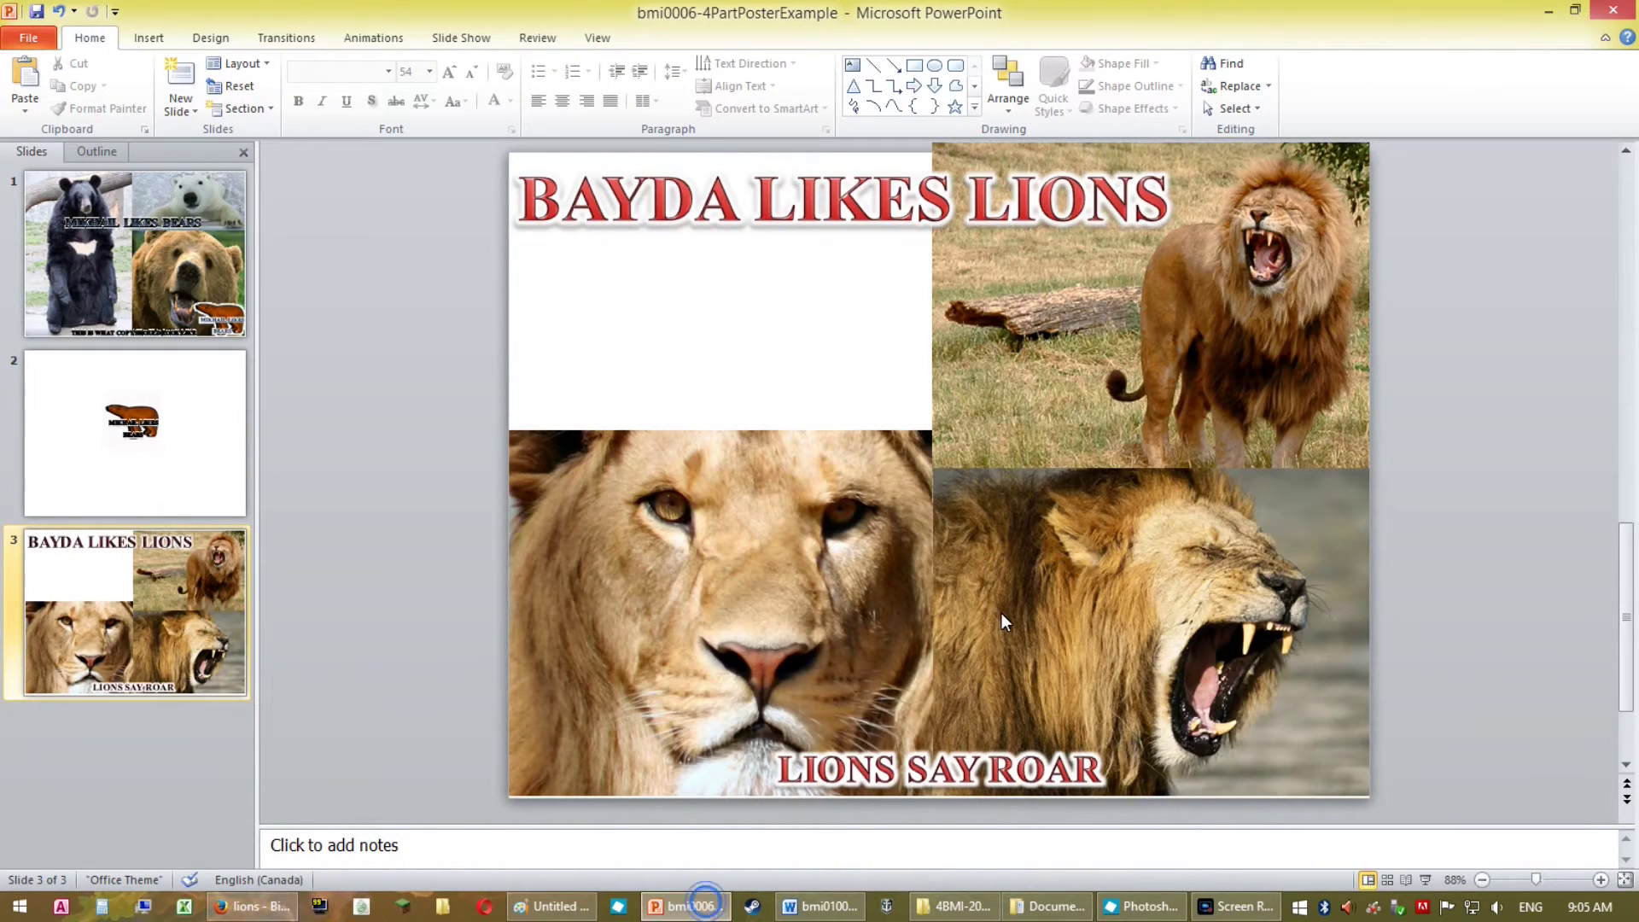
Paste the Snow Lion photo onto slide 3 and reduce its height in the size box.
key(ctrl+v)
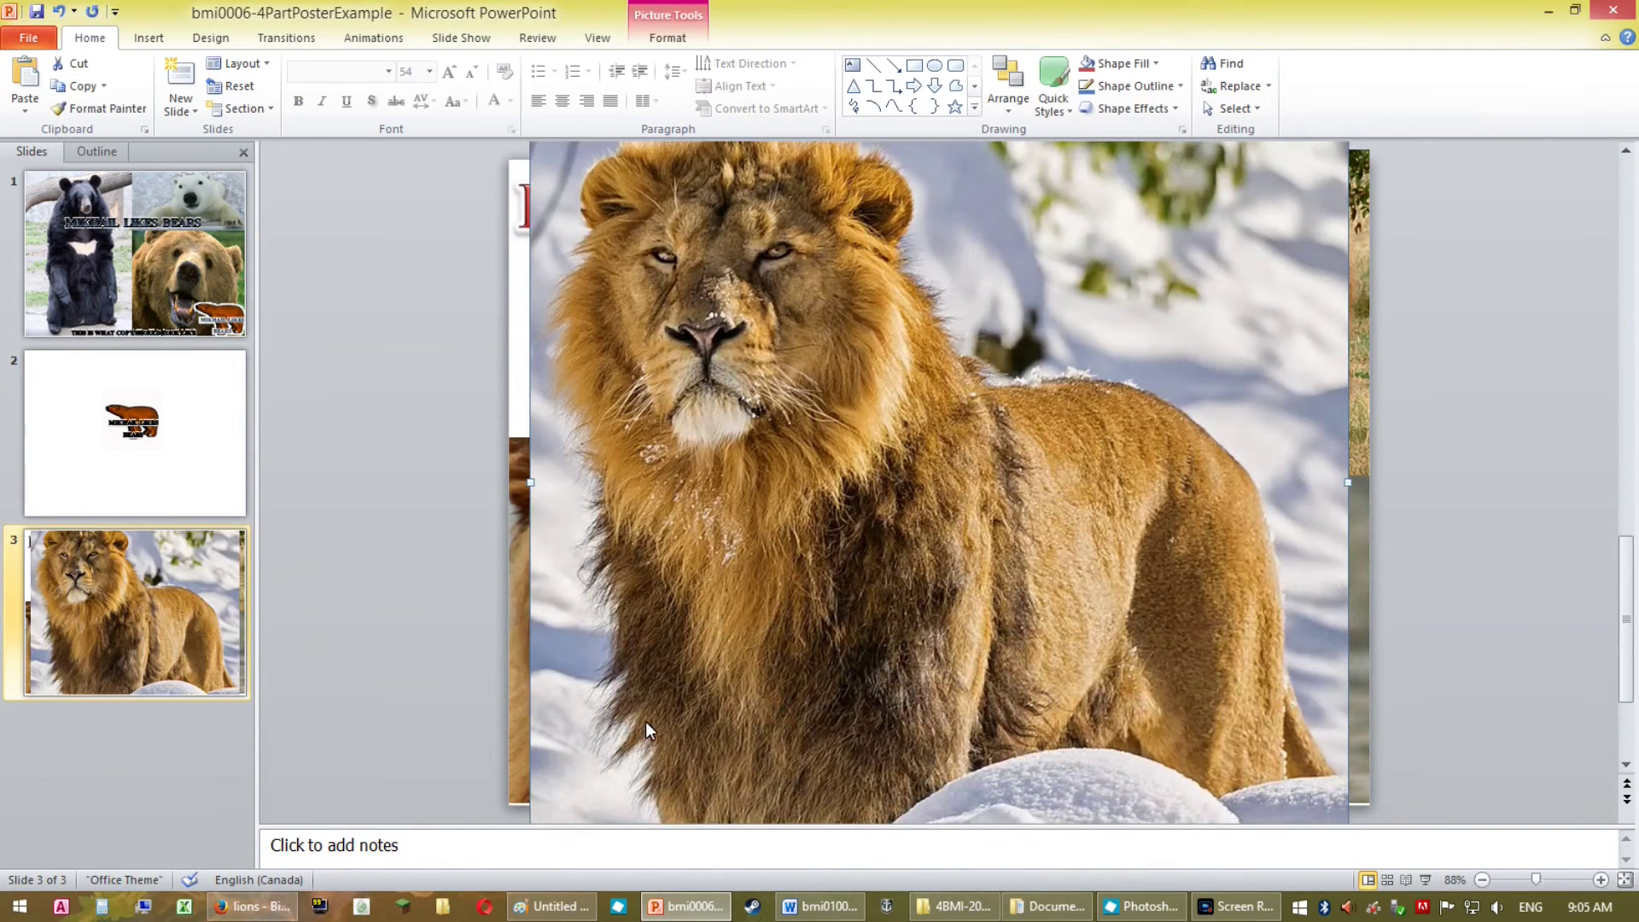
right_click(741, 623)
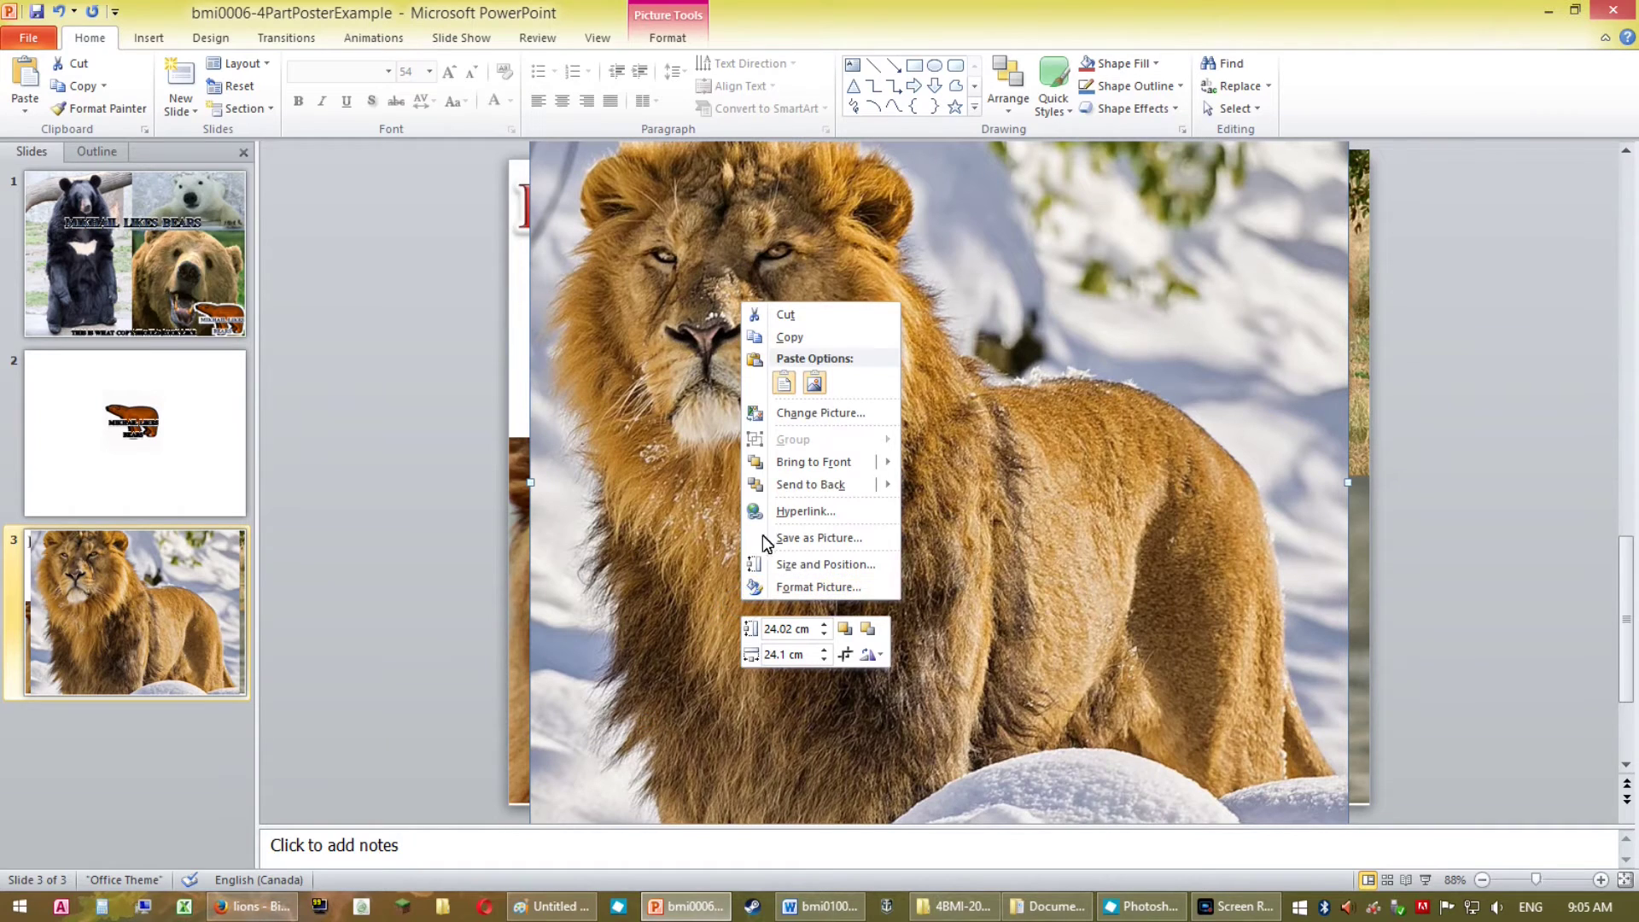
click(784, 629)
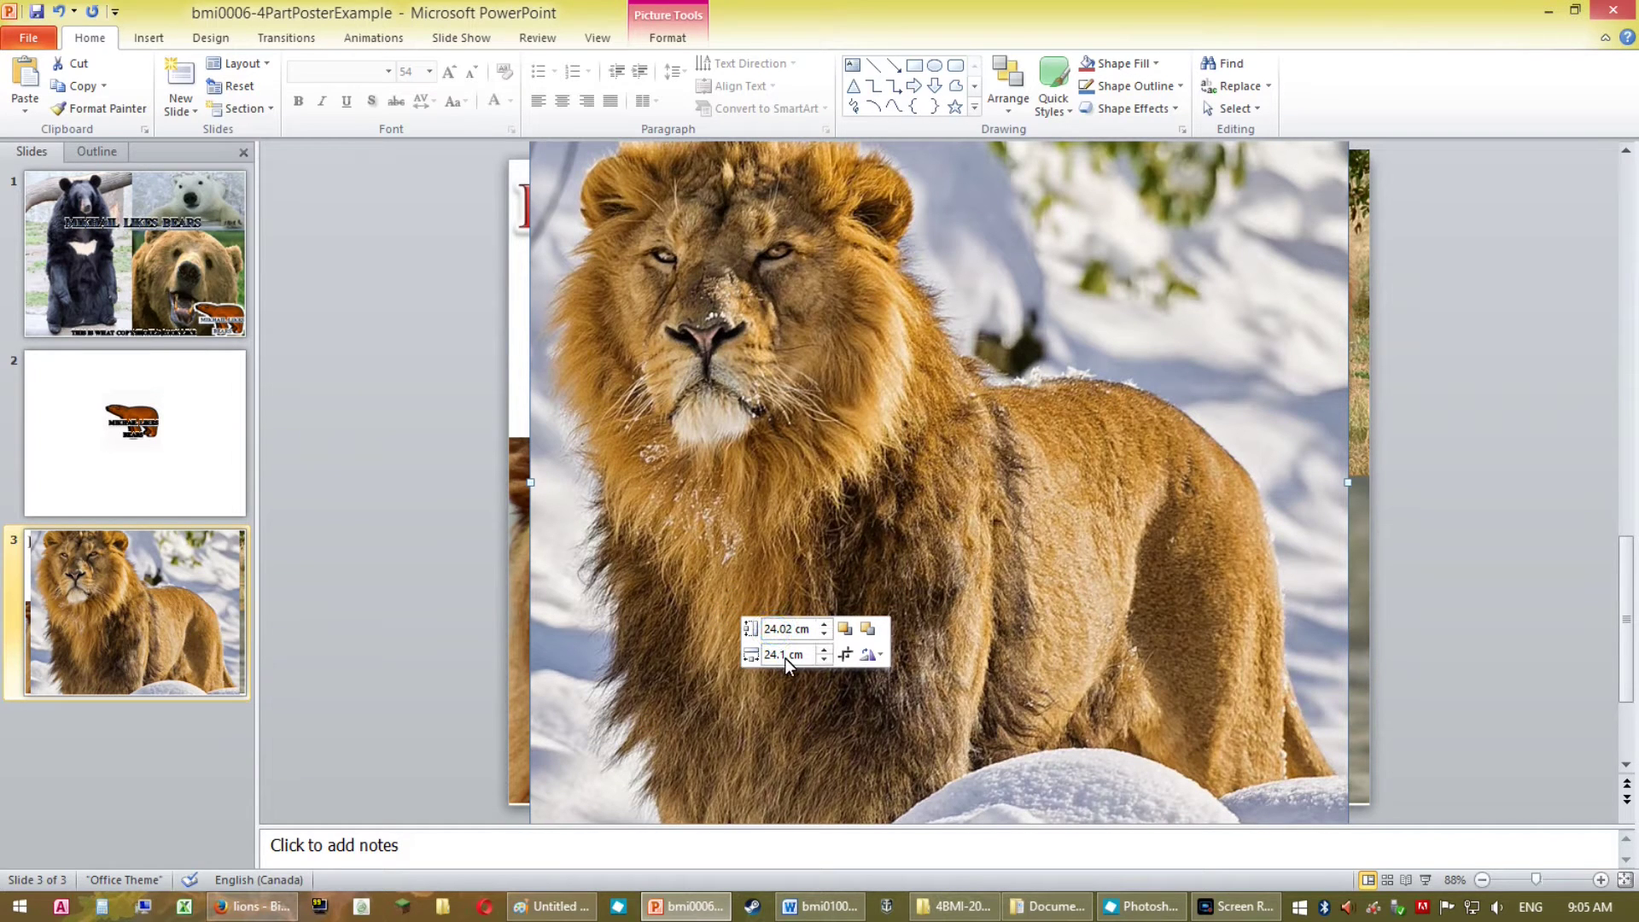
key(BackSpace)
click(778, 654)
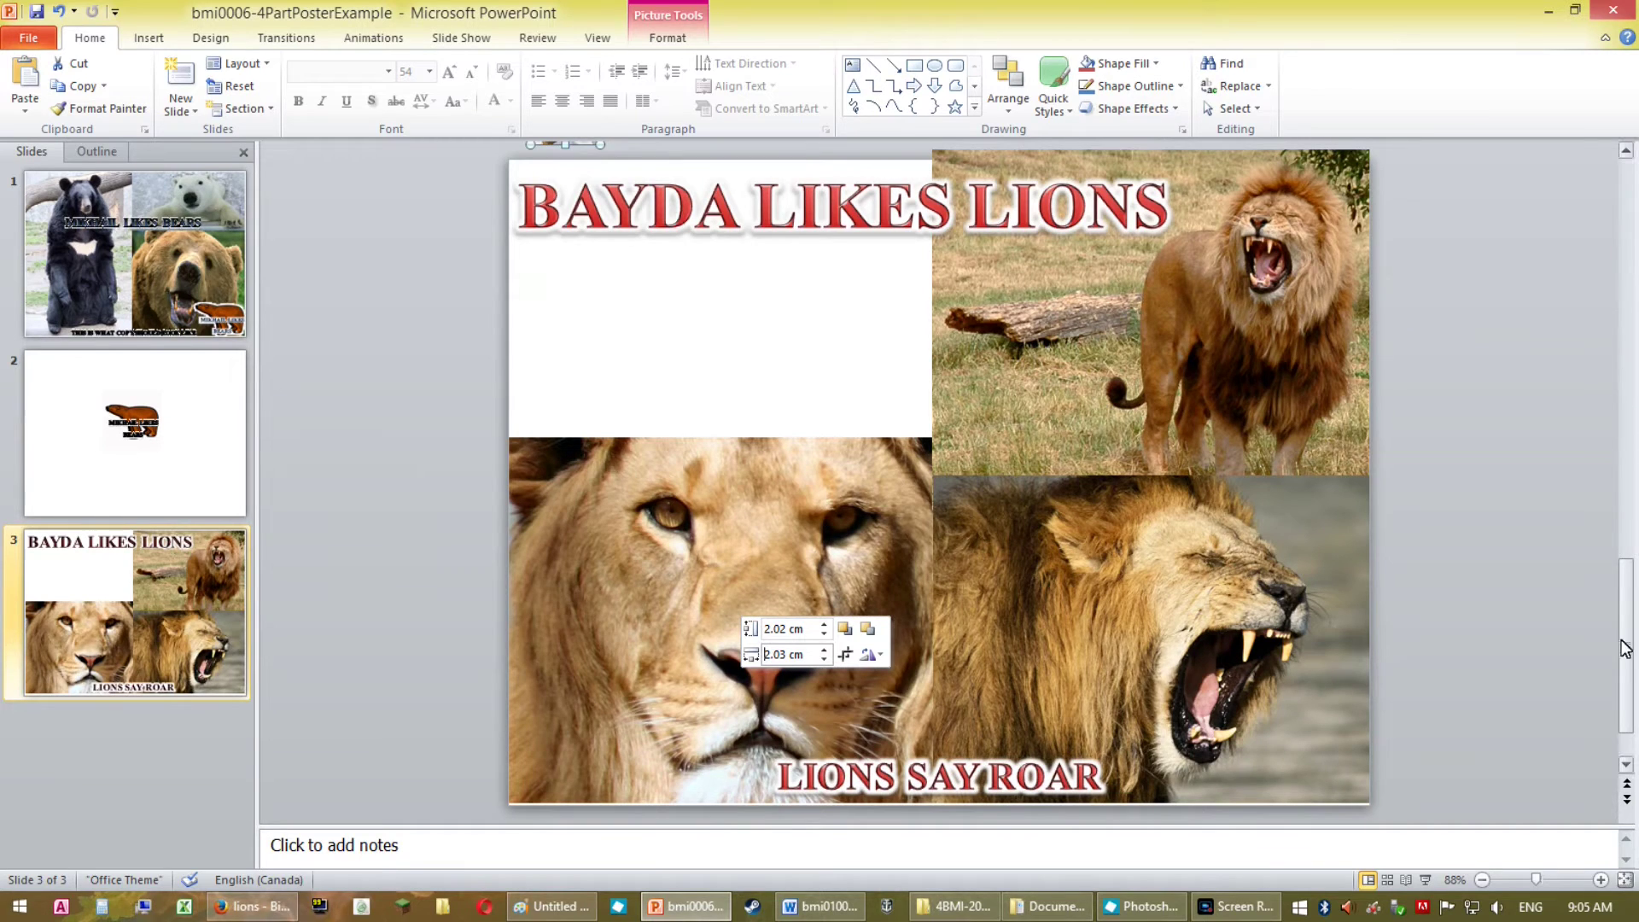
Move the Snow Lion photo to the top-left corner and send it to the back.
drag(1627, 651, 1626, 608)
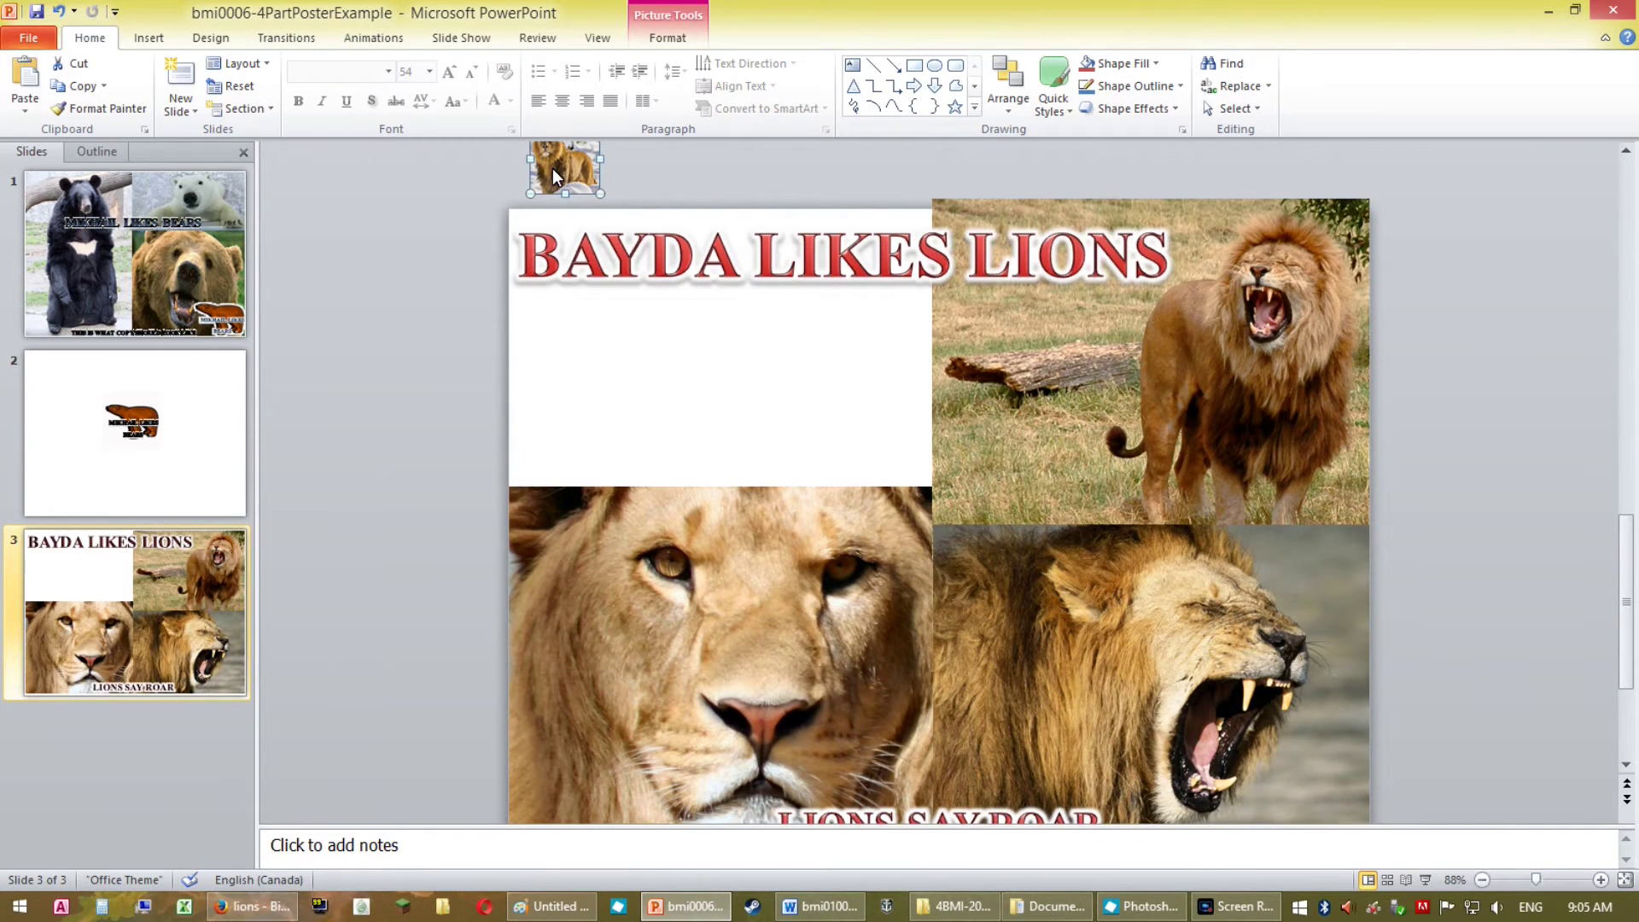
drag(555, 271, 949, 457)
click(1009, 86)
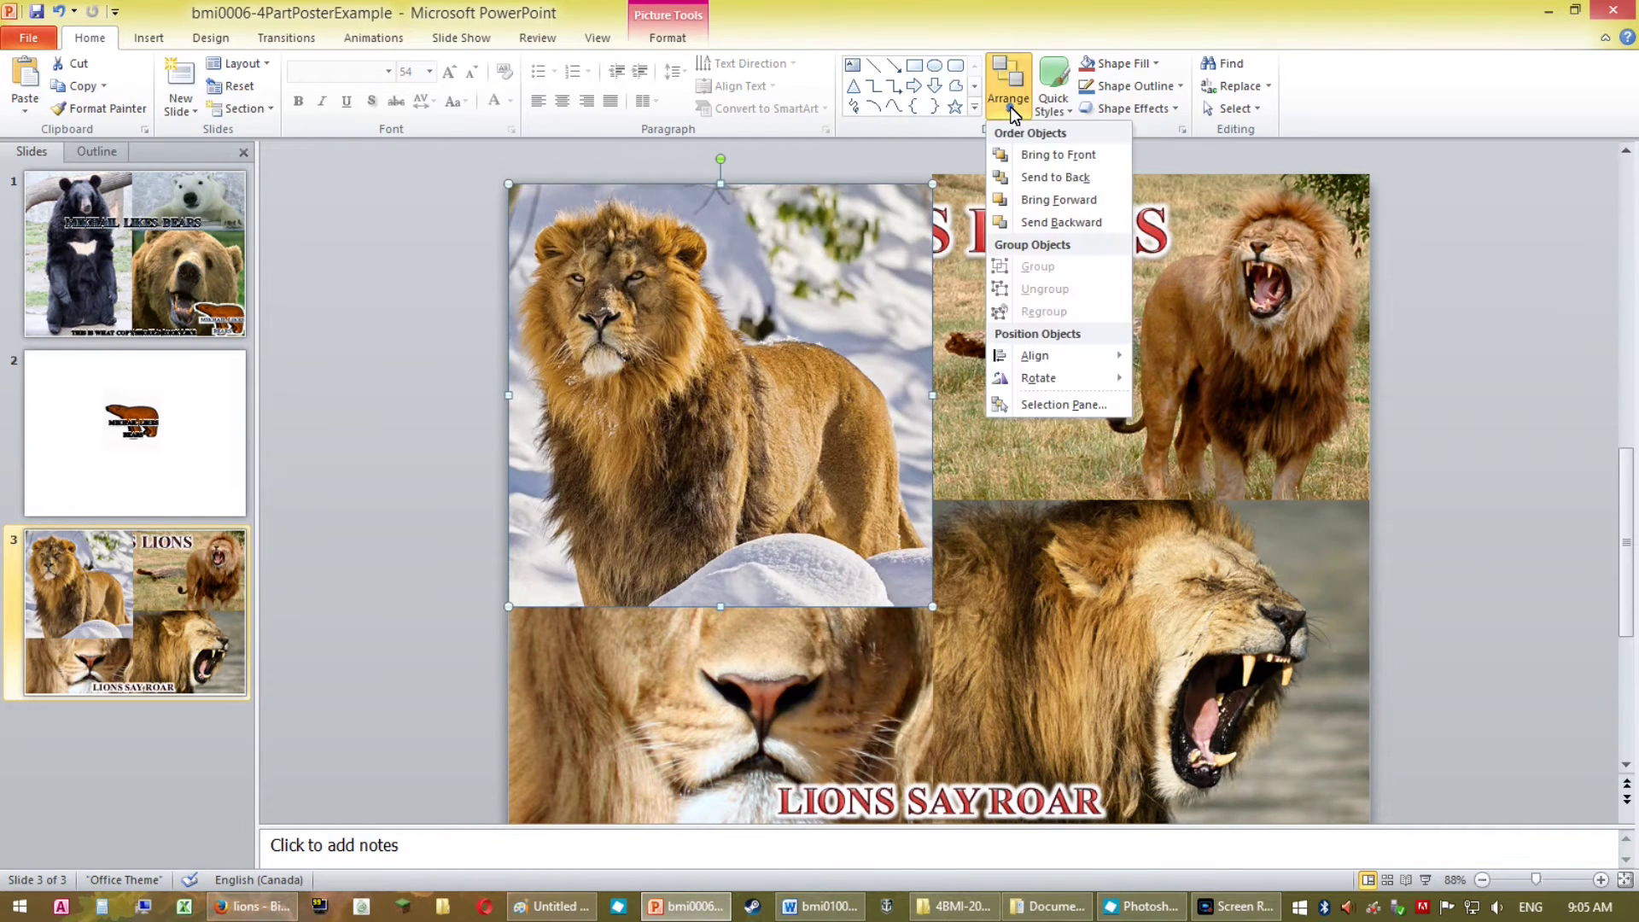
click(1050, 181)
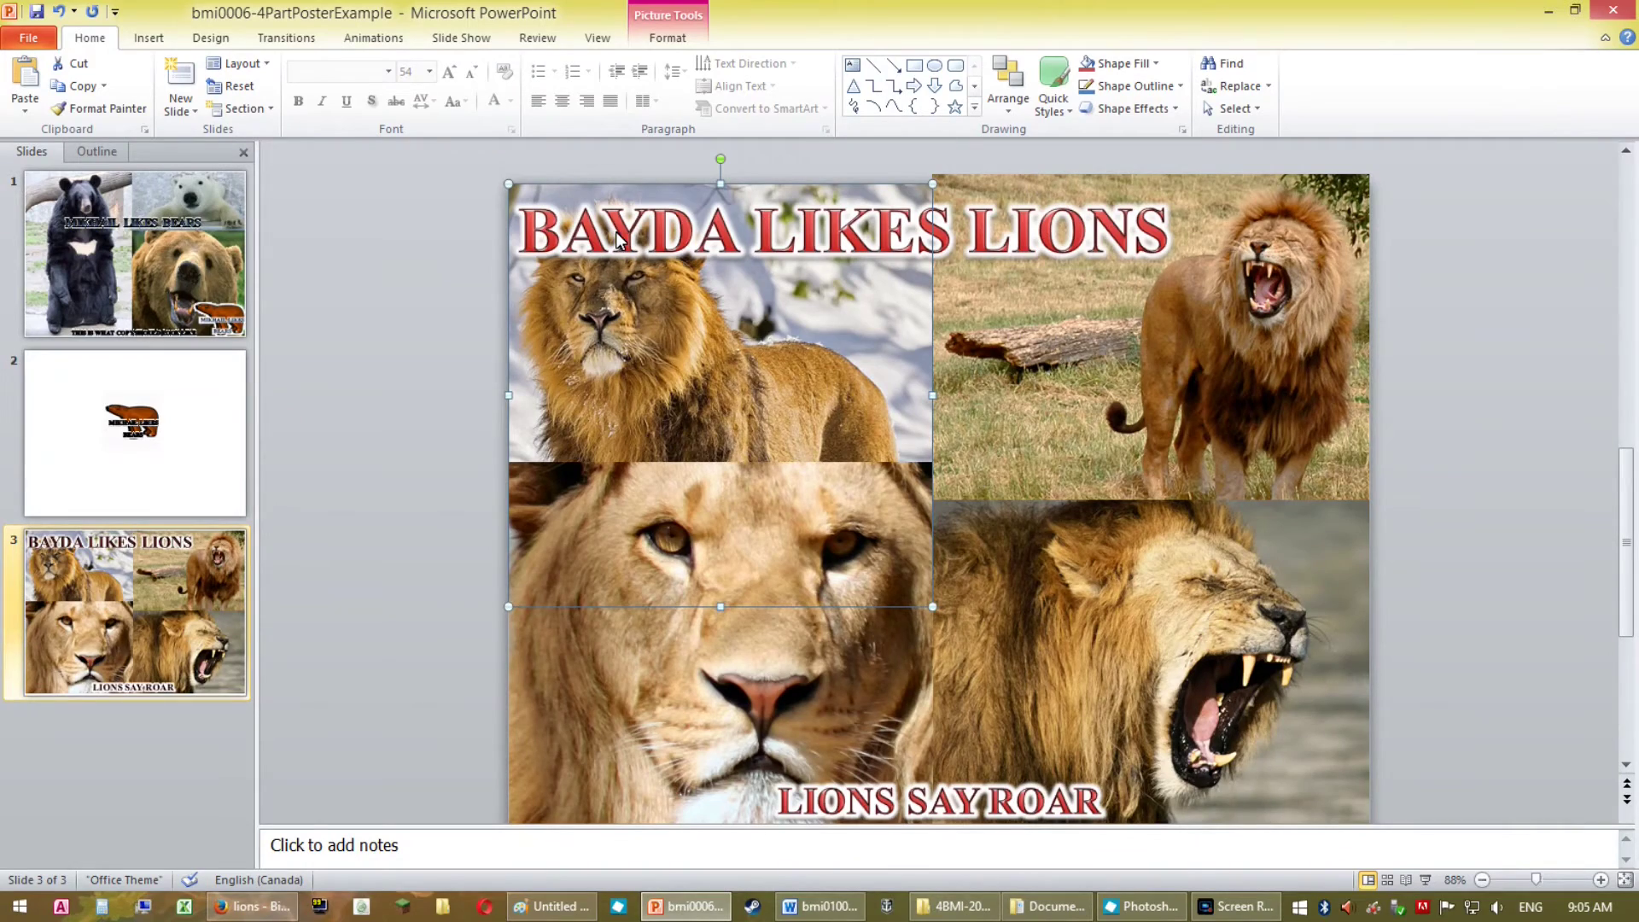
click(617, 233)
Set the BAYDA LIKES LIONS title to 32 pt, remove its leading spaces and centre it.
click(531, 235)
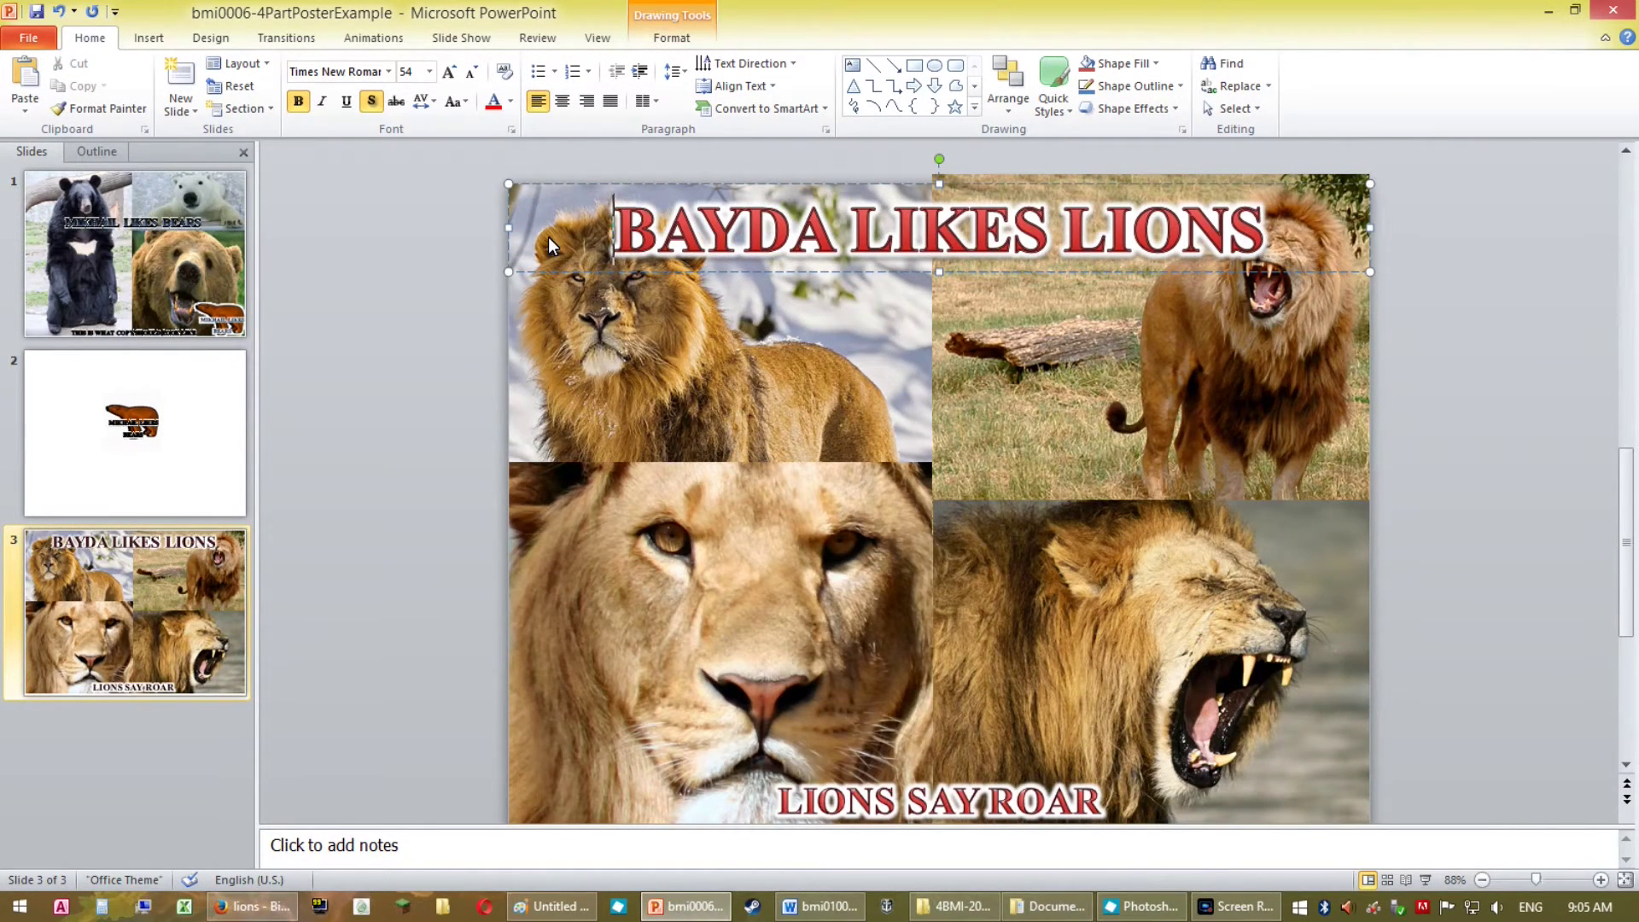
double_click(818, 218)
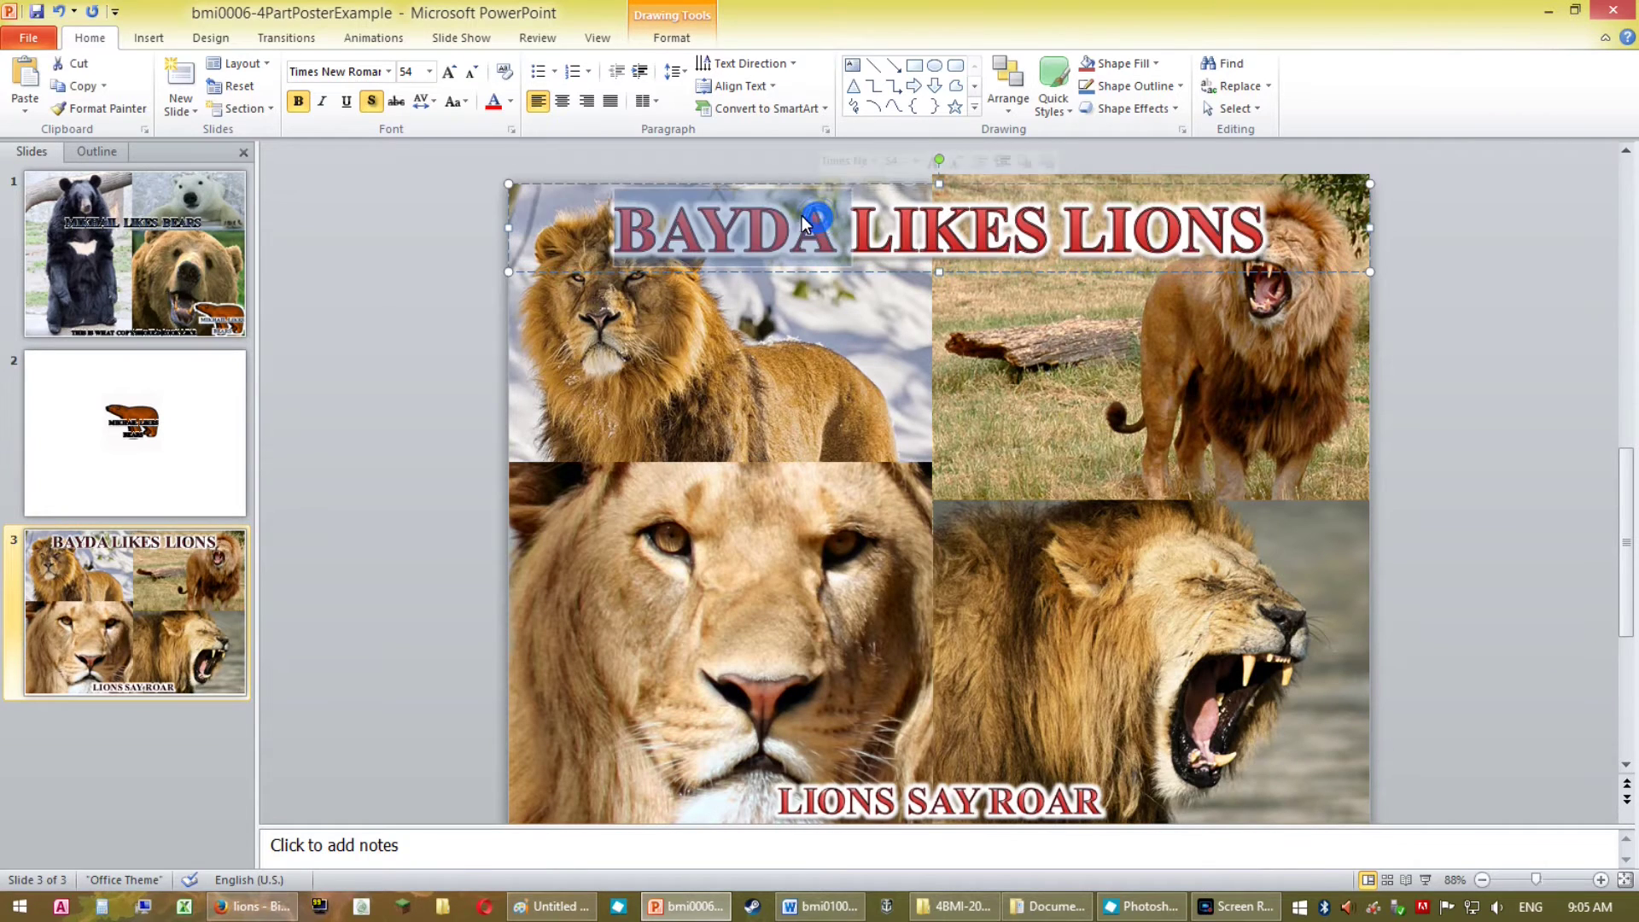
triple_click(838, 218)
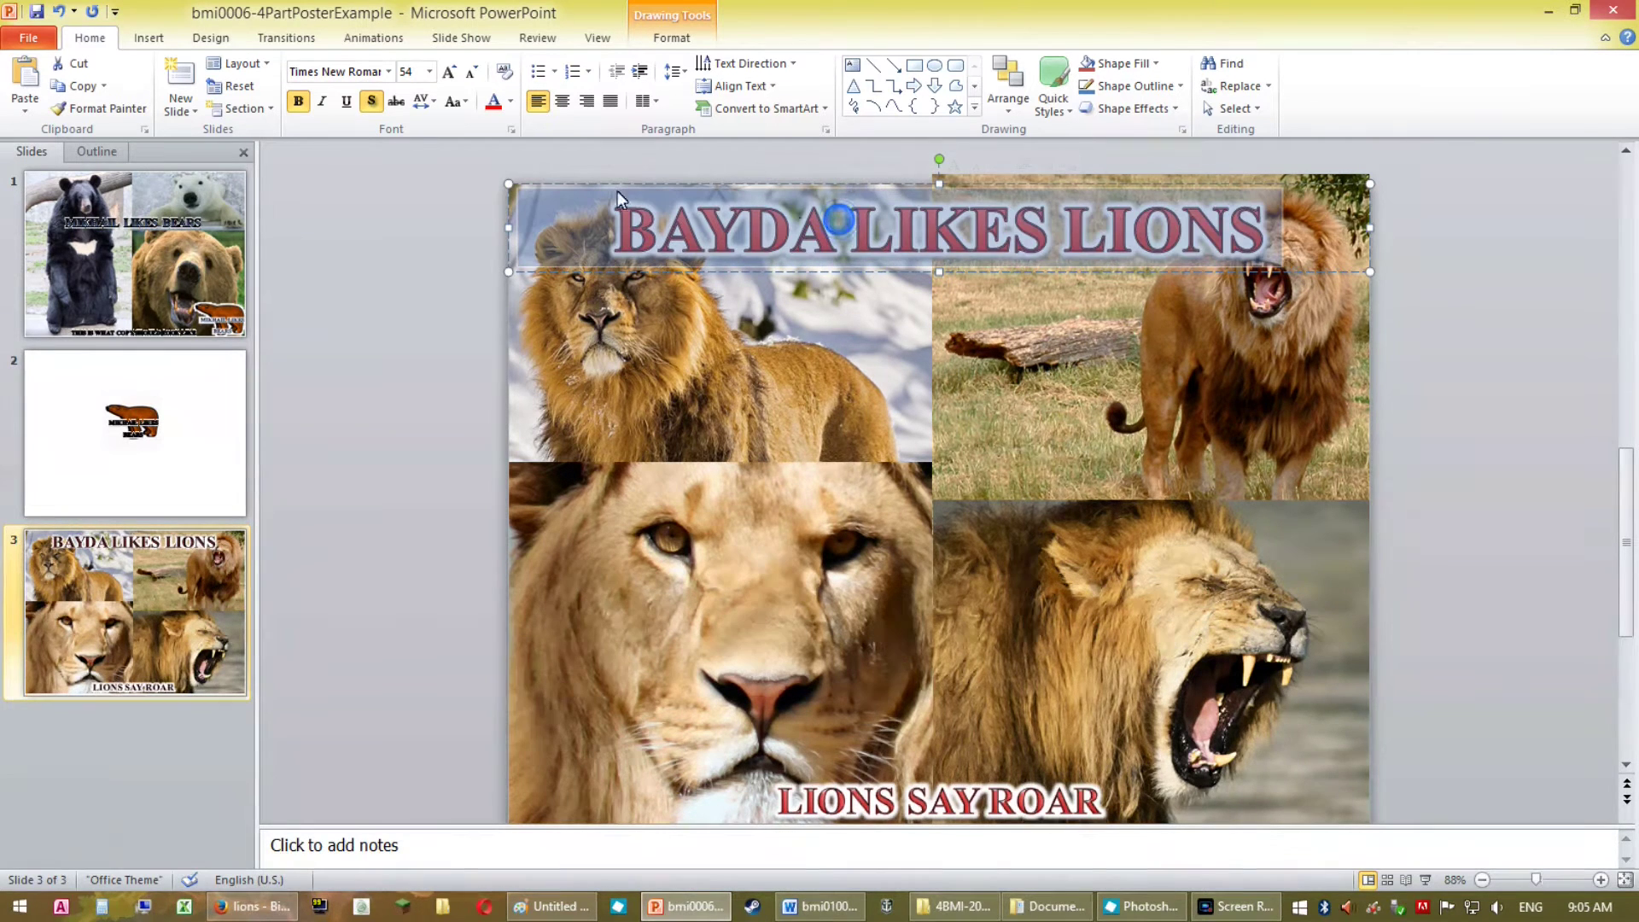
click(429, 72)
click(418, 301)
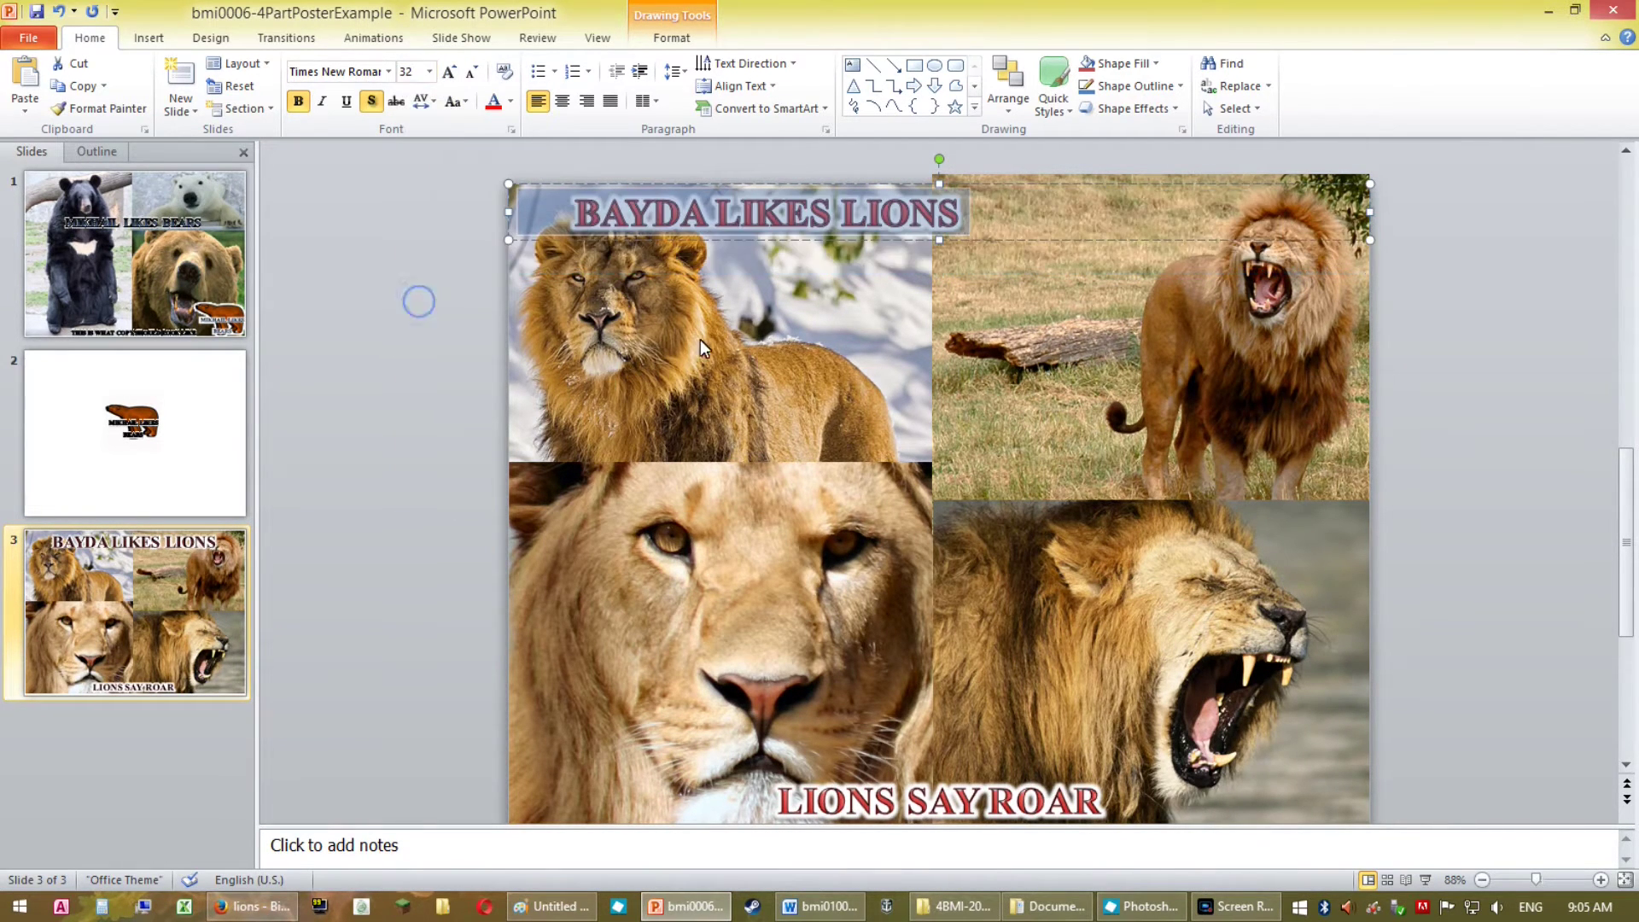
click(571, 213)
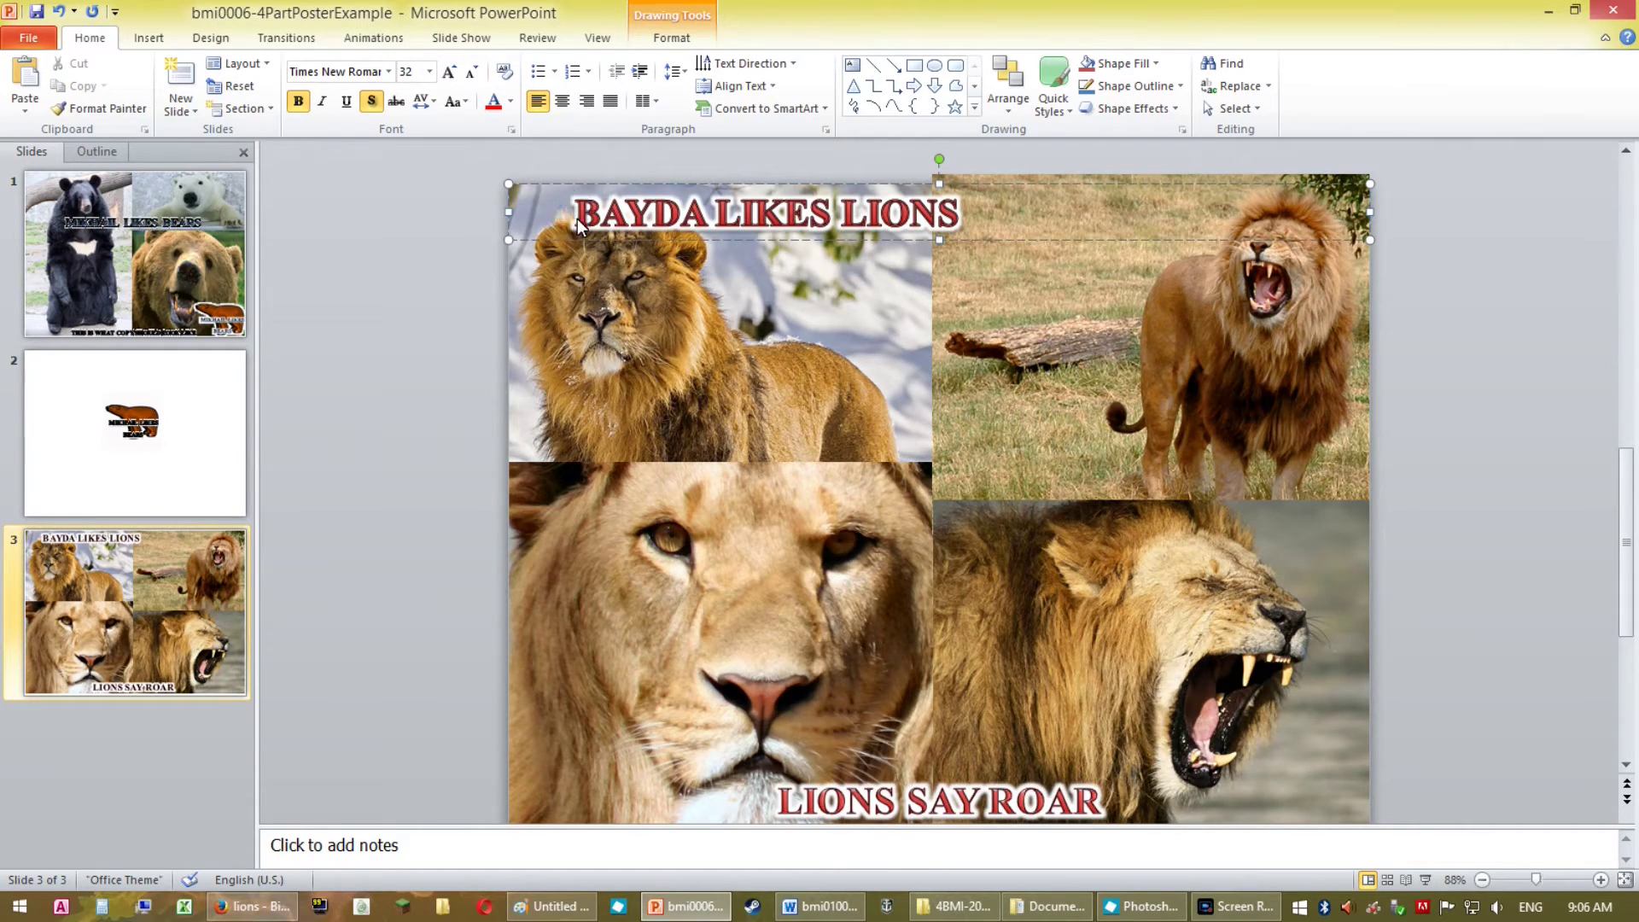
key(BackSpace)
key(BackSpace)
key(BackSpace)
key(BackSpace)
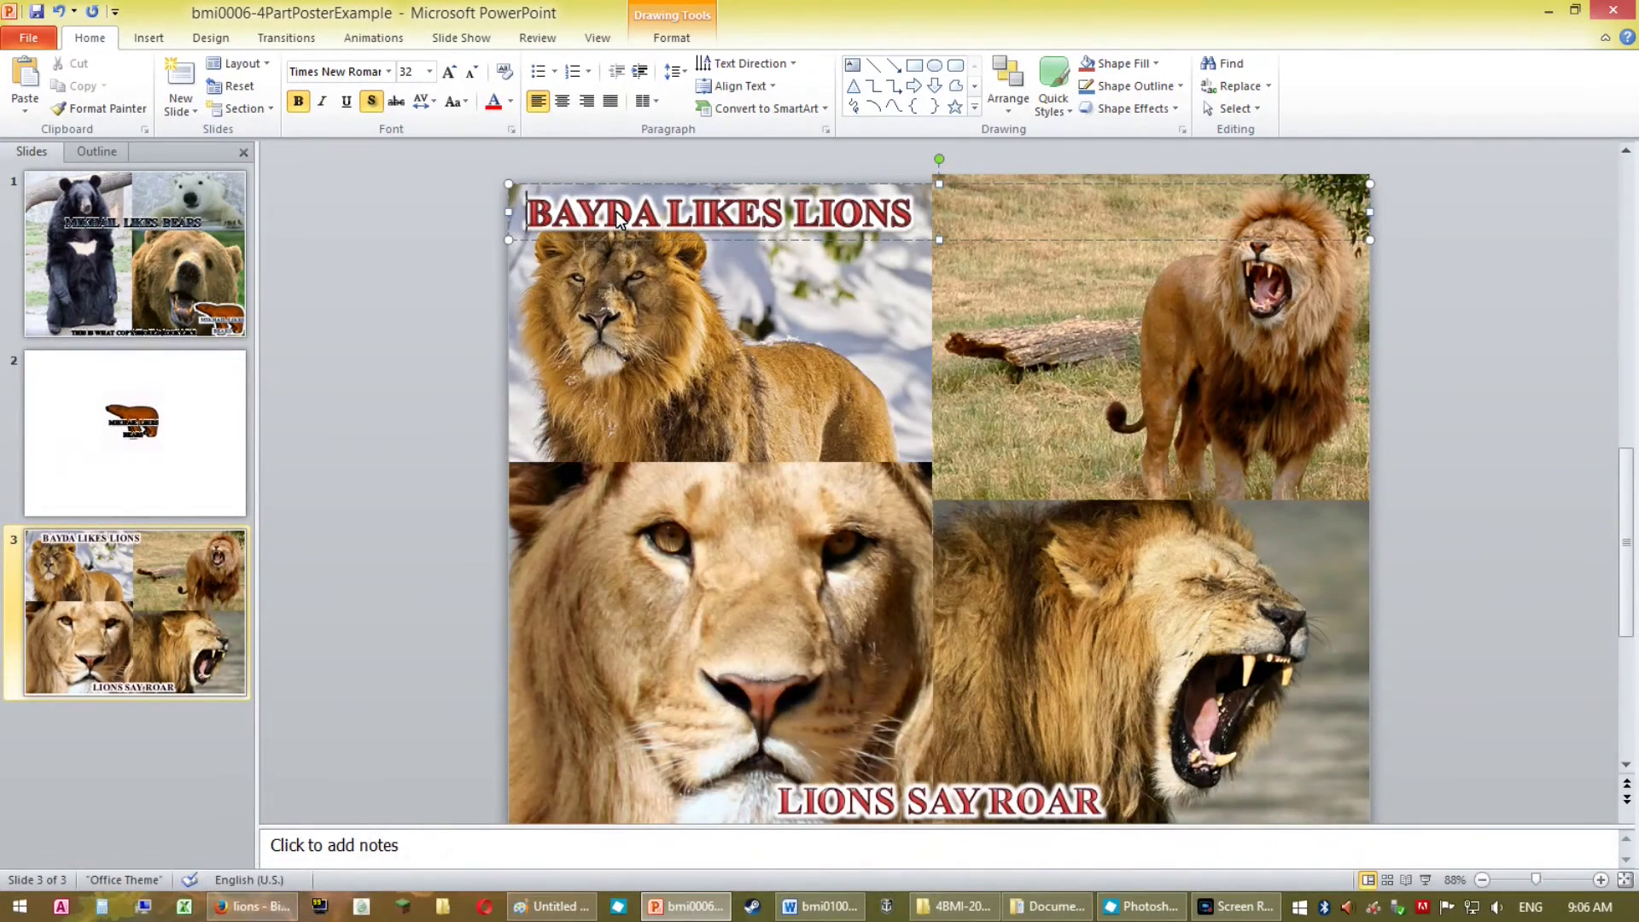
click(561, 101)
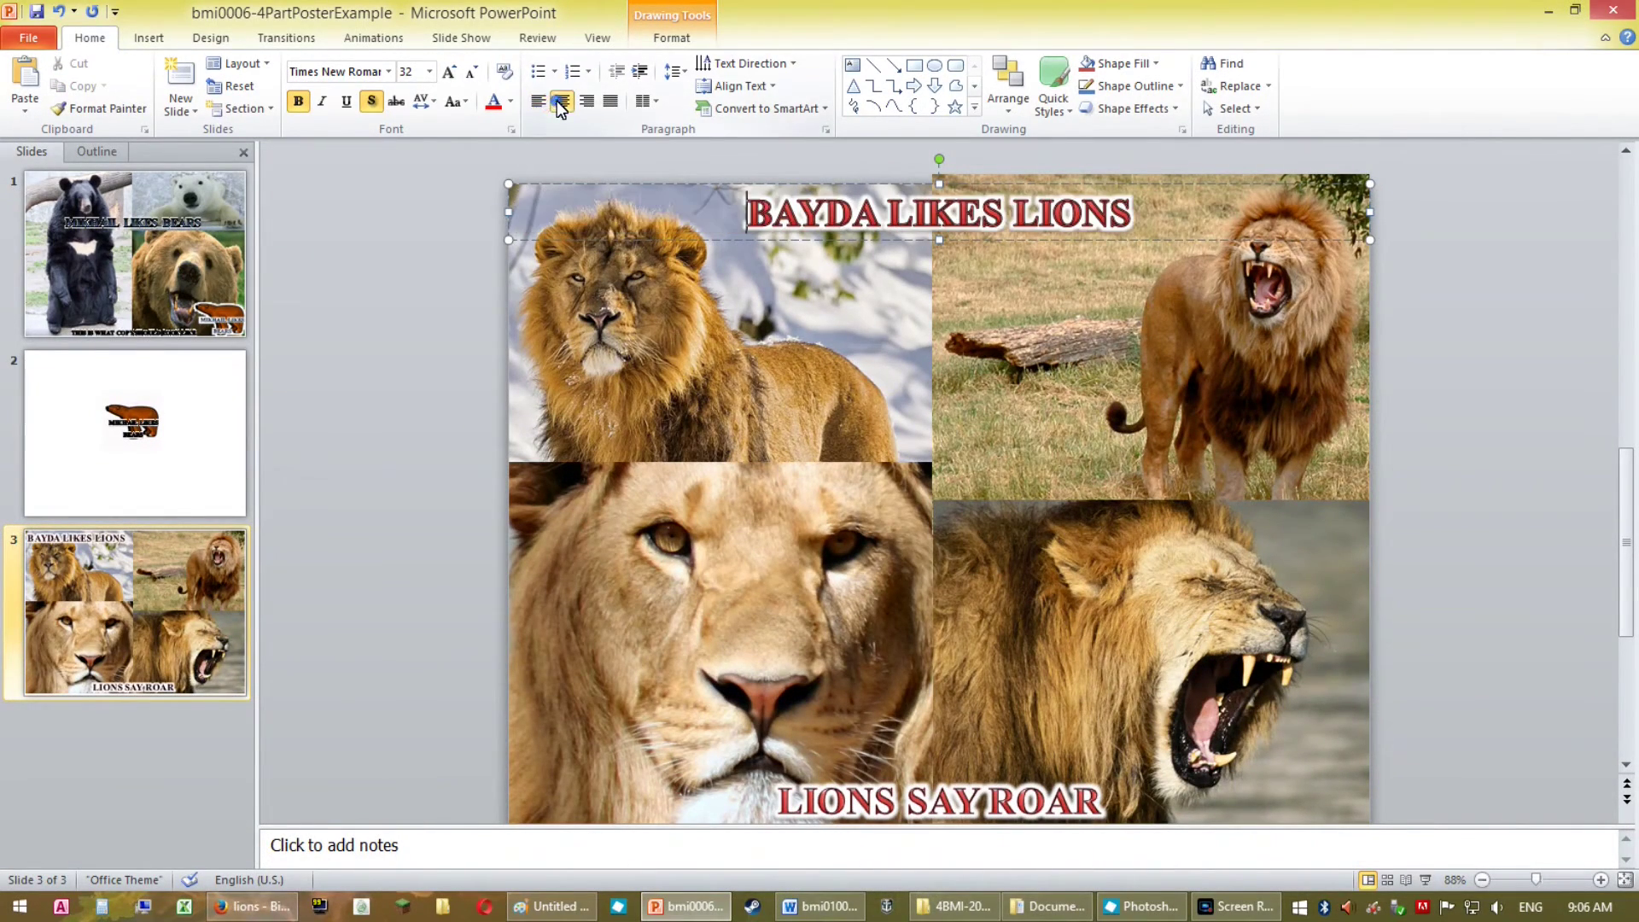
Set LIONS SAY ROAR to 24 pt and enlarge the title to 40 pt.
triple_click(912, 799)
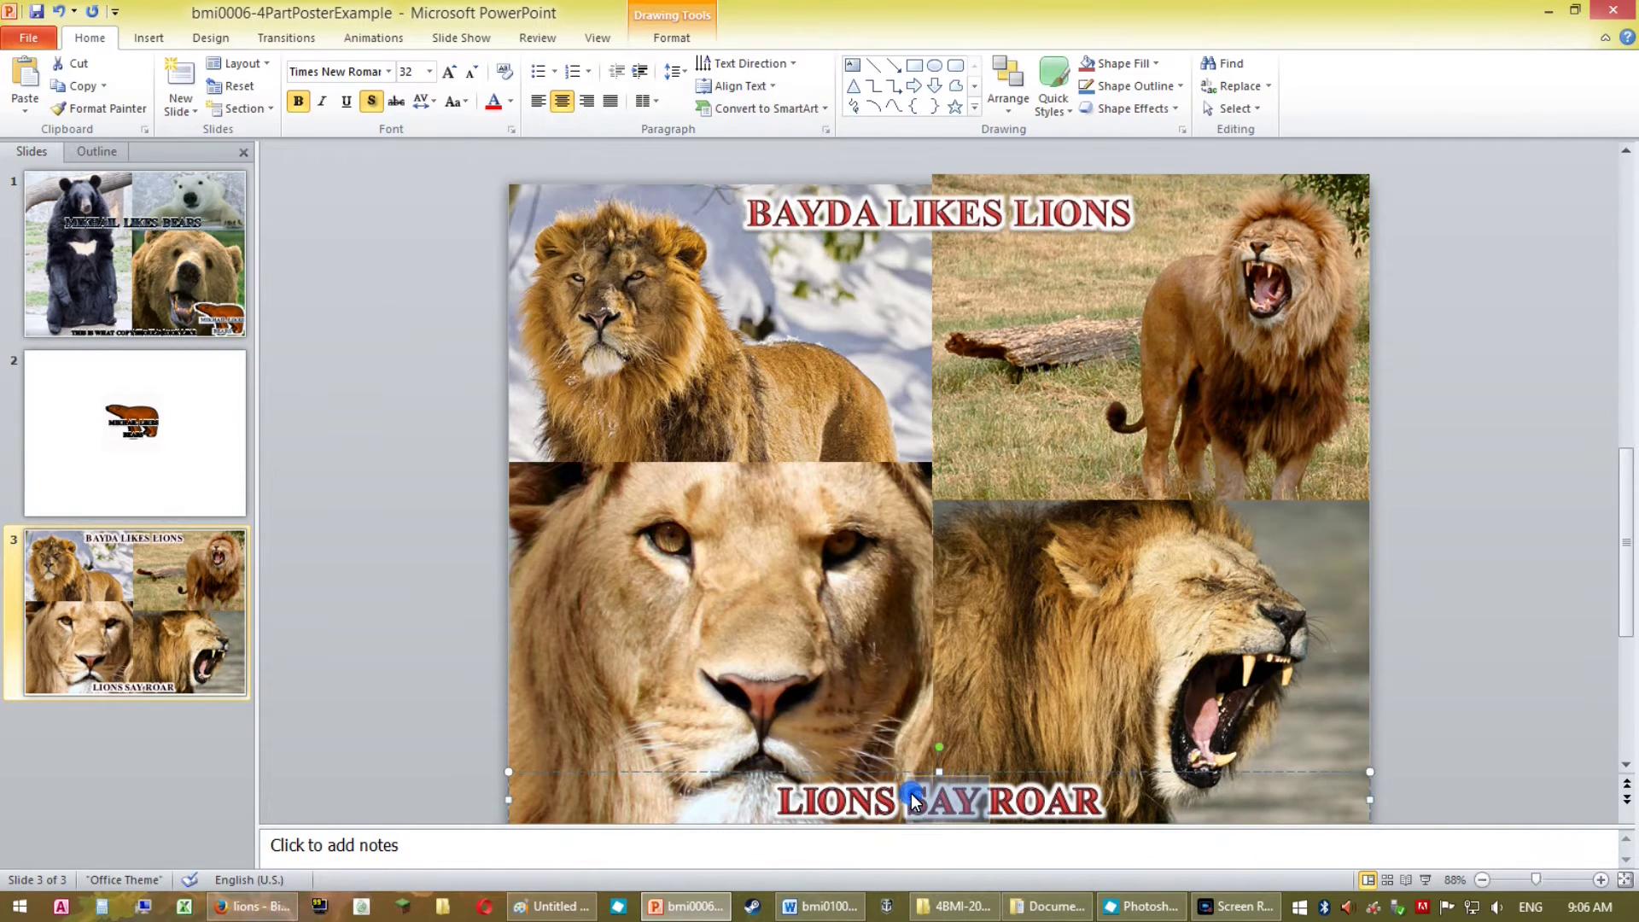
click(429, 72)
click(410, 268)
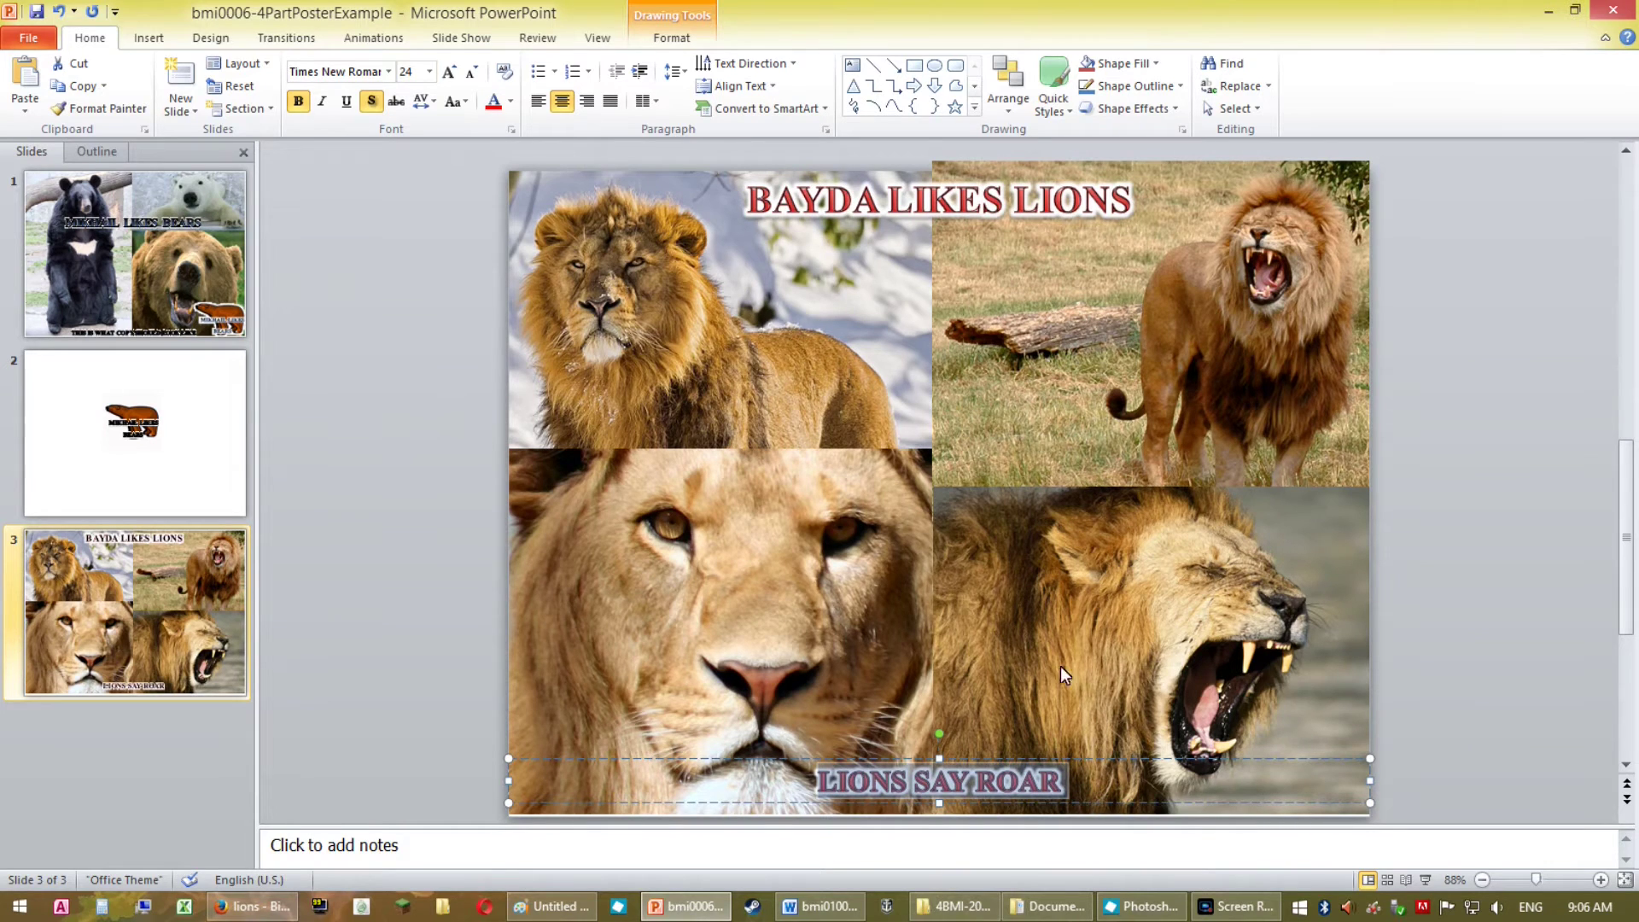
triple_click(895, 203)
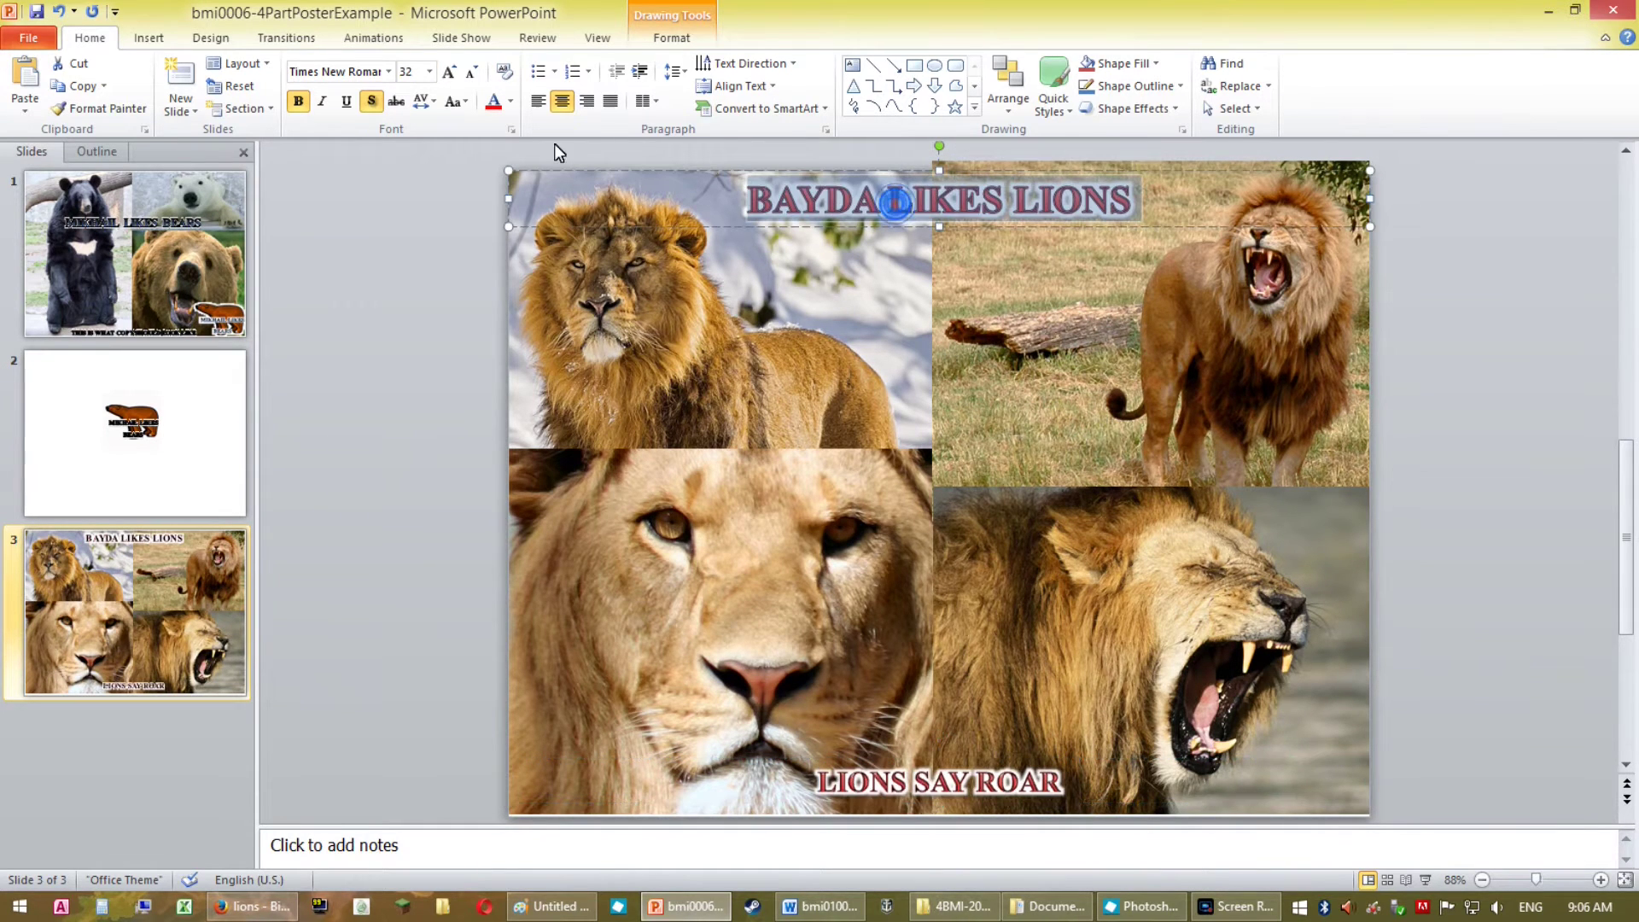
click(432, 74)
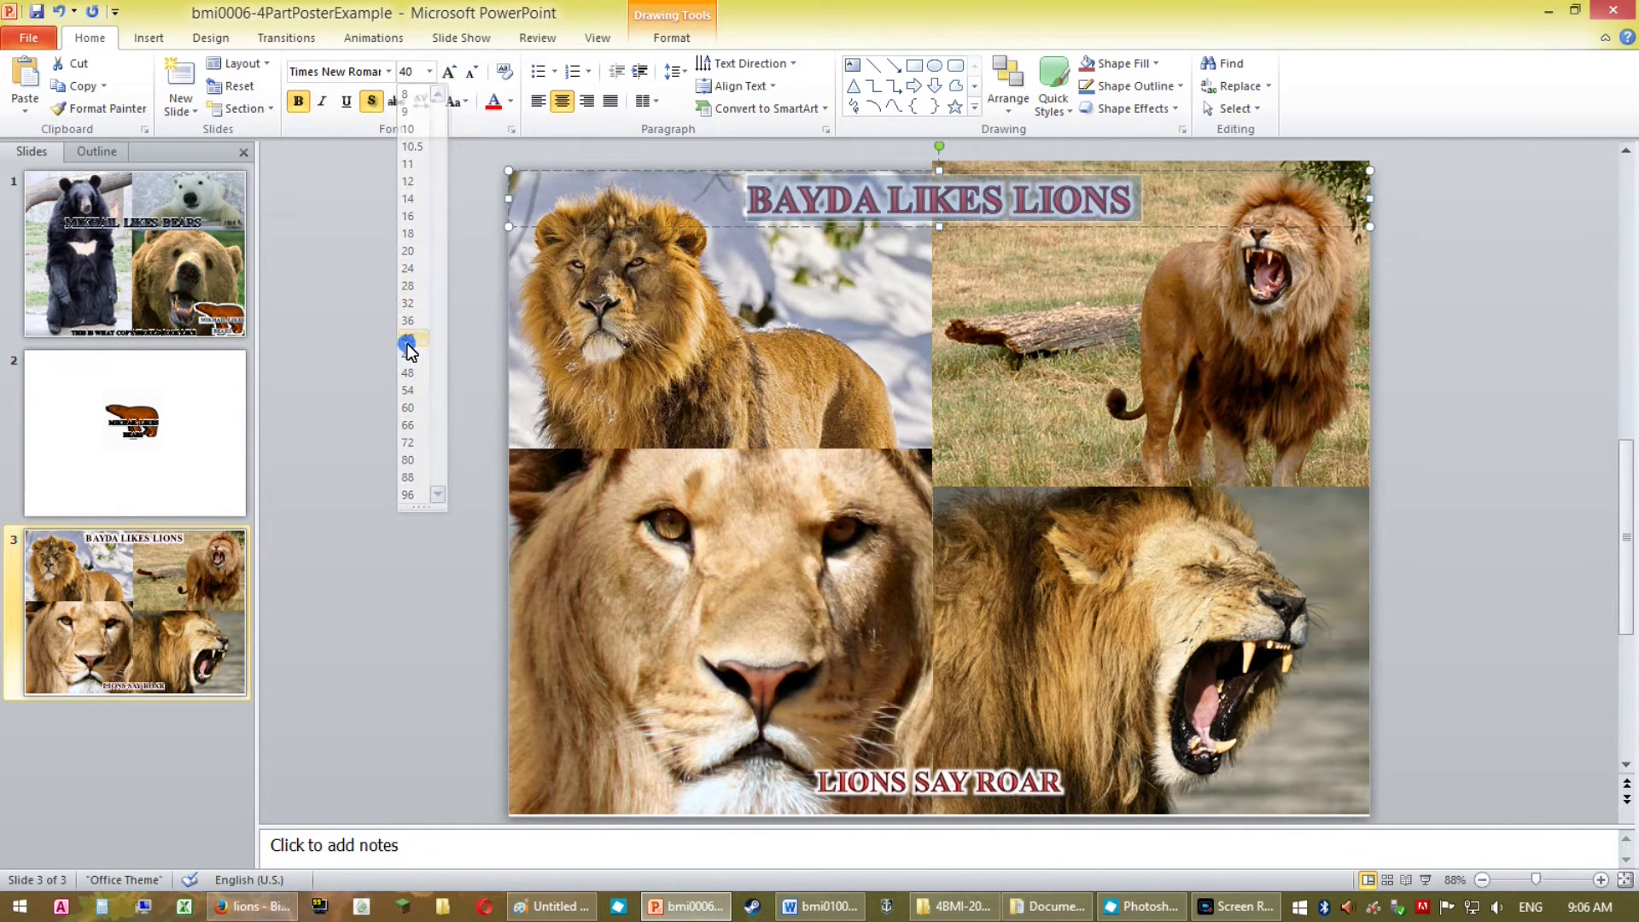
click(409, 338)
Return the LIONS SAY ROAR slogan to 32 pt.
triple_click(930, 783)
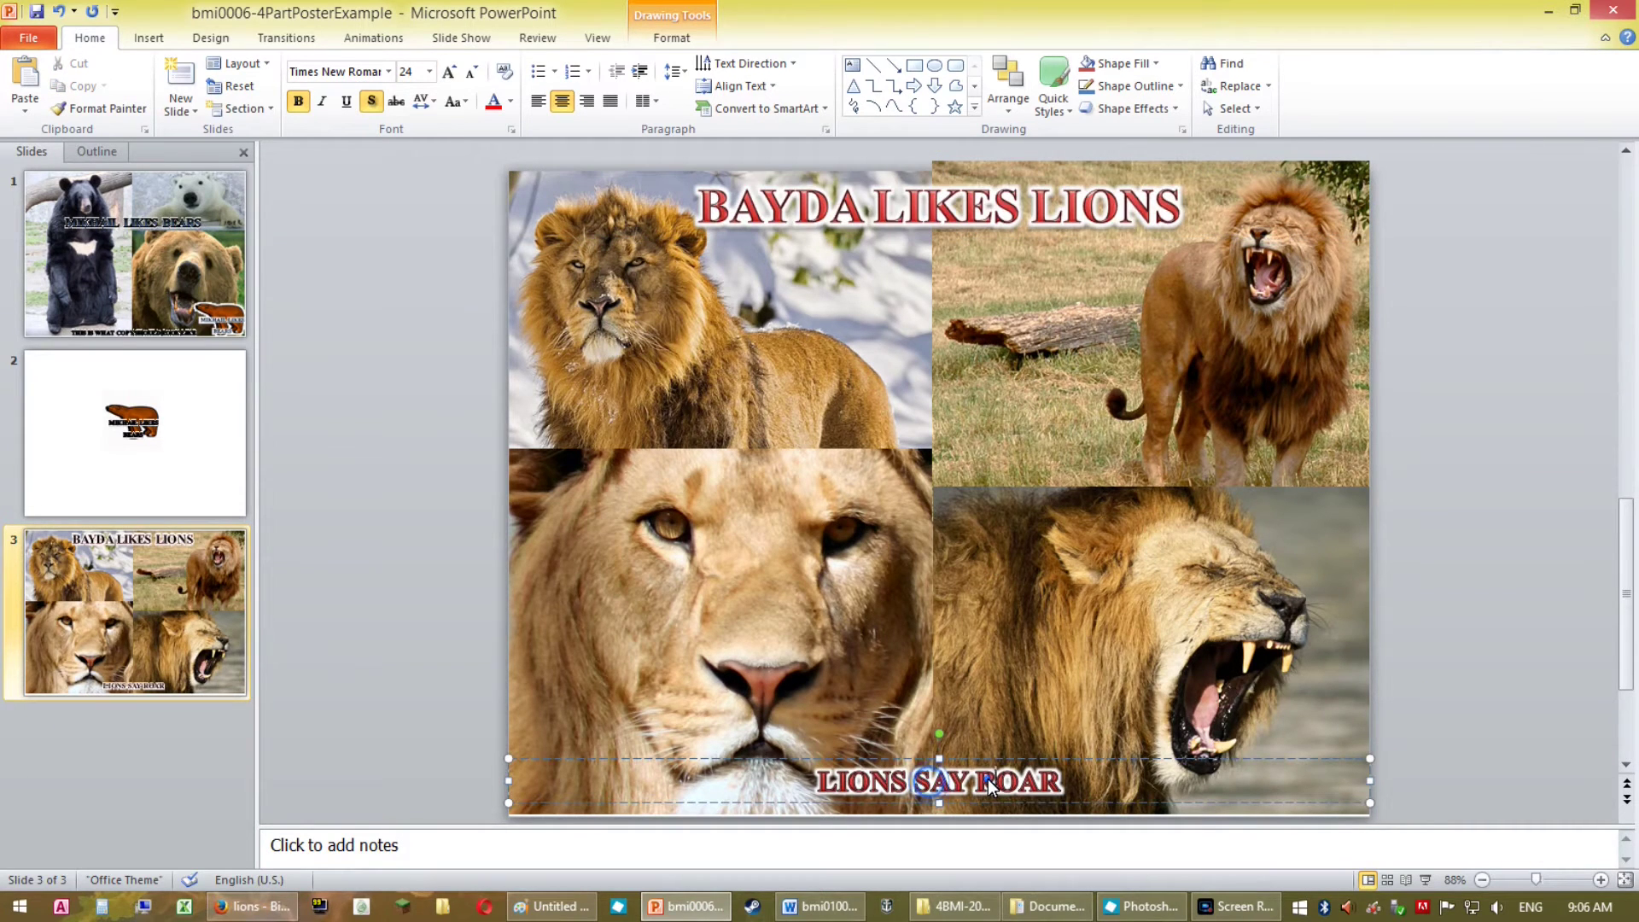
click(429, 74)
click(412, 304)
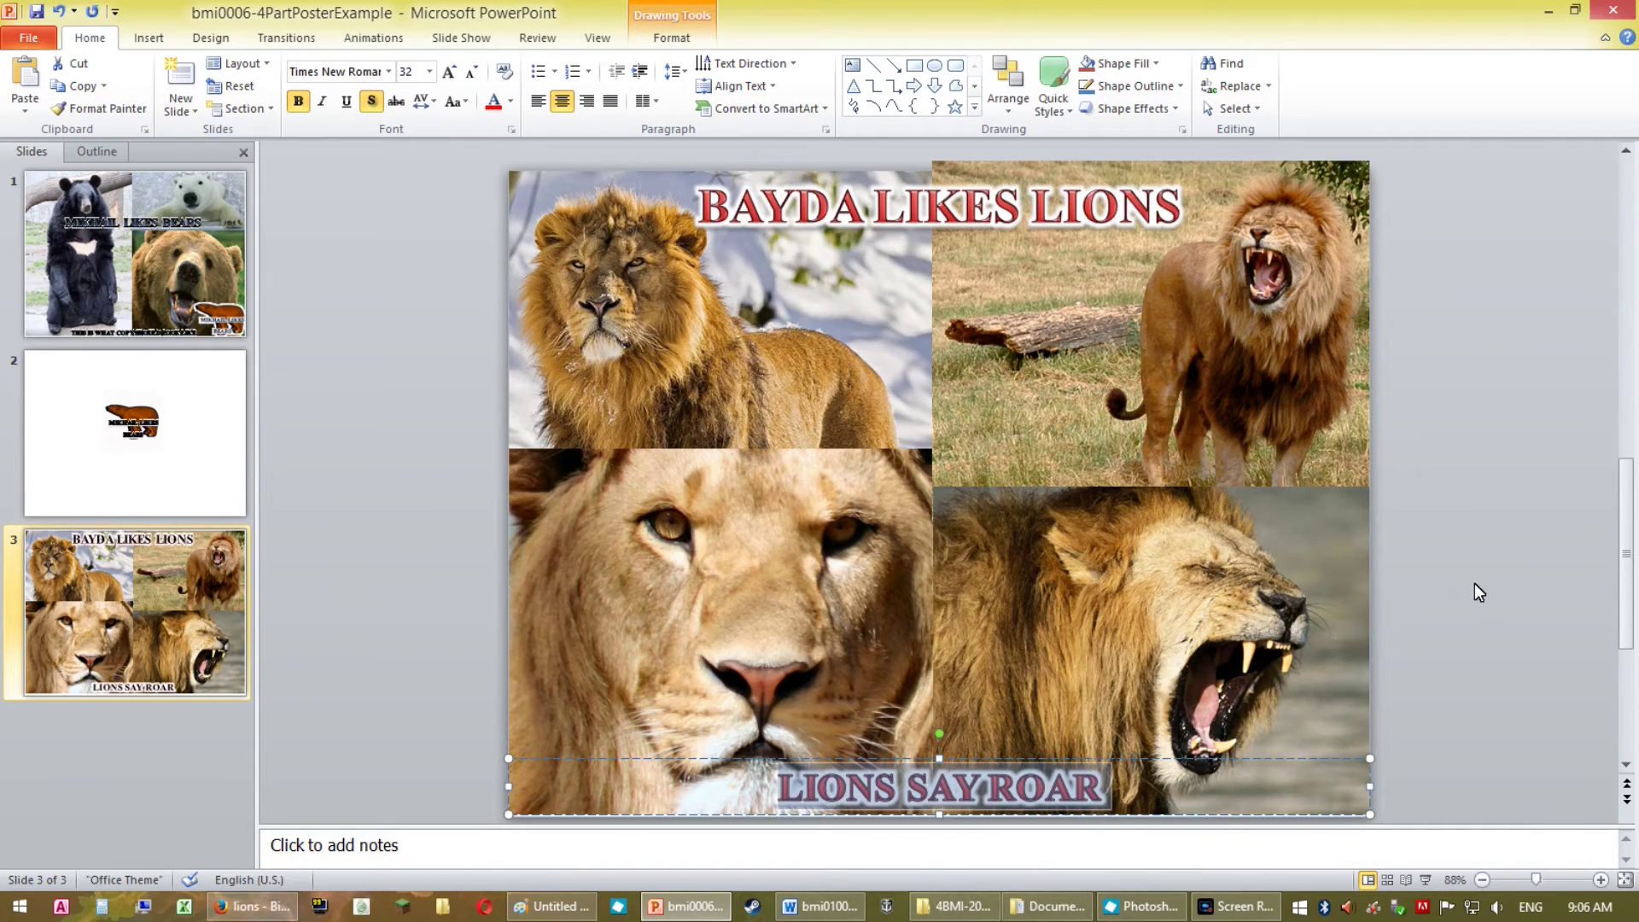
click(1479, 618)
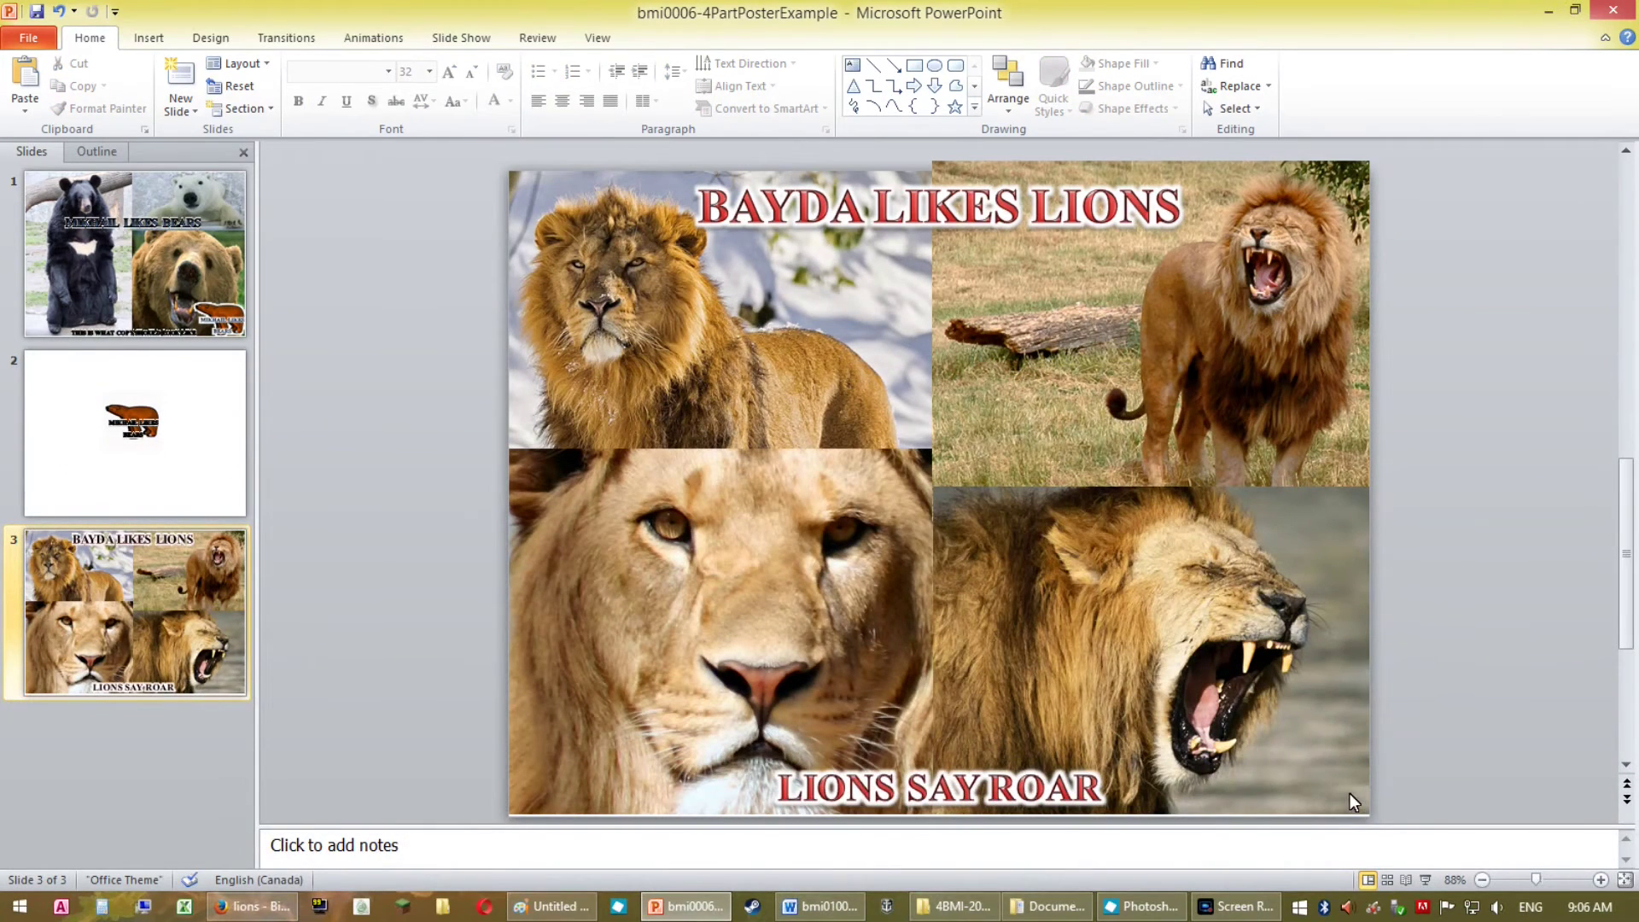
click(1218, 802)
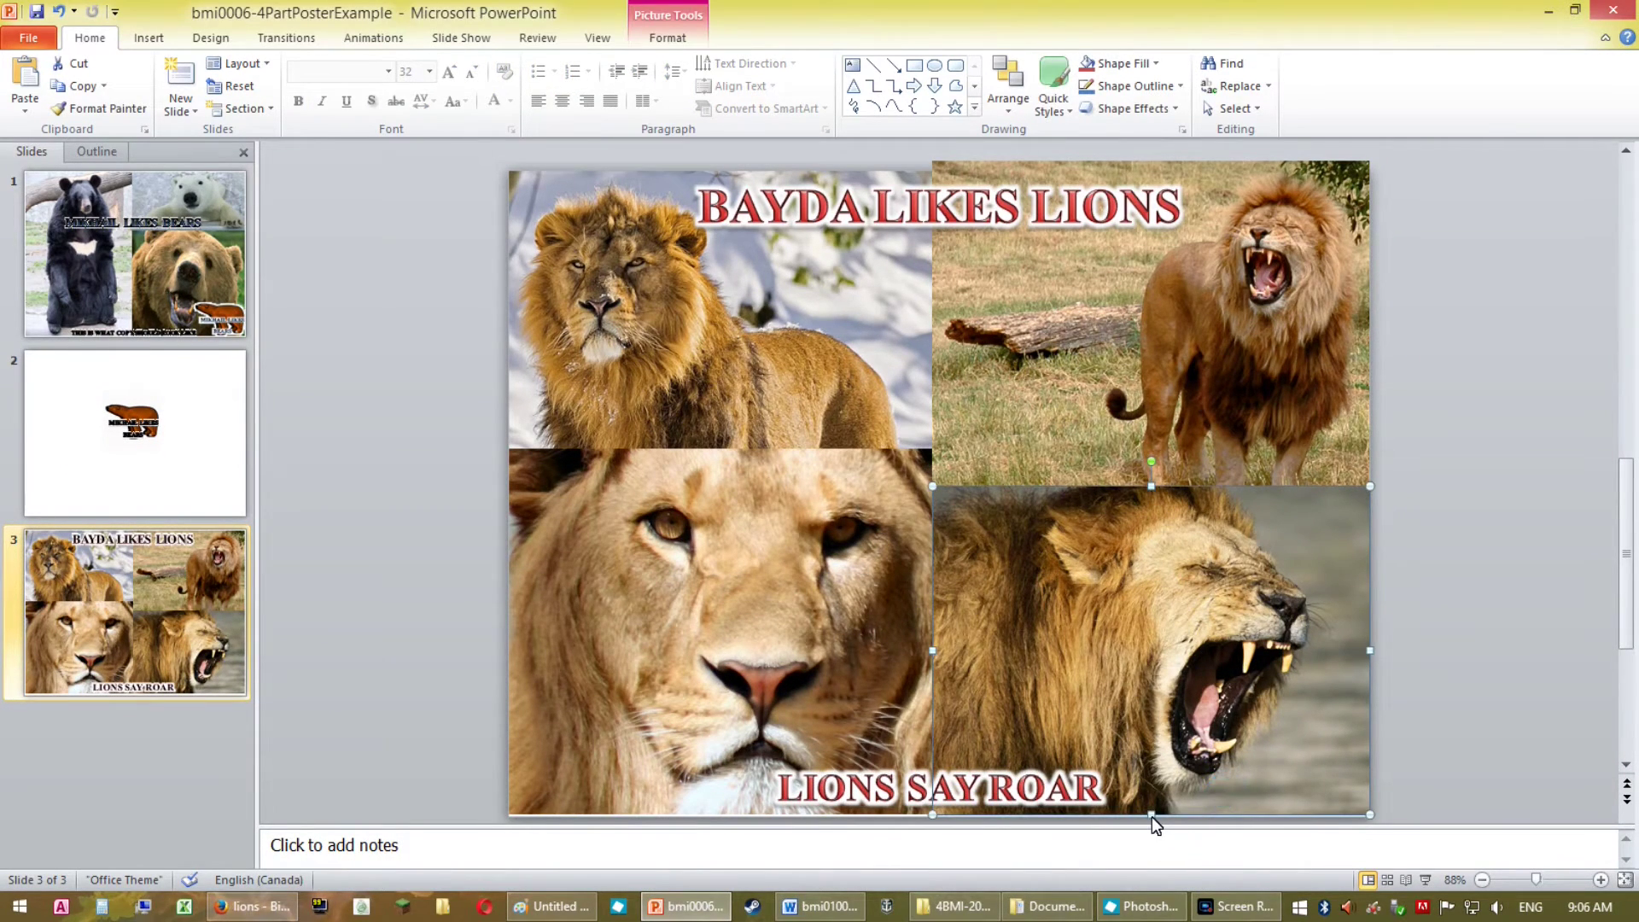
Send the roaring lion picture backward behind the LIONS SAY ROAR text.
scroll(1151, 815, down, 2)
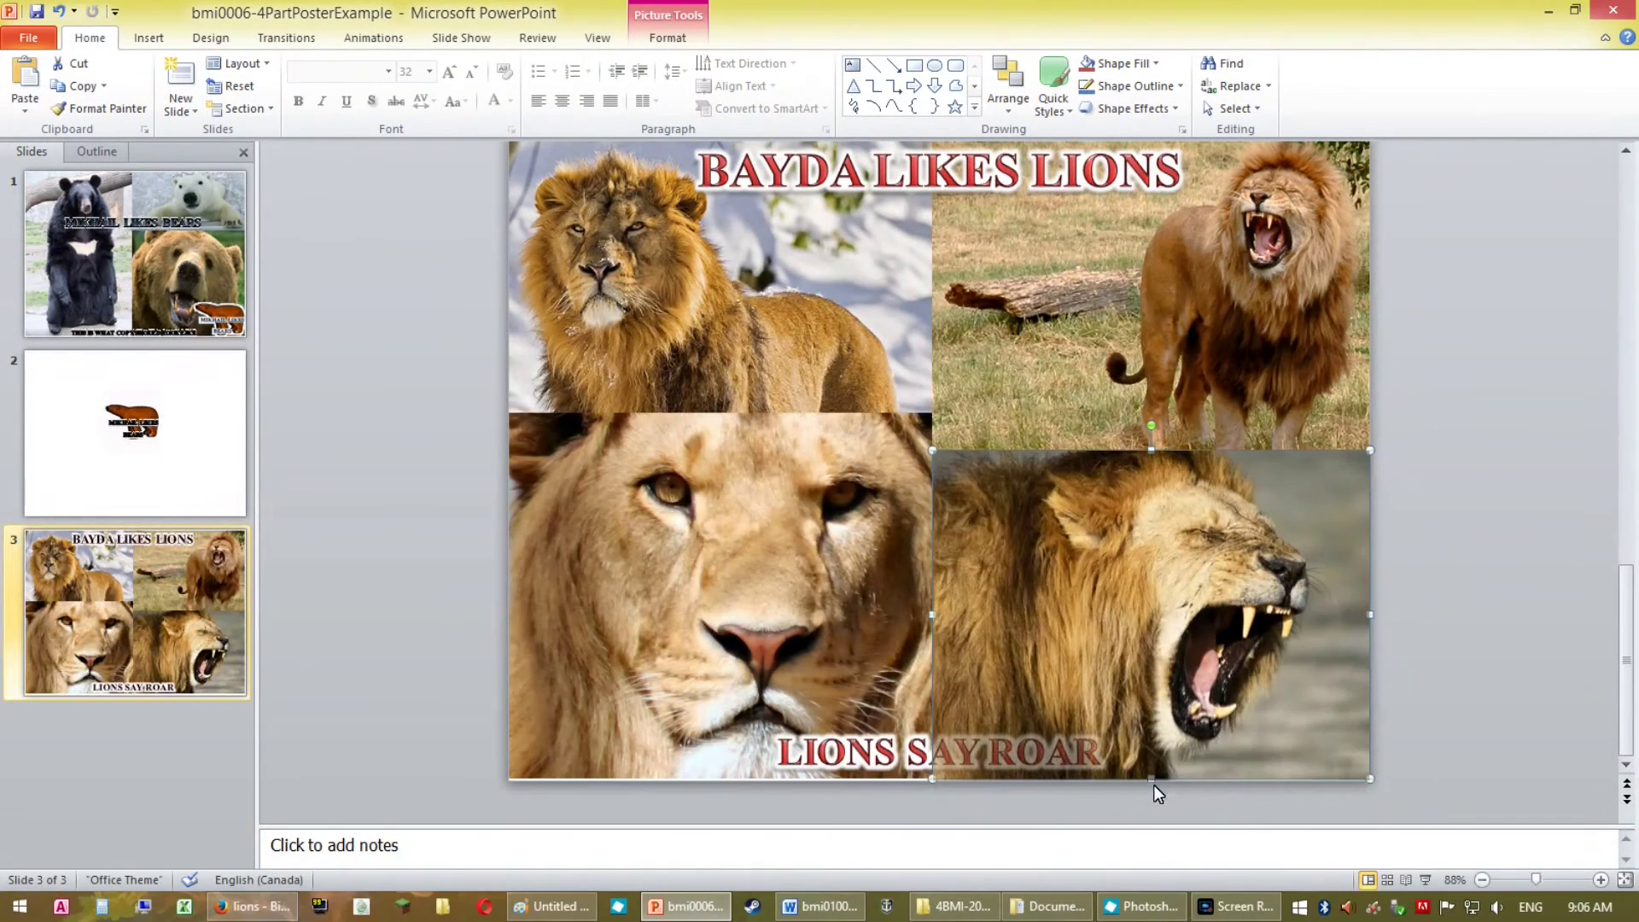
key(ctrl+shift+bracketleft)
click(700, 710)
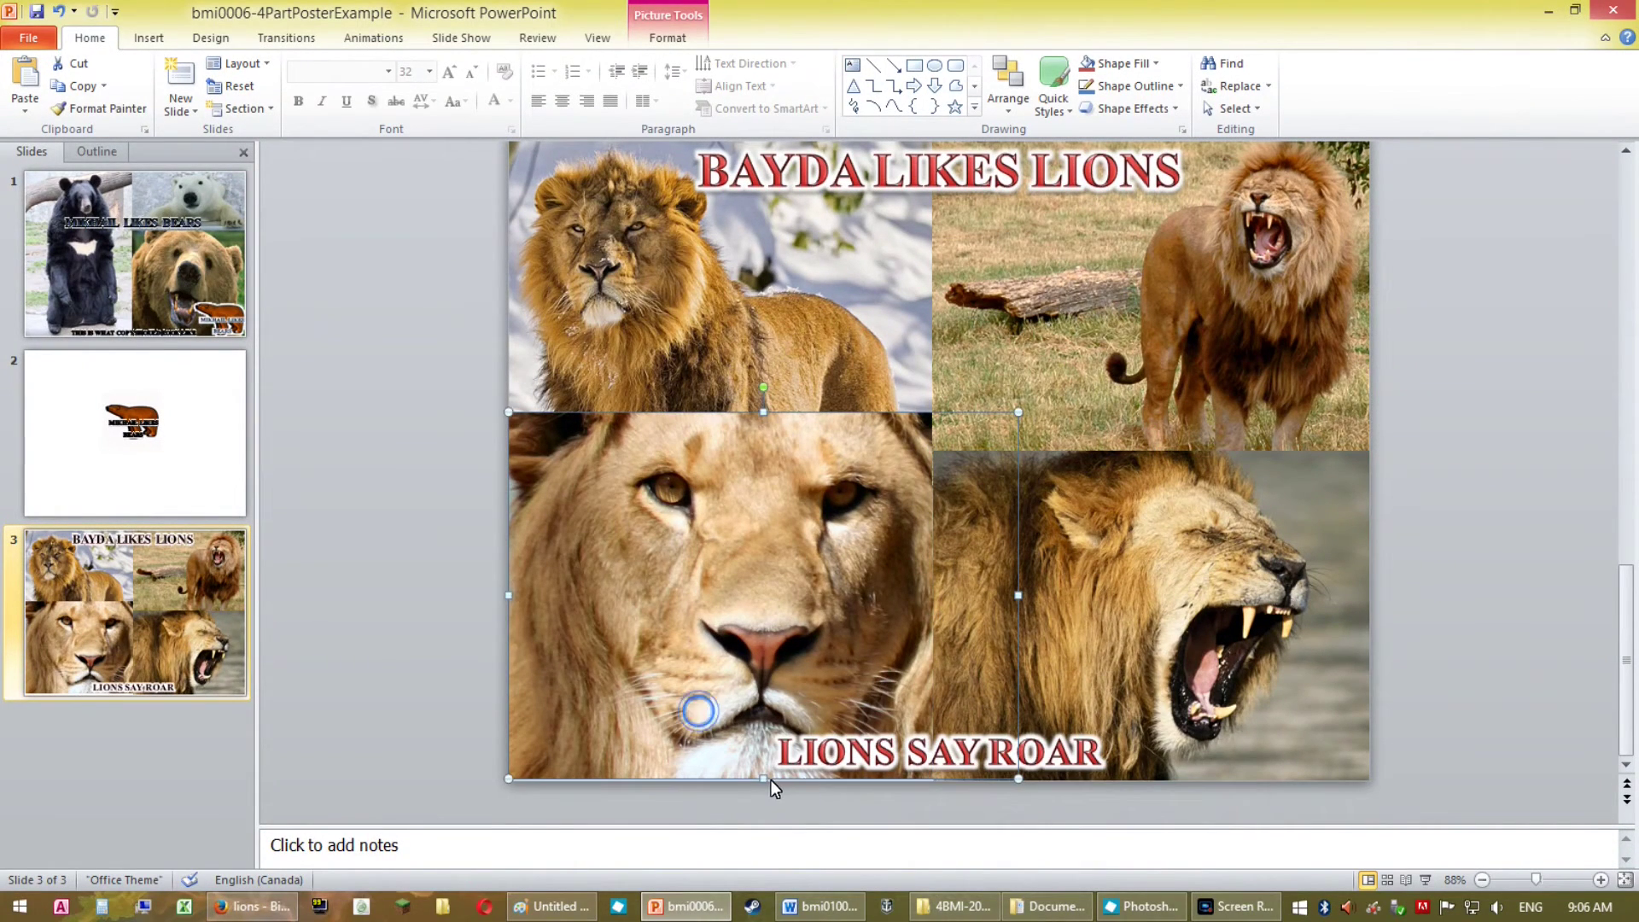
drag(765, 781, 756, 780)
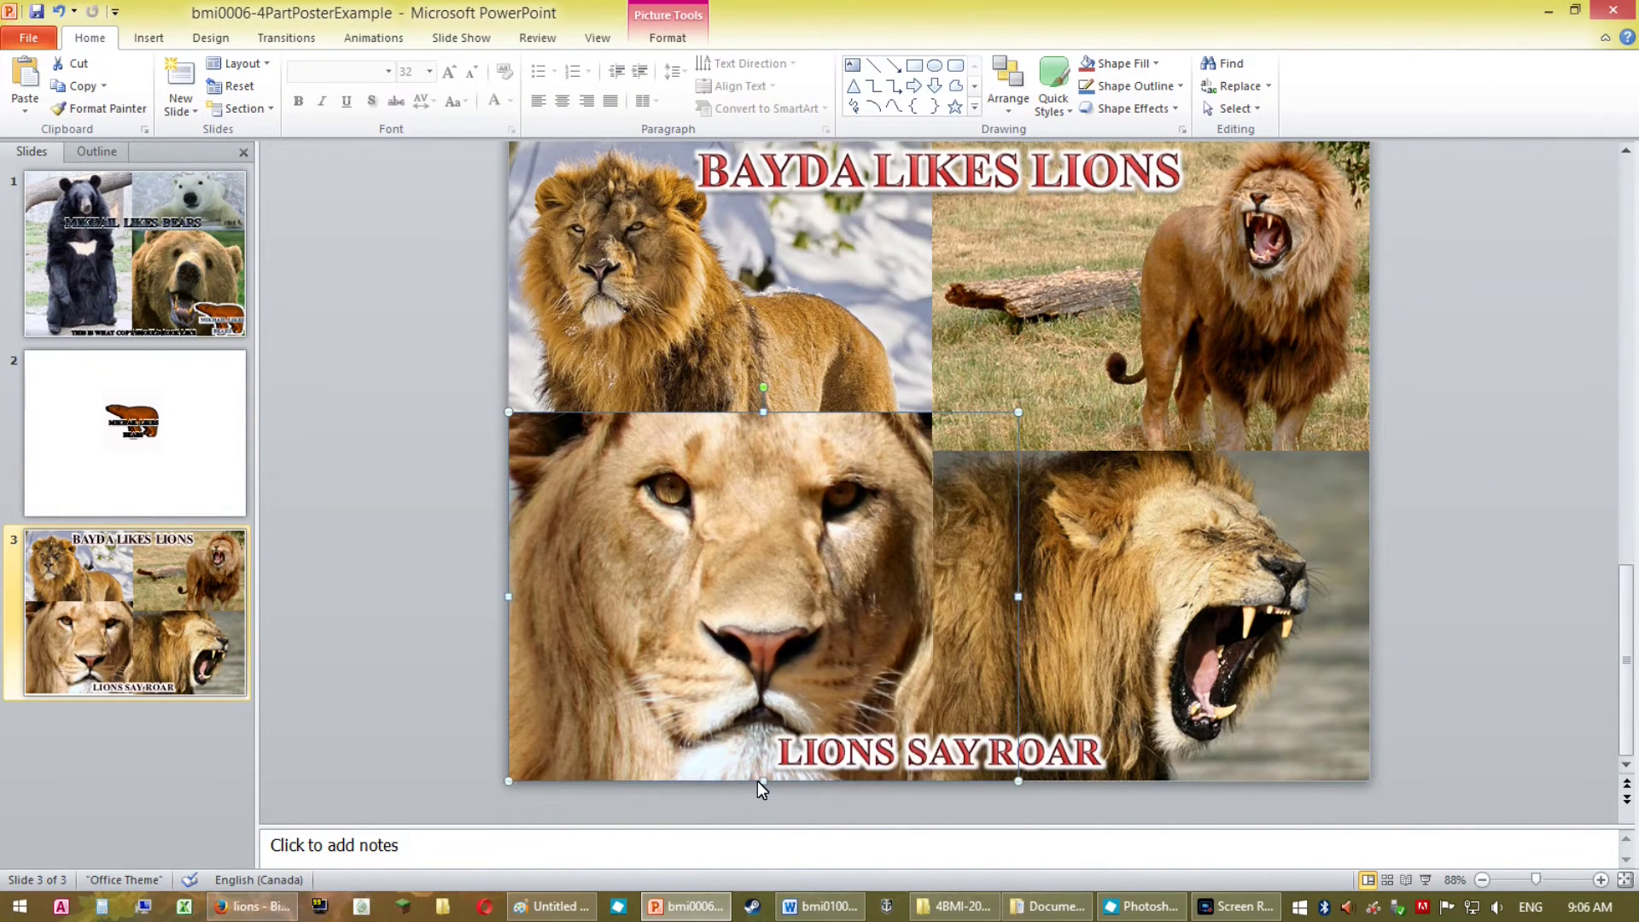
Glance at slide 2, then select the poster's title and slogan lines to check them.
click(165, 470)
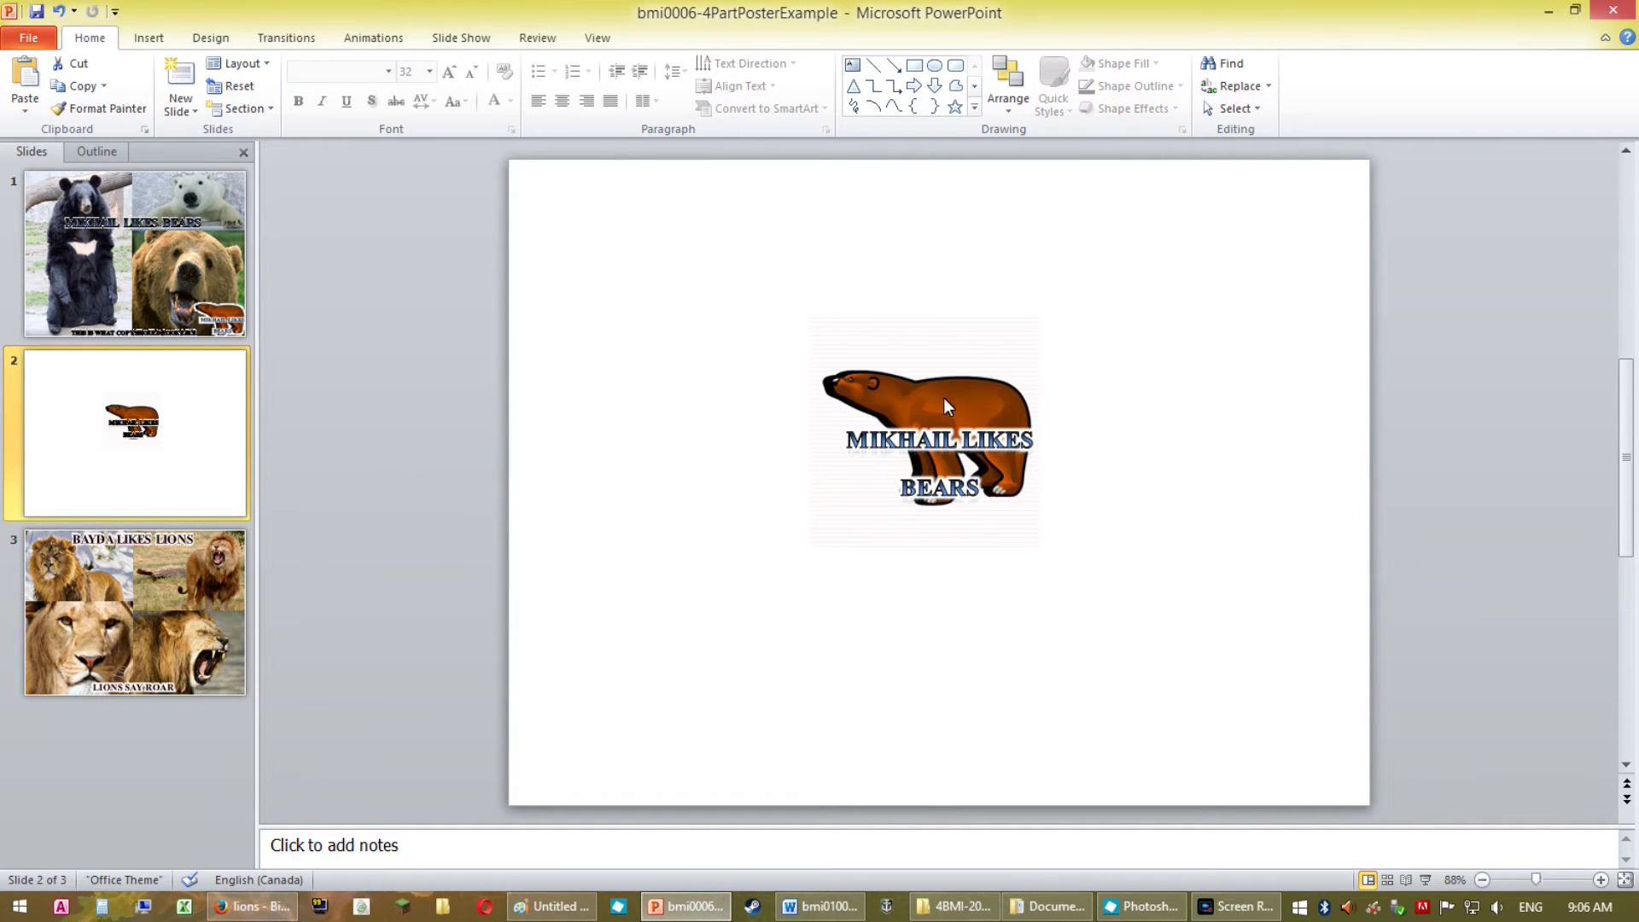
click(142, 607)
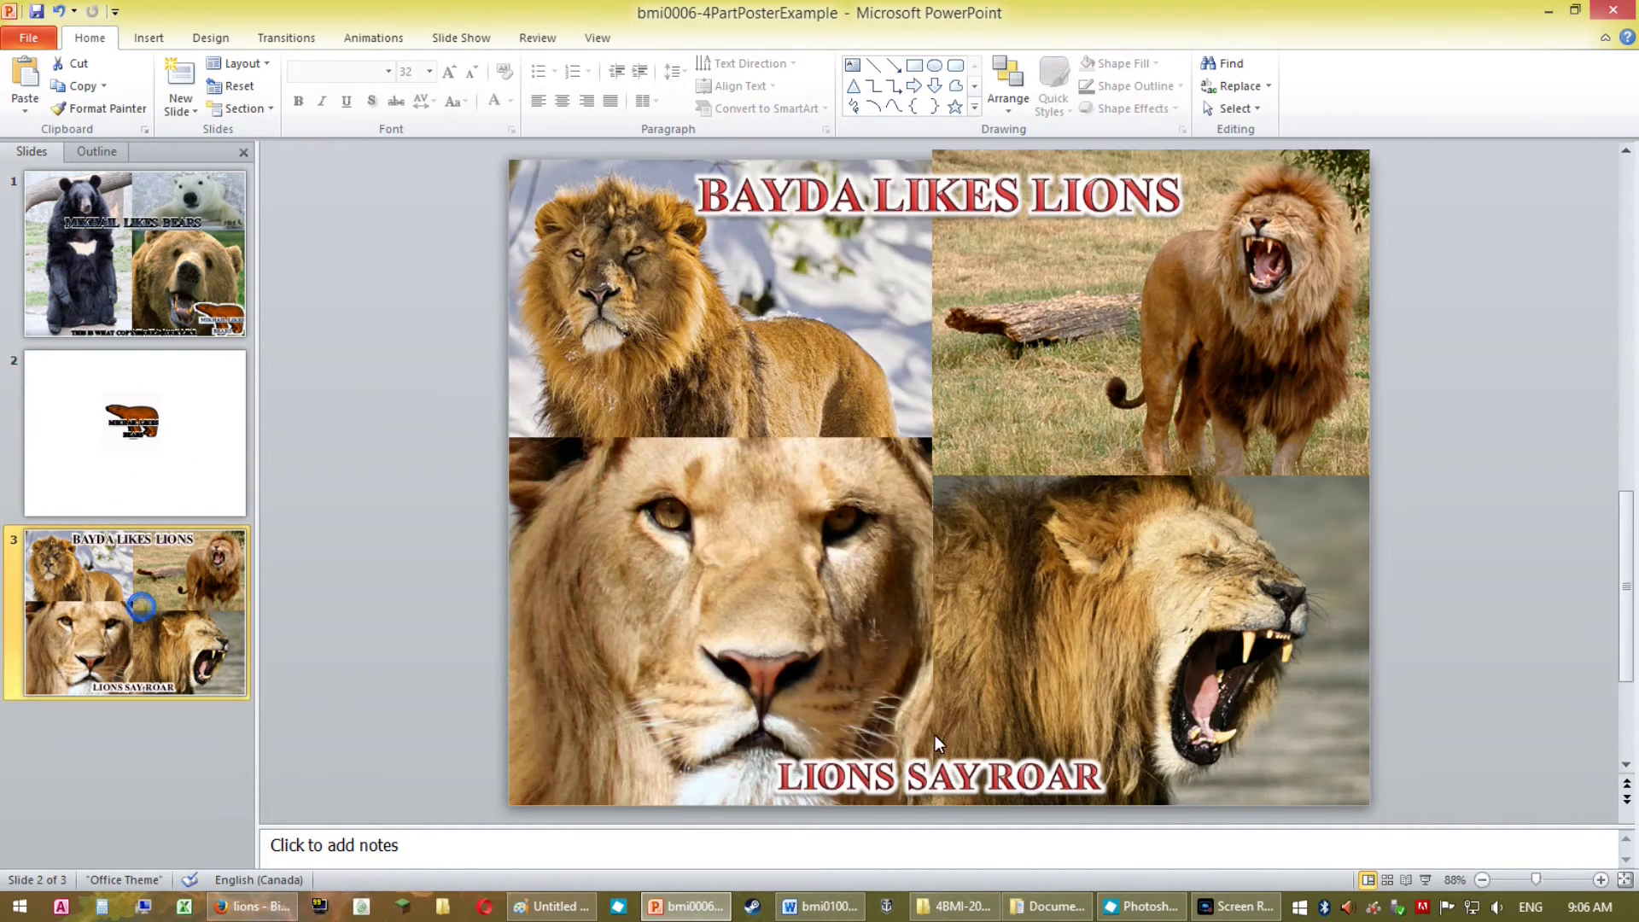
click(796, 186)
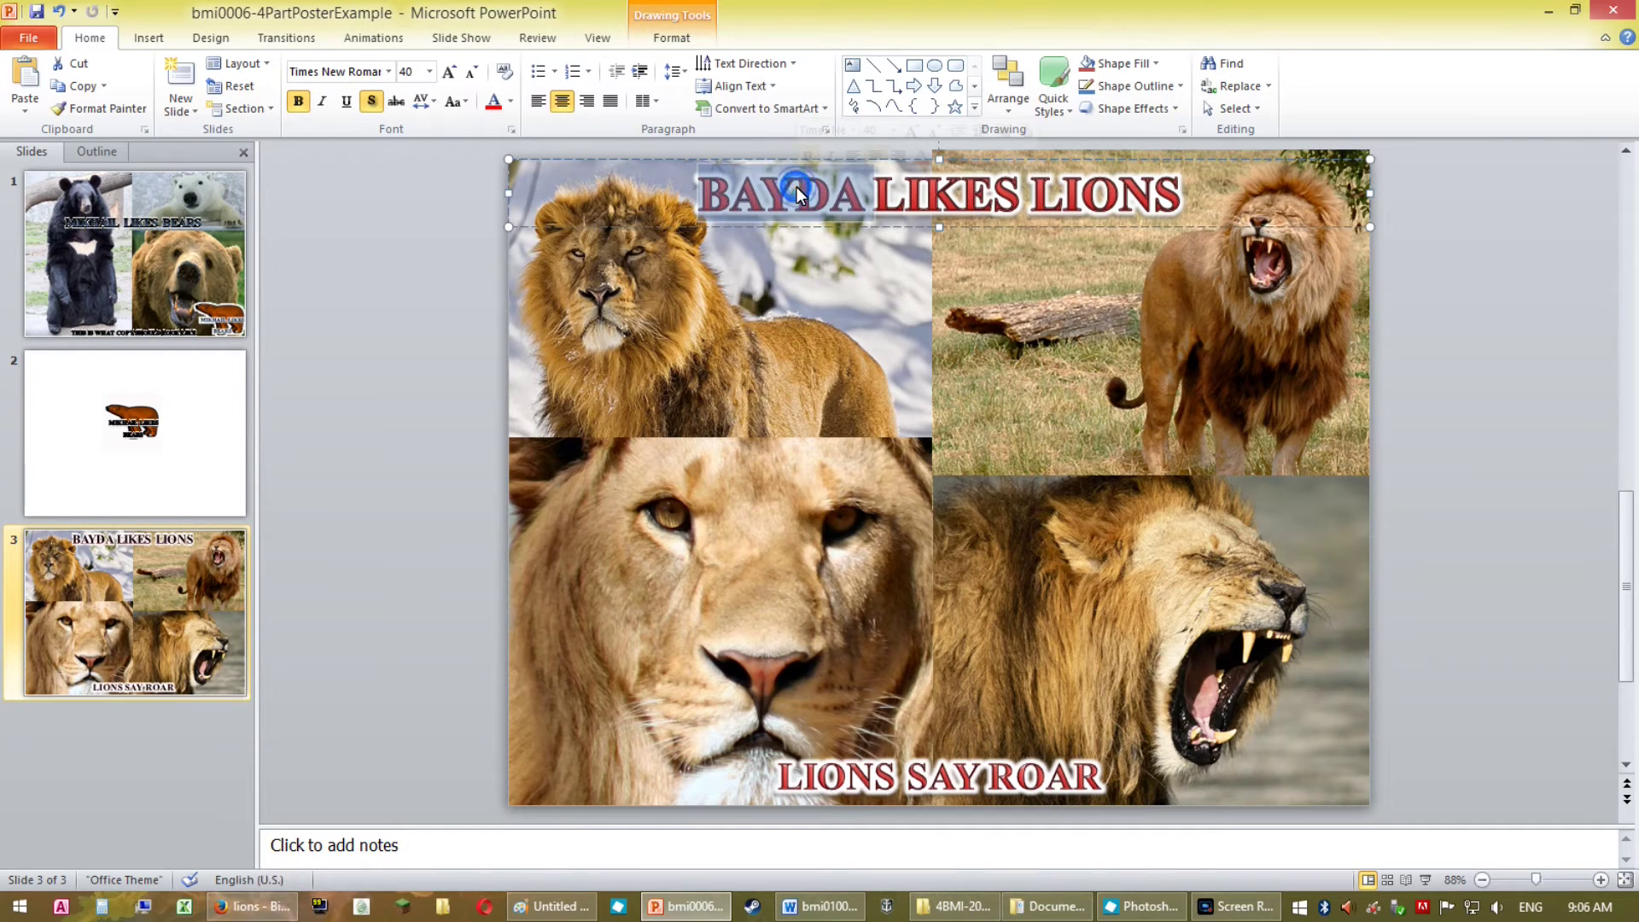
triple_click(962, 198)
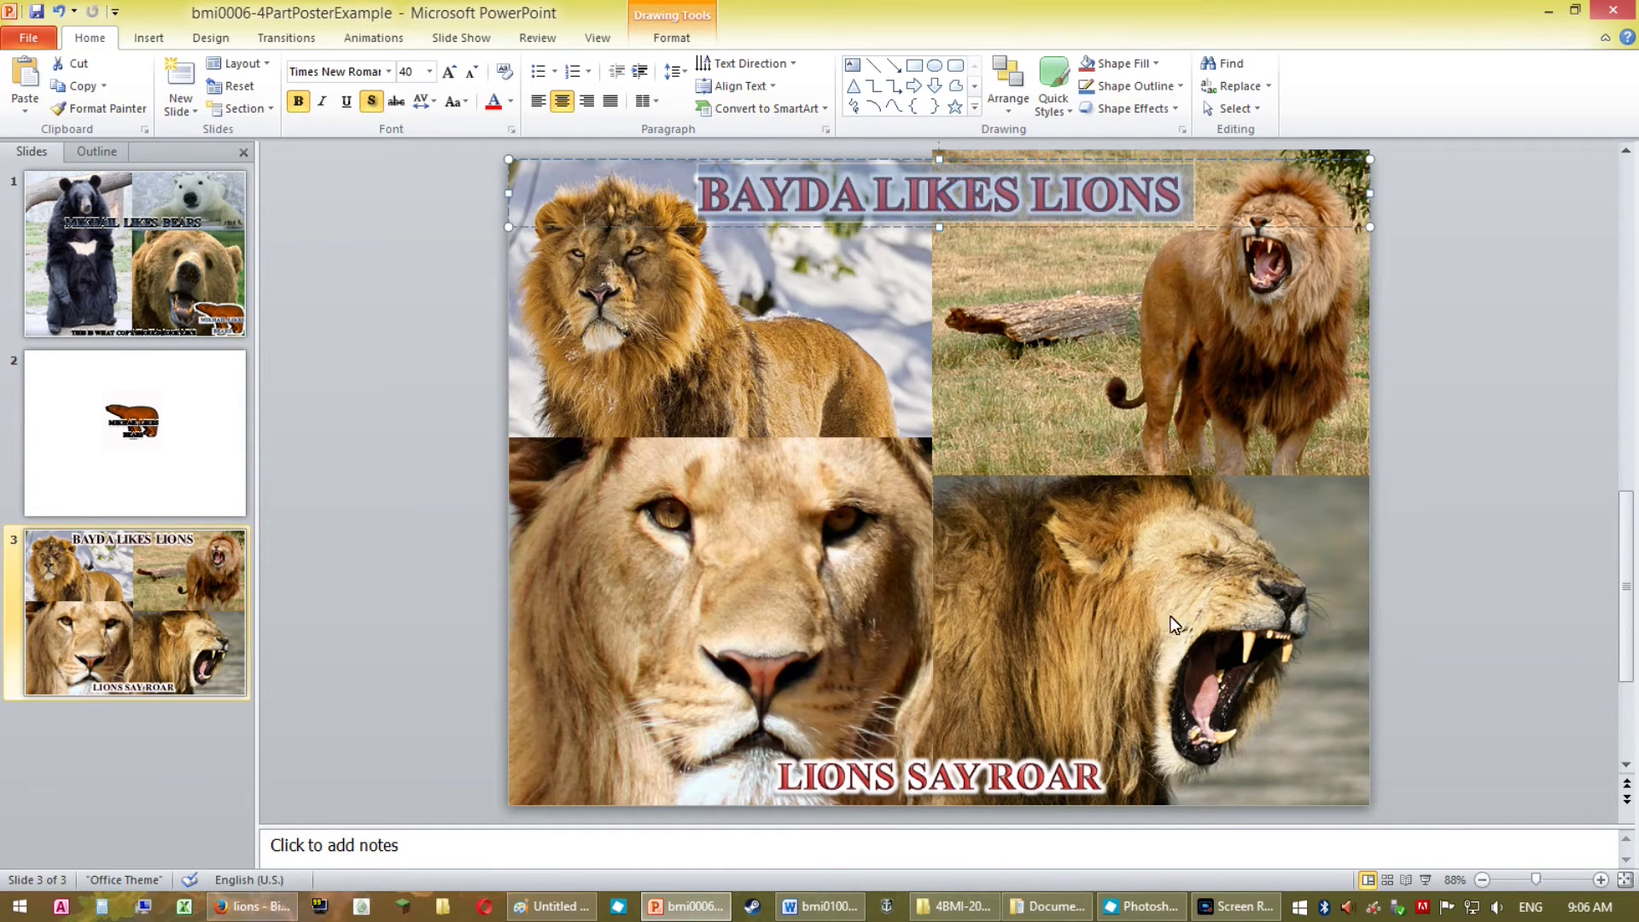
triple_click(954, 784)
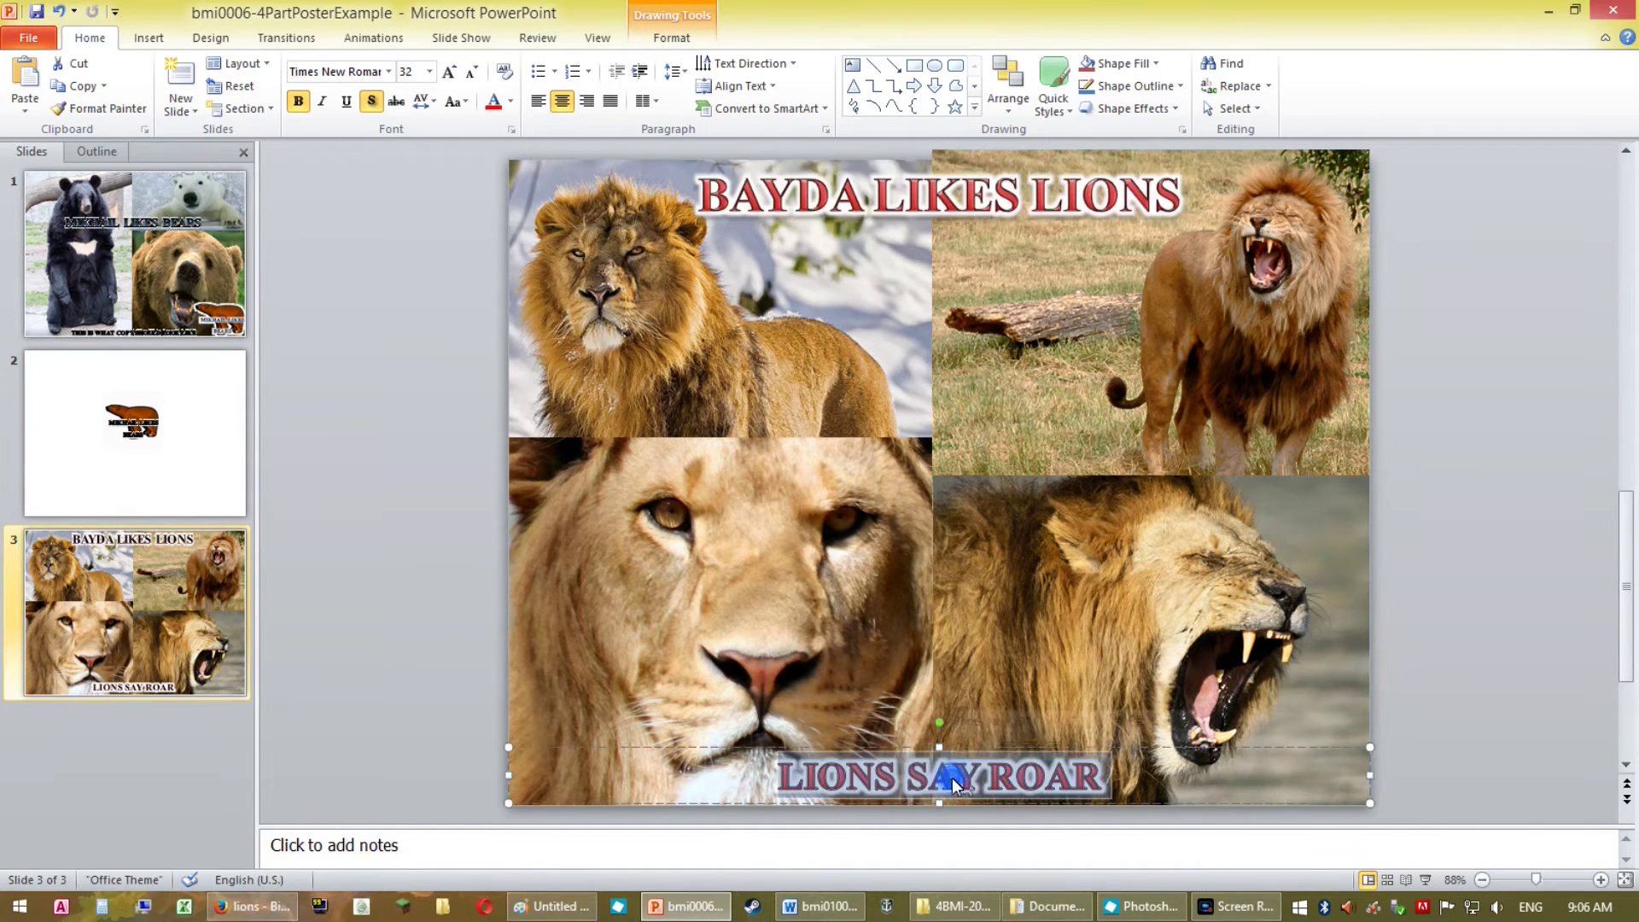
click(1502, 608)
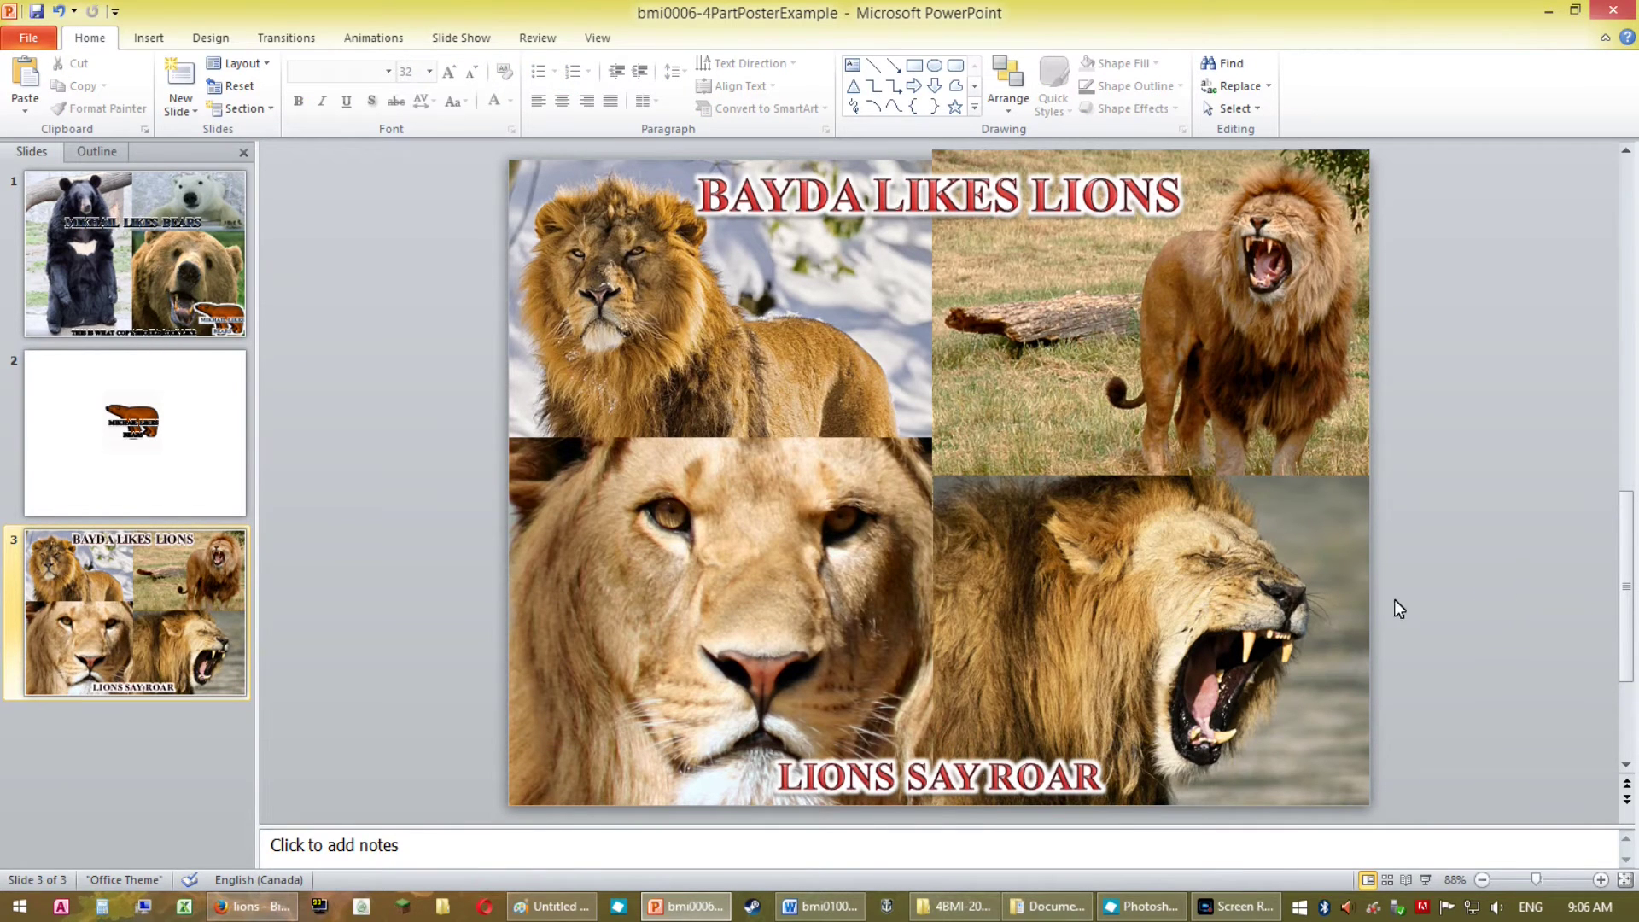
click(266, 893)
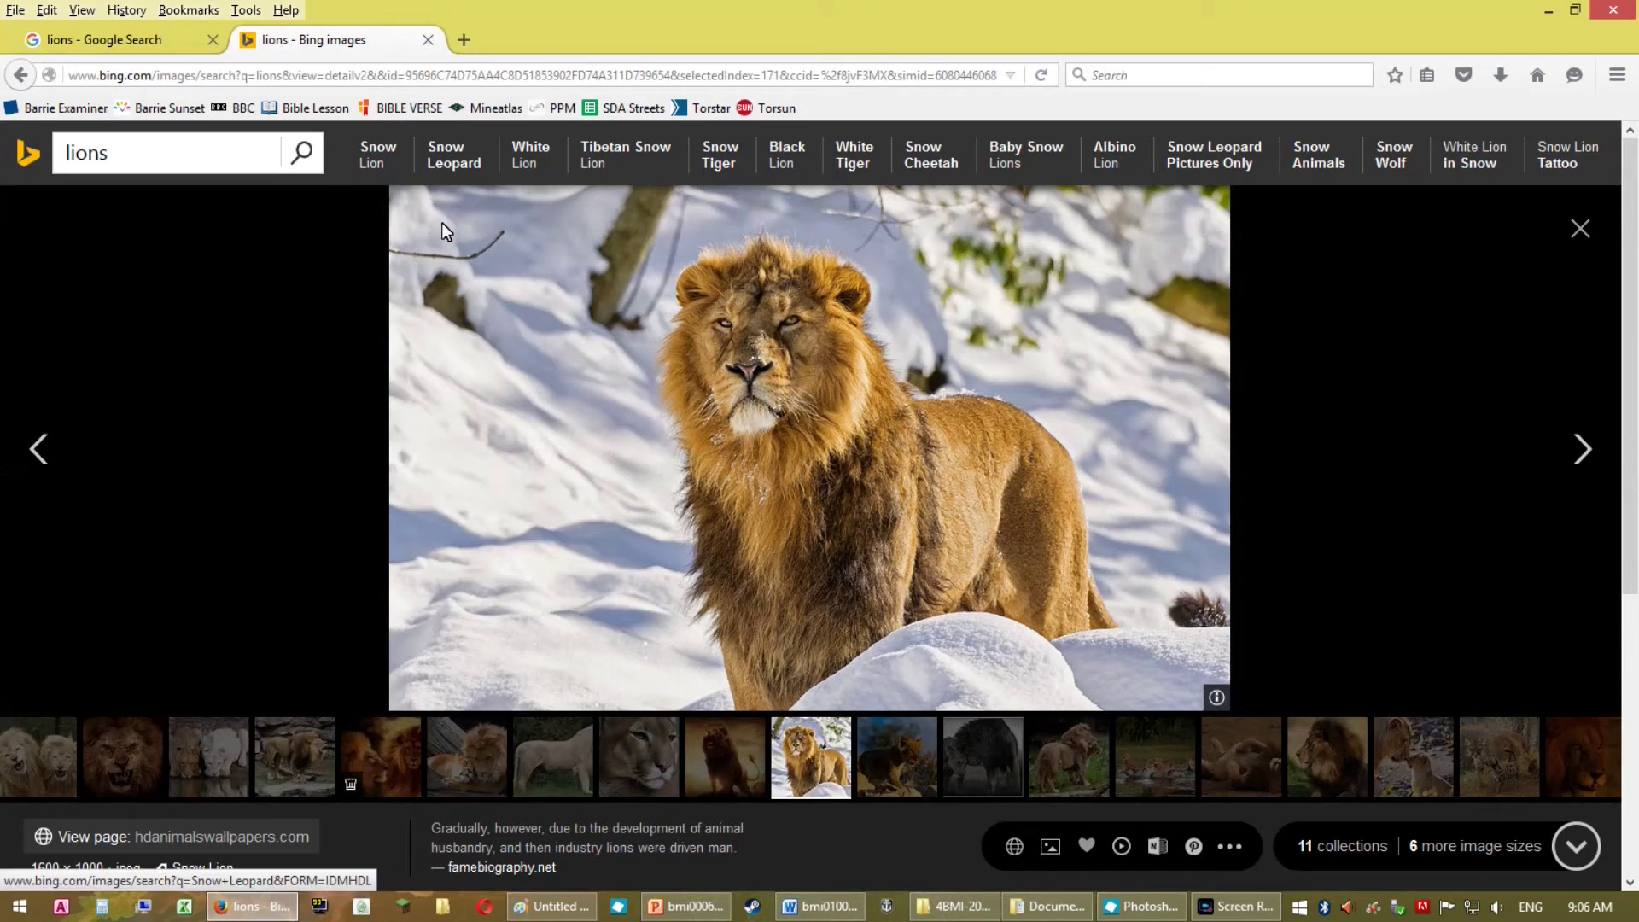
Close the viewer and search Bing Images for 'lion icon'.
click(1581, 228)
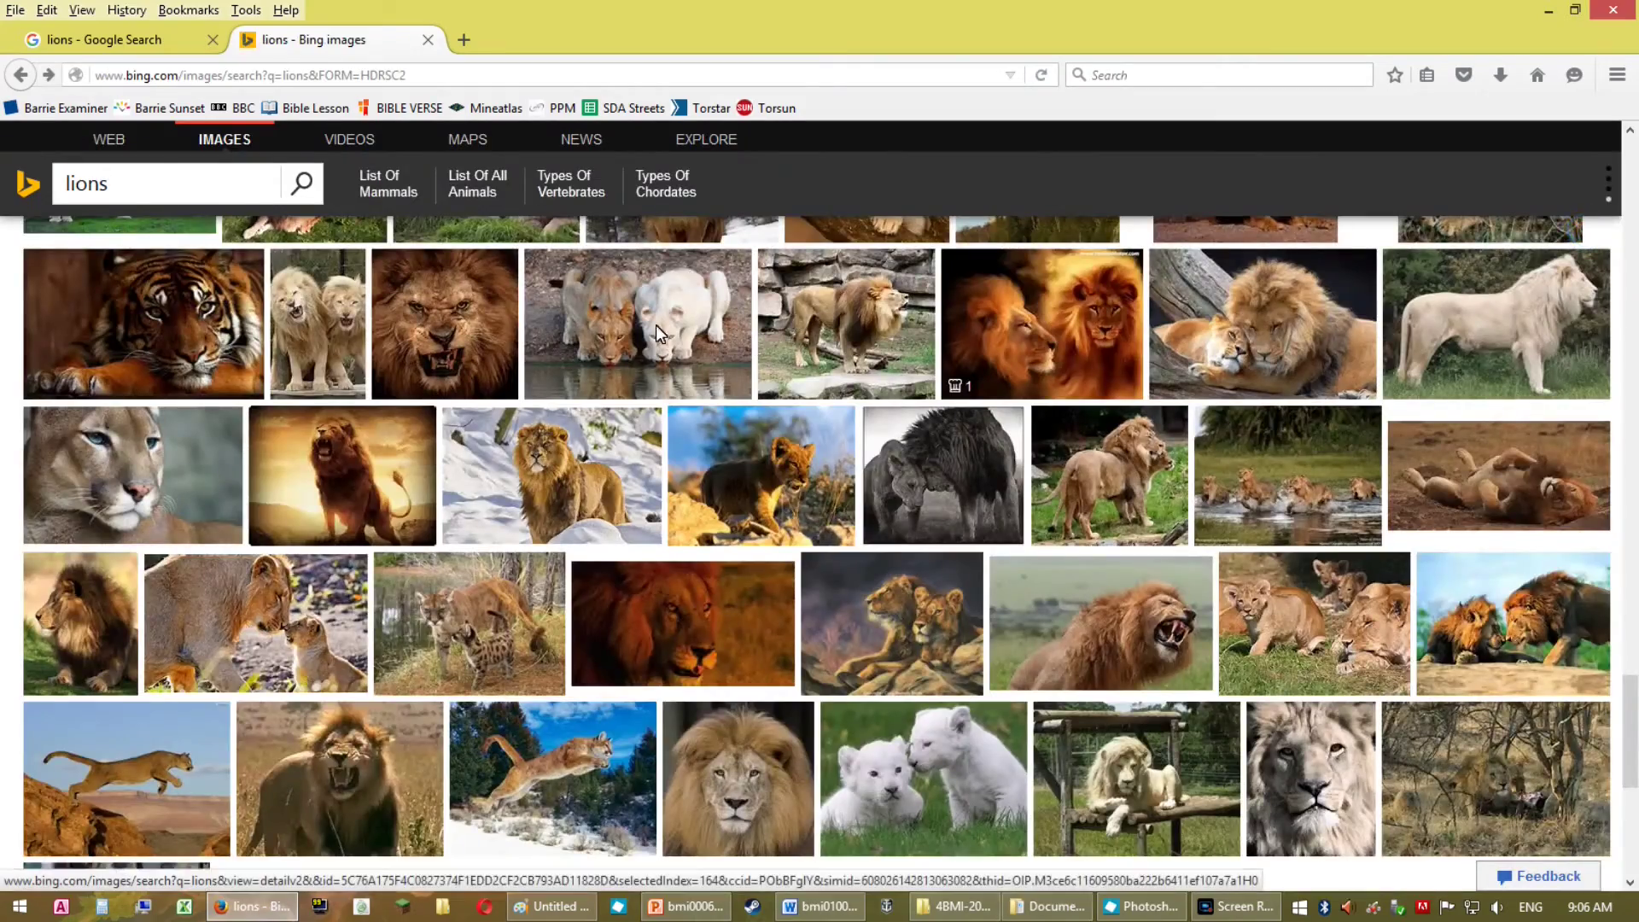
scroll(653, 359, down, 5)
scroll(649, 402, up, 15)
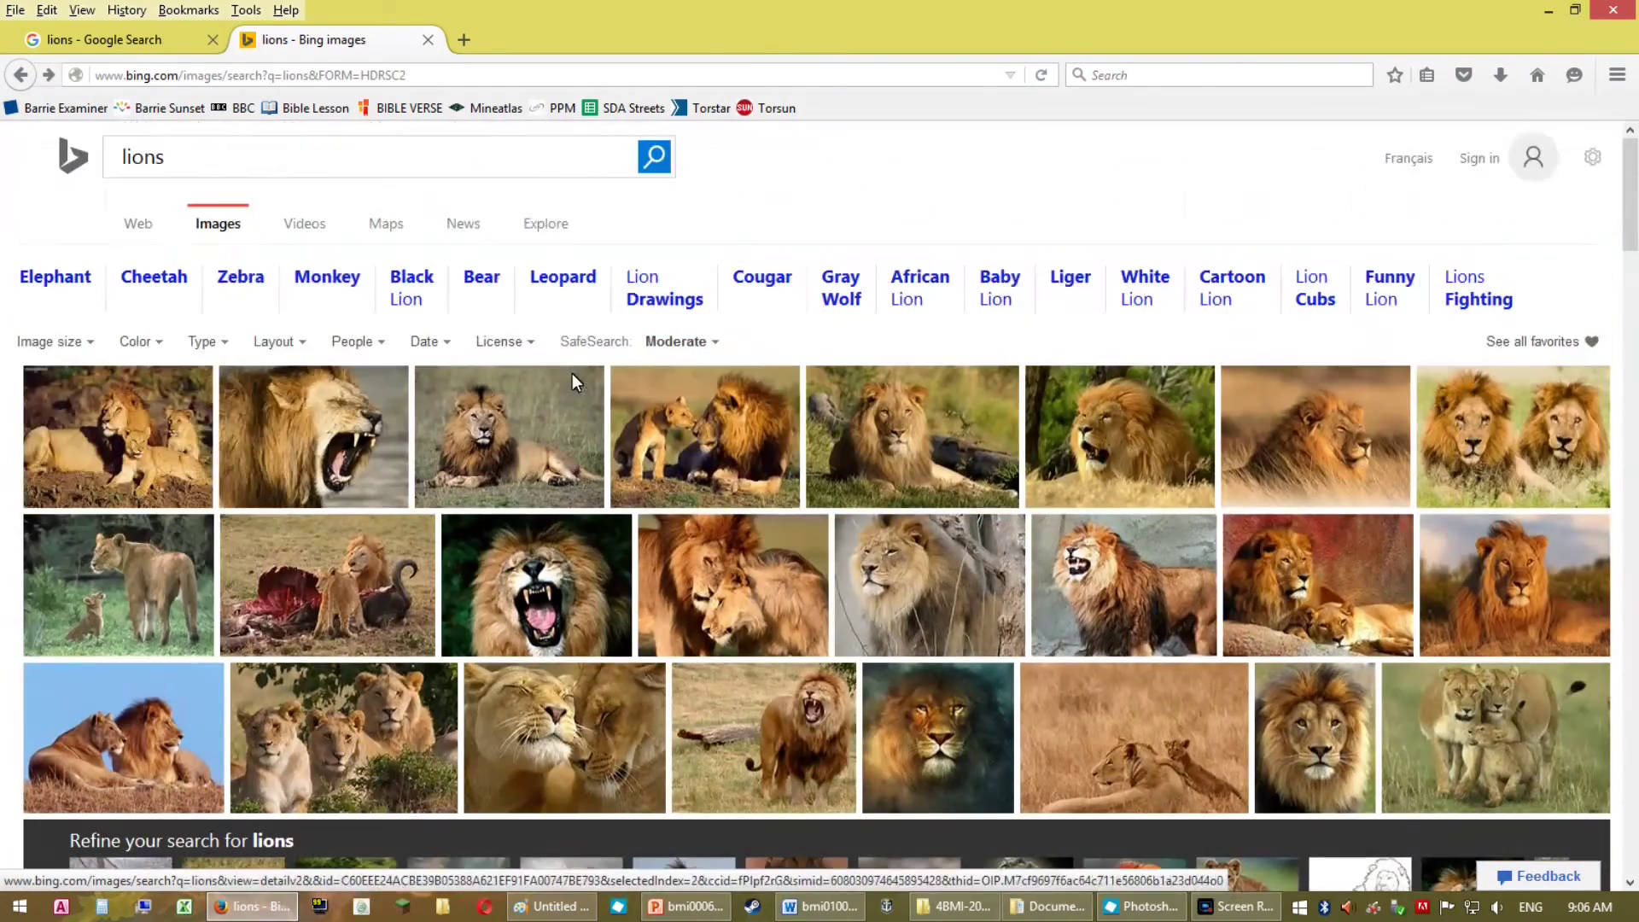
double_click(119, 157)
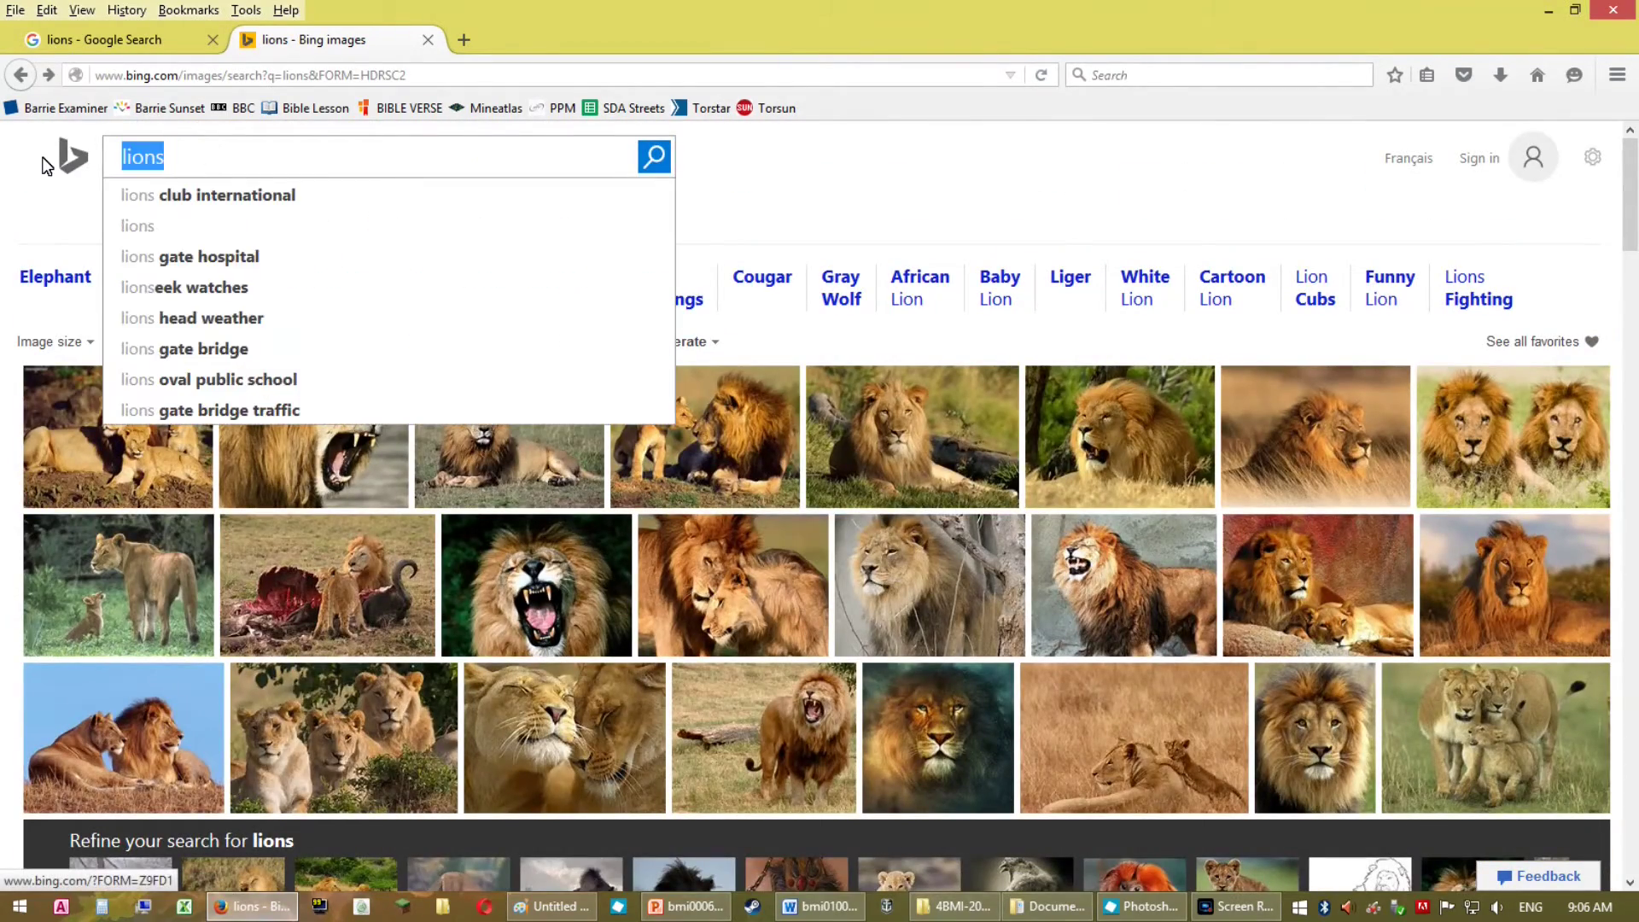
text(lion icon)
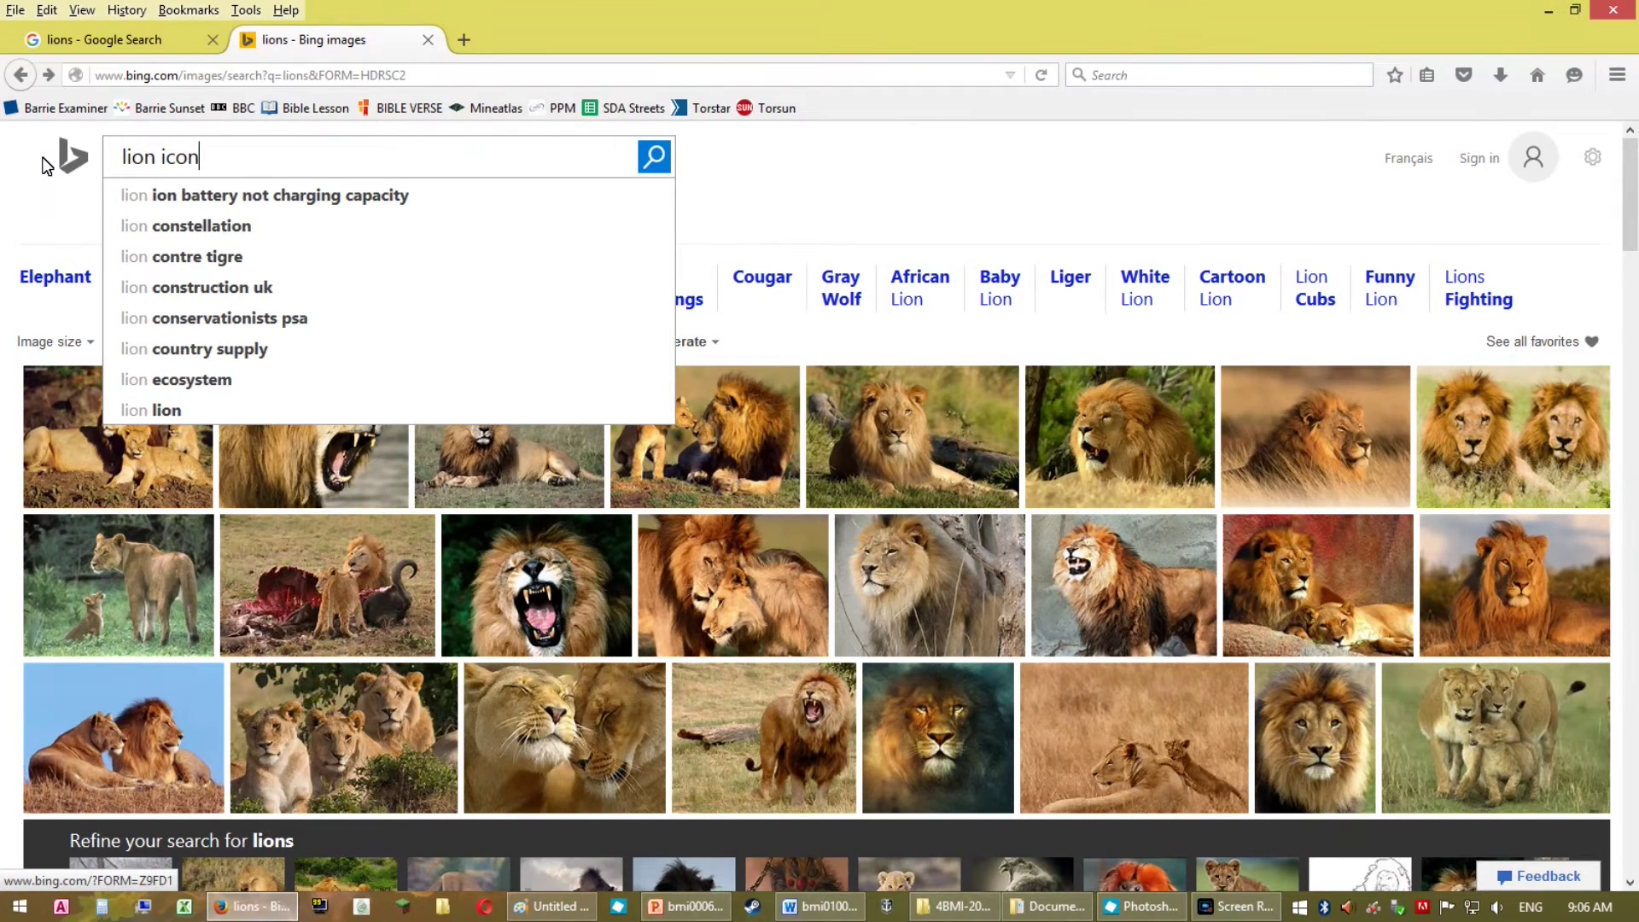
key(BackSpace)
key(BackSpace)
key(BackSpace)
key(BackSpace)
text(logo)
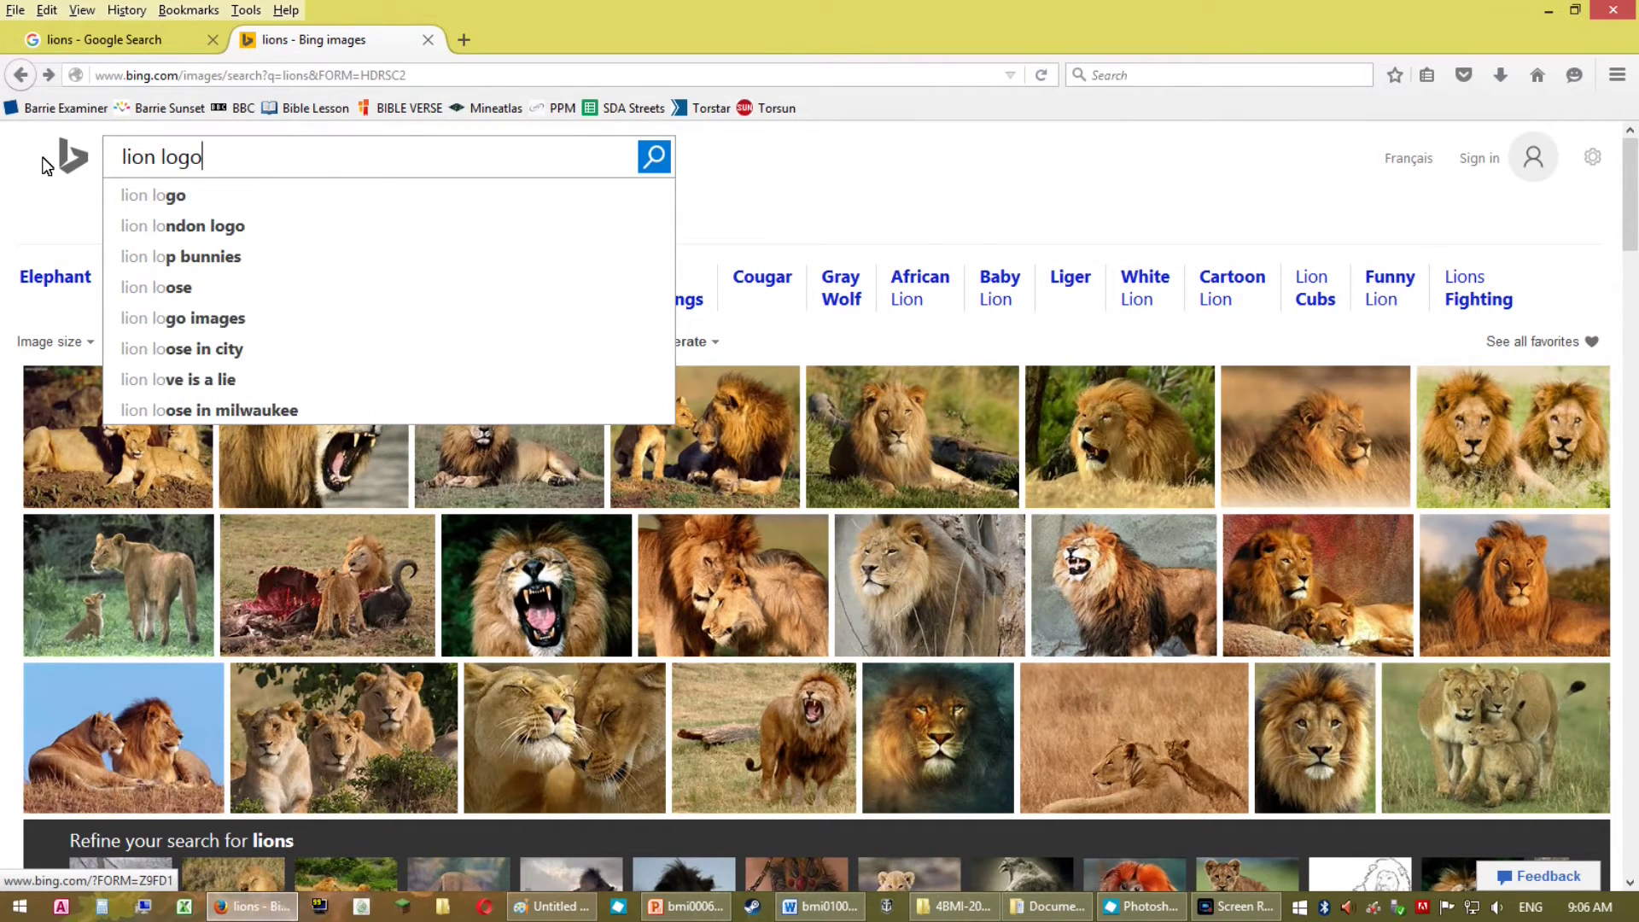
key(BackSpace)
key(BackSpace)
key(BackSpace)
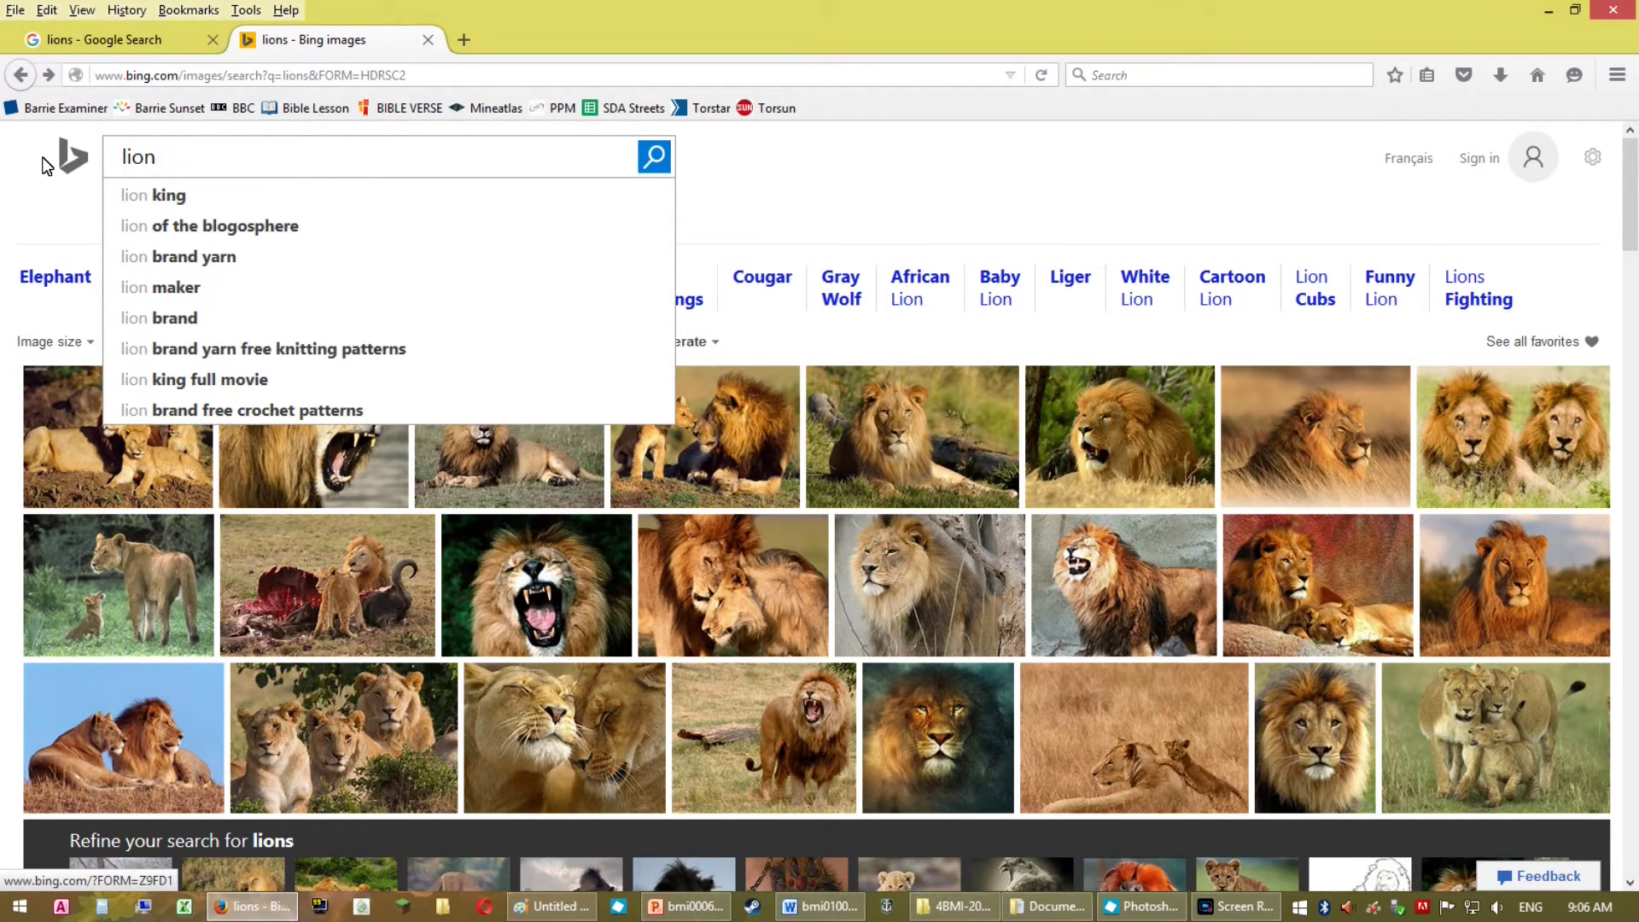
text(icon)
key(Return)
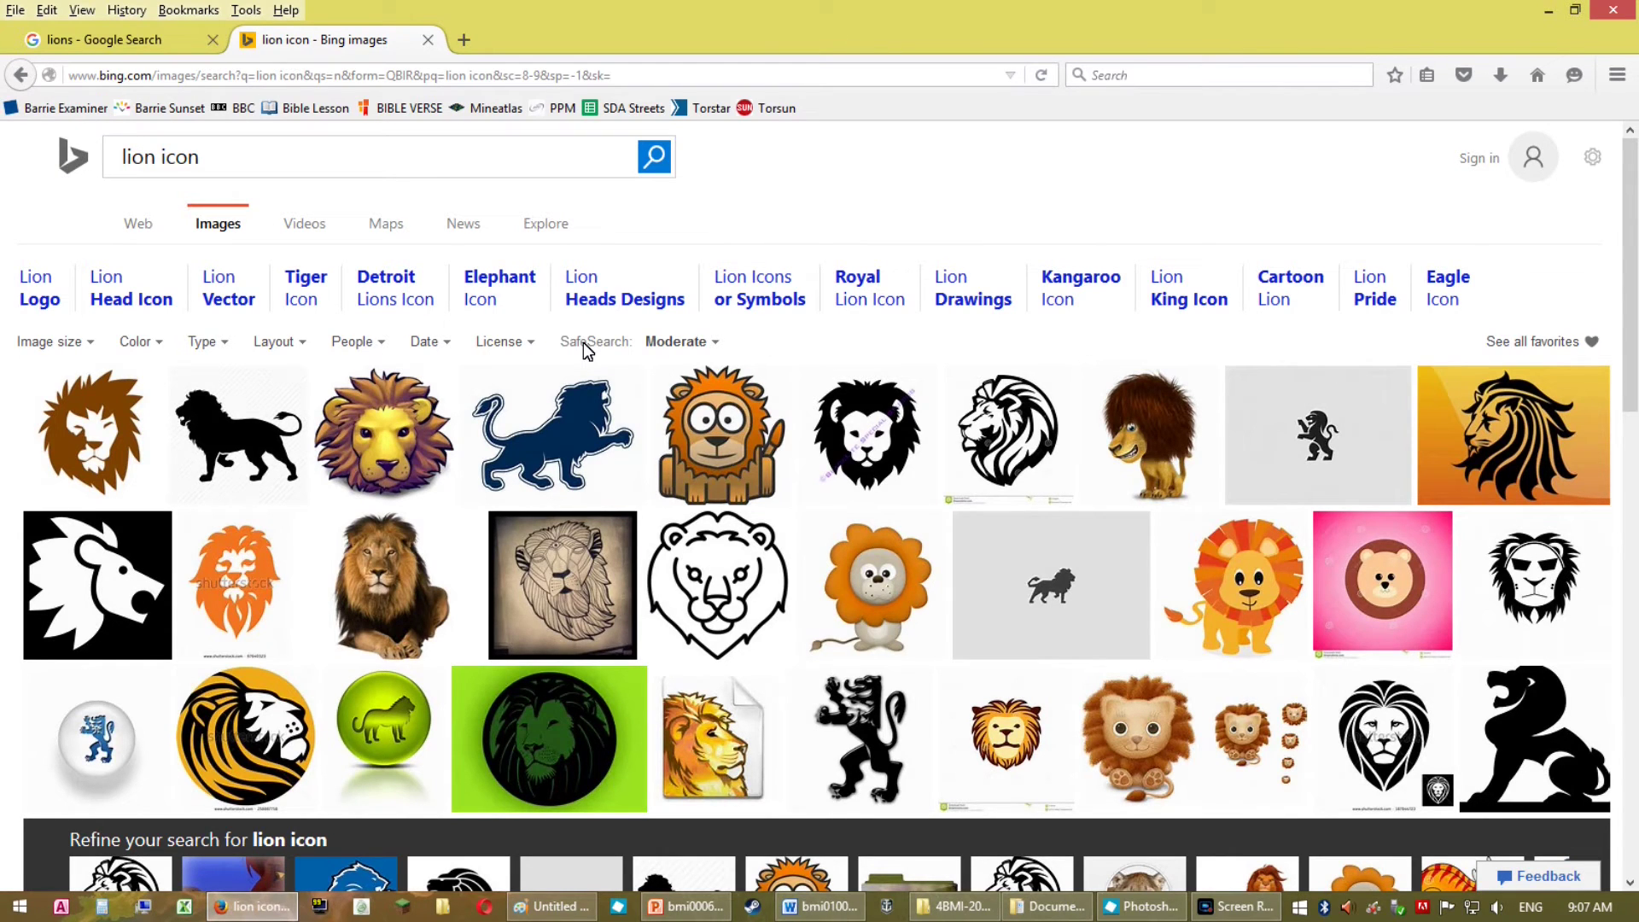
Open the yellow cartoon lion-head result and copy the image.
click(396, 436)
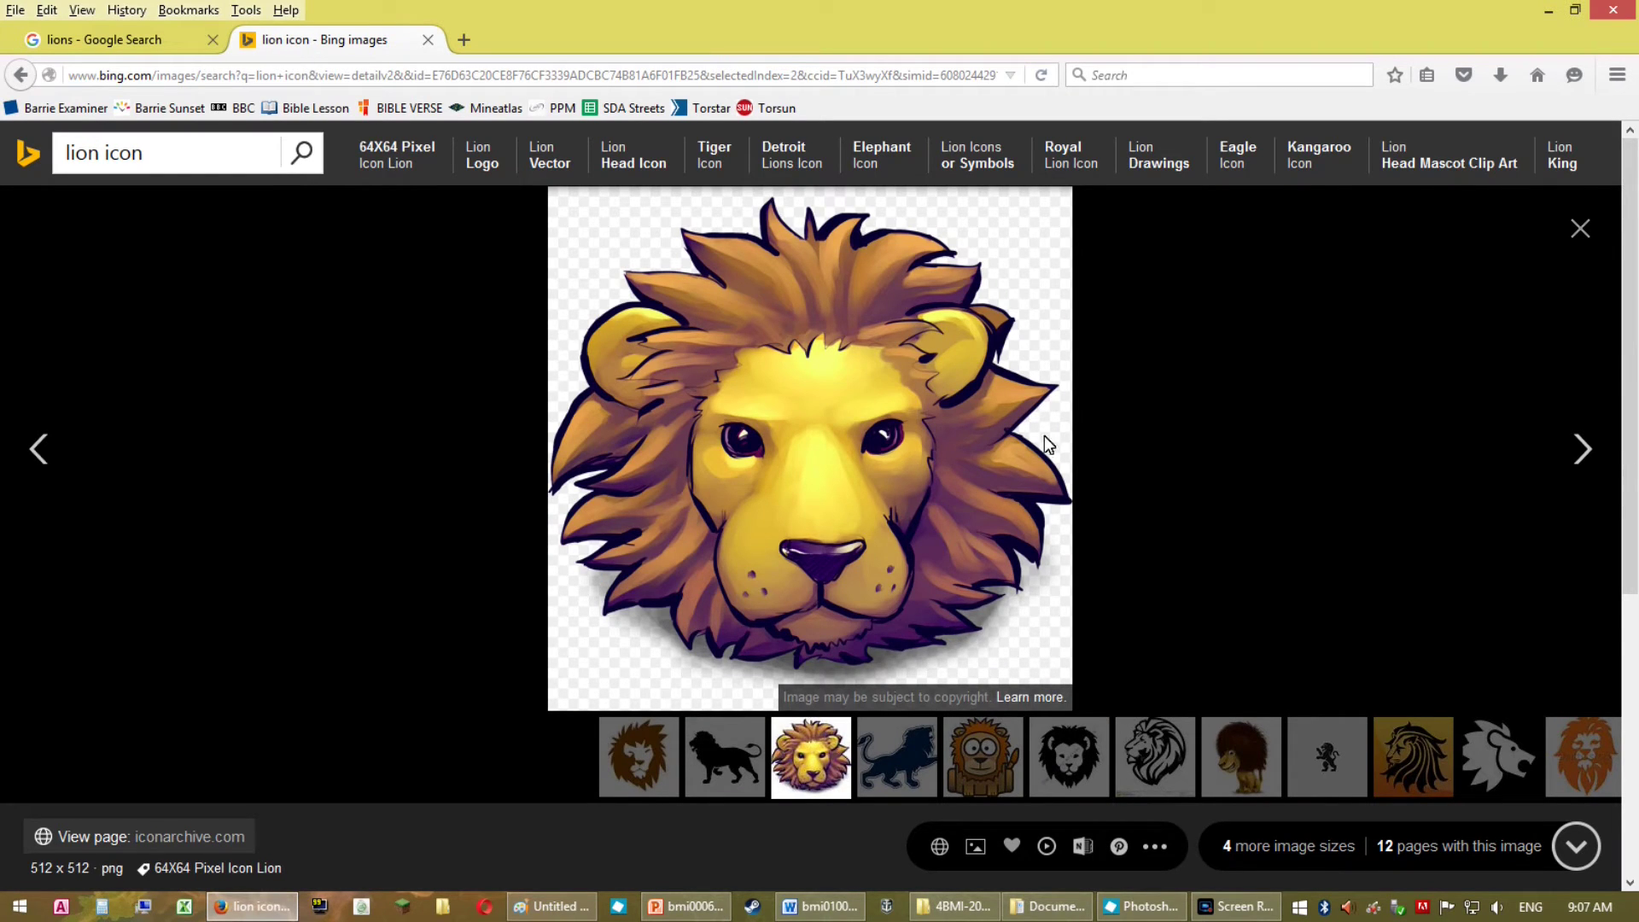
right_click(732, 472)
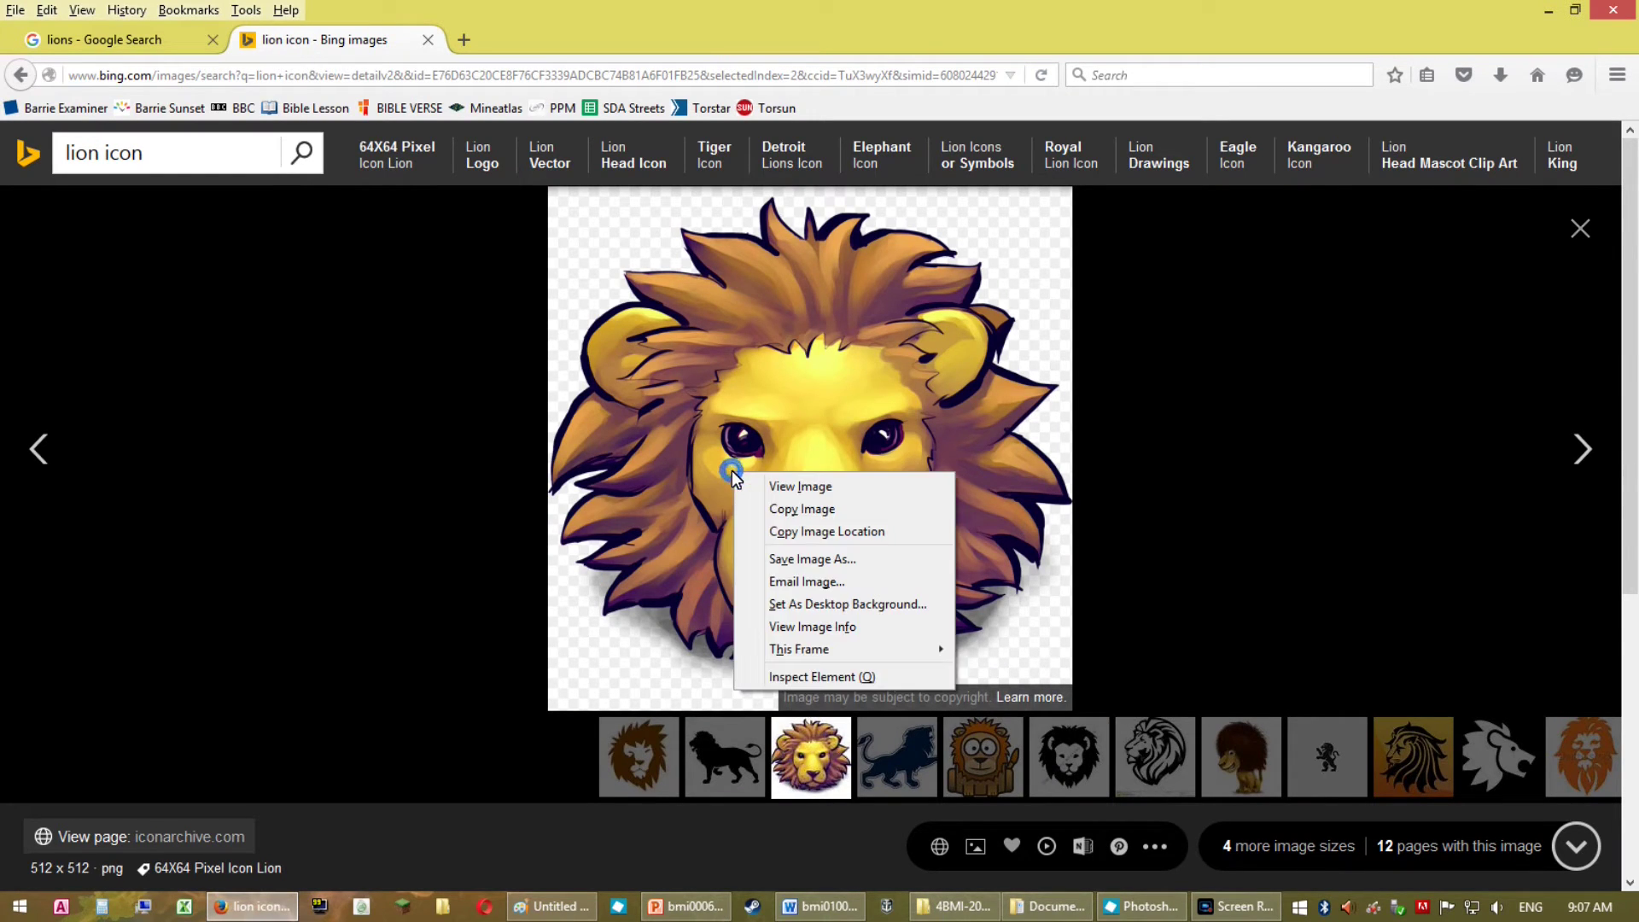
click(840, 513)
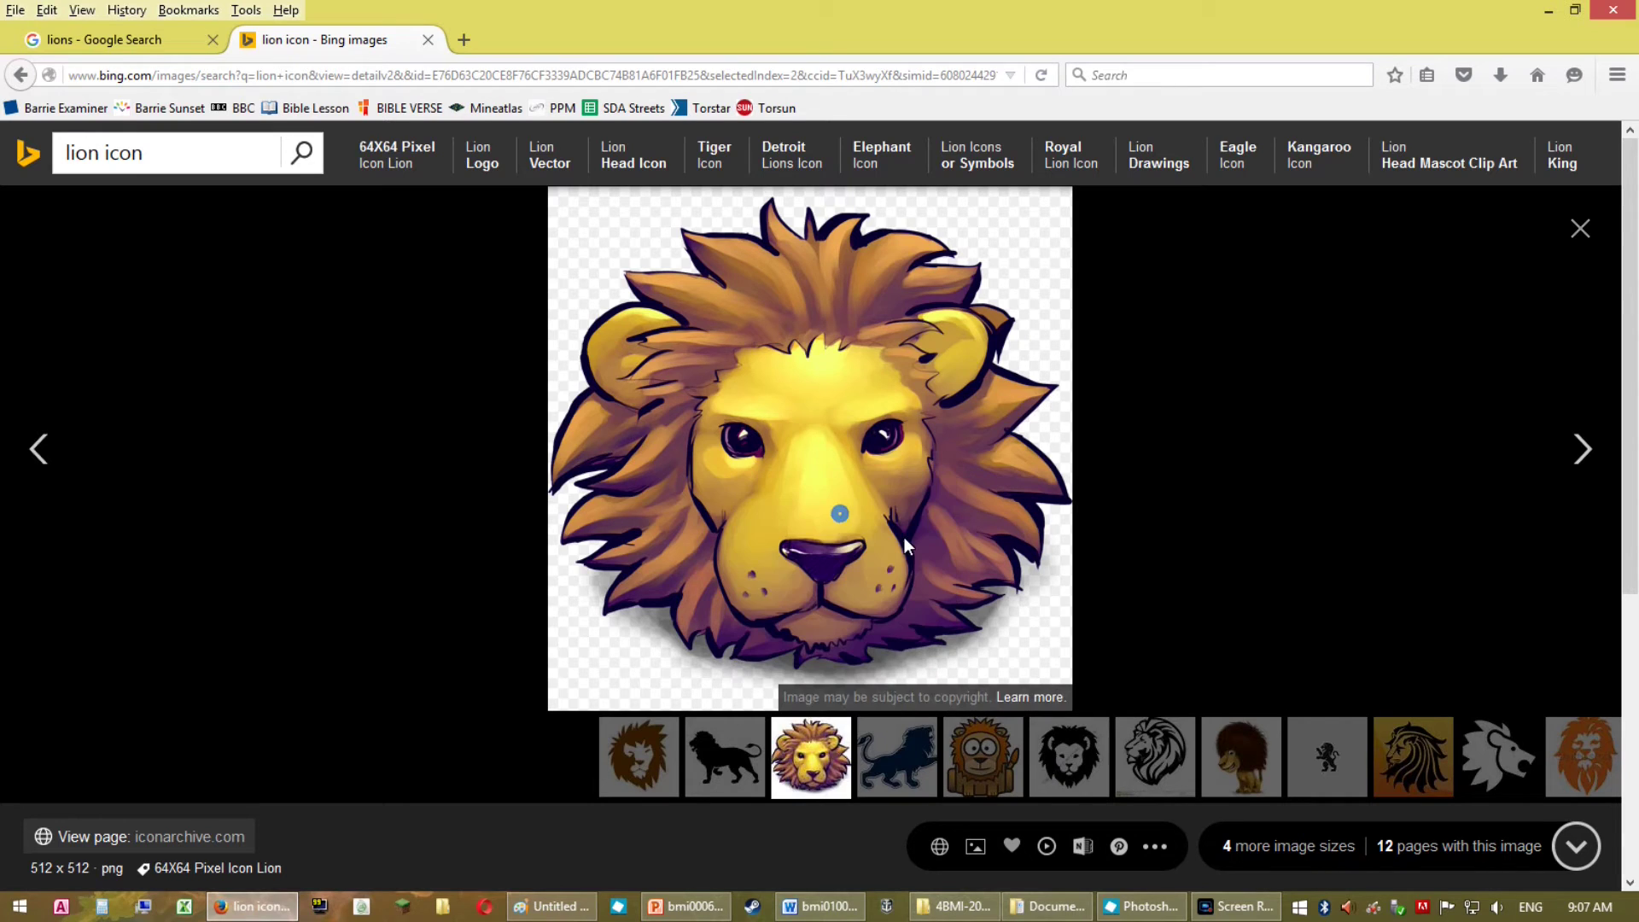
click(550, 907)
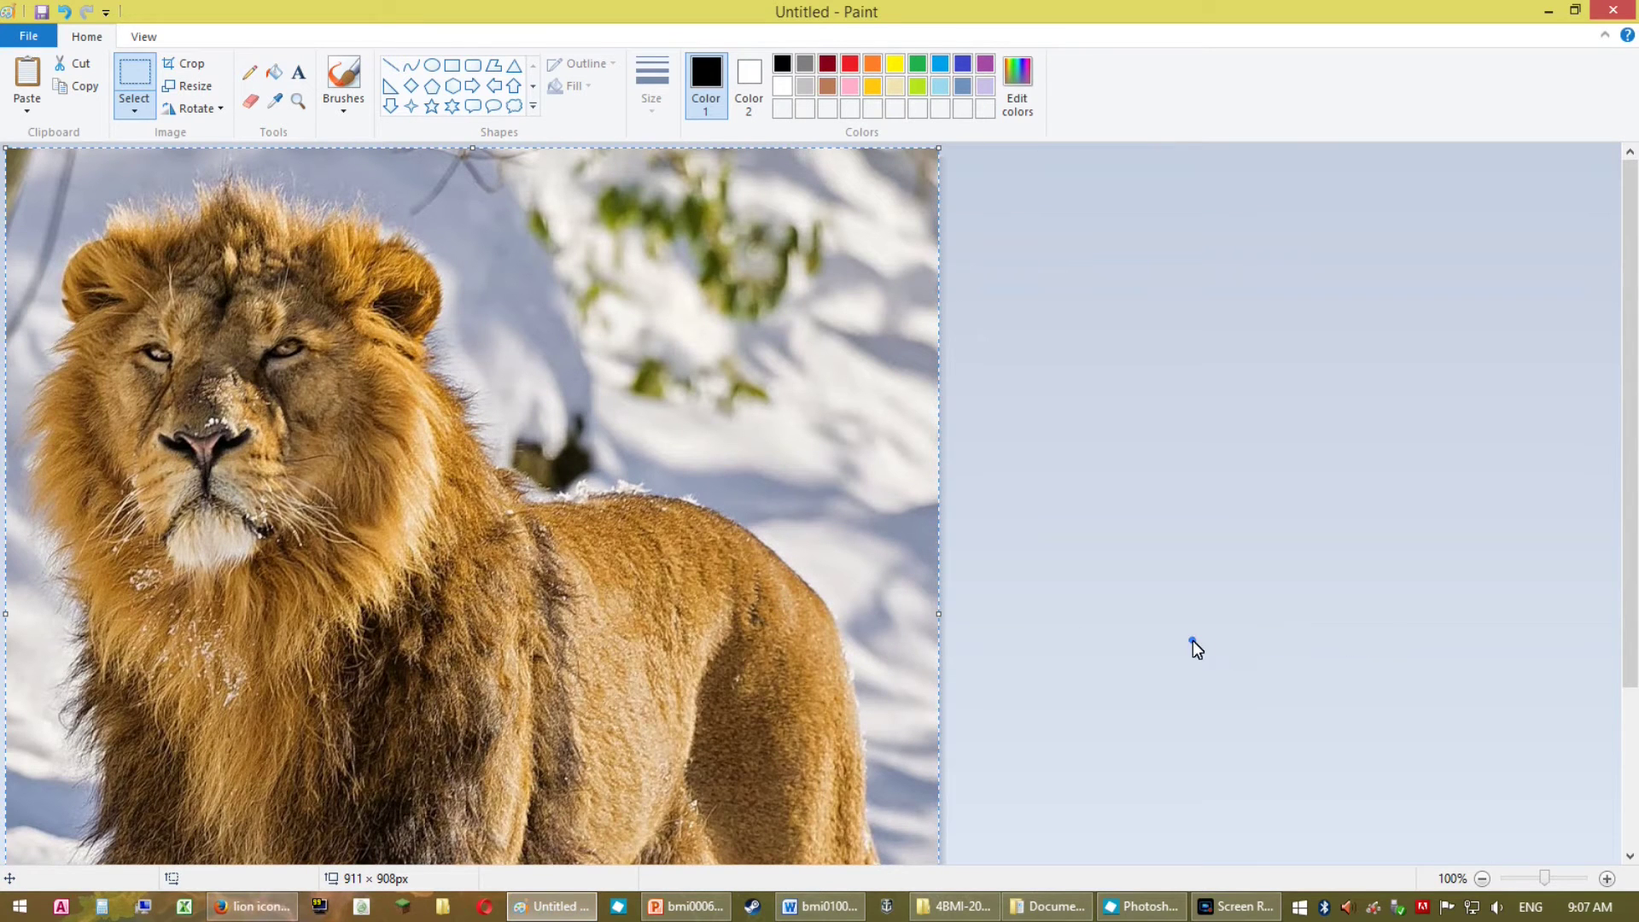
Shrink the Paint canvas to about 150 x 235 px, paste the lion icon, then undo it.
click(1624, 821)
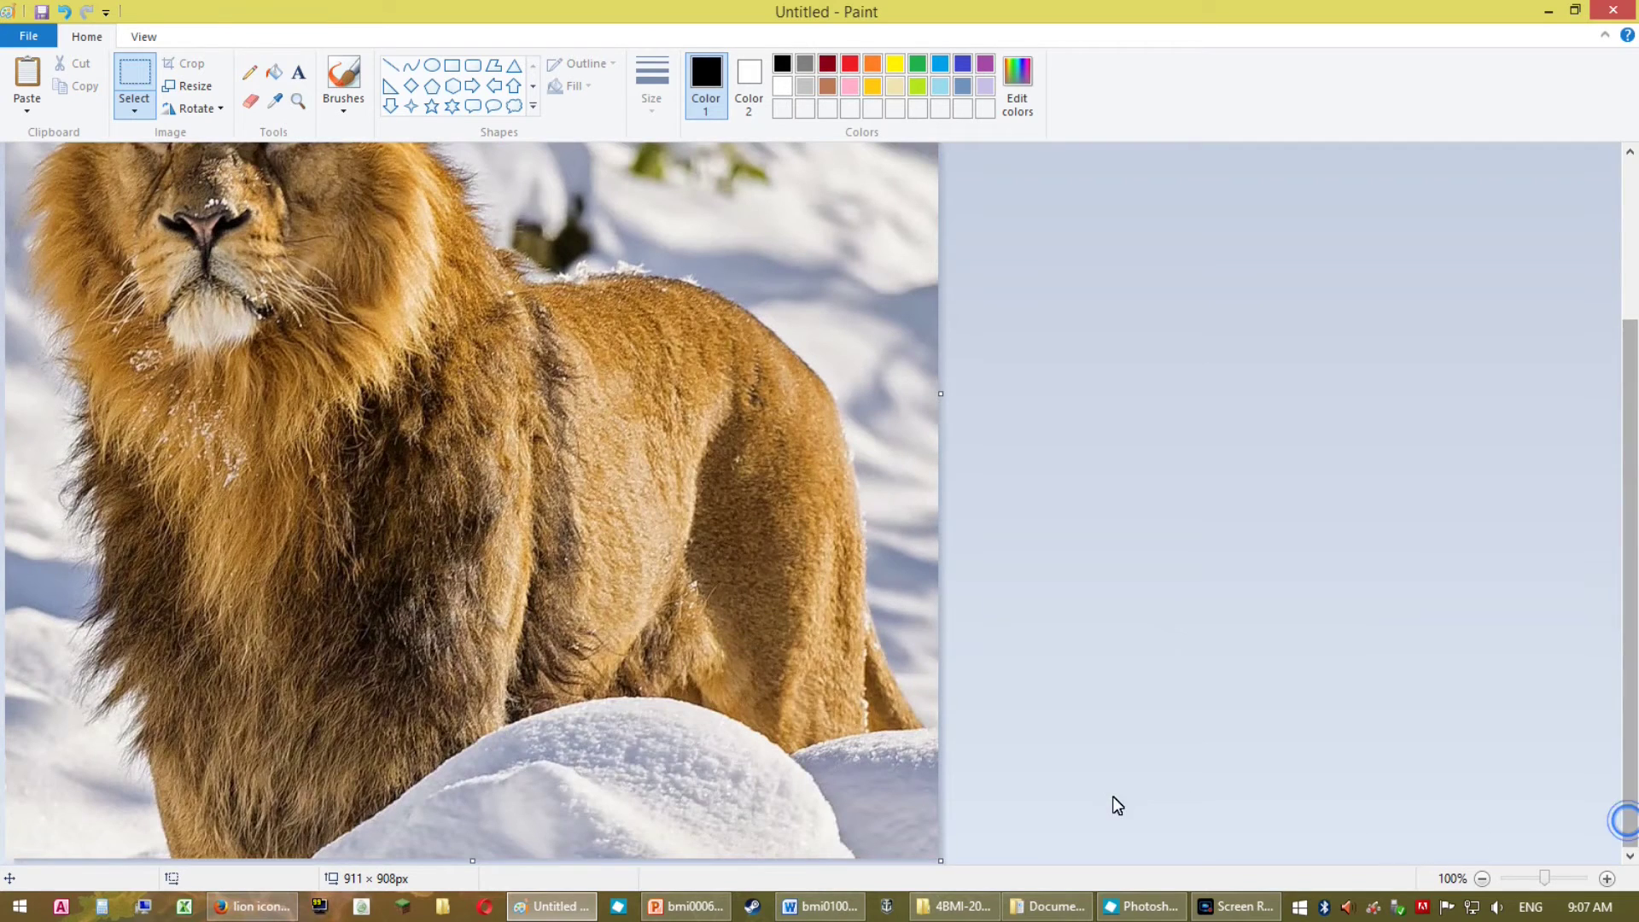
drag(941, 864, 160, 391)
key(ctrl+v)
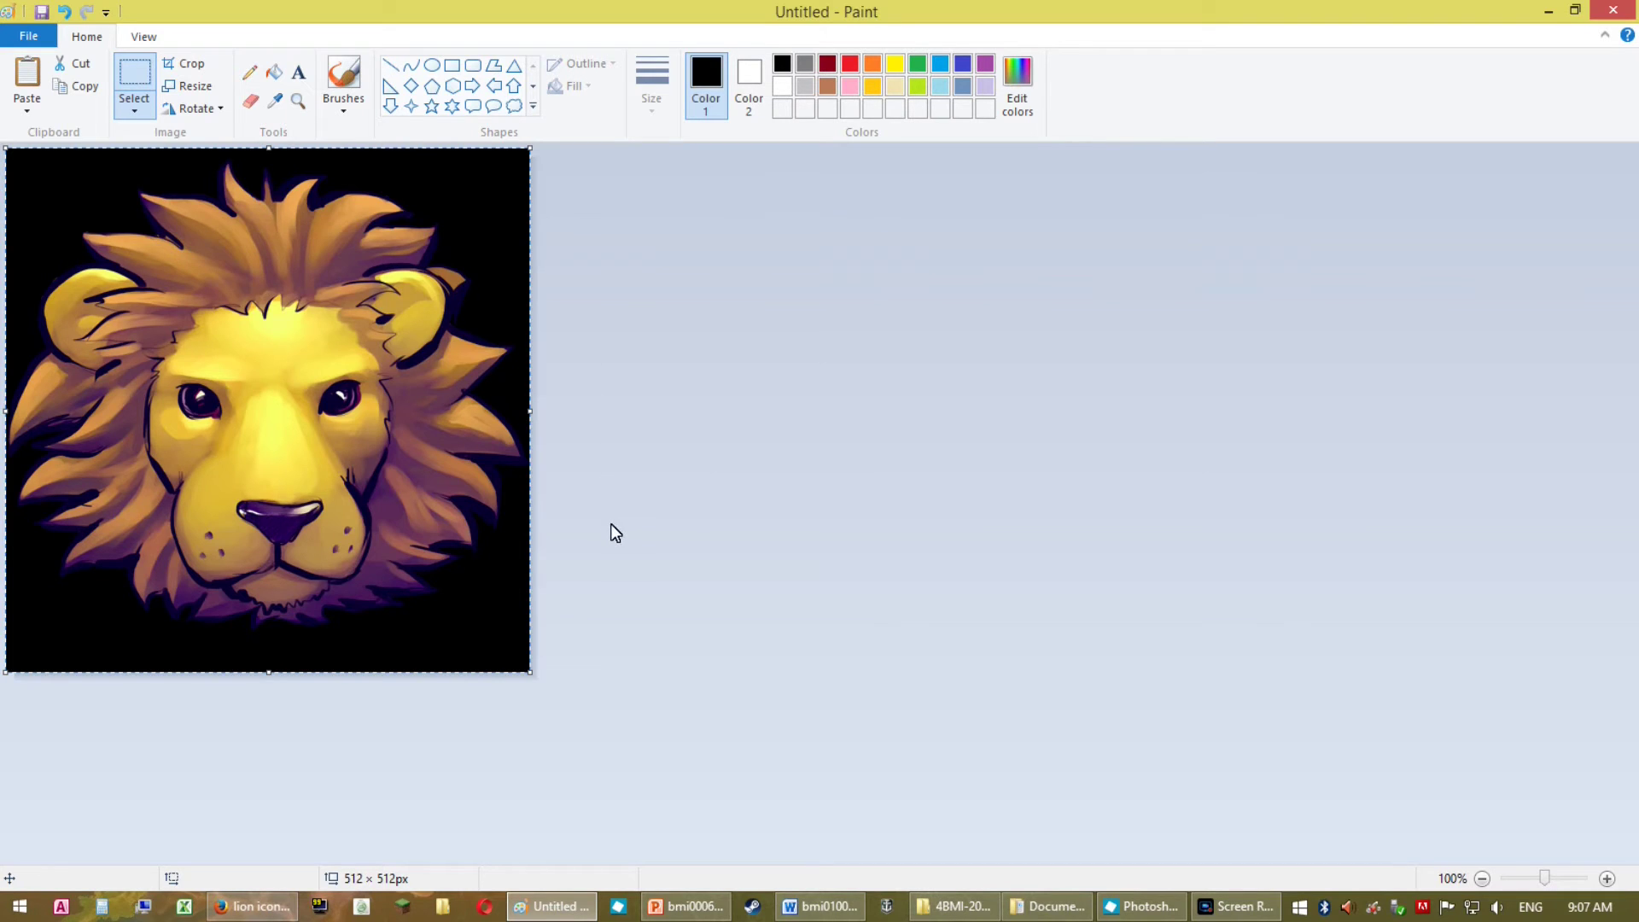
key(ctrl+z)
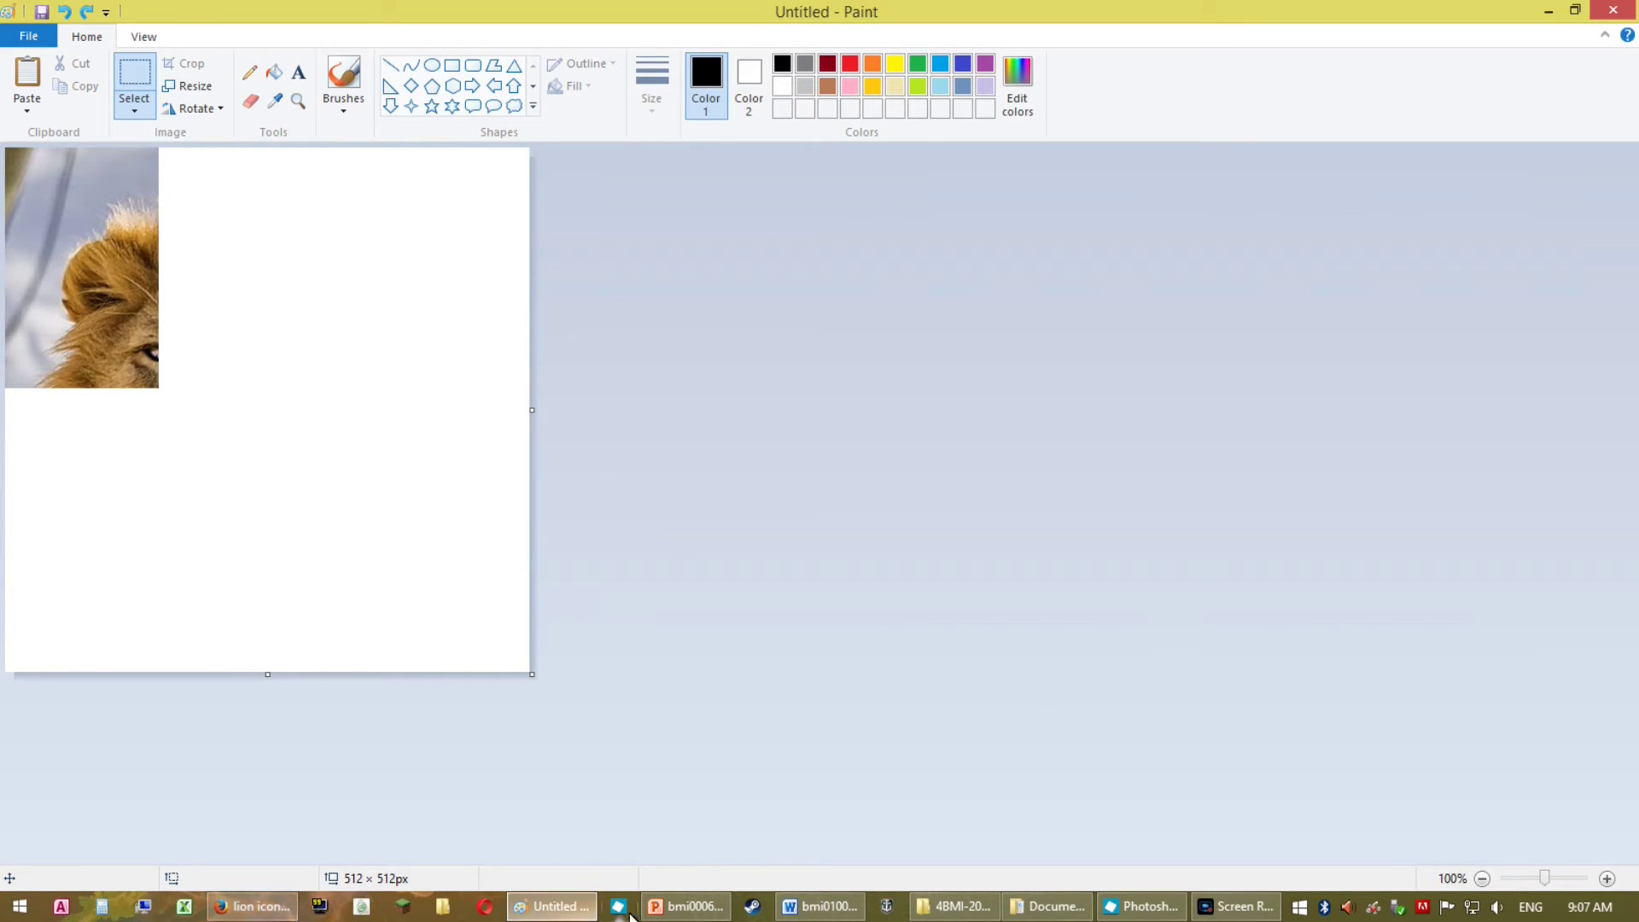
click(685, 906)
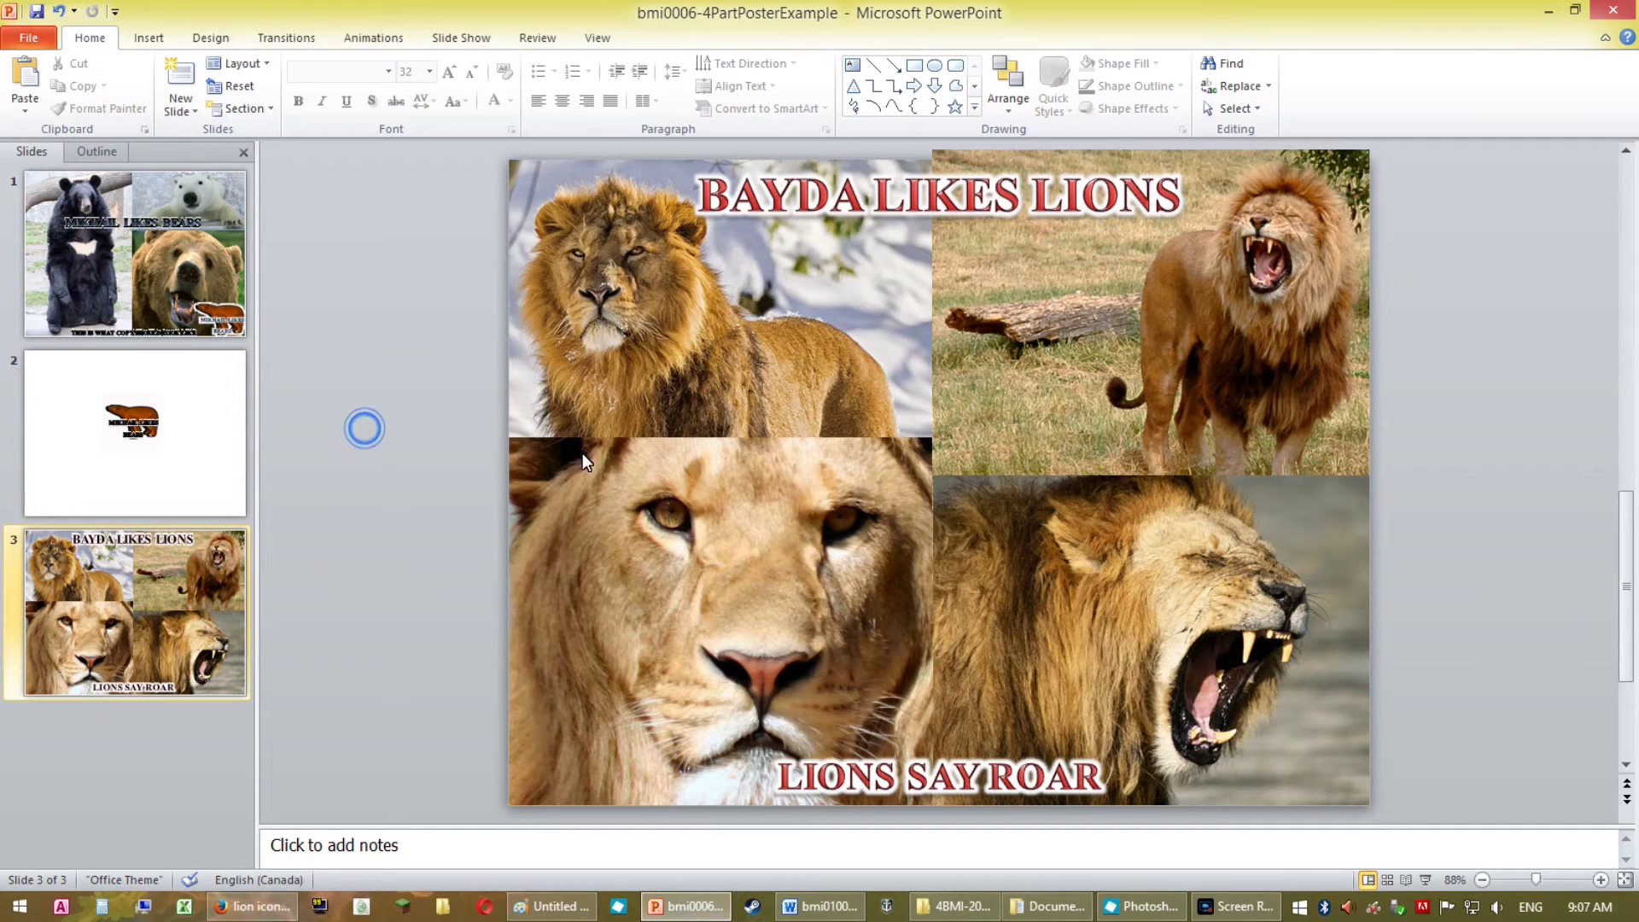
Insert a blank slide after slide 2 and move it to the end as slide 4.
click(112, 428)
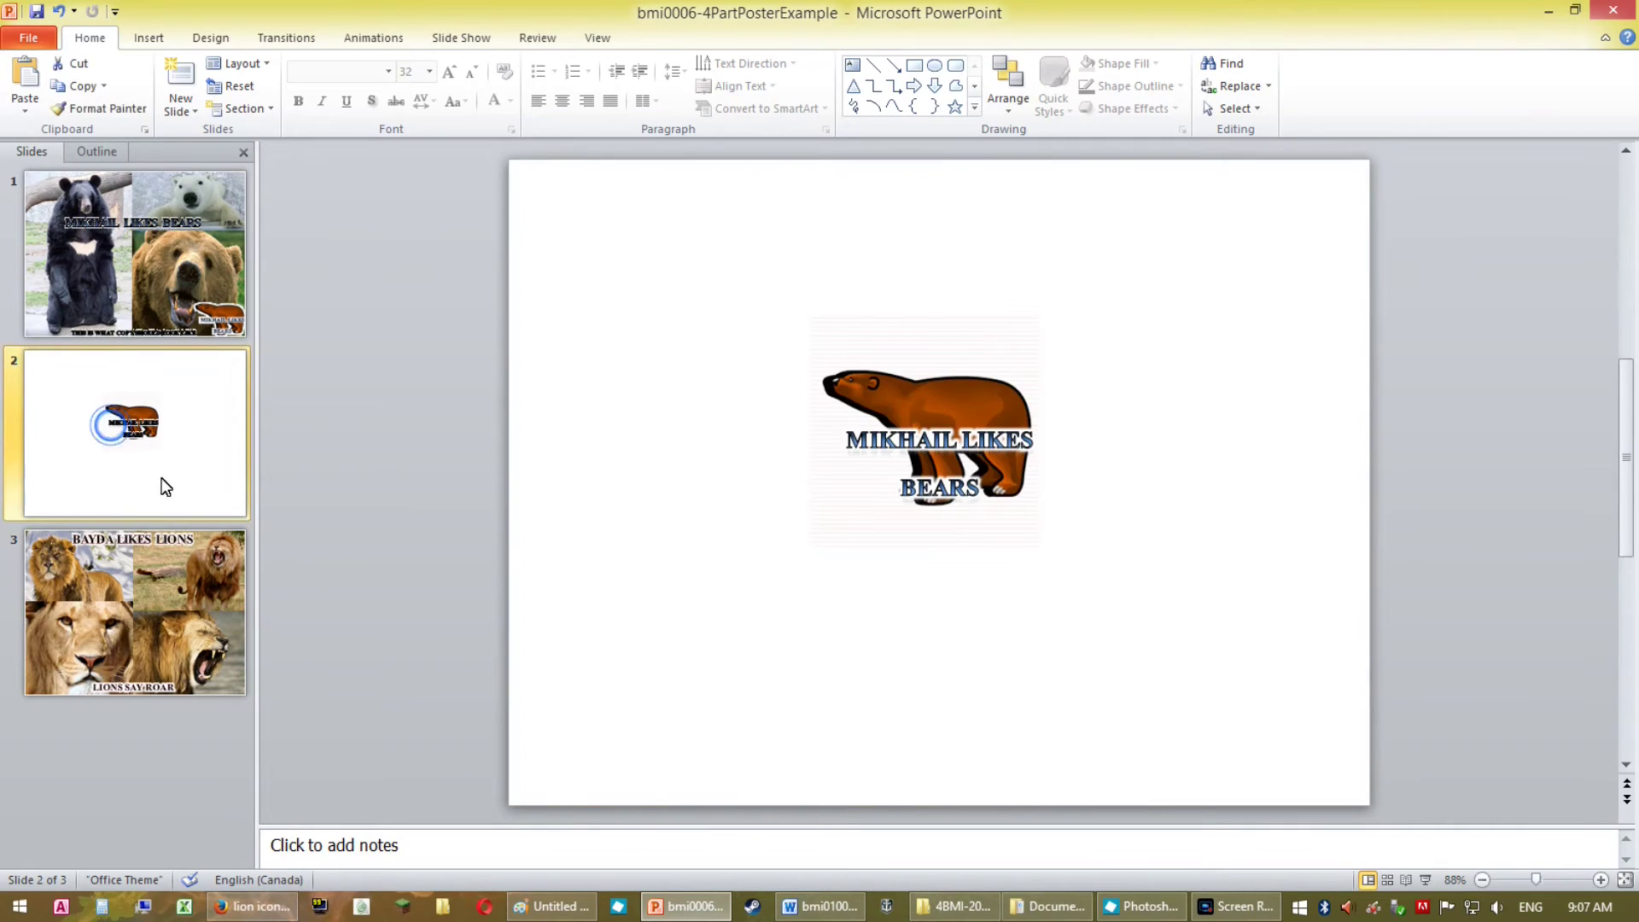
click(195, 106)
click(227, 450)
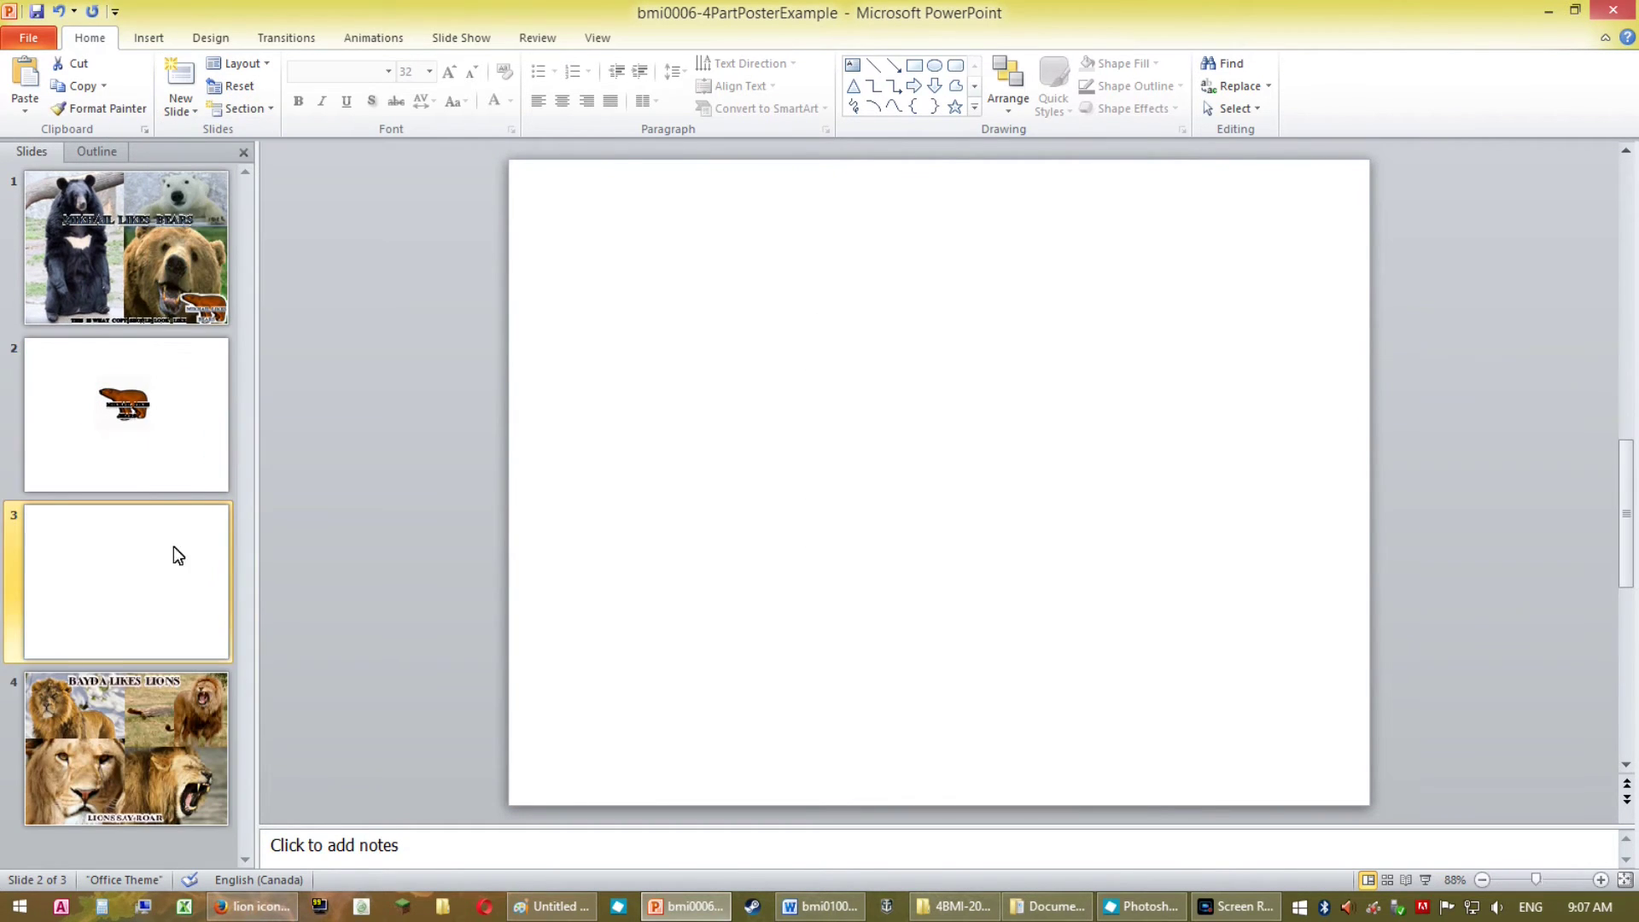
drag(162, 559, 153, 827)
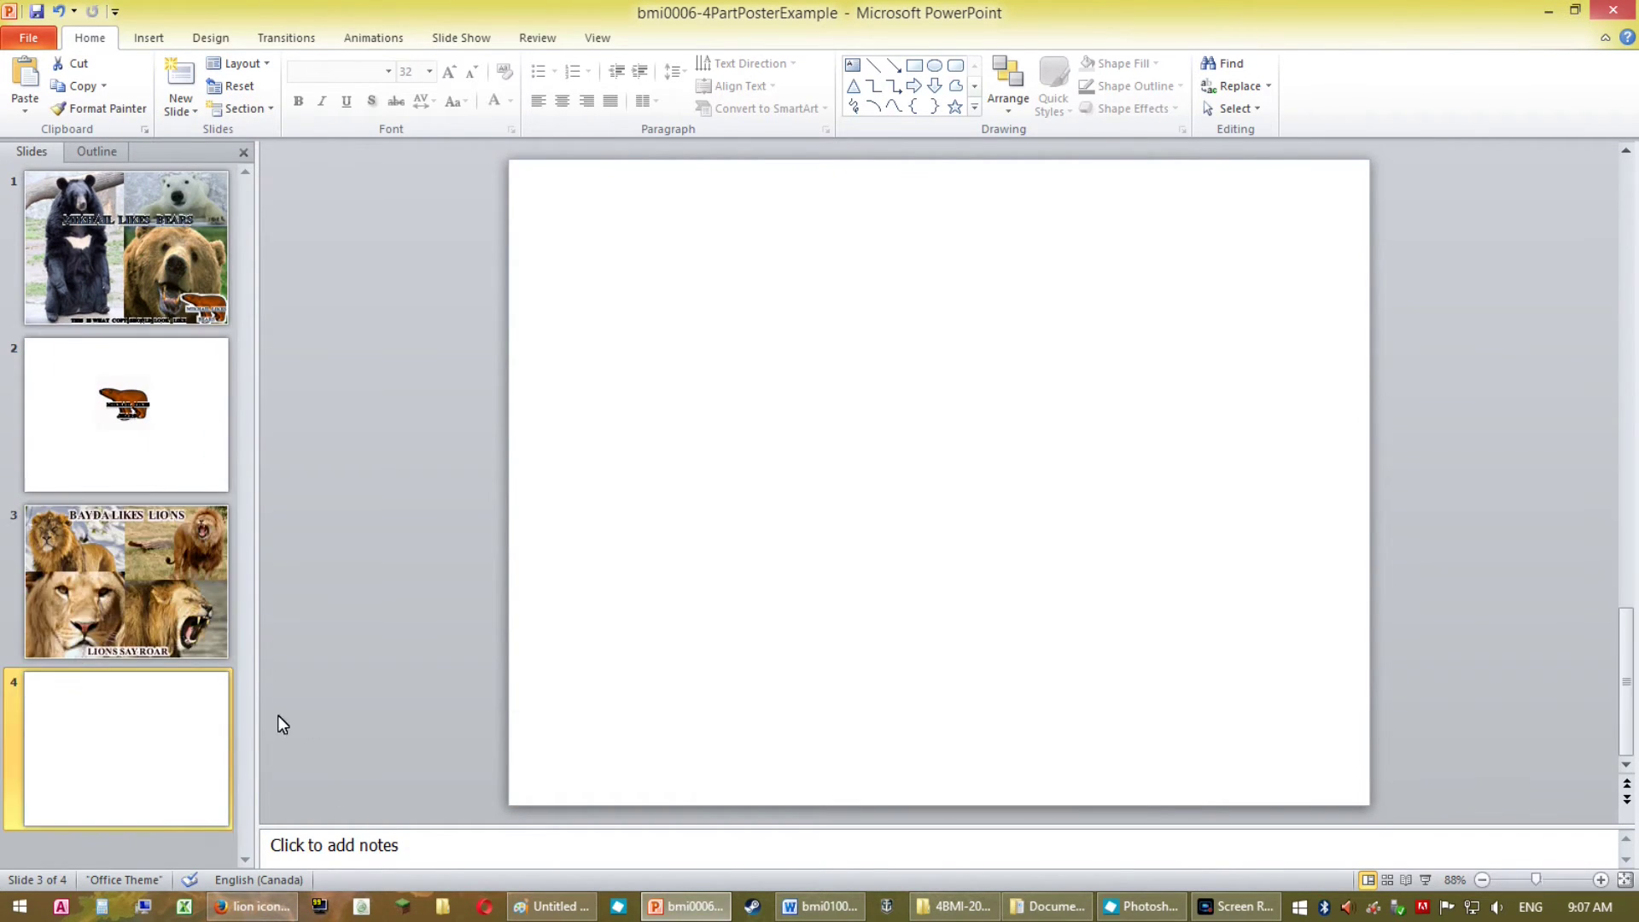
Paste the cartoon lion-head icon onto slide 4 and centre it.
click(209, 740)
key(ctrl+v)
drag(767, 285, 965, 618)
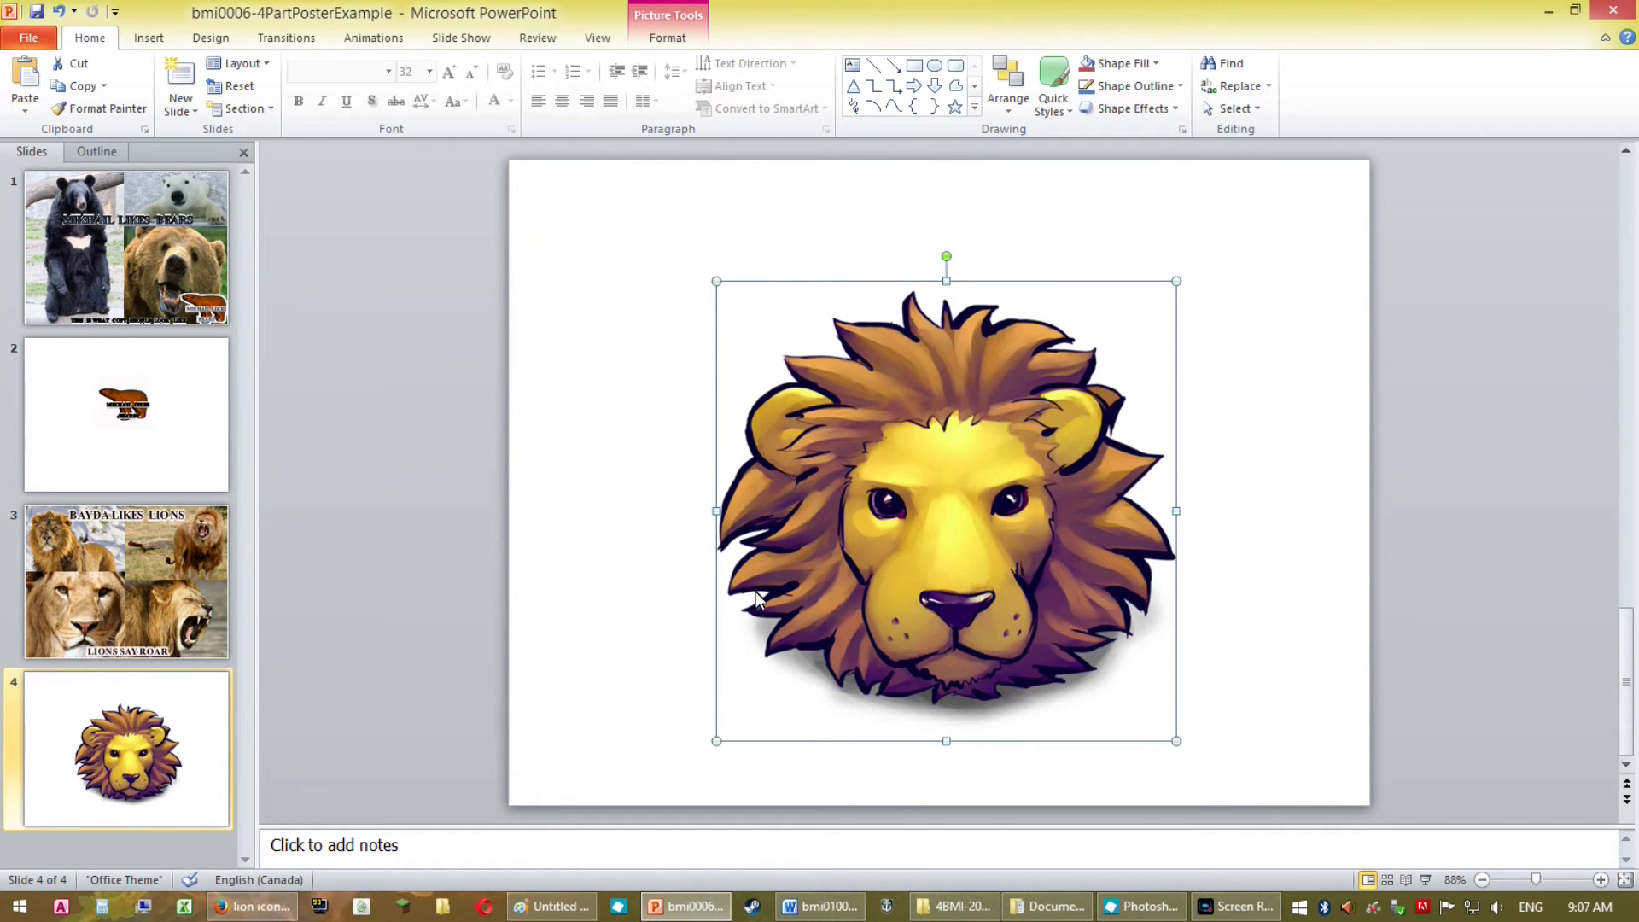
click(152, 580)
Paste the LIONS SAY ROAR slogan box onto slide 4 and move it over the lion's forehead.
click(979, 744)
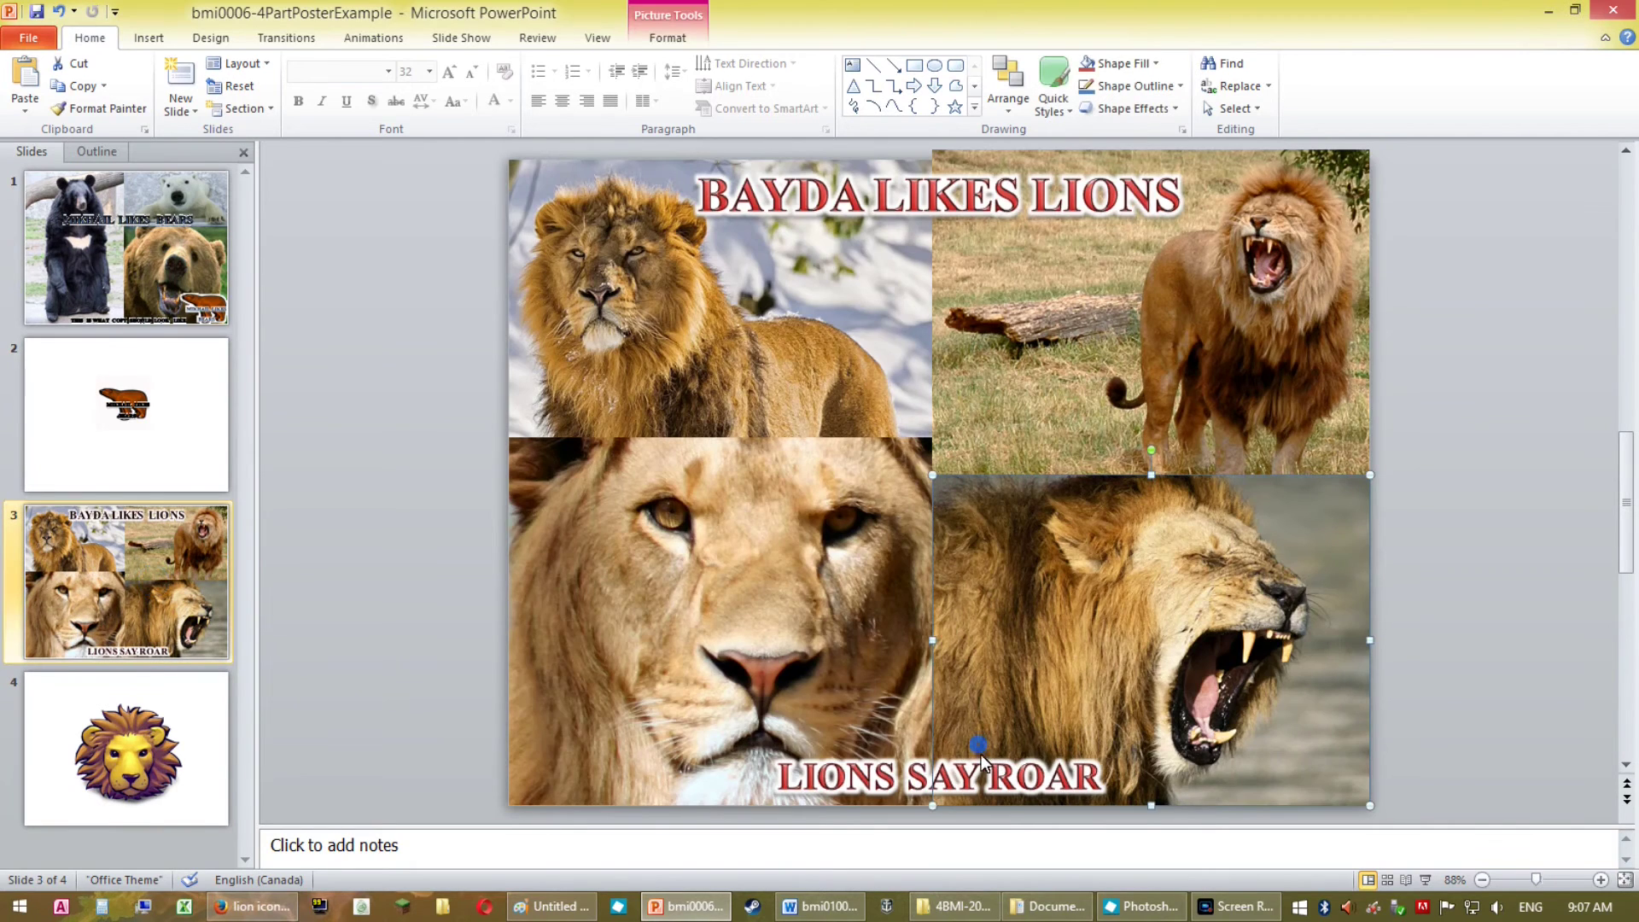
click(896, 769)
click(893, 746)
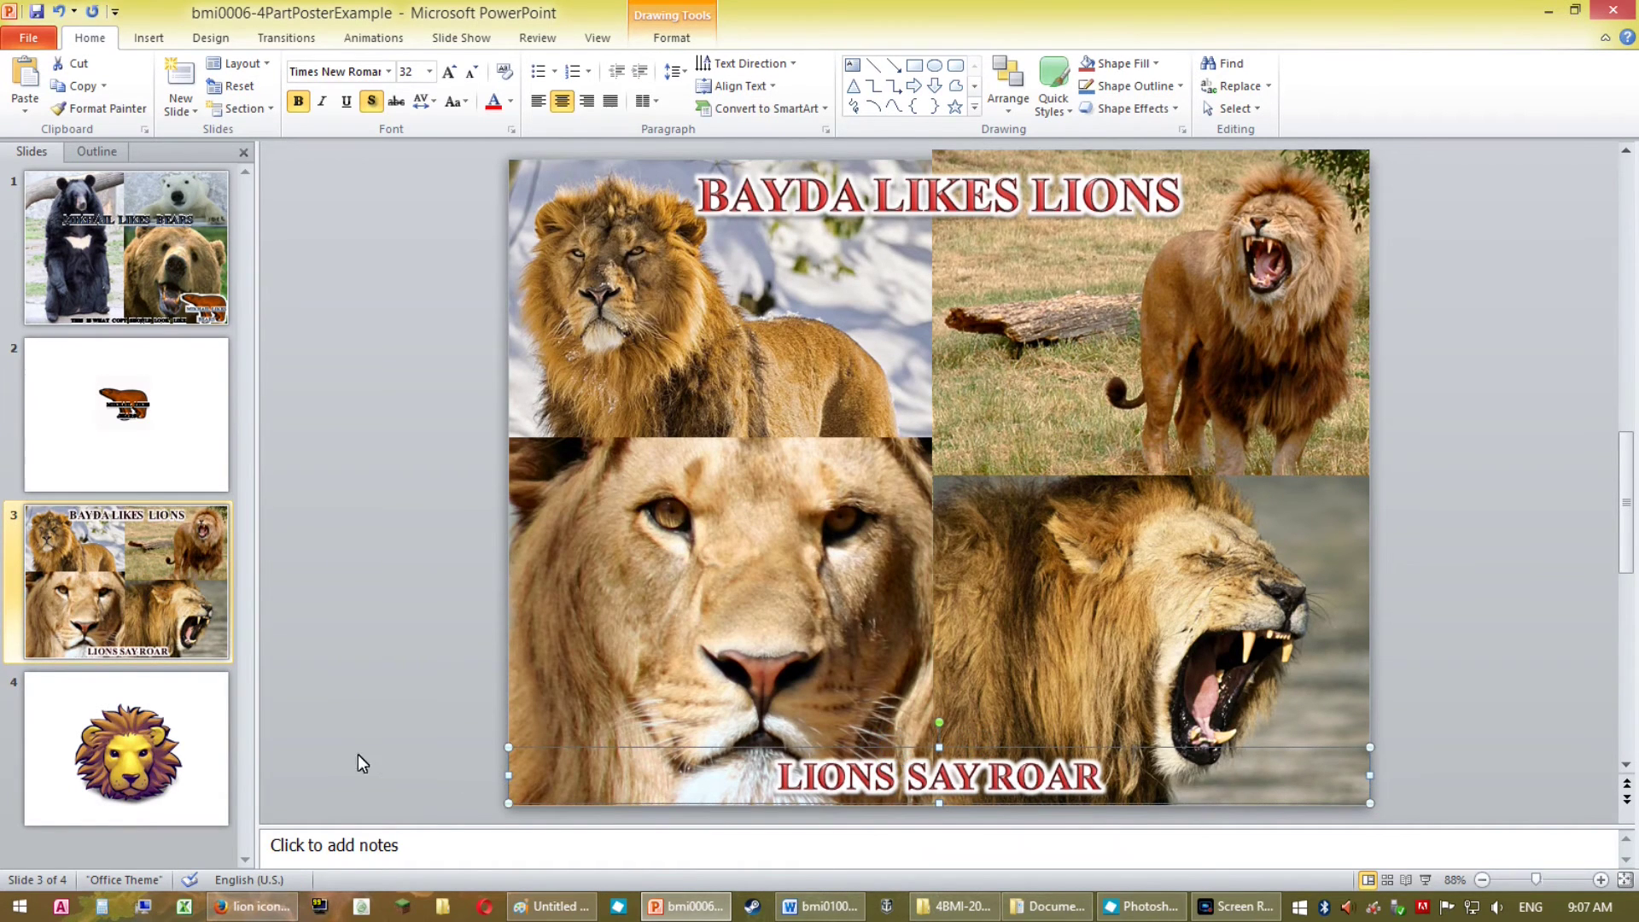
click(199, 731)
key(ctrl+v)
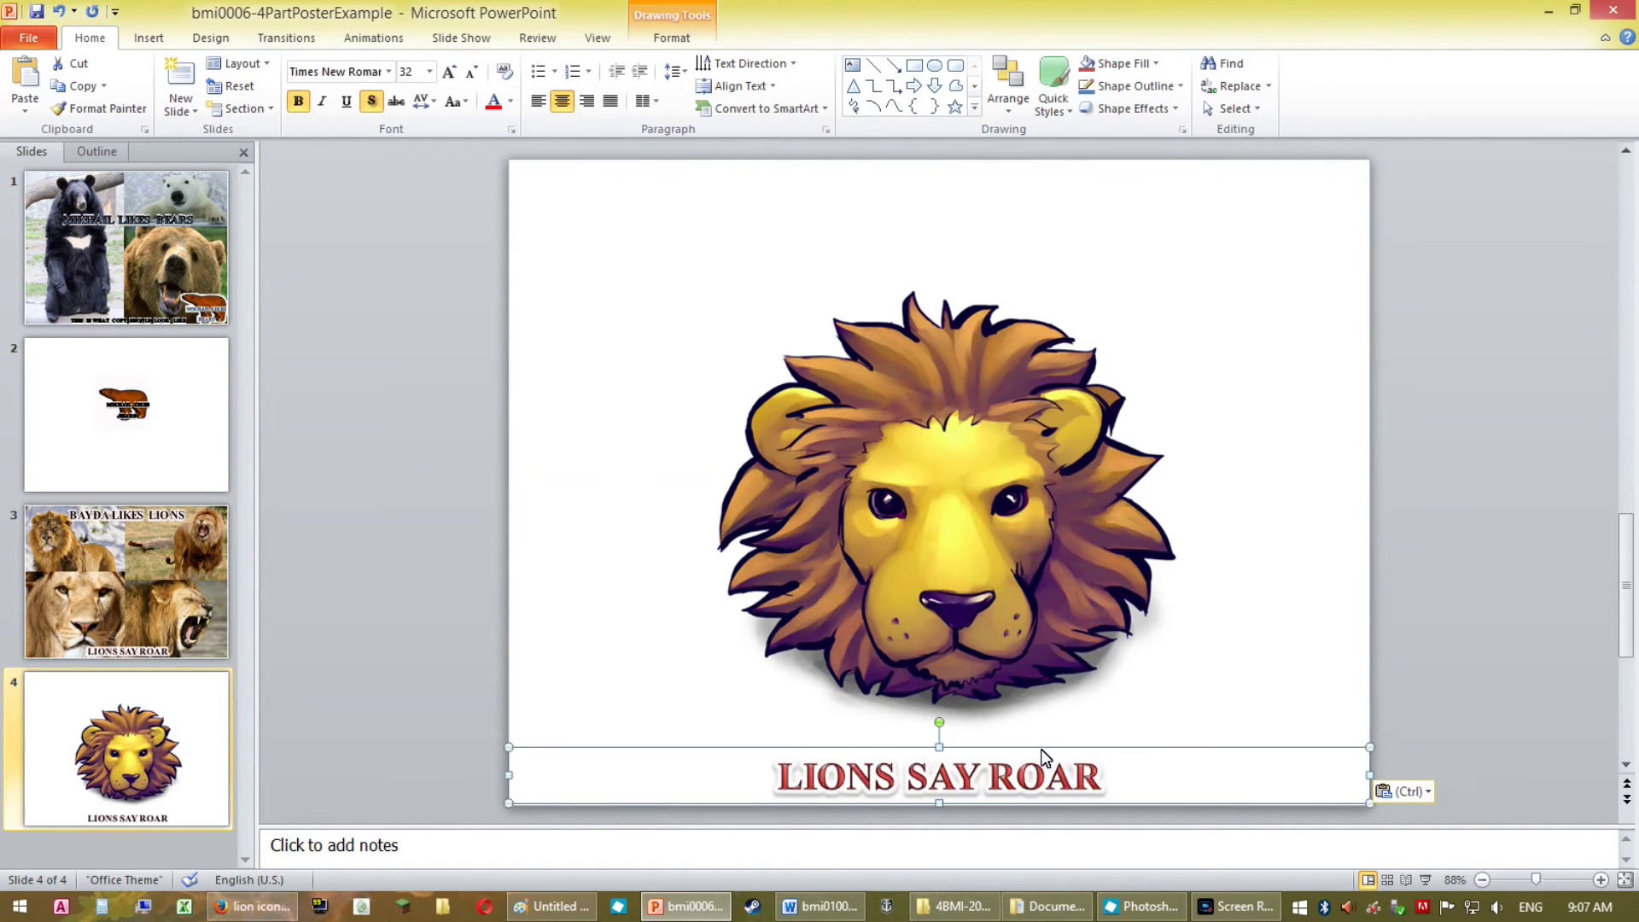
drag(1042, 752, 1045, 383)
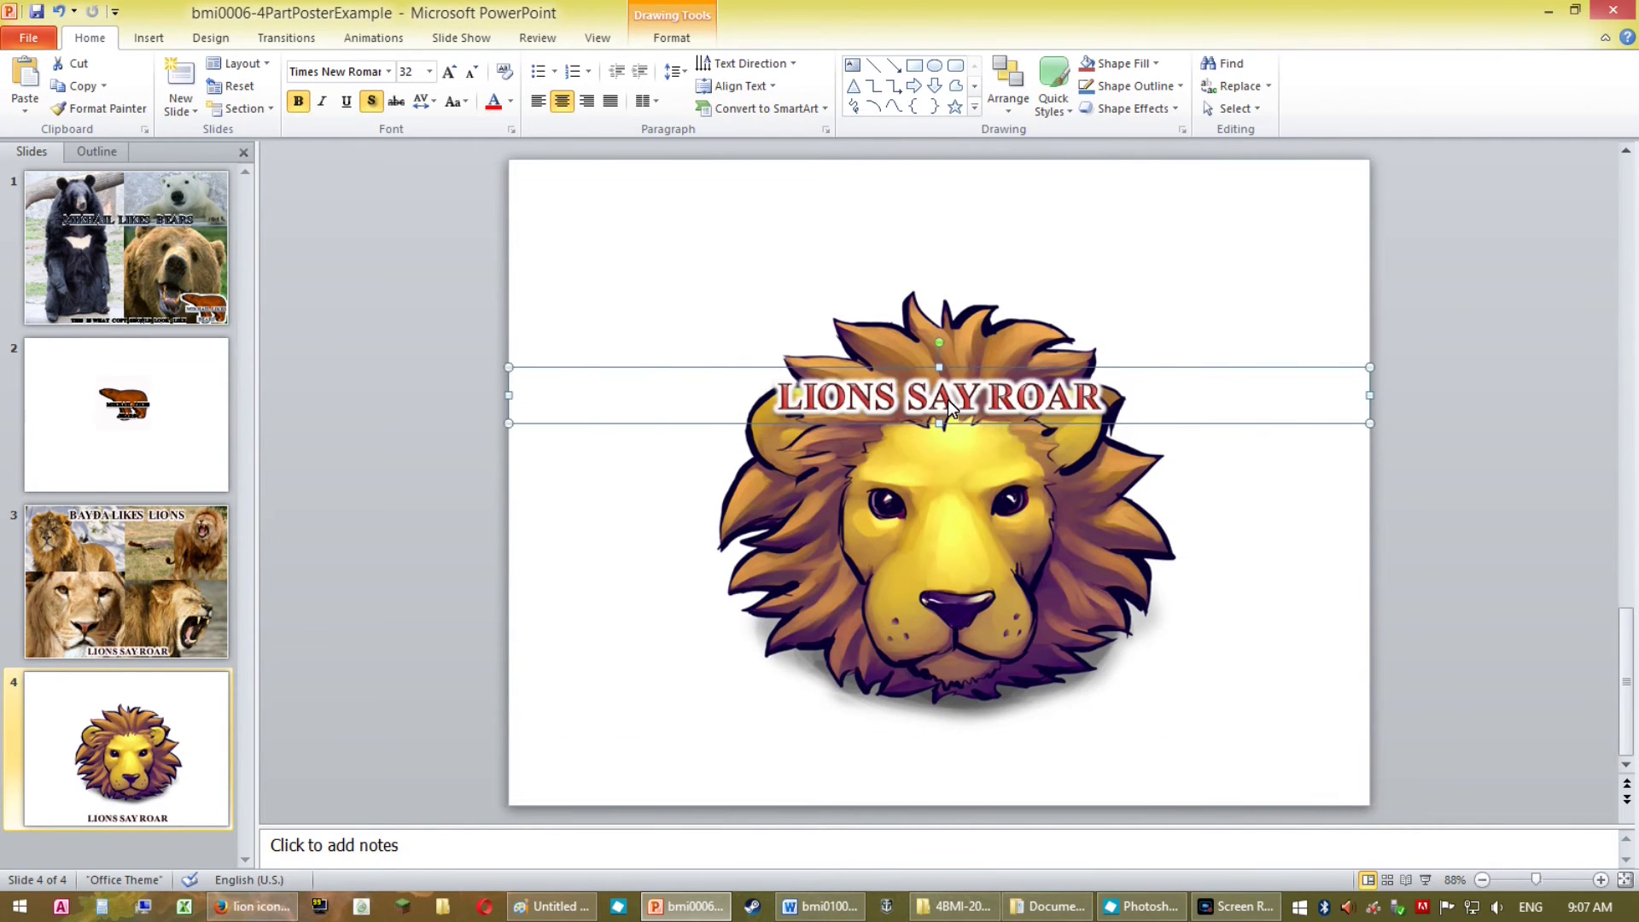
Replace the slogan text with 'LIONS YEAH!', correcting the typo.
click(1017, 397)
triple_click(1017, 397)
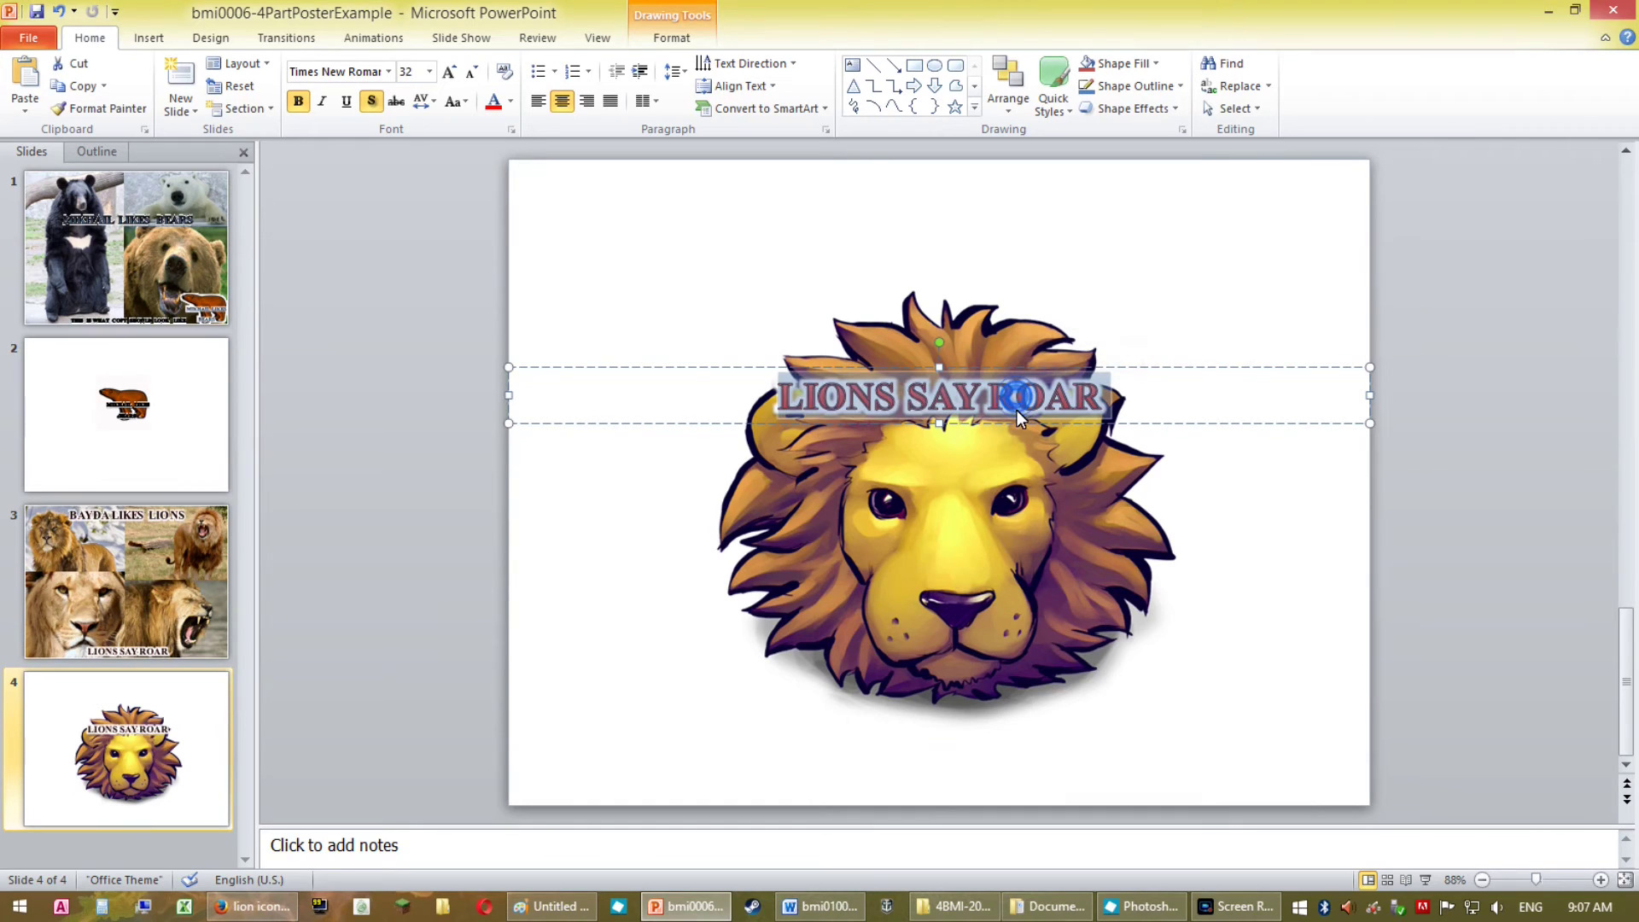
text(L)
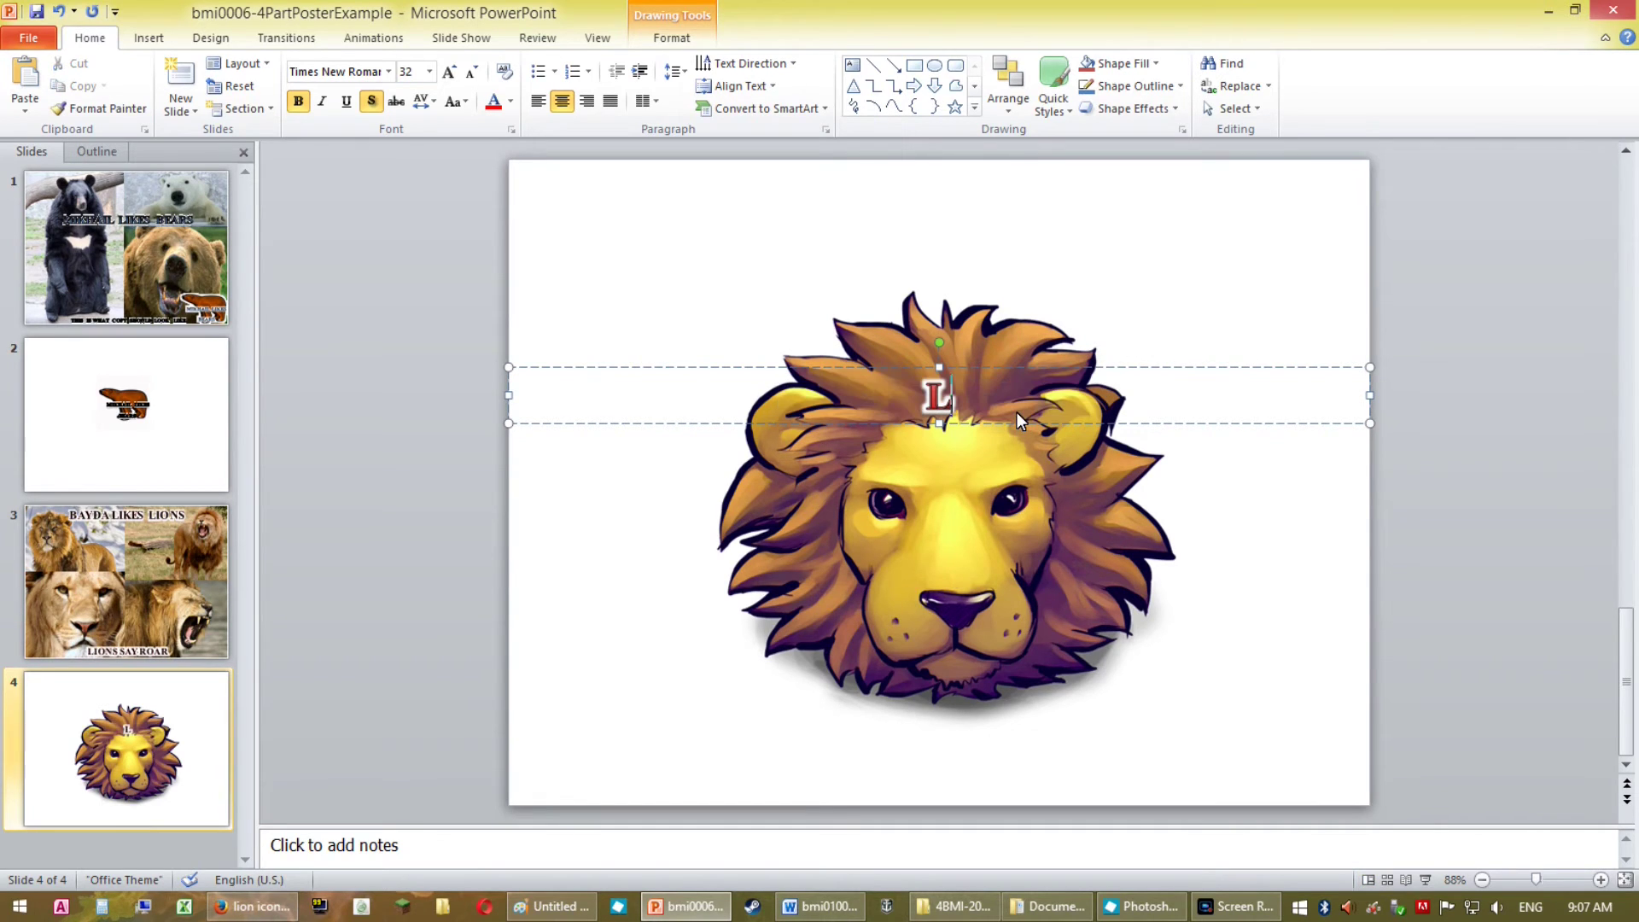
text(IONS)
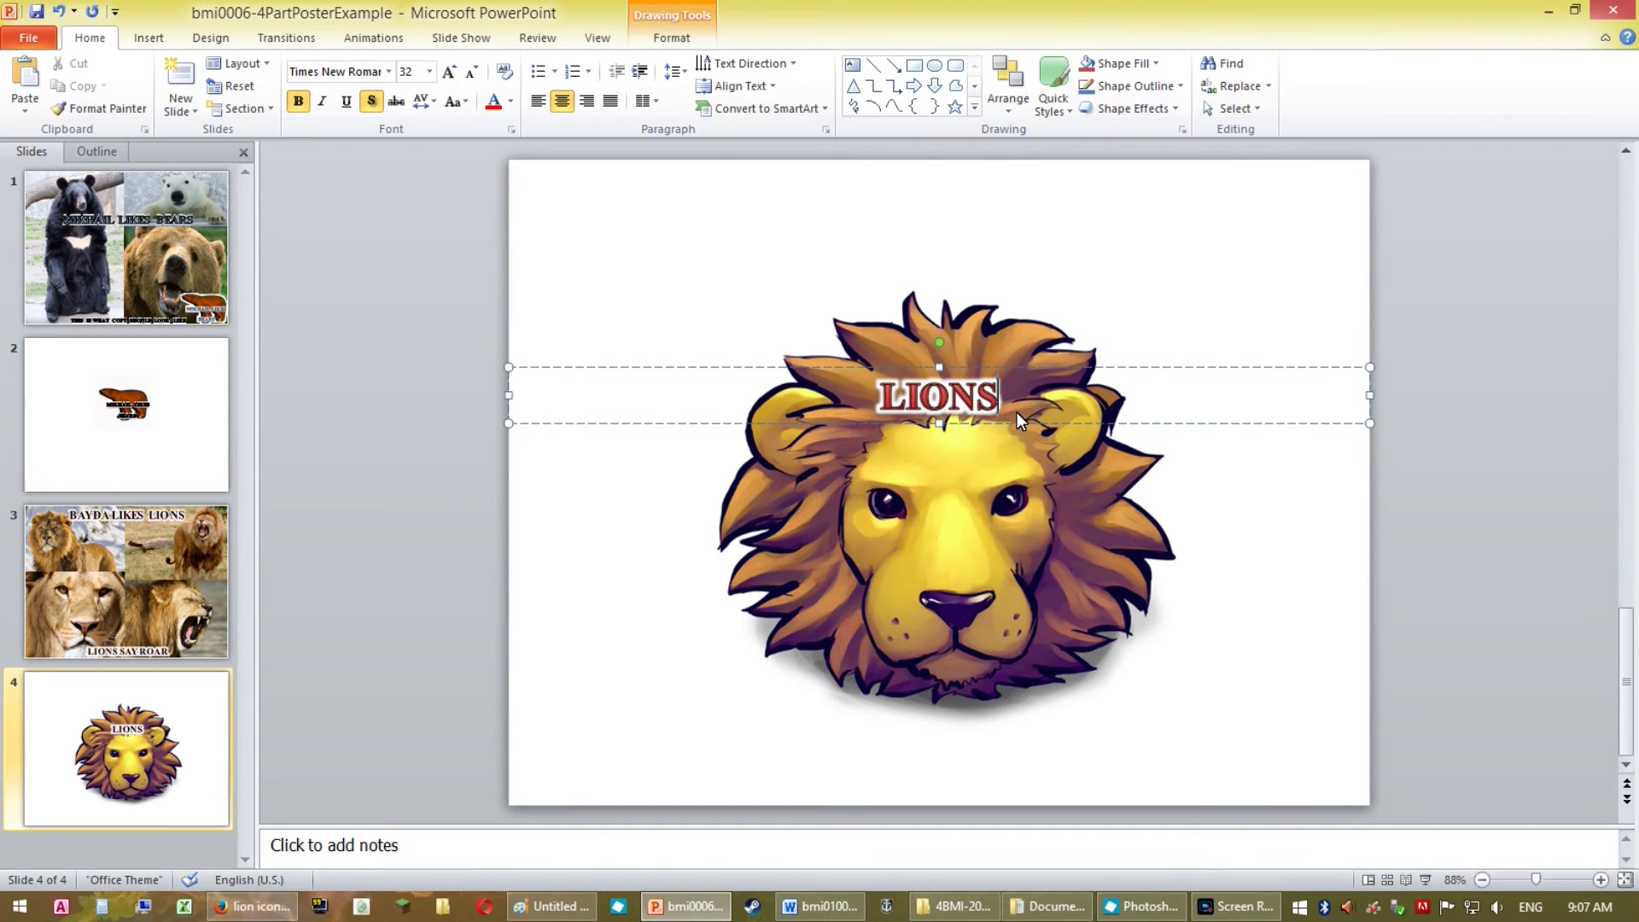
text( YEAGH)
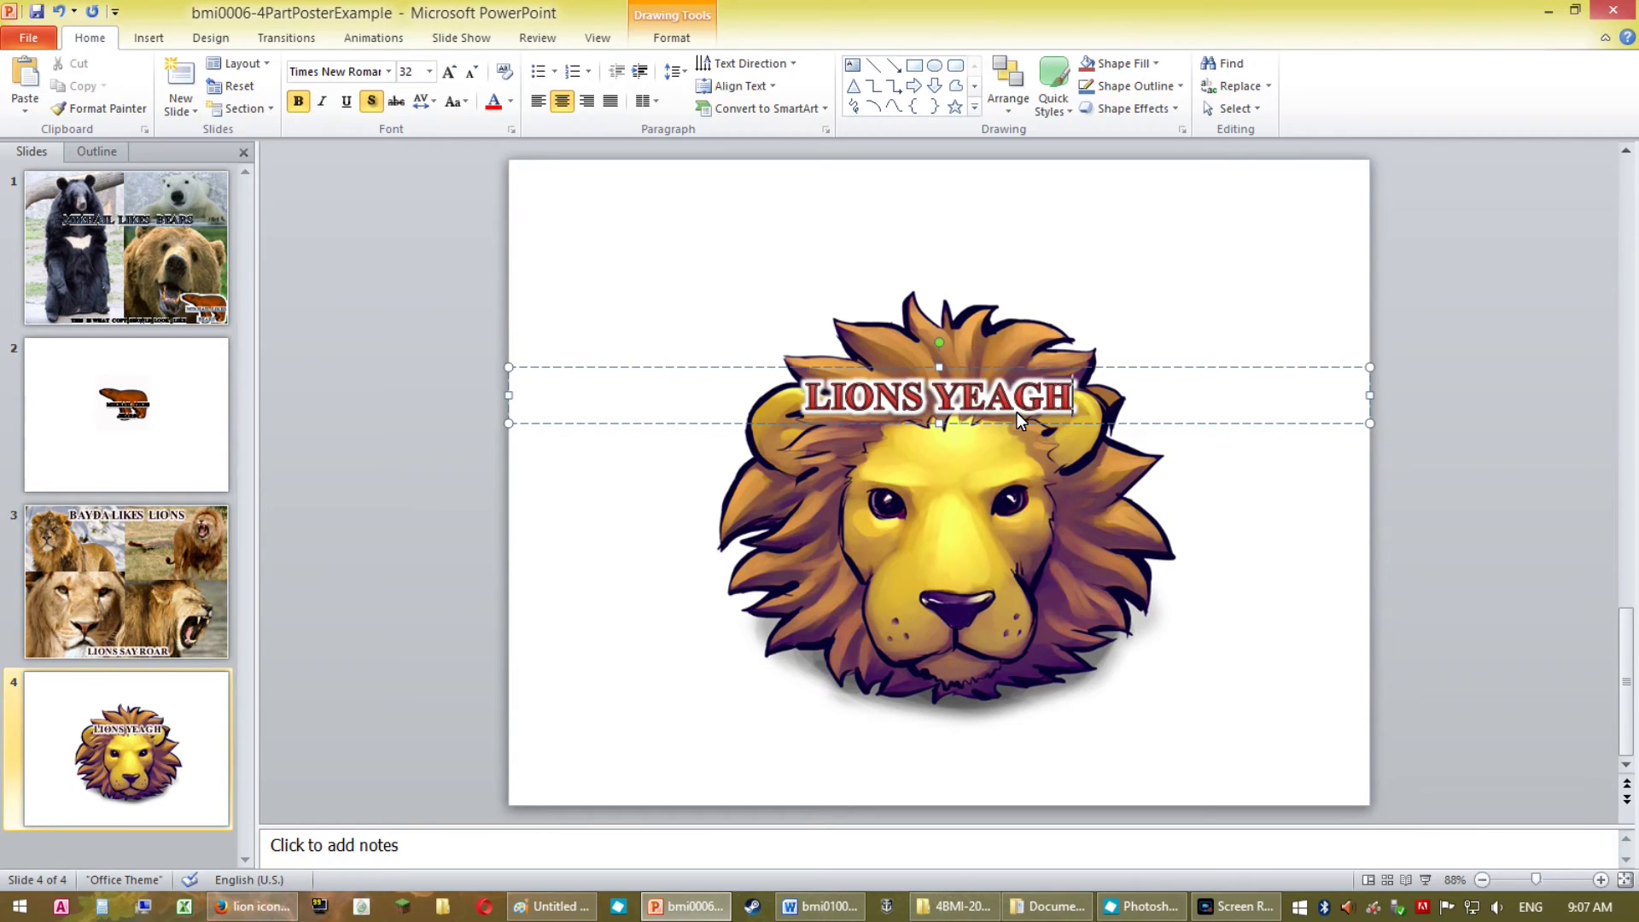
key(BackSpace)
key(BackSpace)
text(H!)
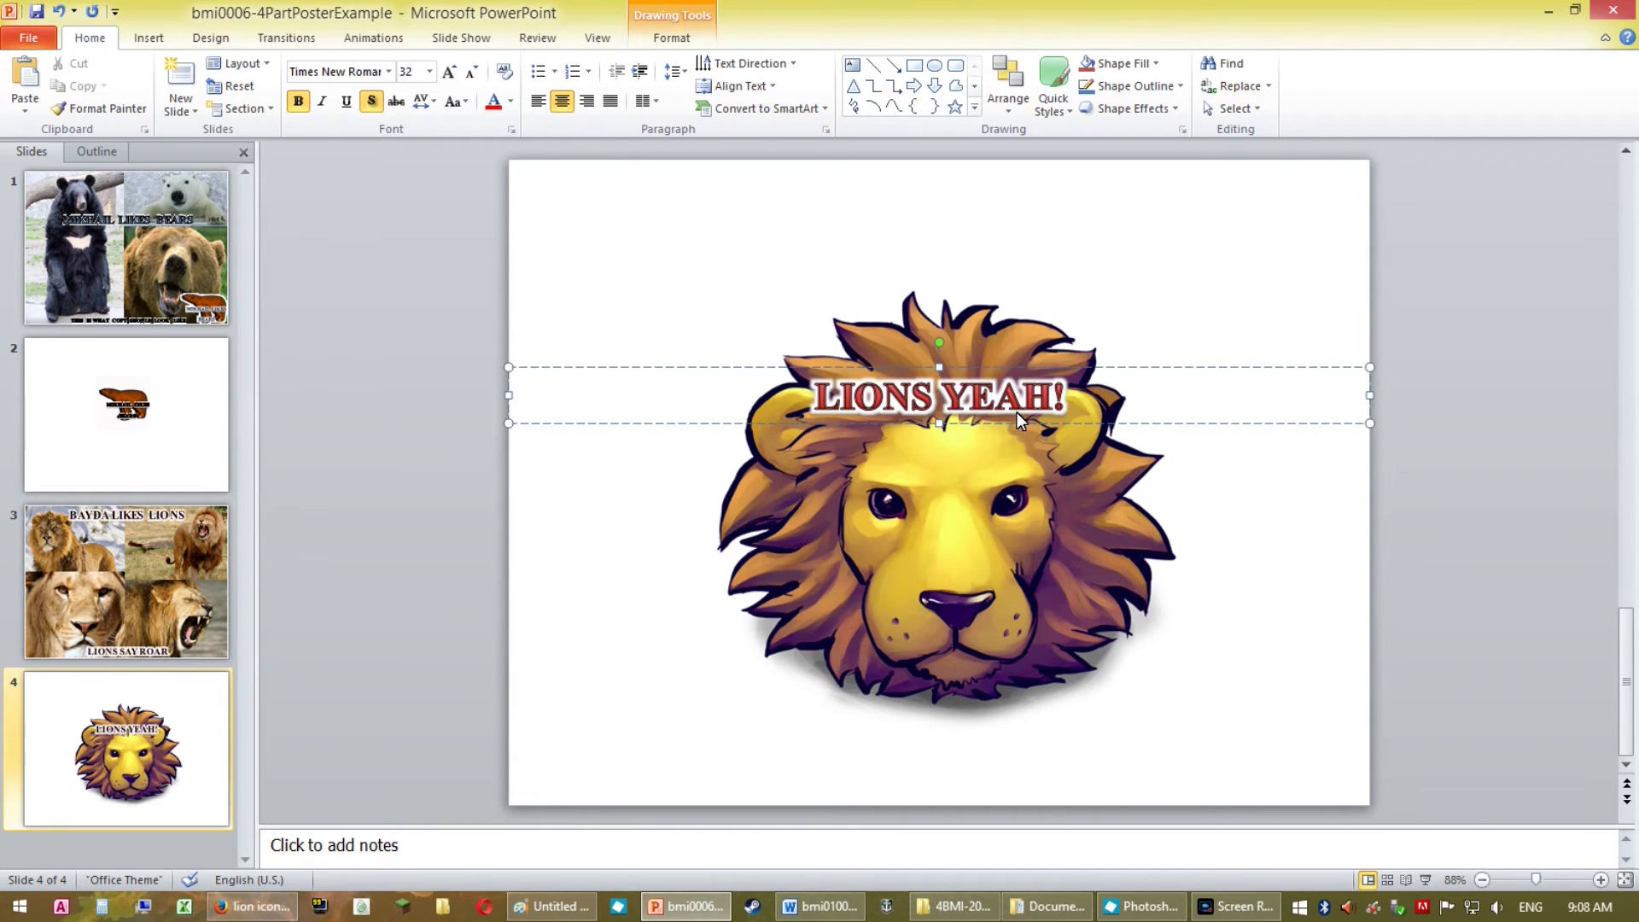
click(1299, 509)
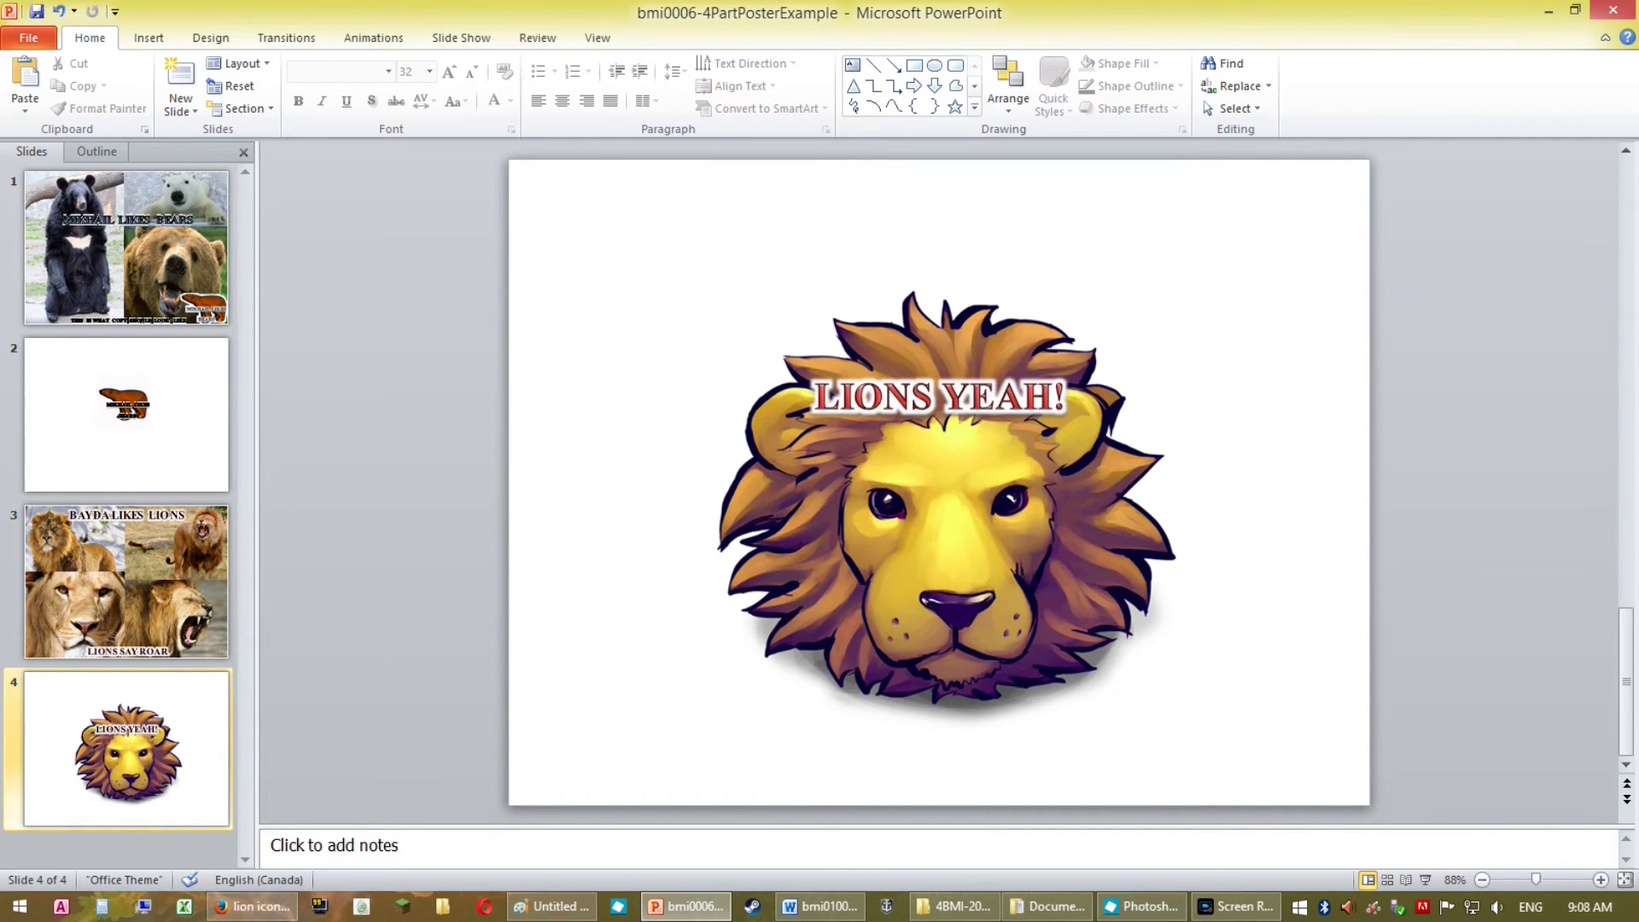
Paste the slide screenshot into Paint and move it to the top-left corner.
click(553, 907)
click(382, 494)
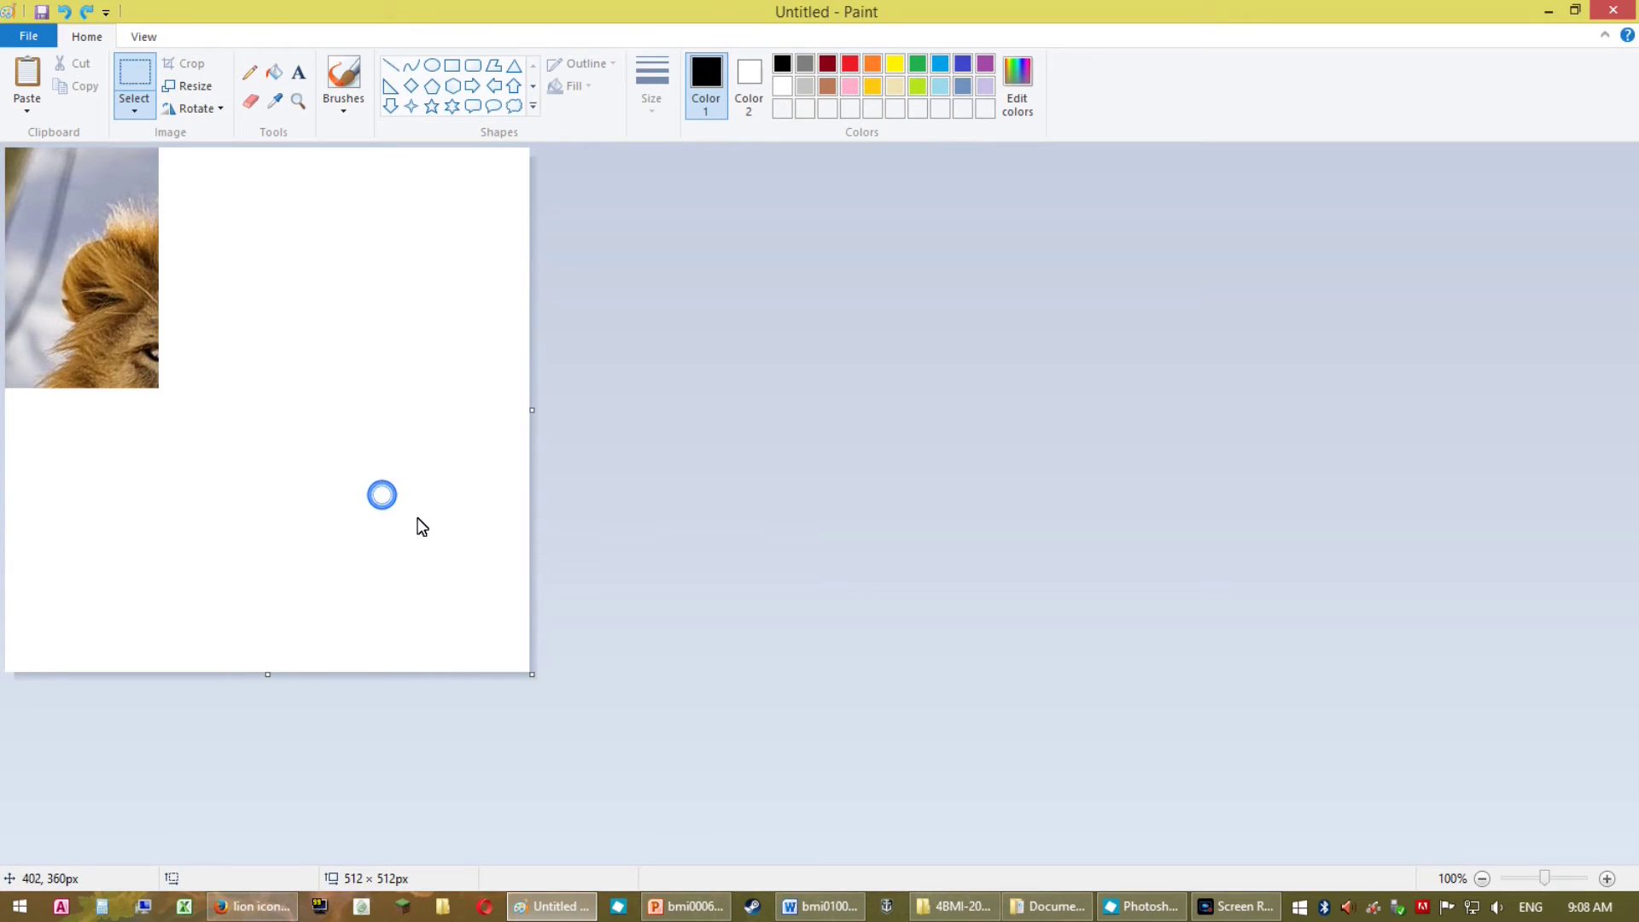
key(ctrl+v)
mouse_move(818, 675)
mouse_down()
mouse_move(362, 549)
mouse_move(269, 478)
mouse_up()
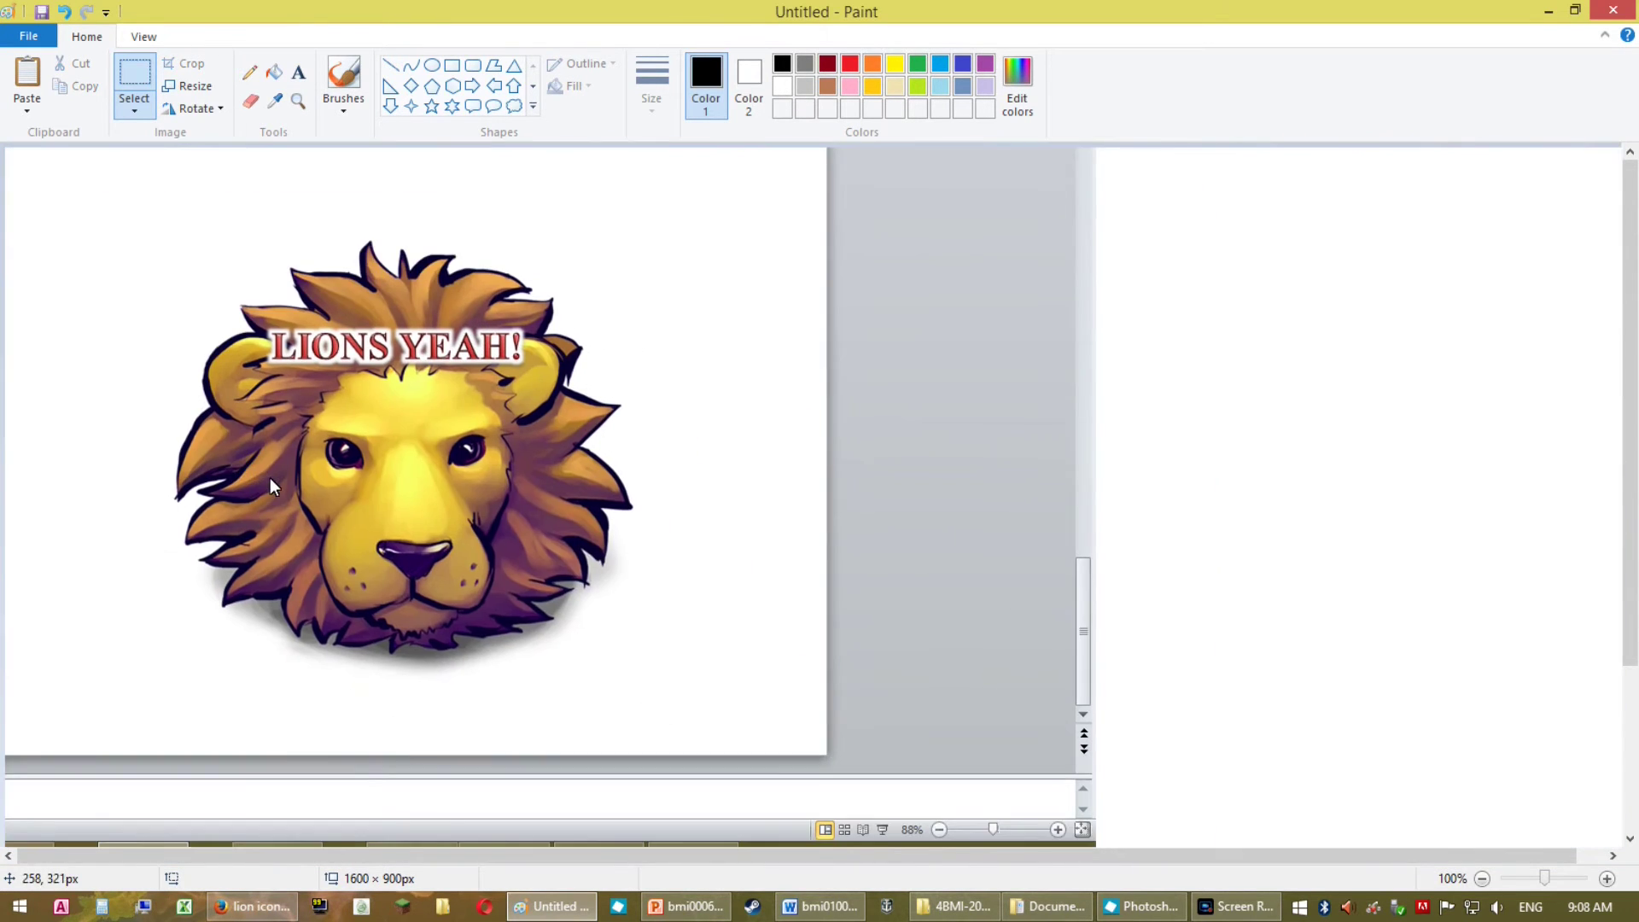
drag(468, 533, 316, 456)
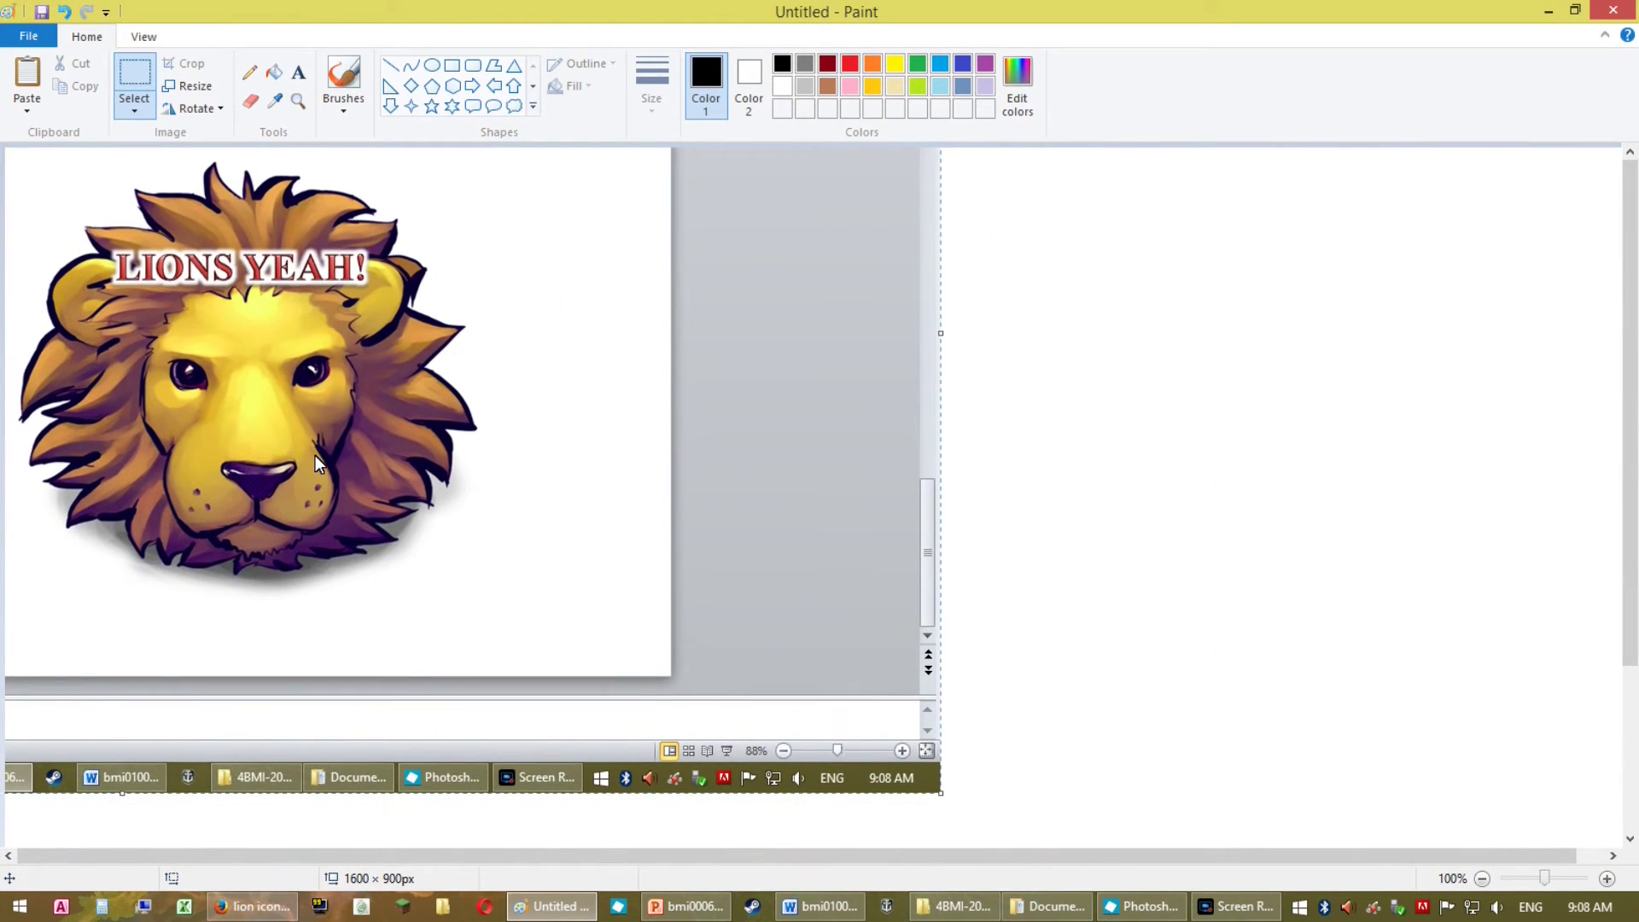
Crop the Paint canvas to 474 × 442 around the lion logo and select the whole image.
click(1629, 777)
click(1597, 855)
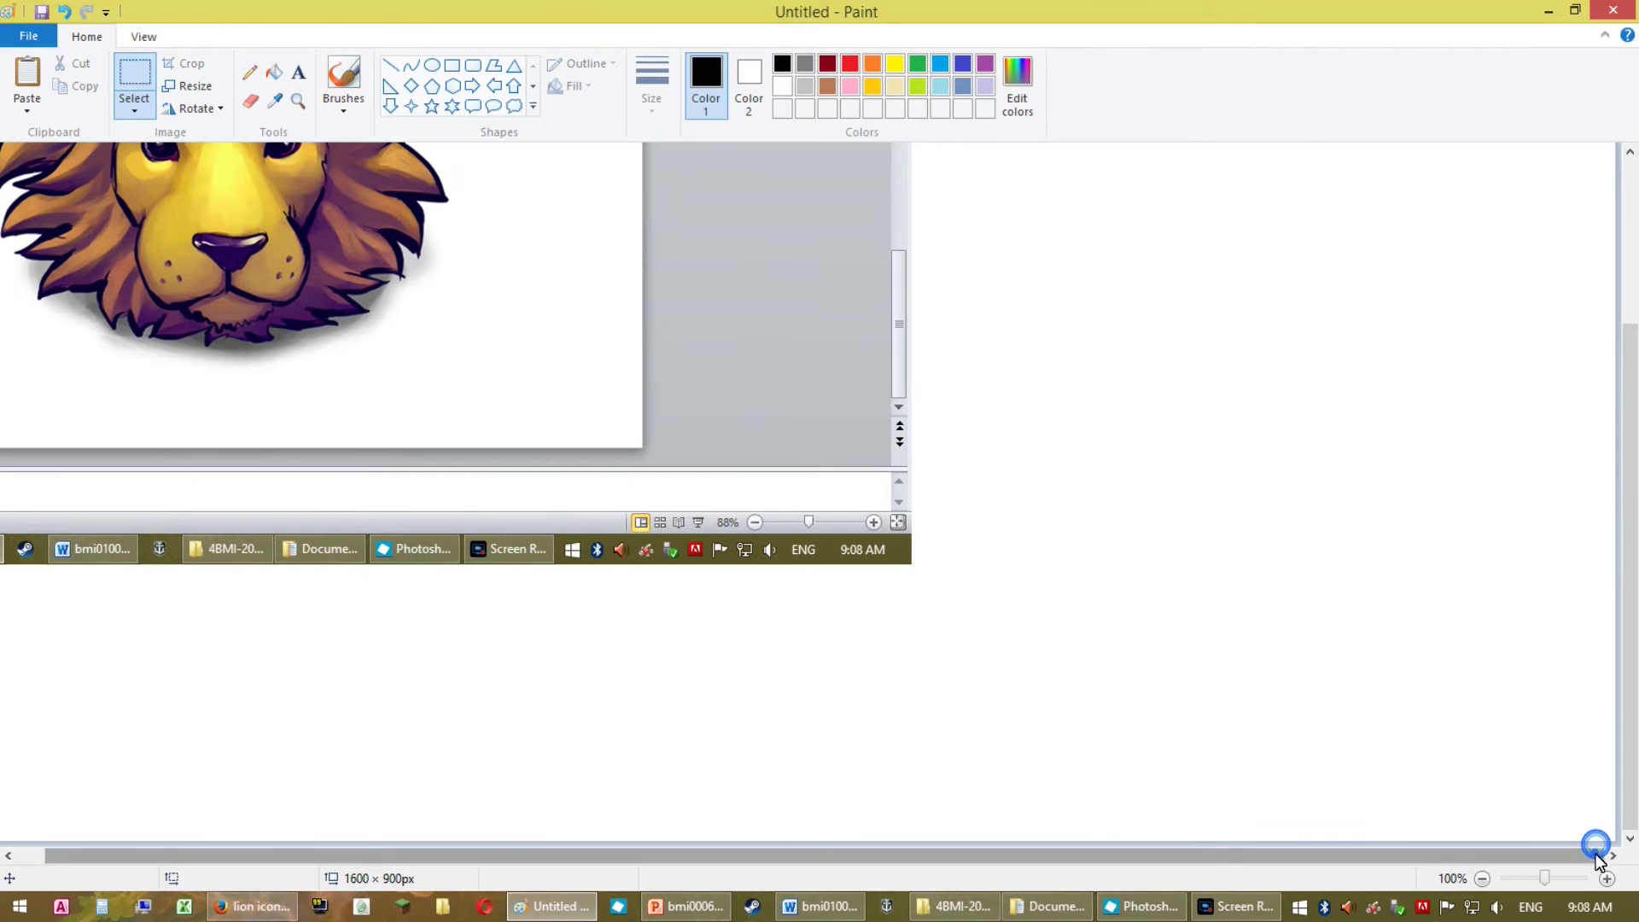
drag(1620, 848, 550, 418)
drag(579, 643, 491, 604)
key(ctrl+a)
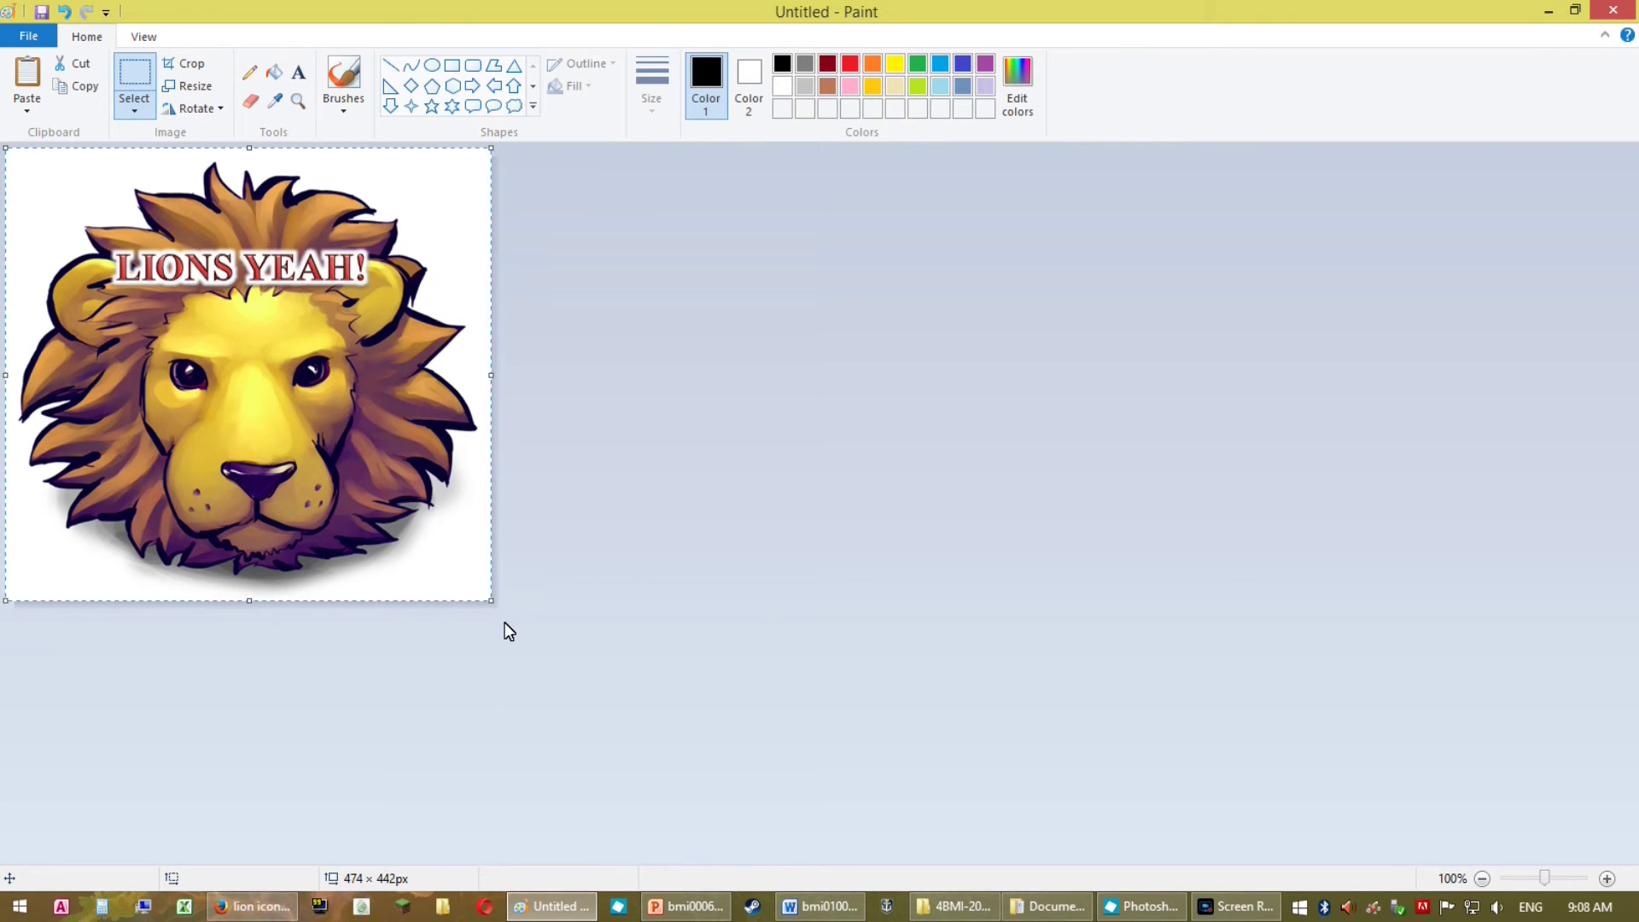
click(688, 907)
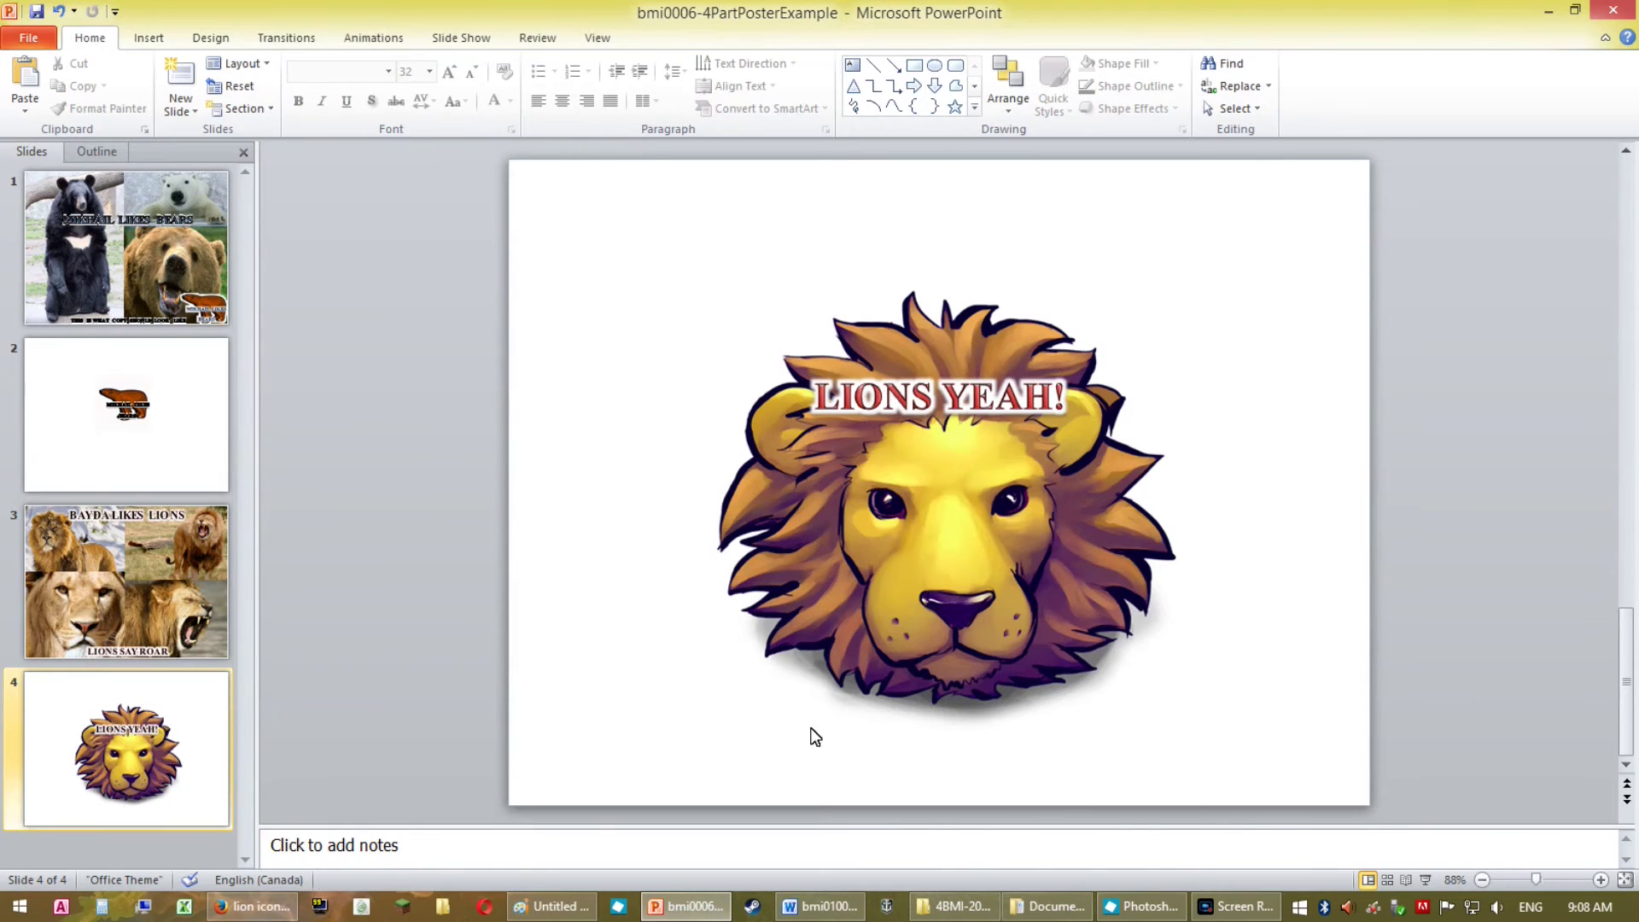
Paste the lion logo onto slide 3, shrink it into the bottom-right corner, then delete it.
click(157, 586)
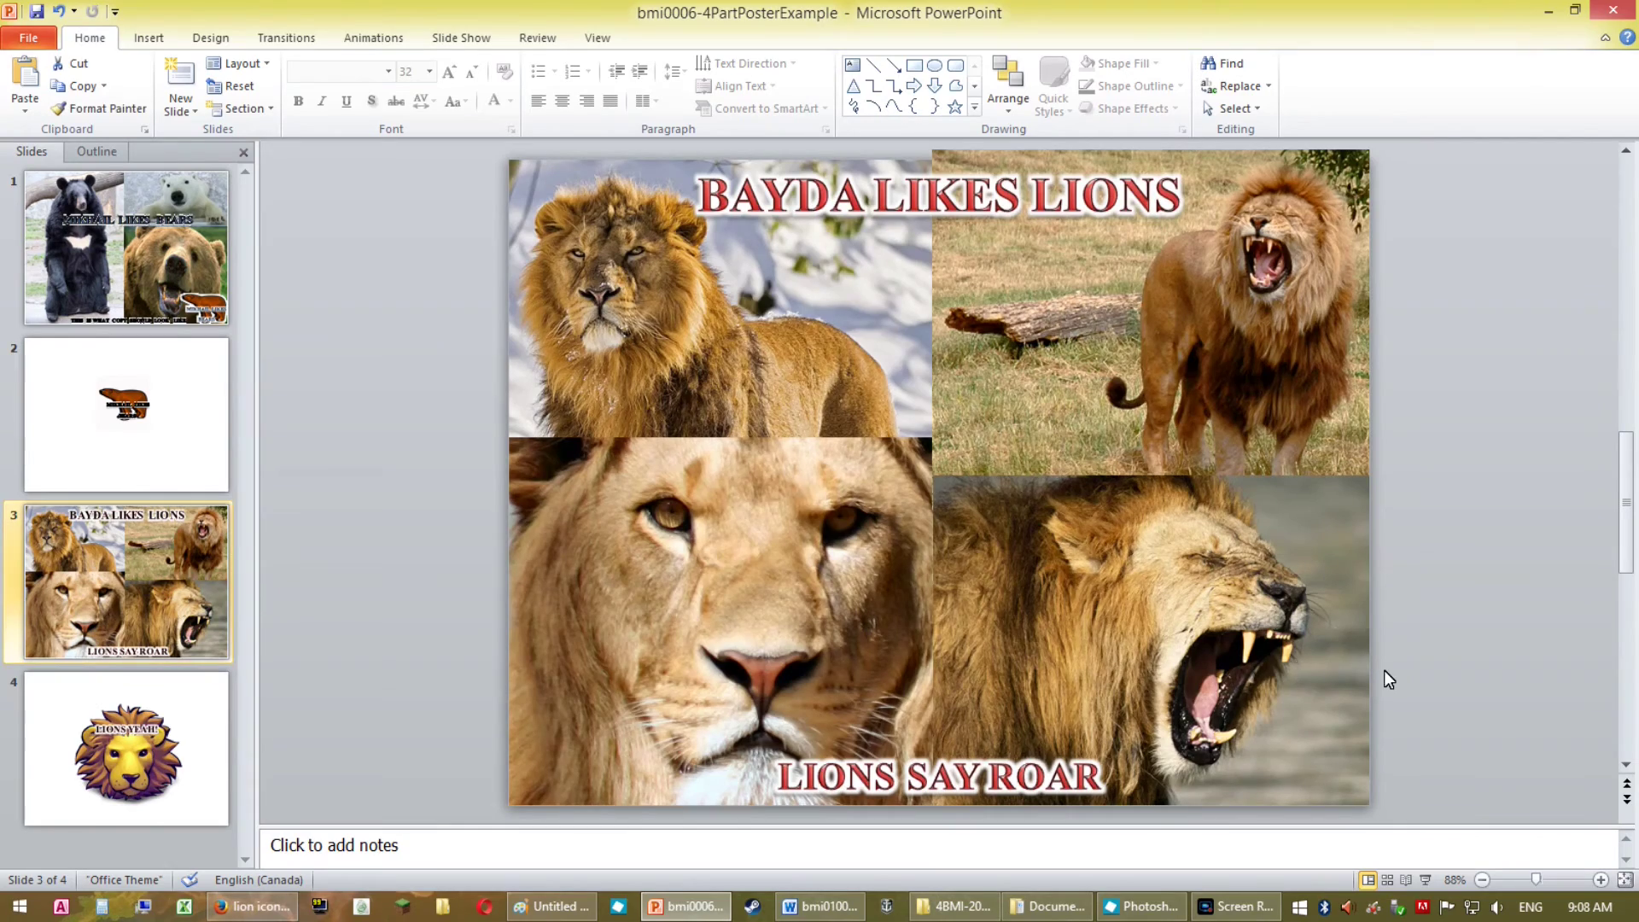
key(ctrl+v)
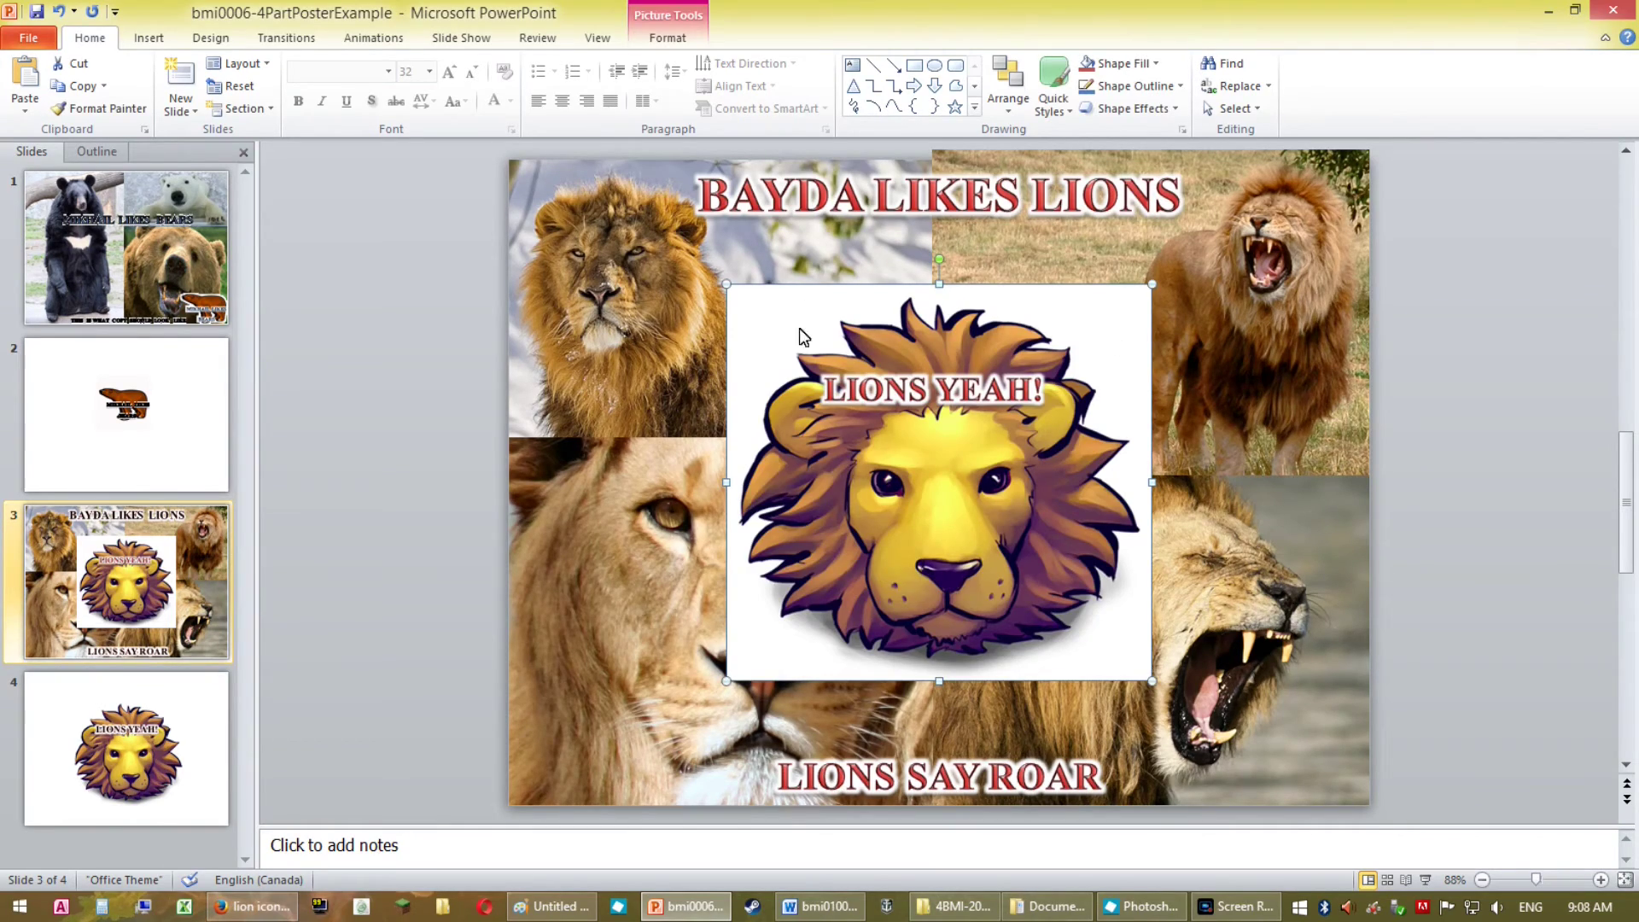
drag(981, 521, 1197, 646)
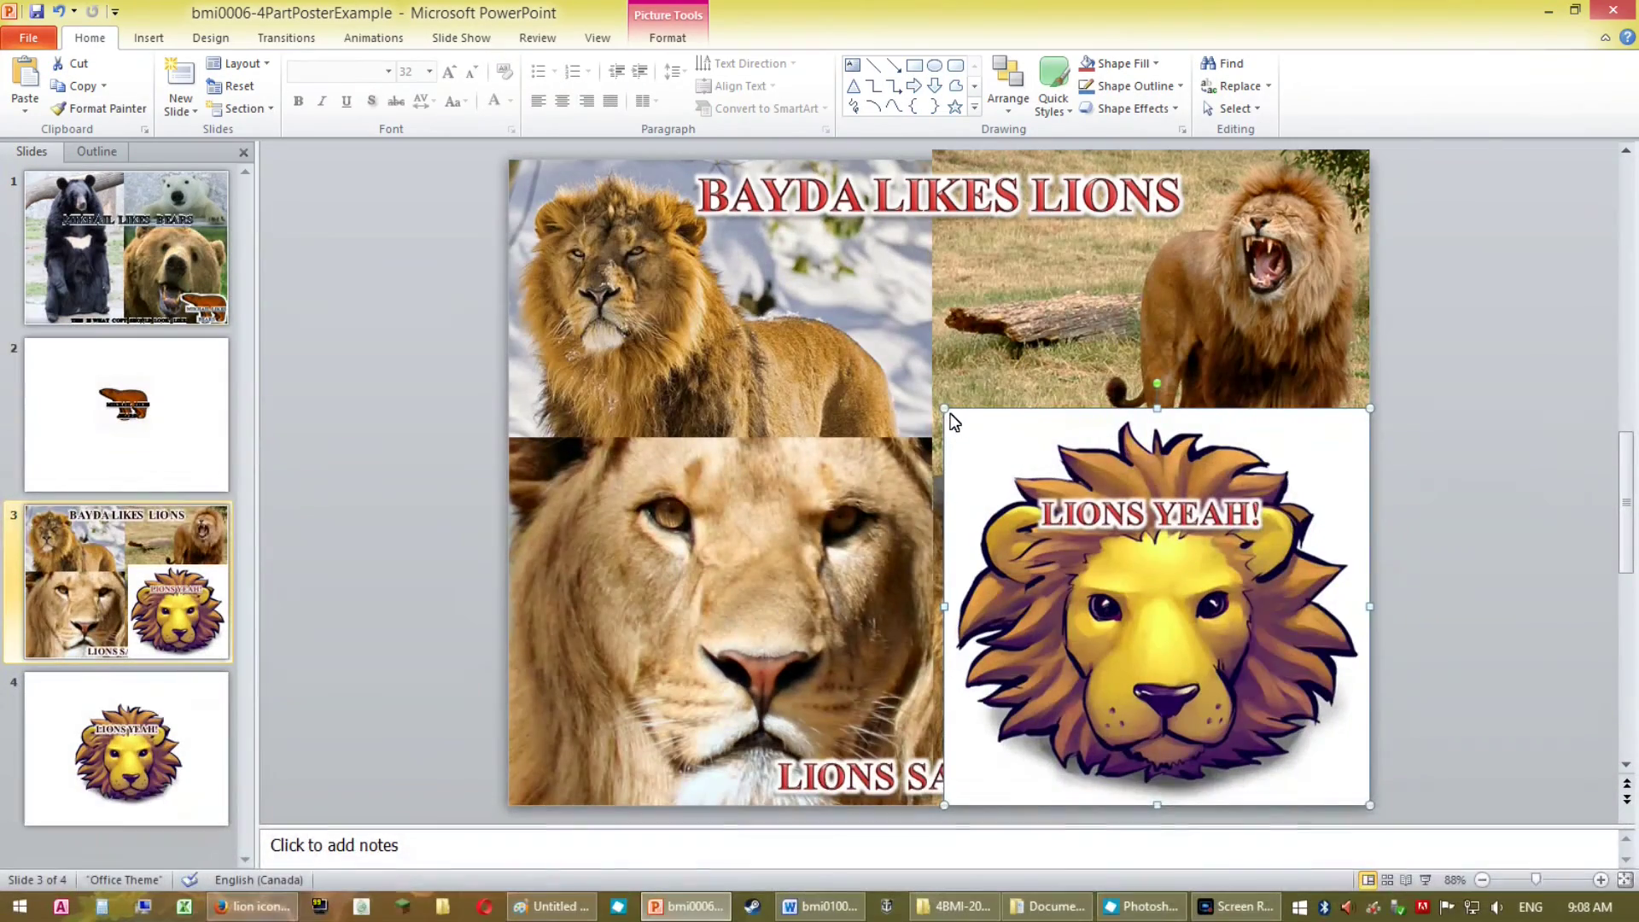
drag(944, 409, 1139, 590)
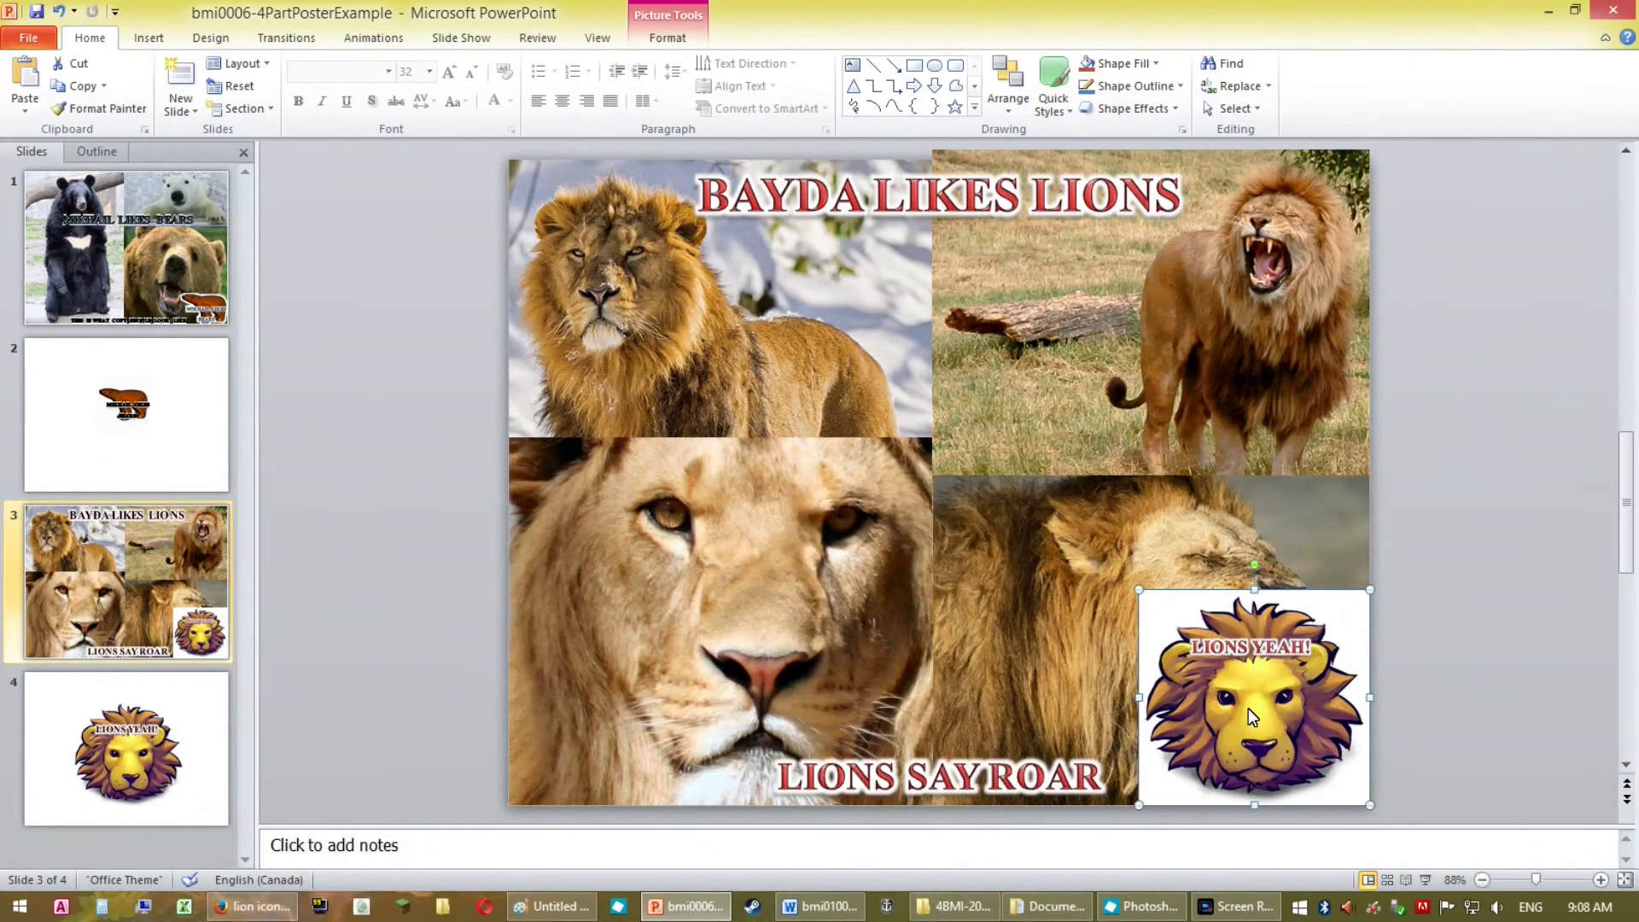
key(Delete)
click(1127, 906)
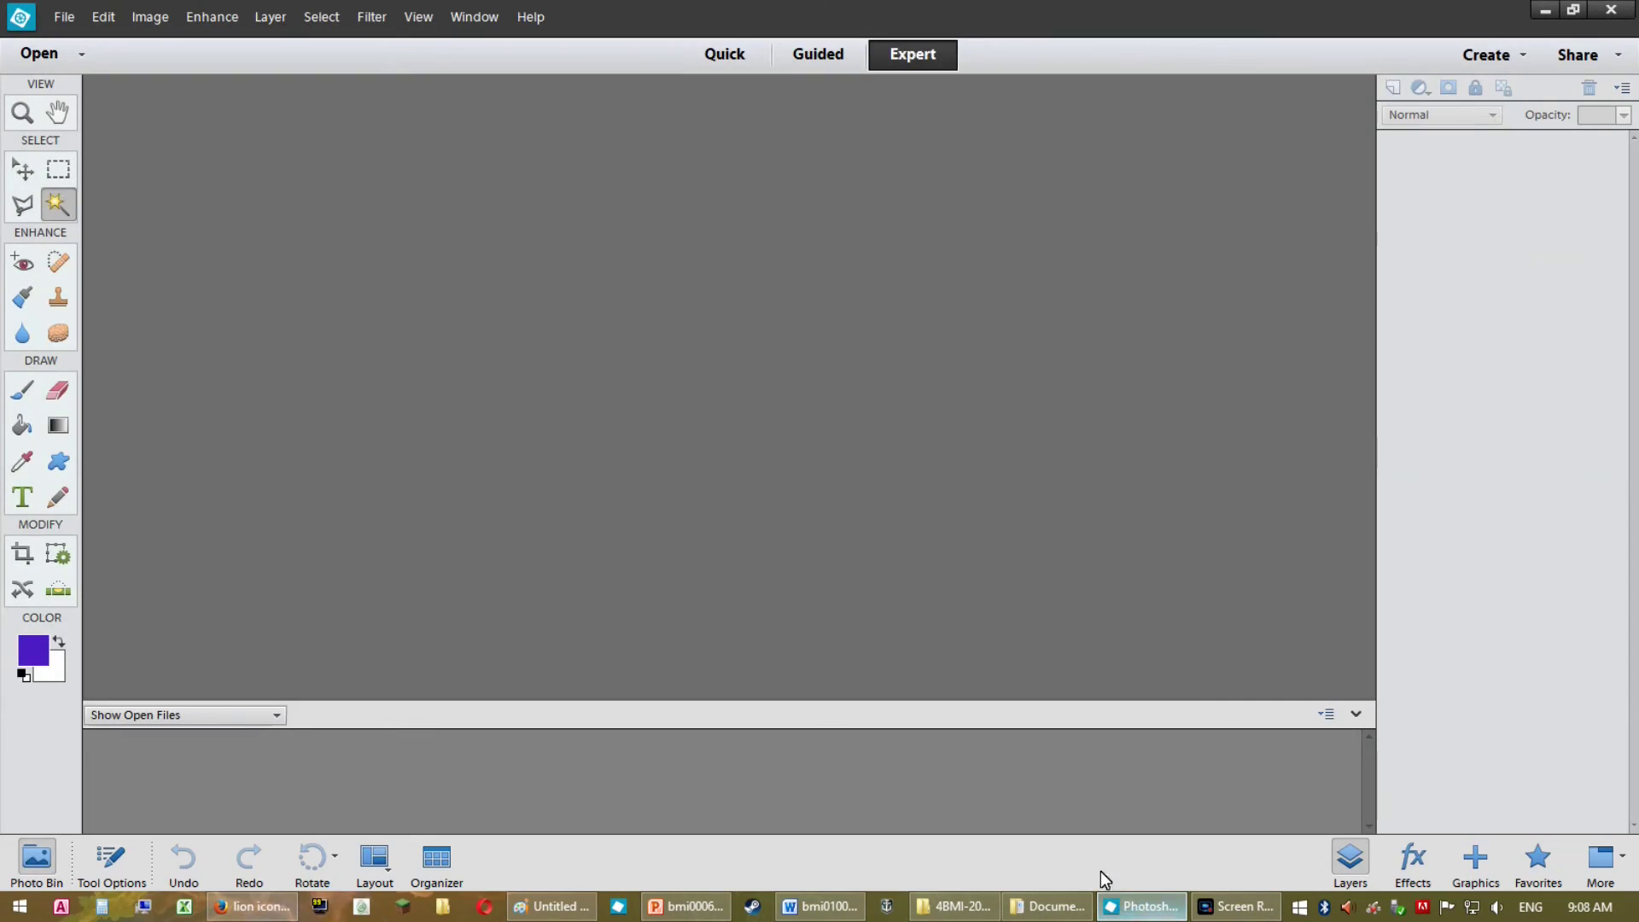
Create a new Photoshop Elements image from the copied lion logo on the clipboard.
click(66, 17)
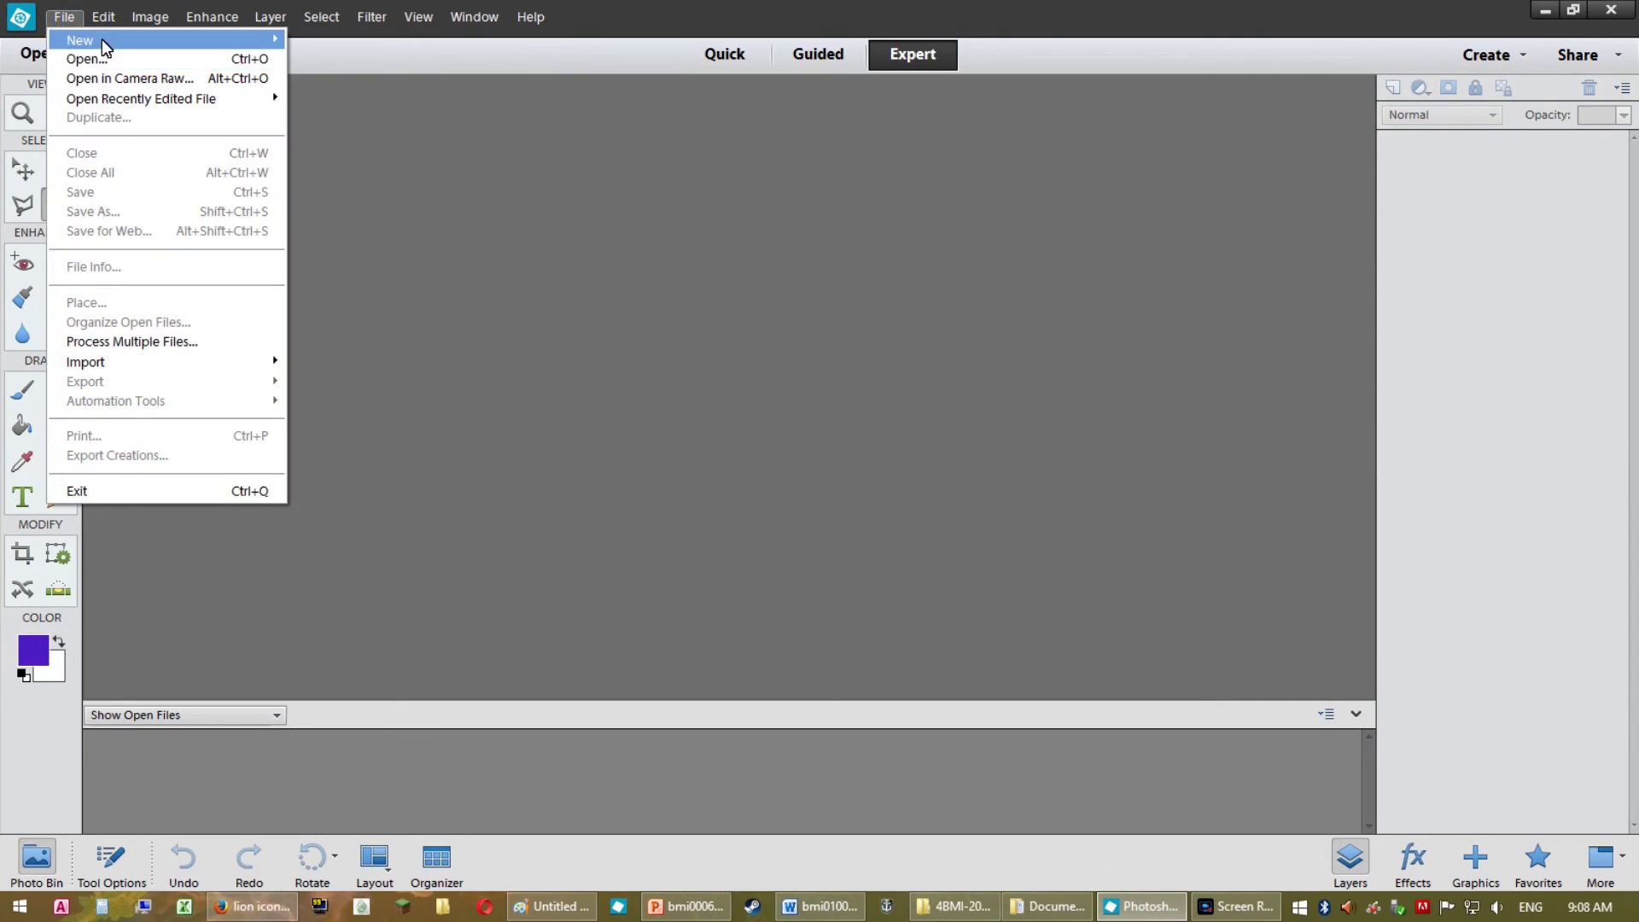
mouse_move(103, 37)
click(396, 61)
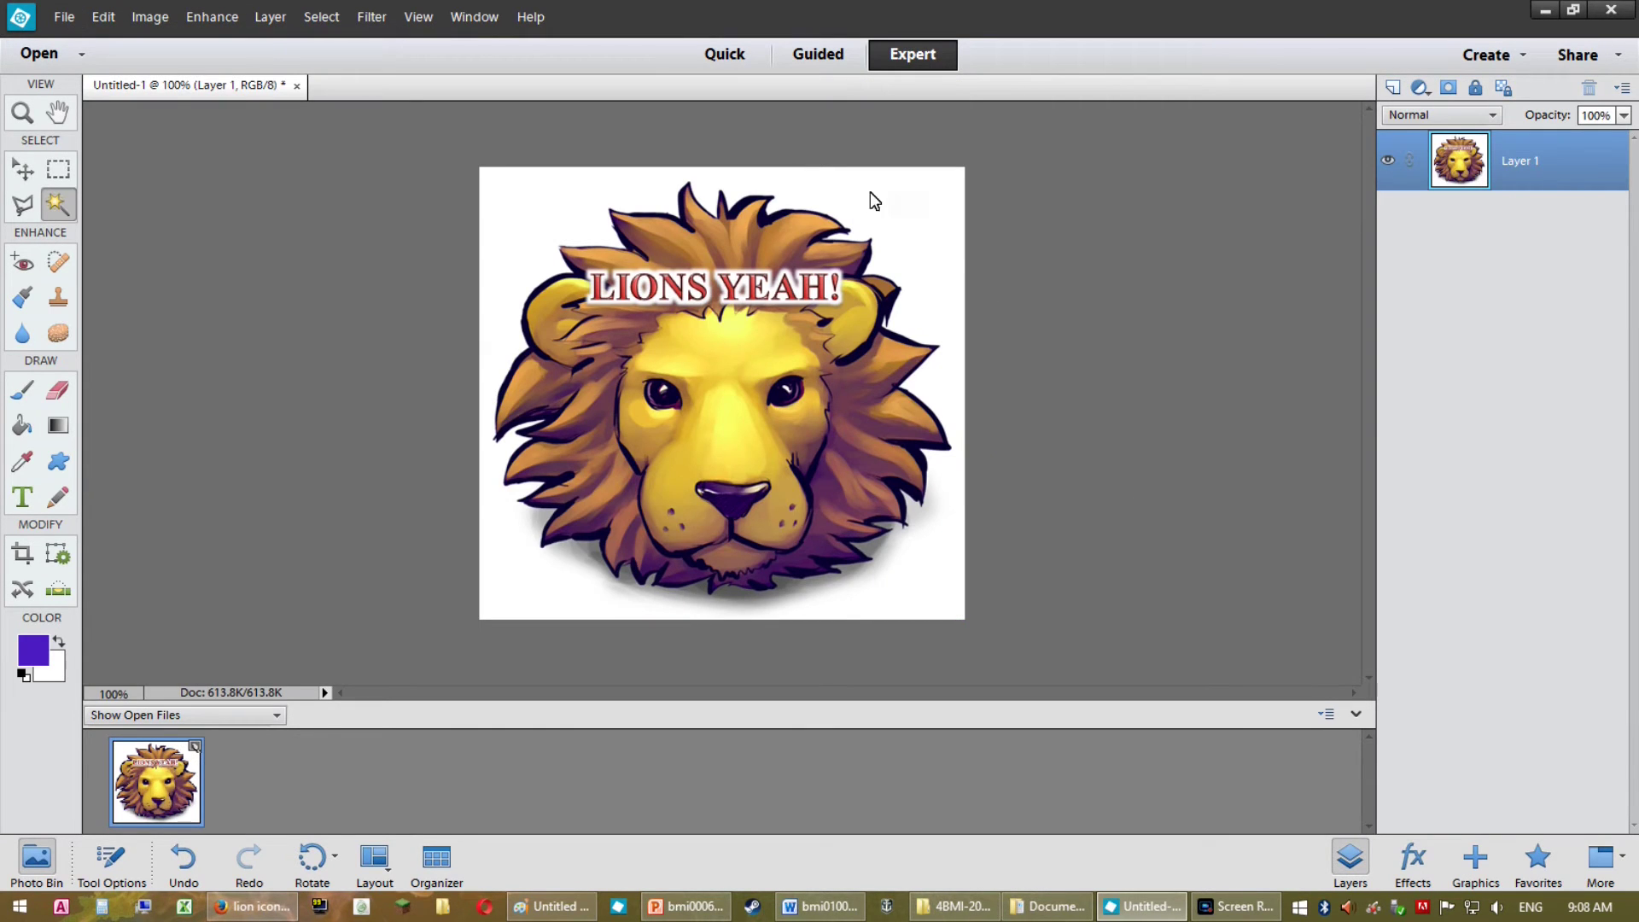
Duplicate Layer 1 as Layer 1 copy and hide the original Layer 1.
right_click(1525, 162)
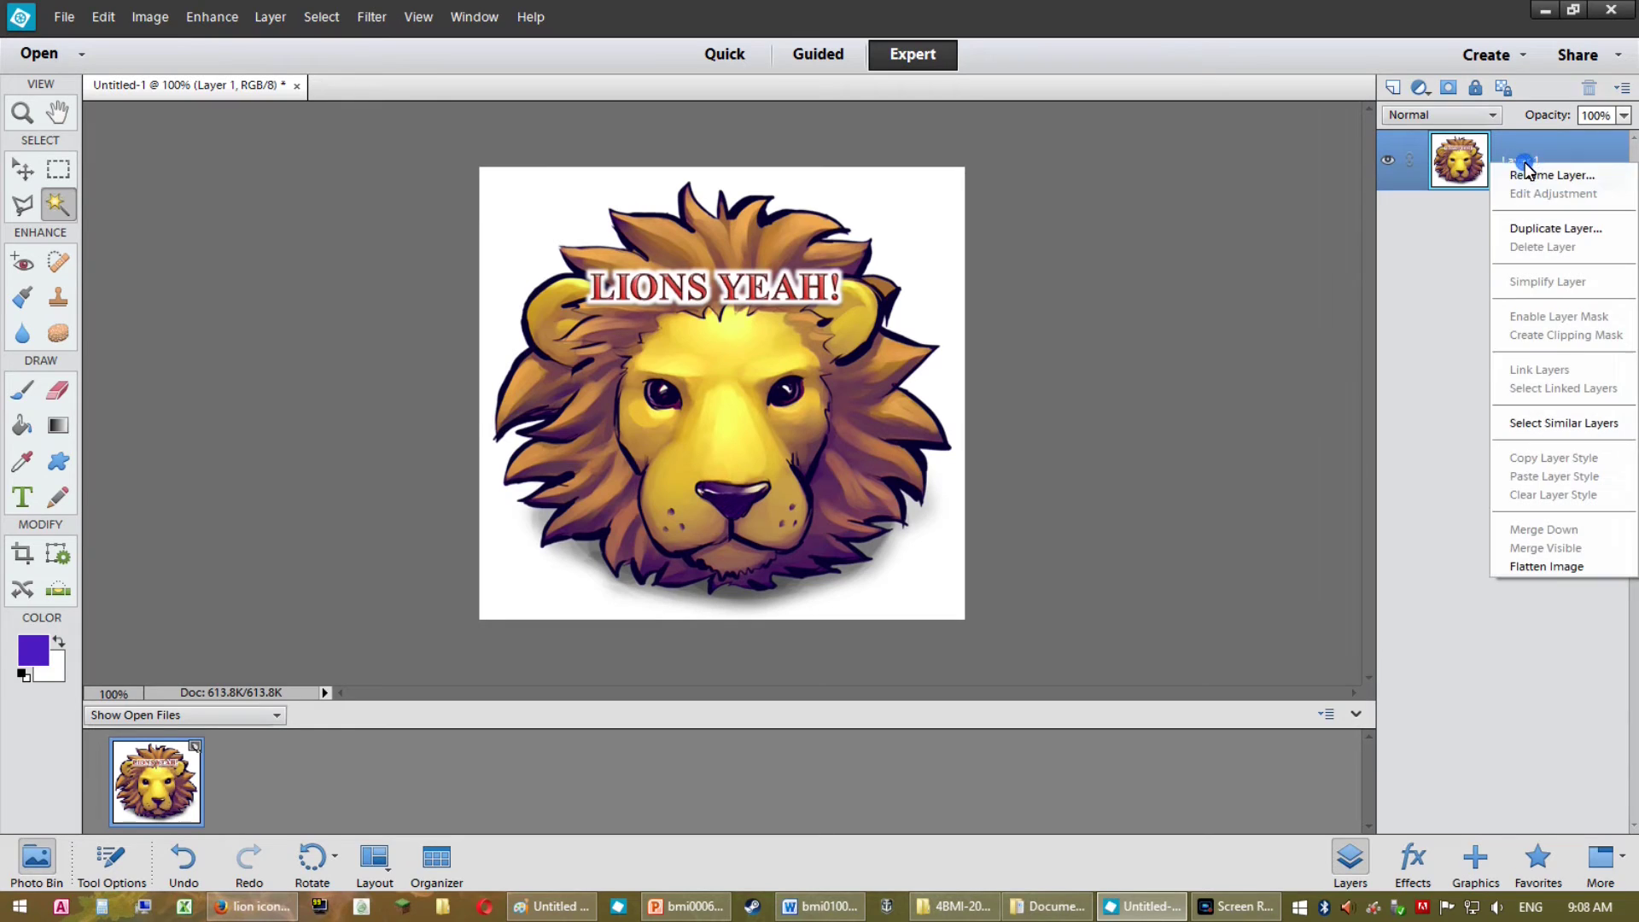
click(1532, 225)
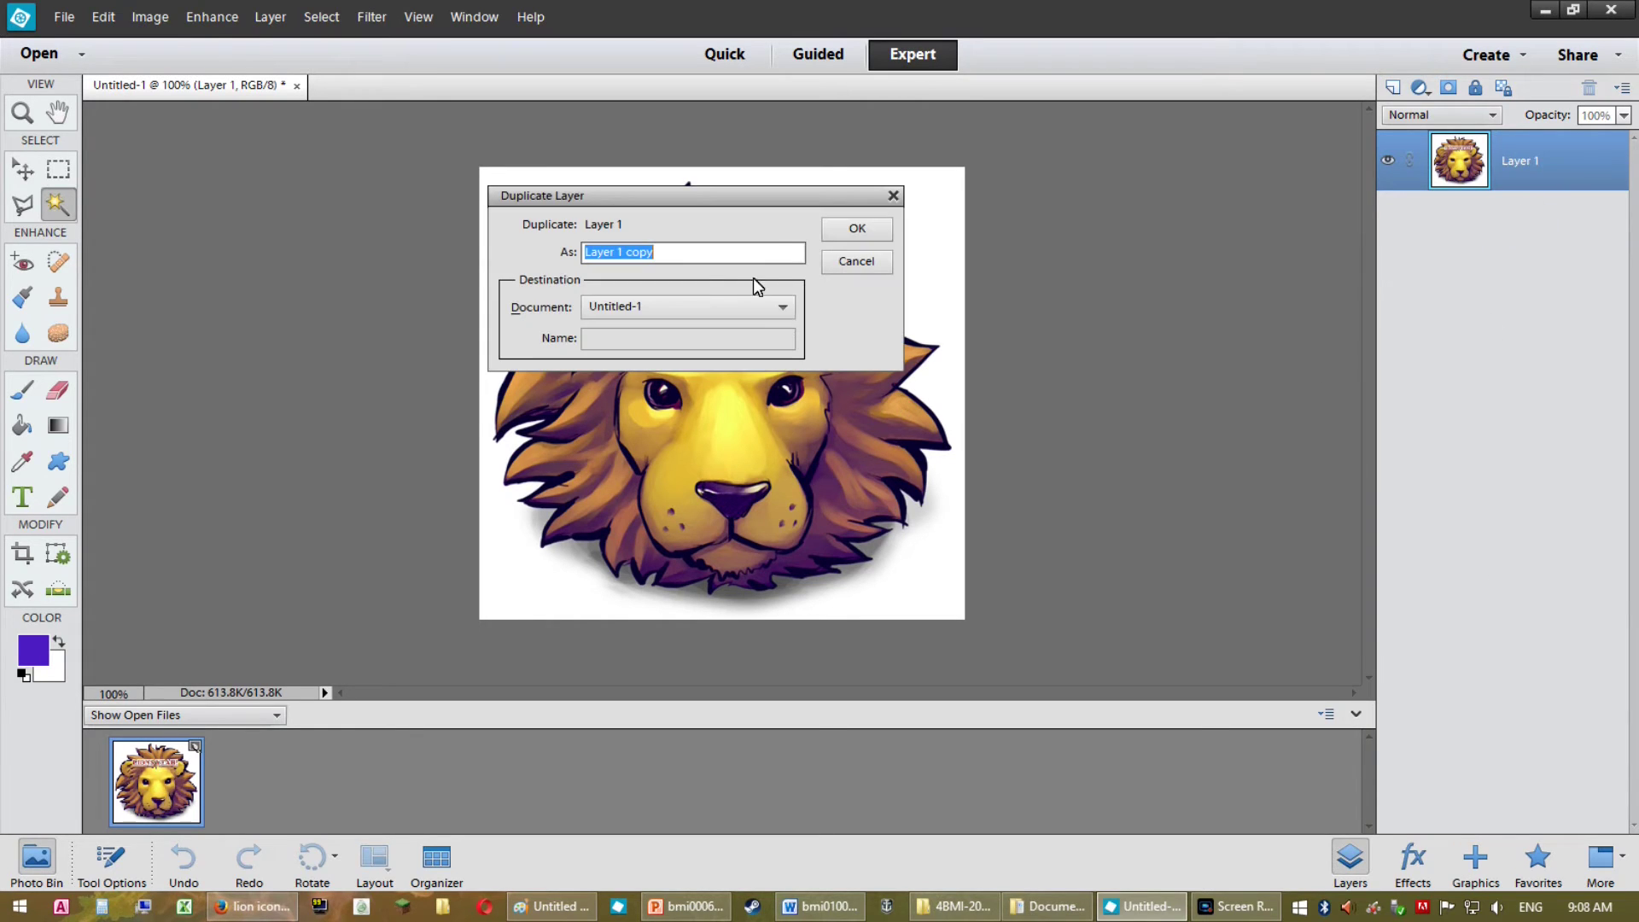
click(845, 229)
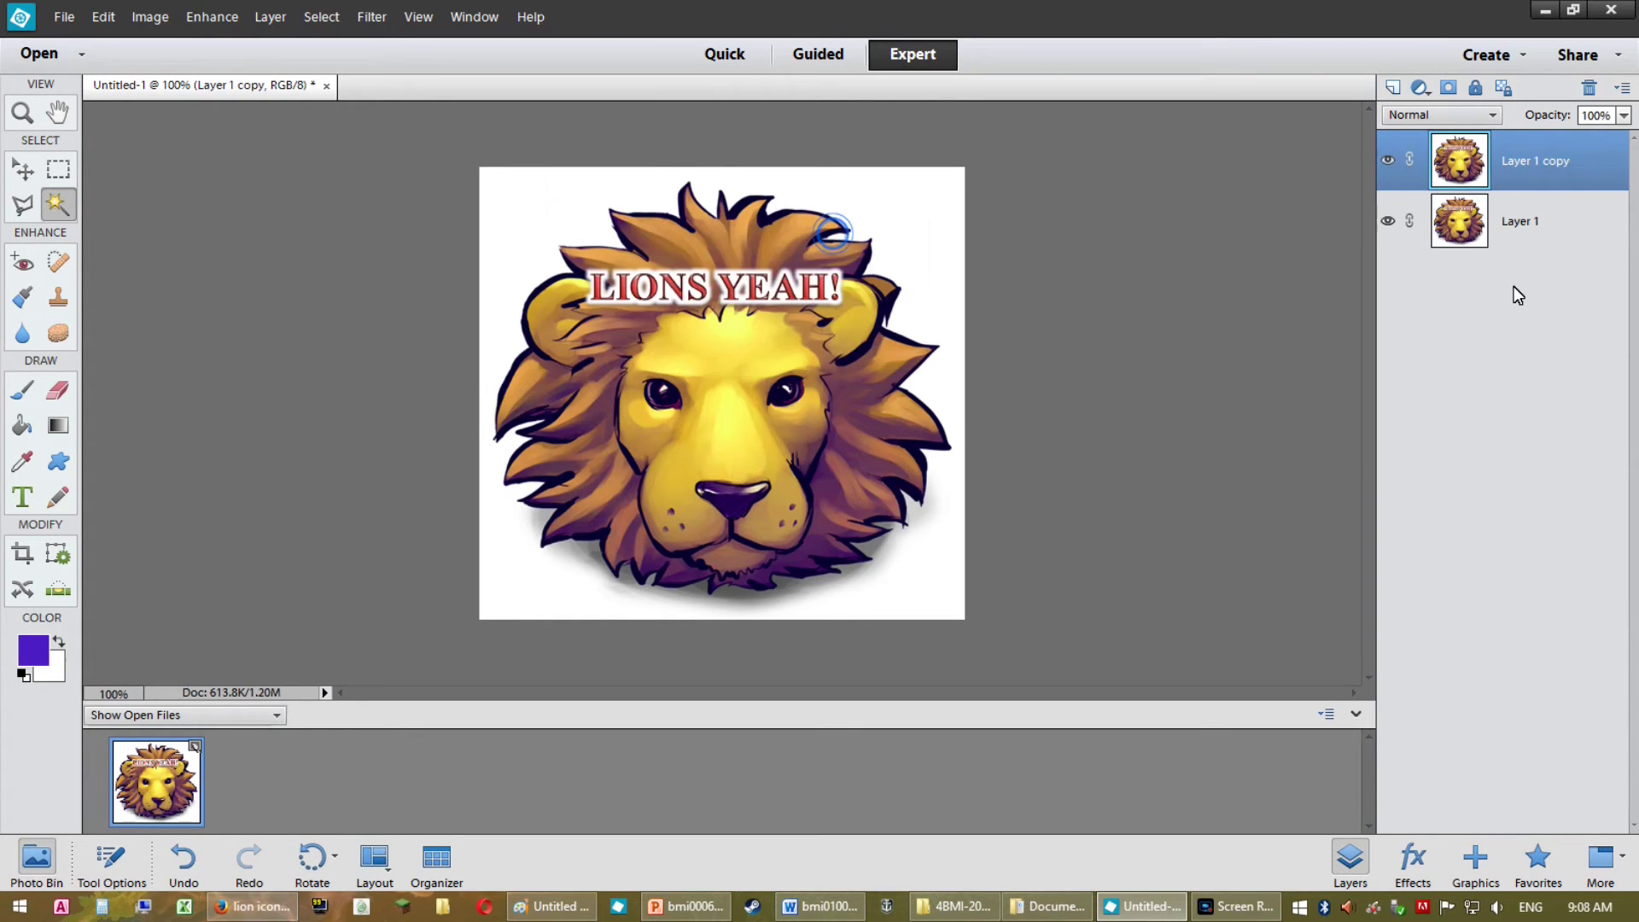
click(1386, 223)
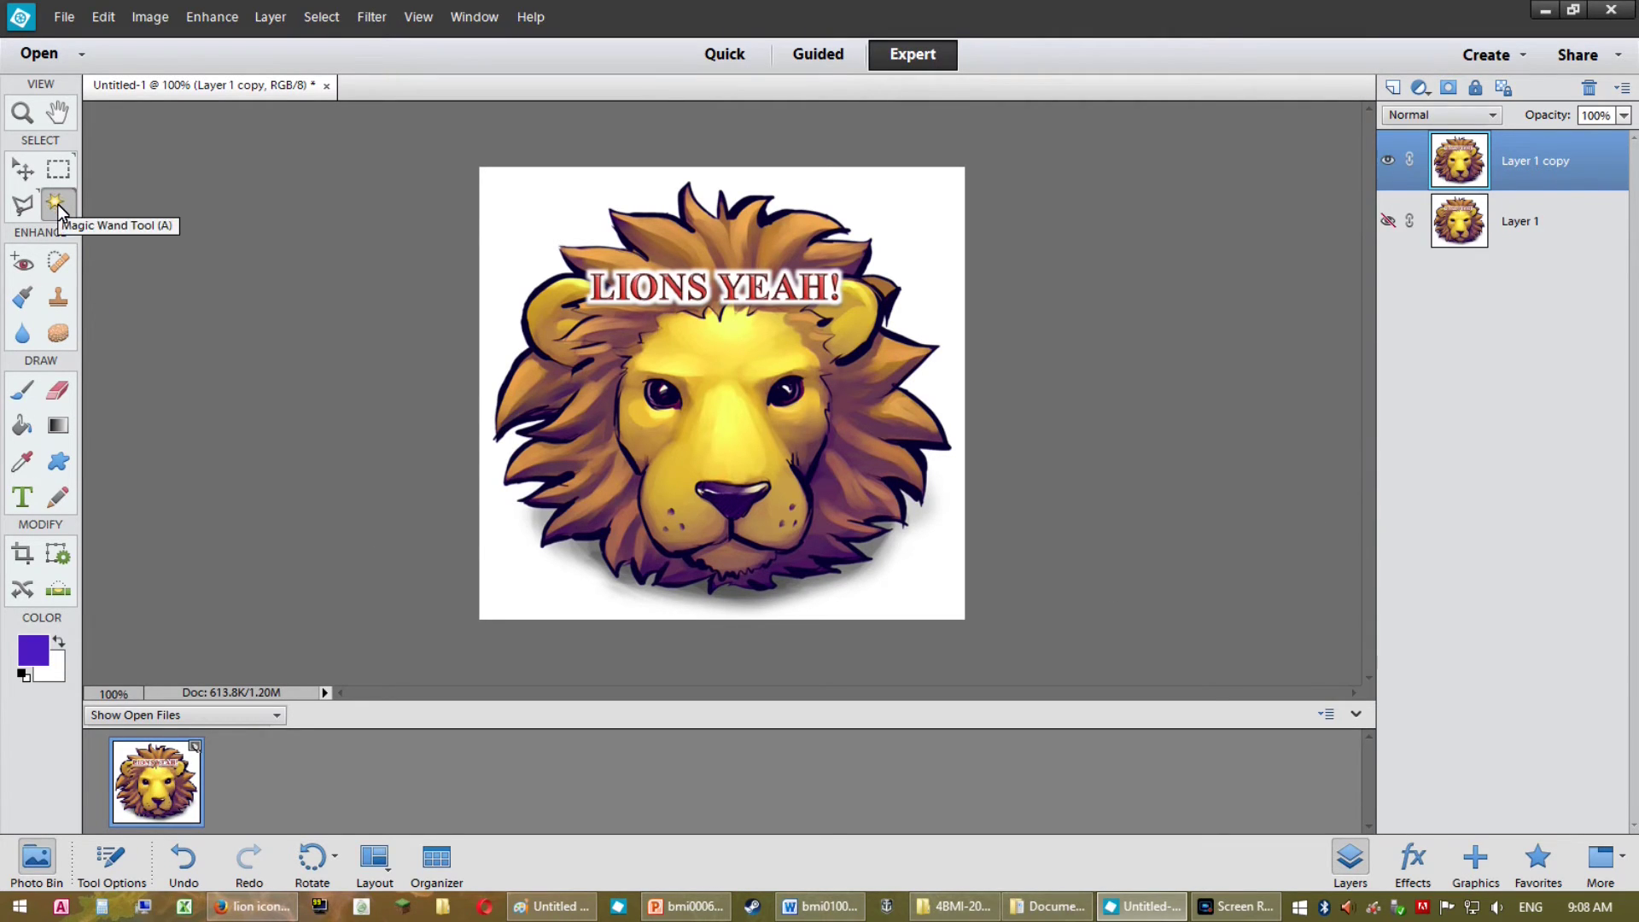
Delete the white background around the lion with the Magic Wand and clear the selection.
click(546, 203)
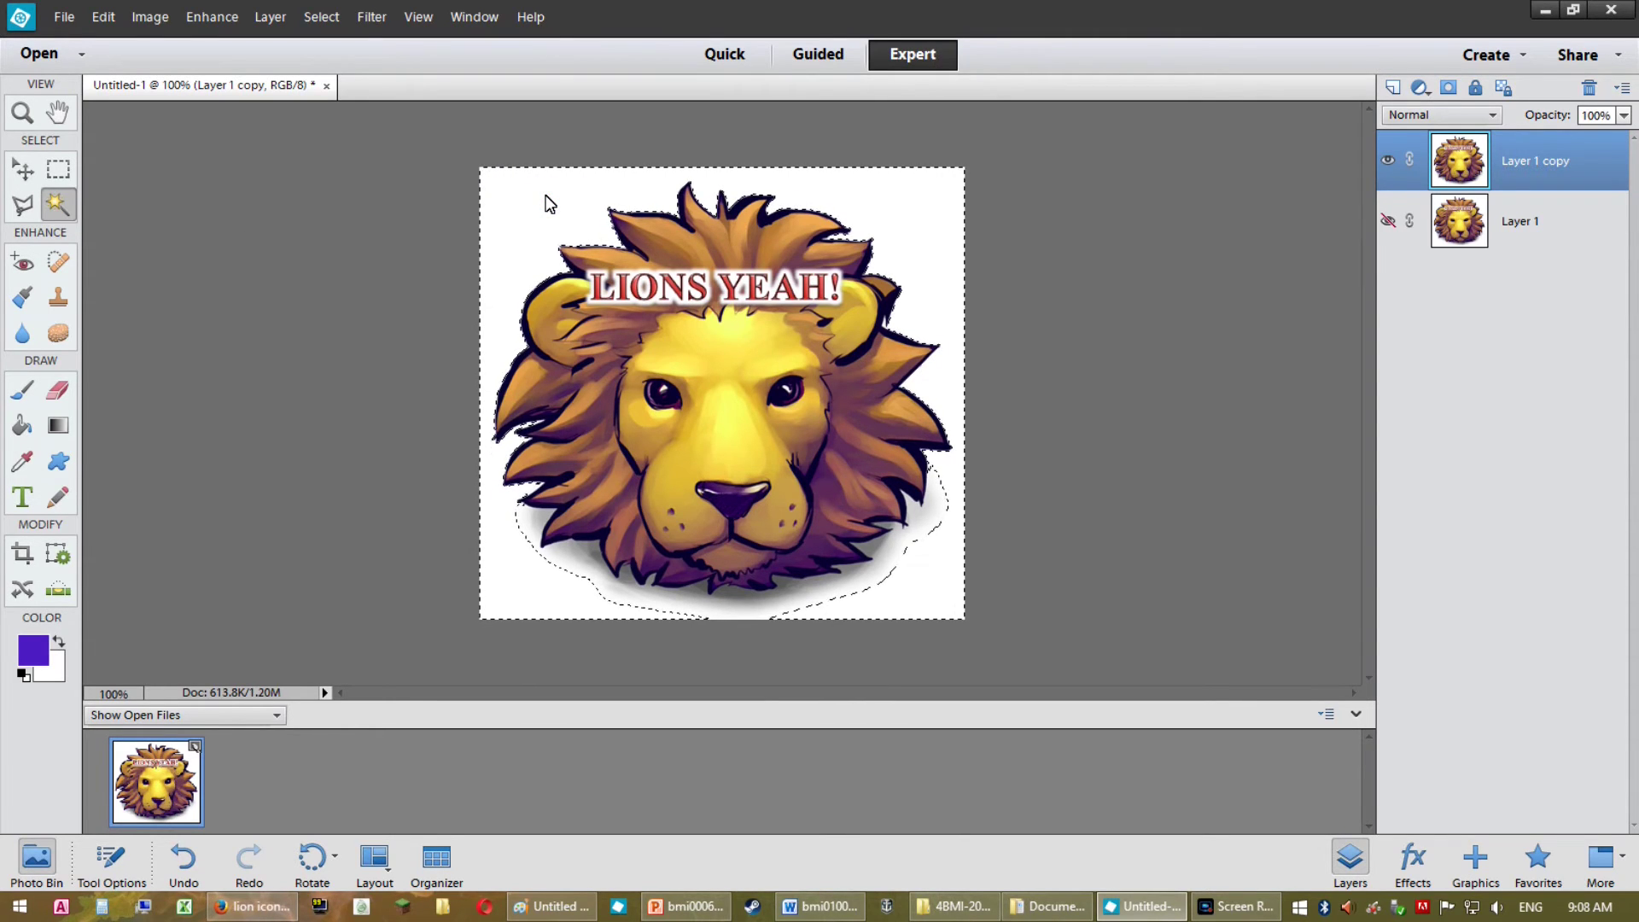
key(Delete)
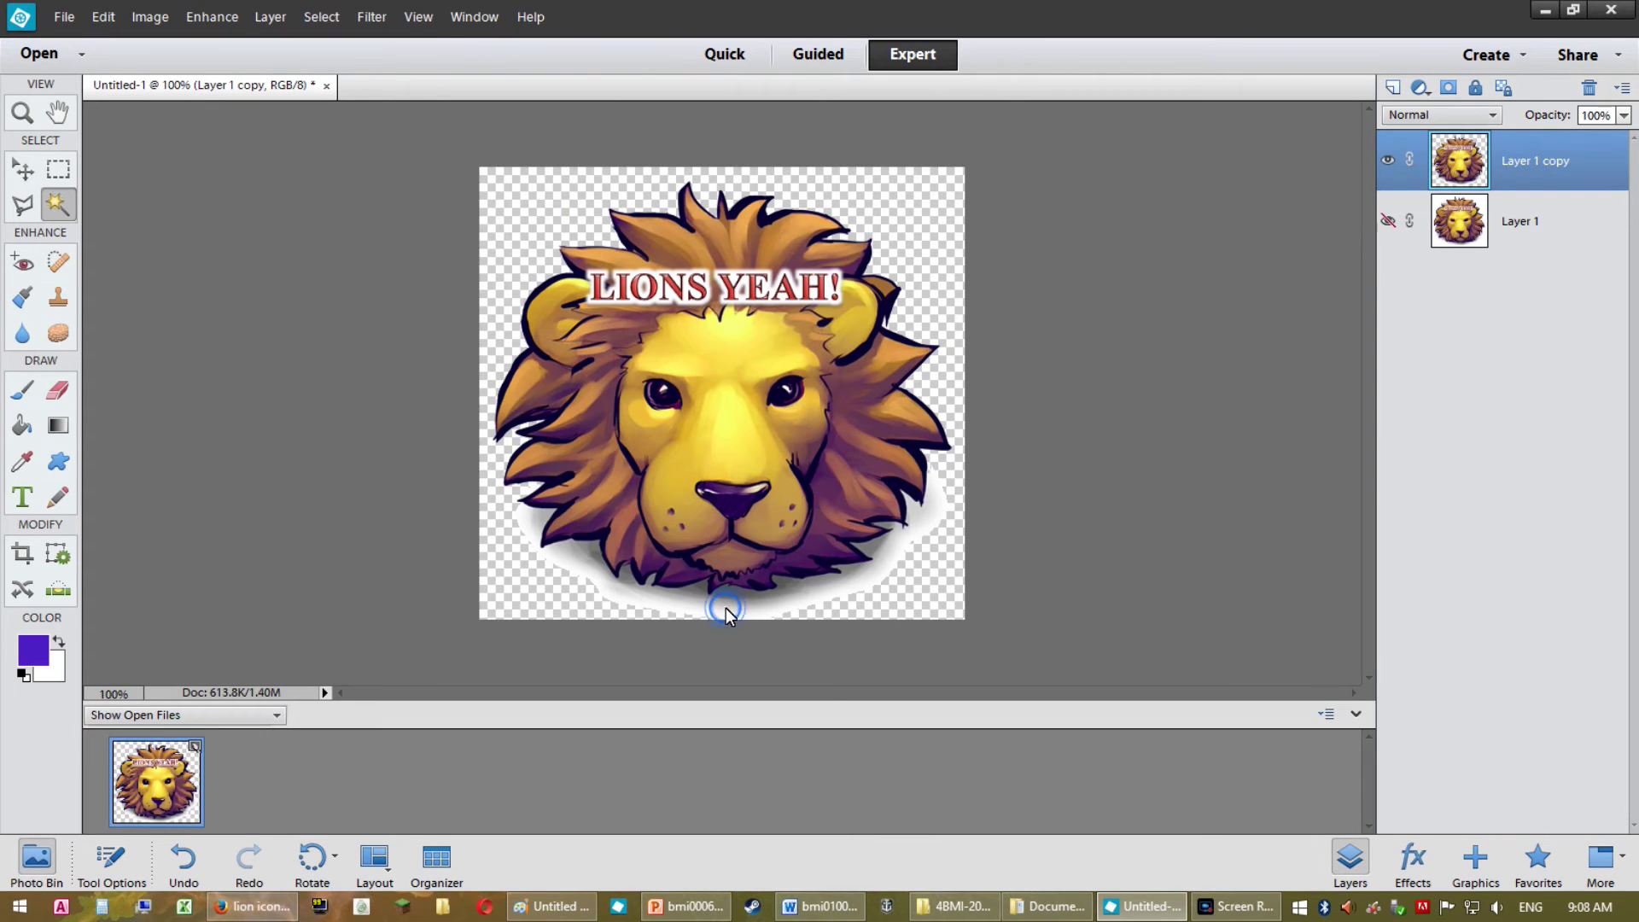
key(ctrl+d)
Raise the Magic Wand tolerance to 19, then 53, and delete the shadow under the lion.
click(57, 205)
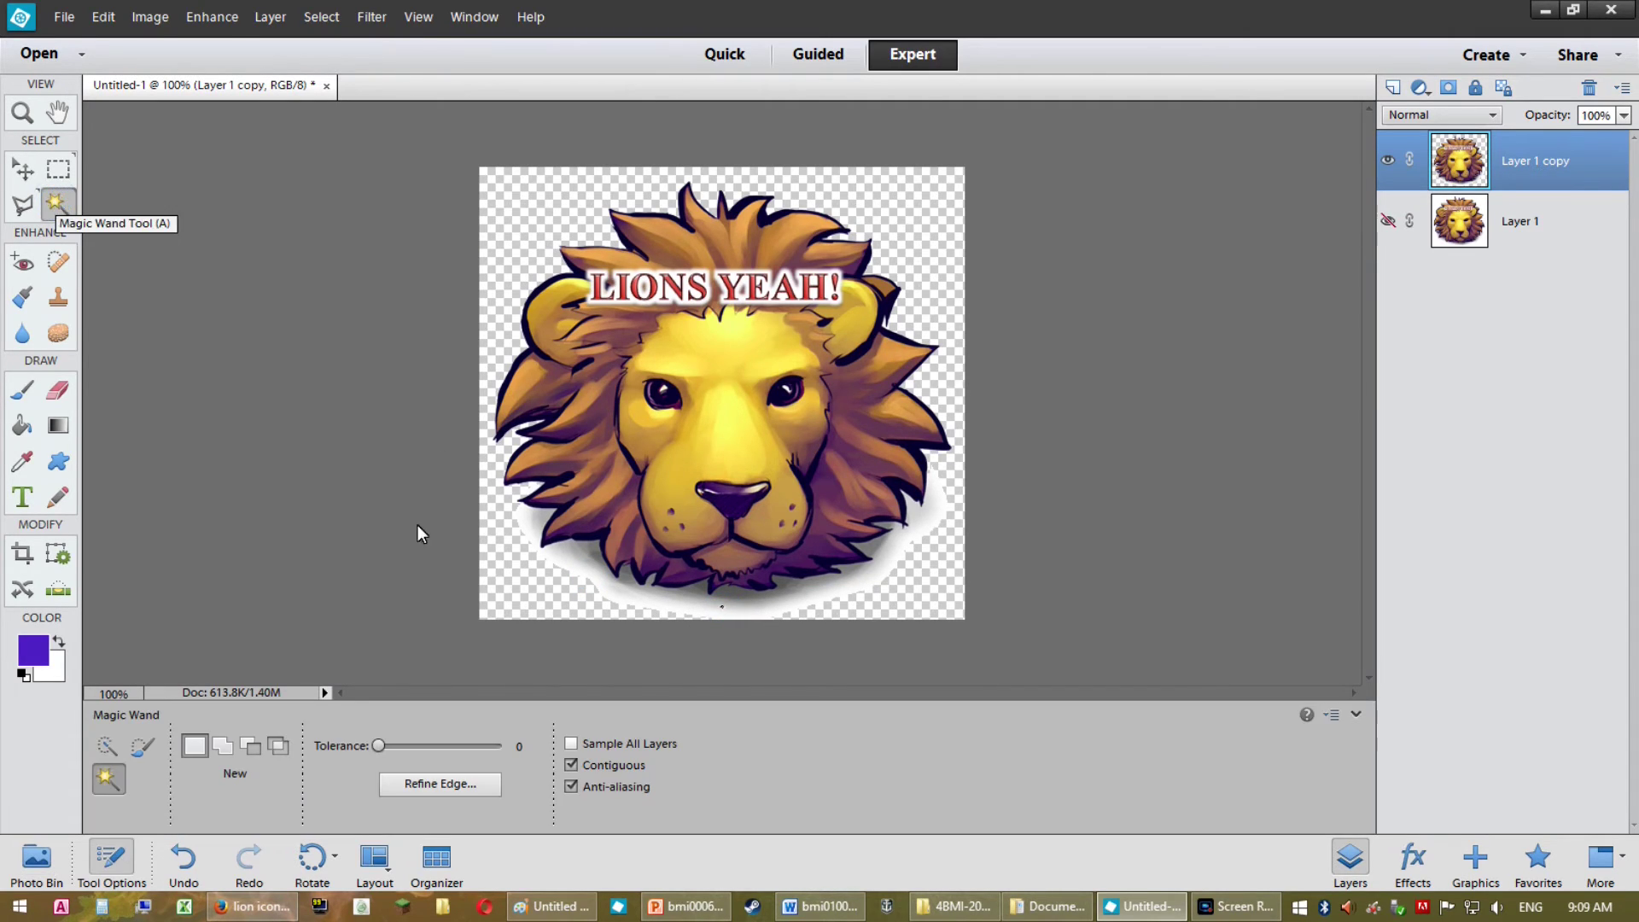
drag(379, 748, 388, 746)
click(647, 602)
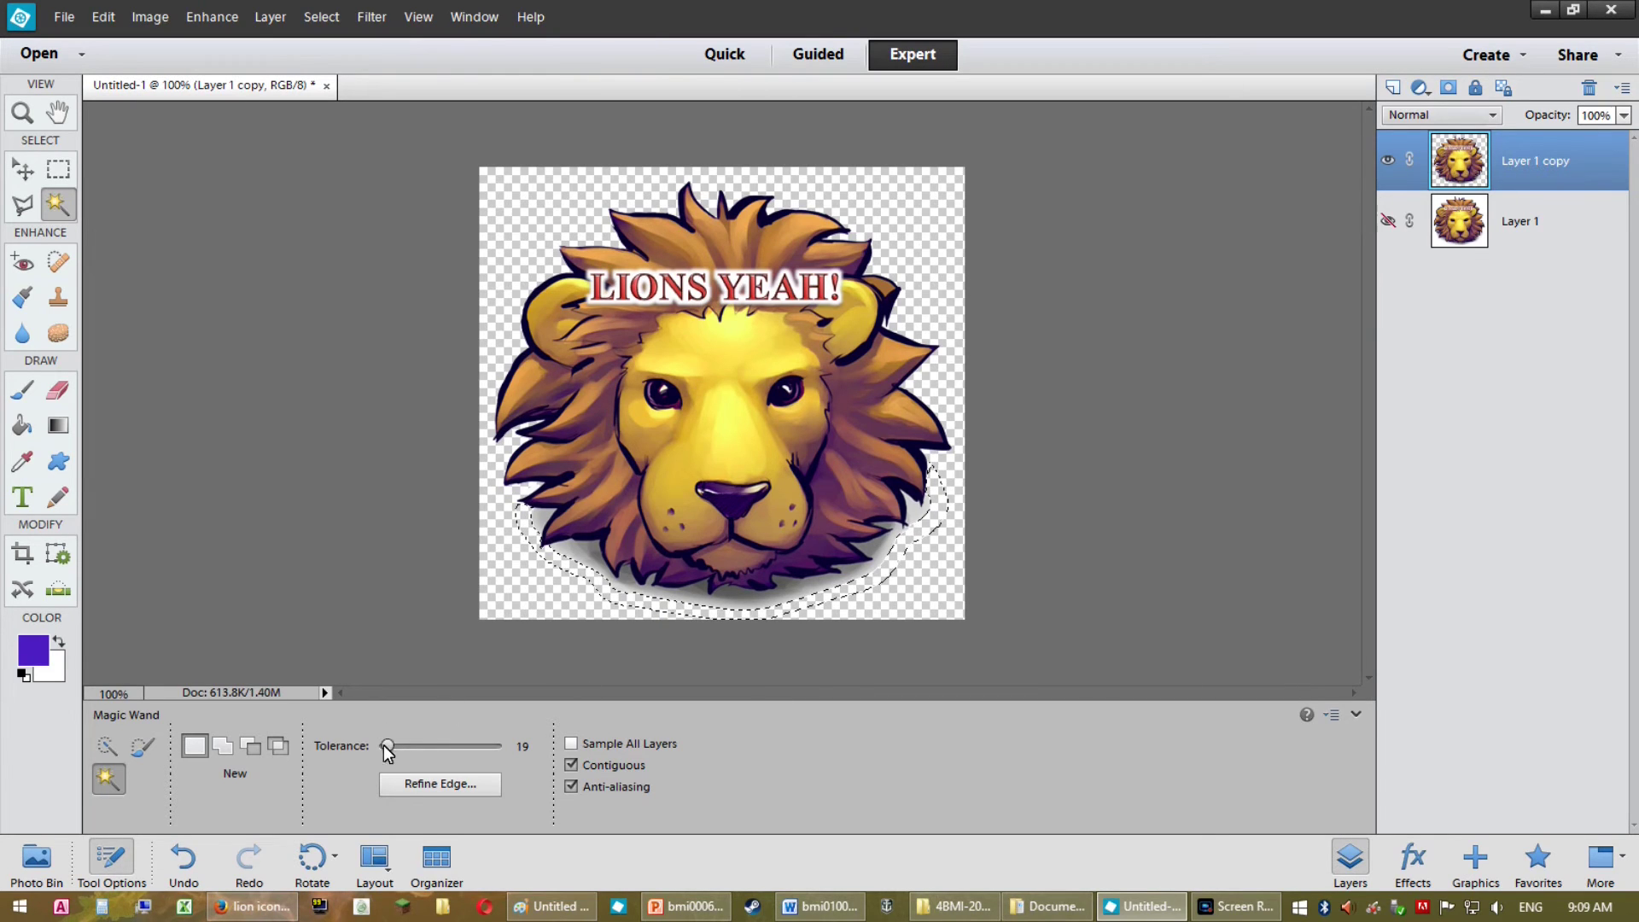
drag(388, 747, 414, 745)
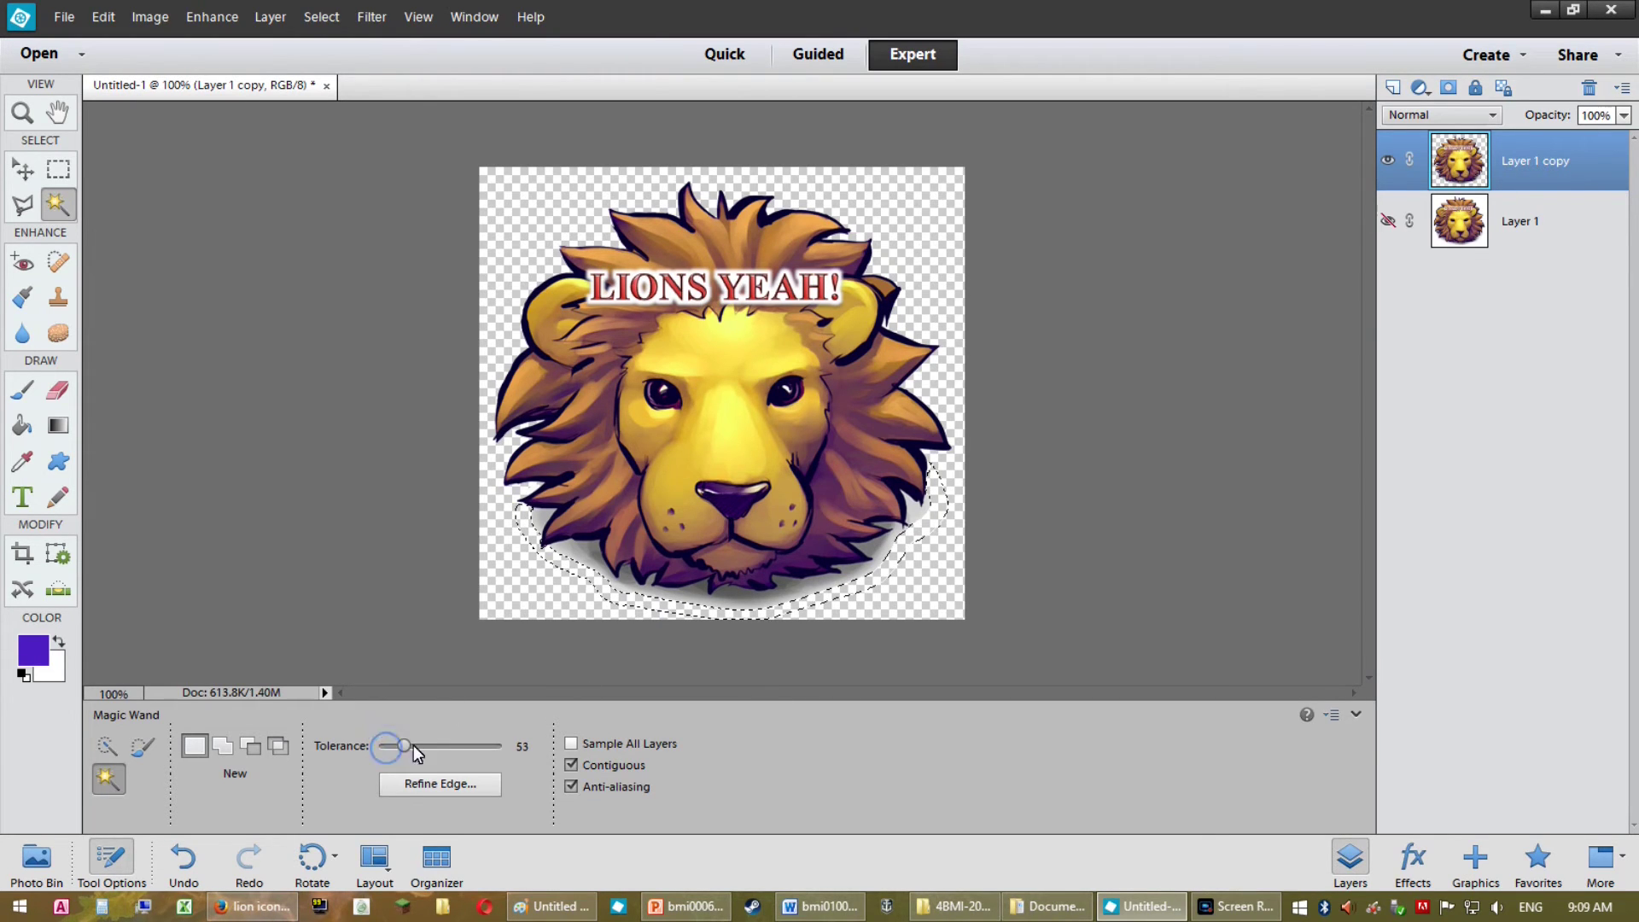
click(705, 598)
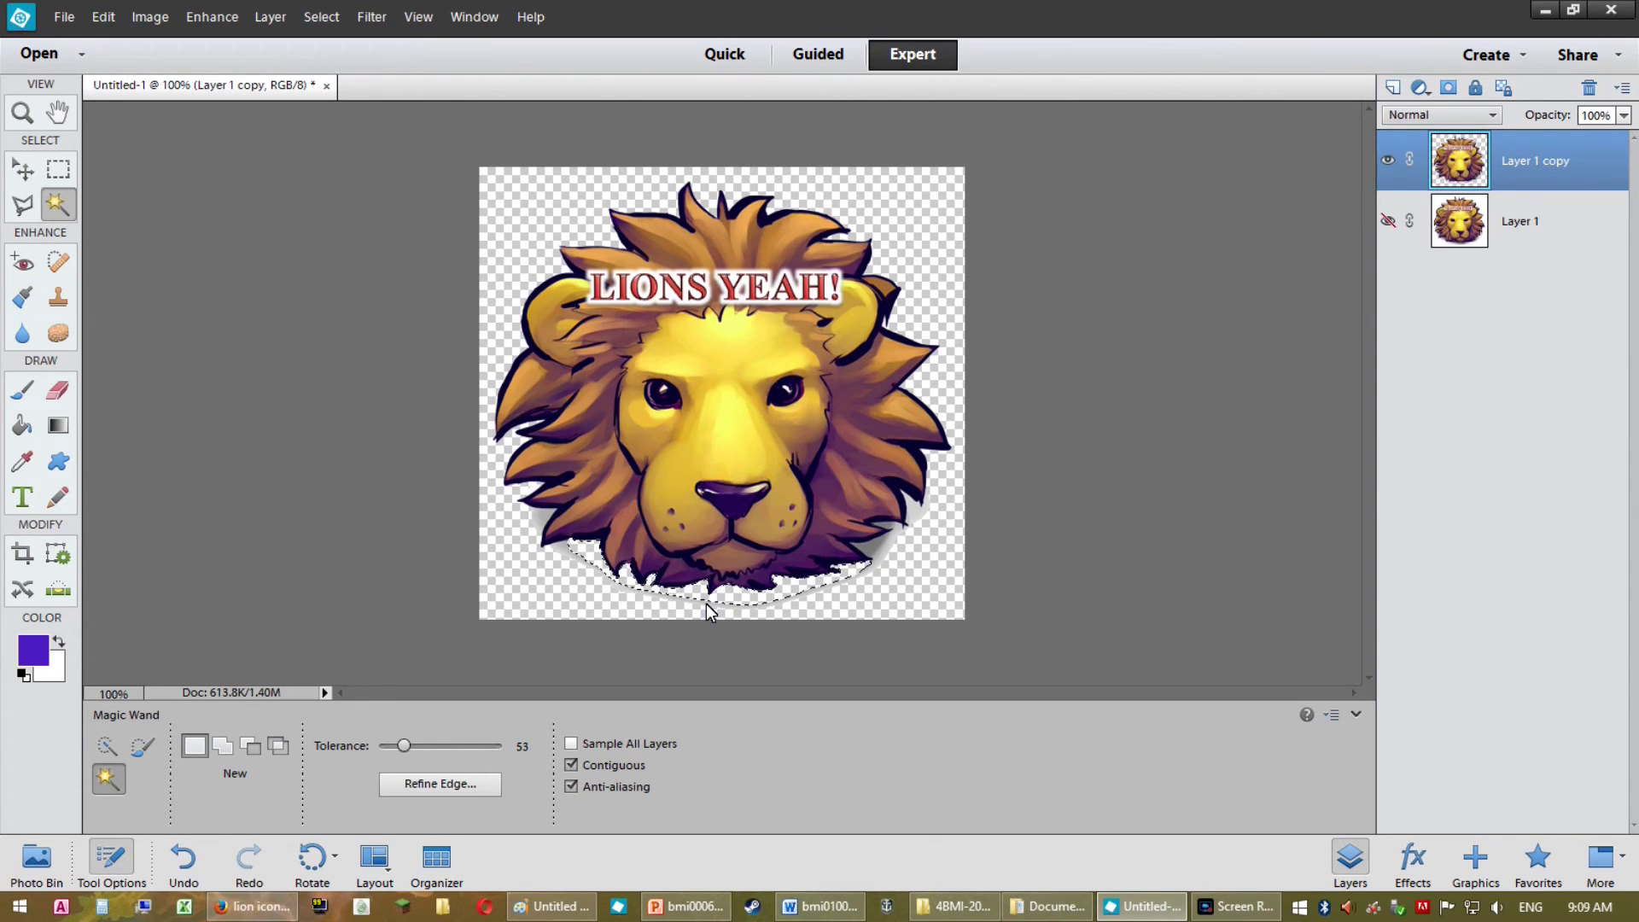
click(568, 556)
key(Delete)
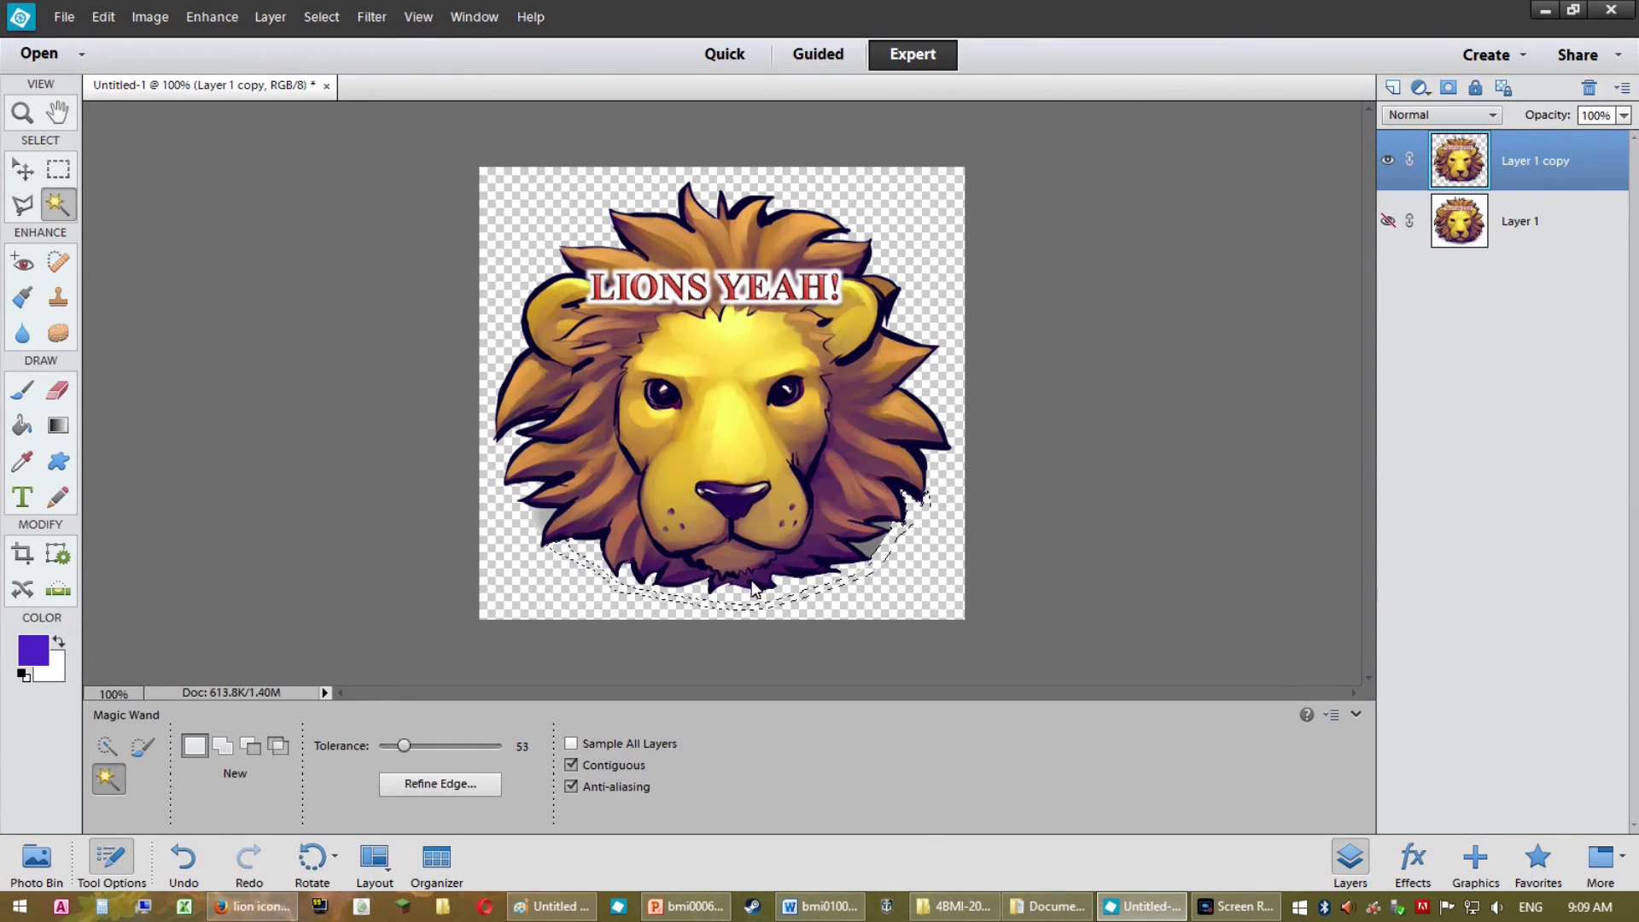
Delete leftover white and grey patches along the mane edges, then zoom out to the whole logo.
click(867, 549)
key(Delete)
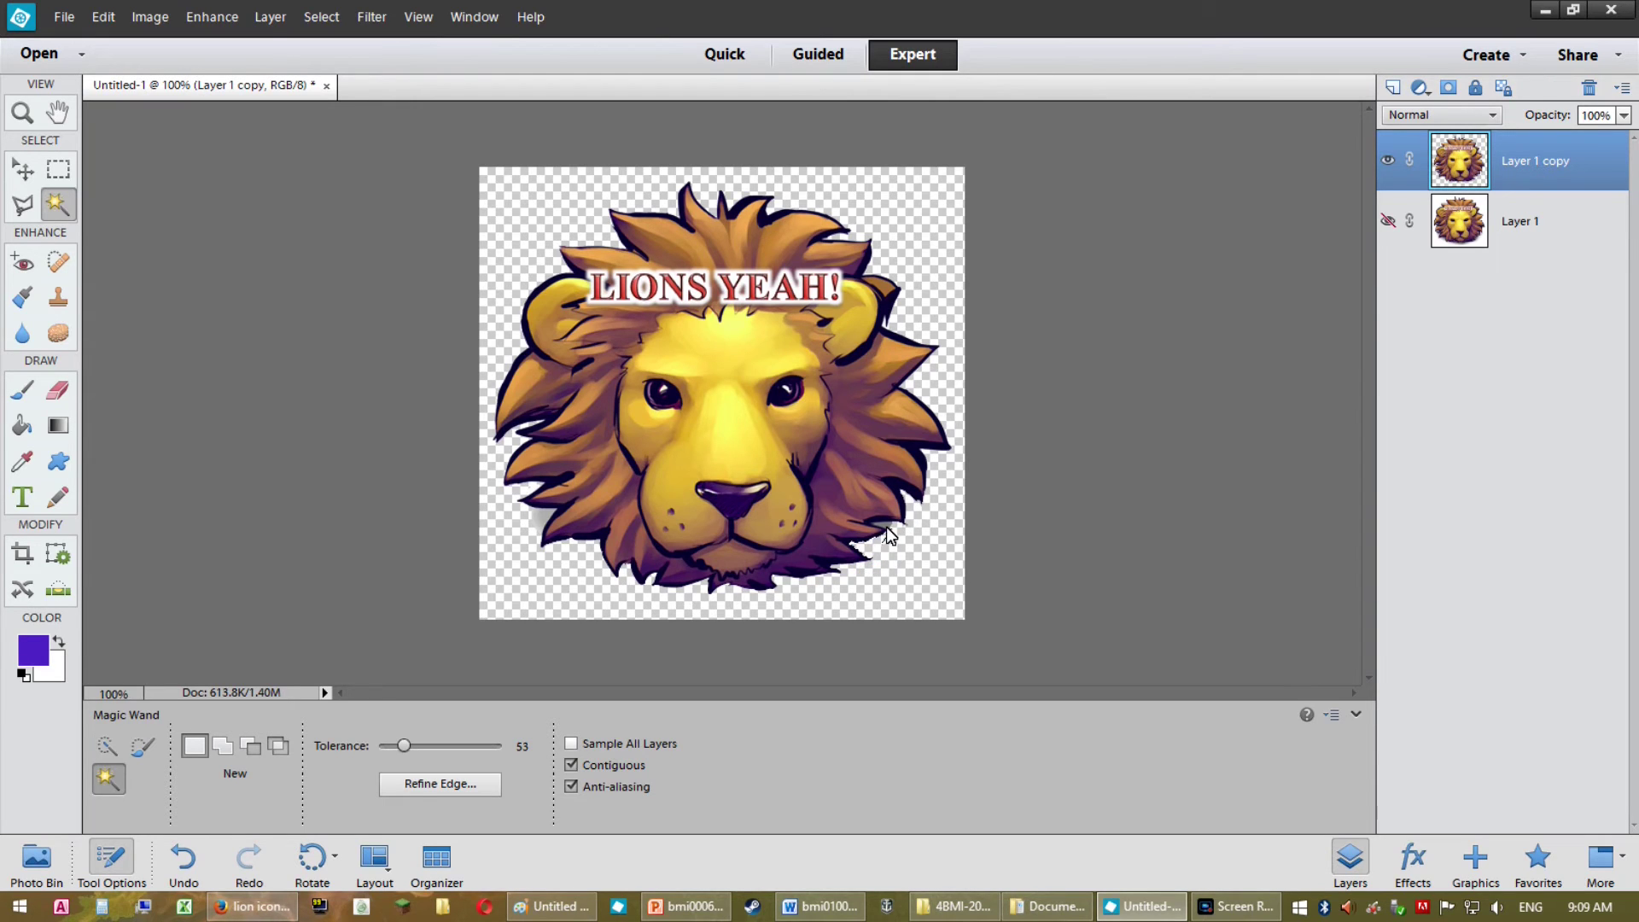
key(Delete)
key(ctrl+plus)
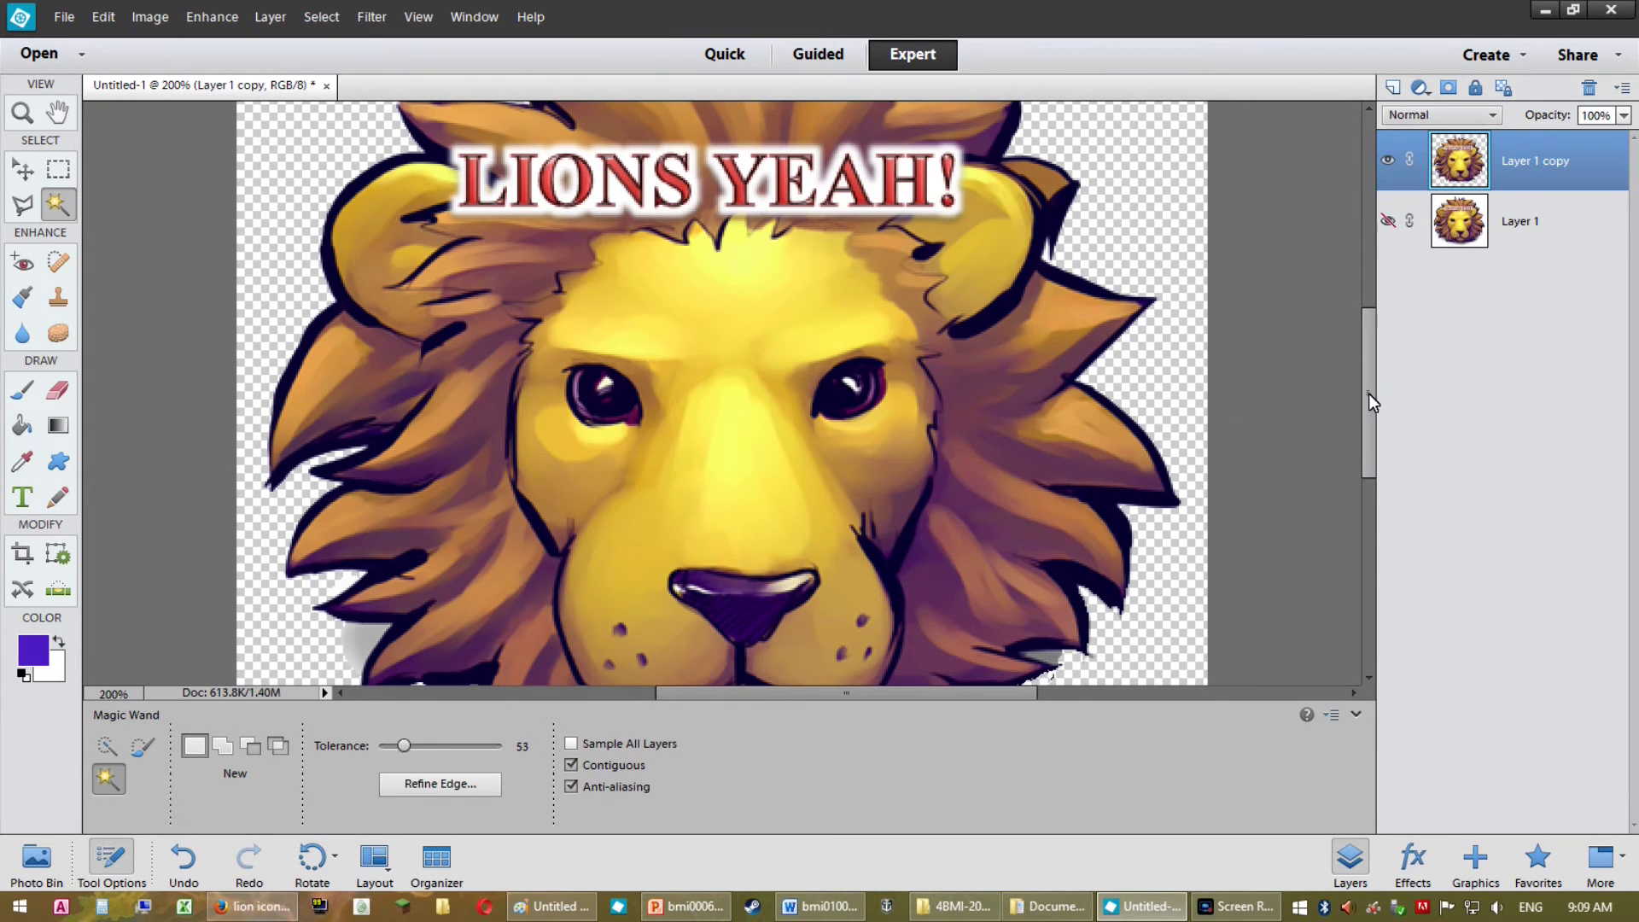
drag(1370, 393, 1371, 473)
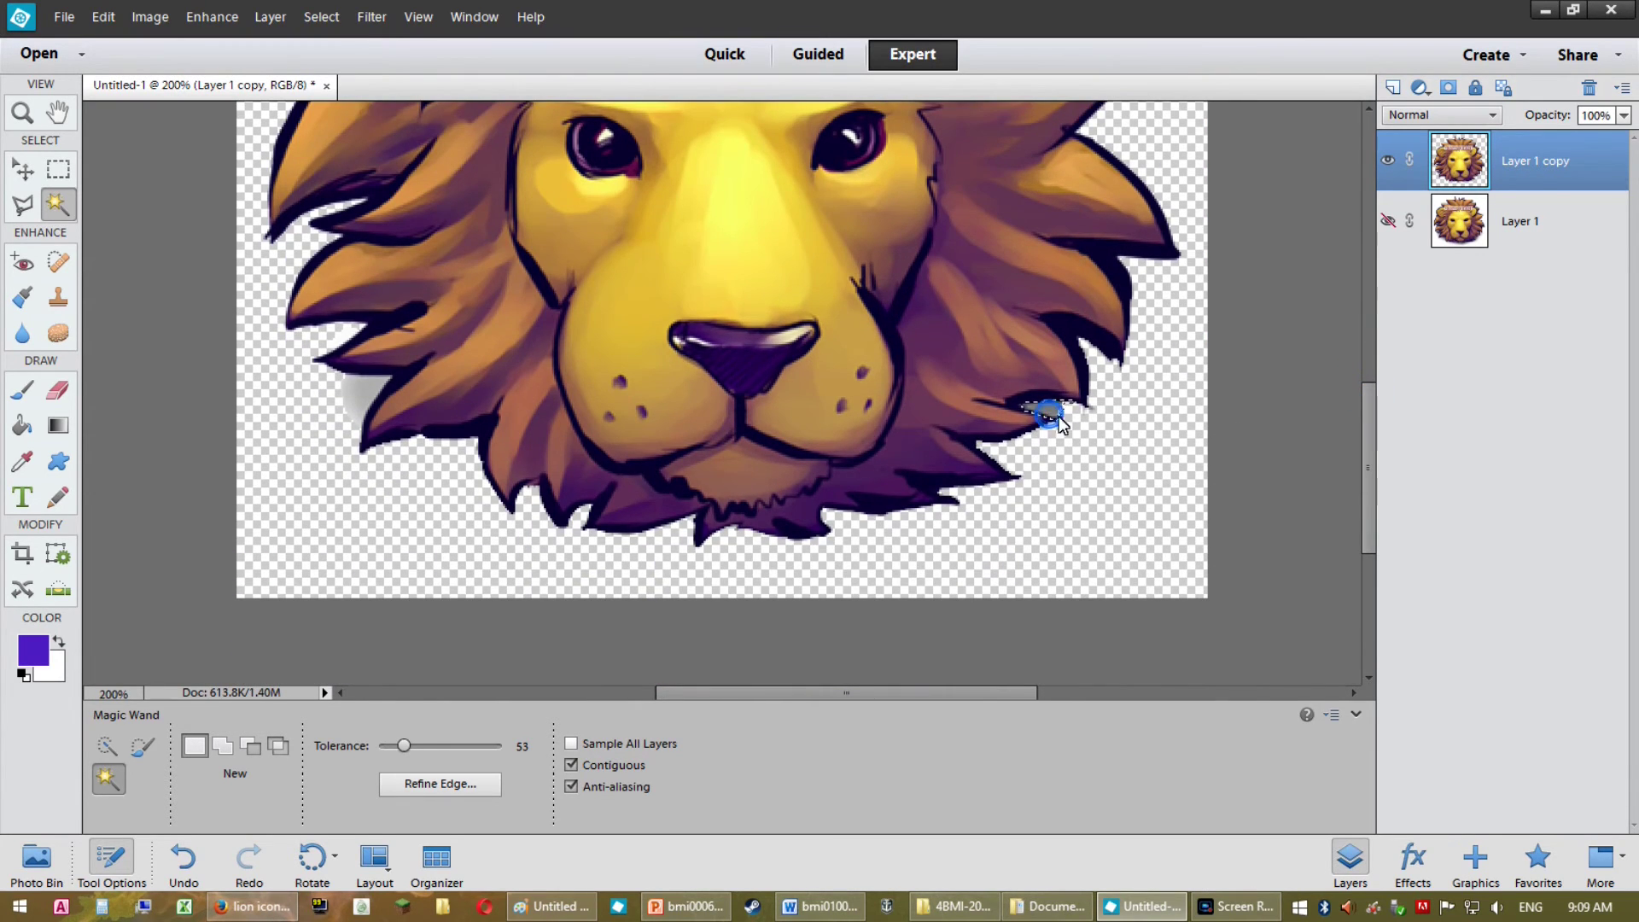
key(Delete)
click(359, 402)
key(Delete)
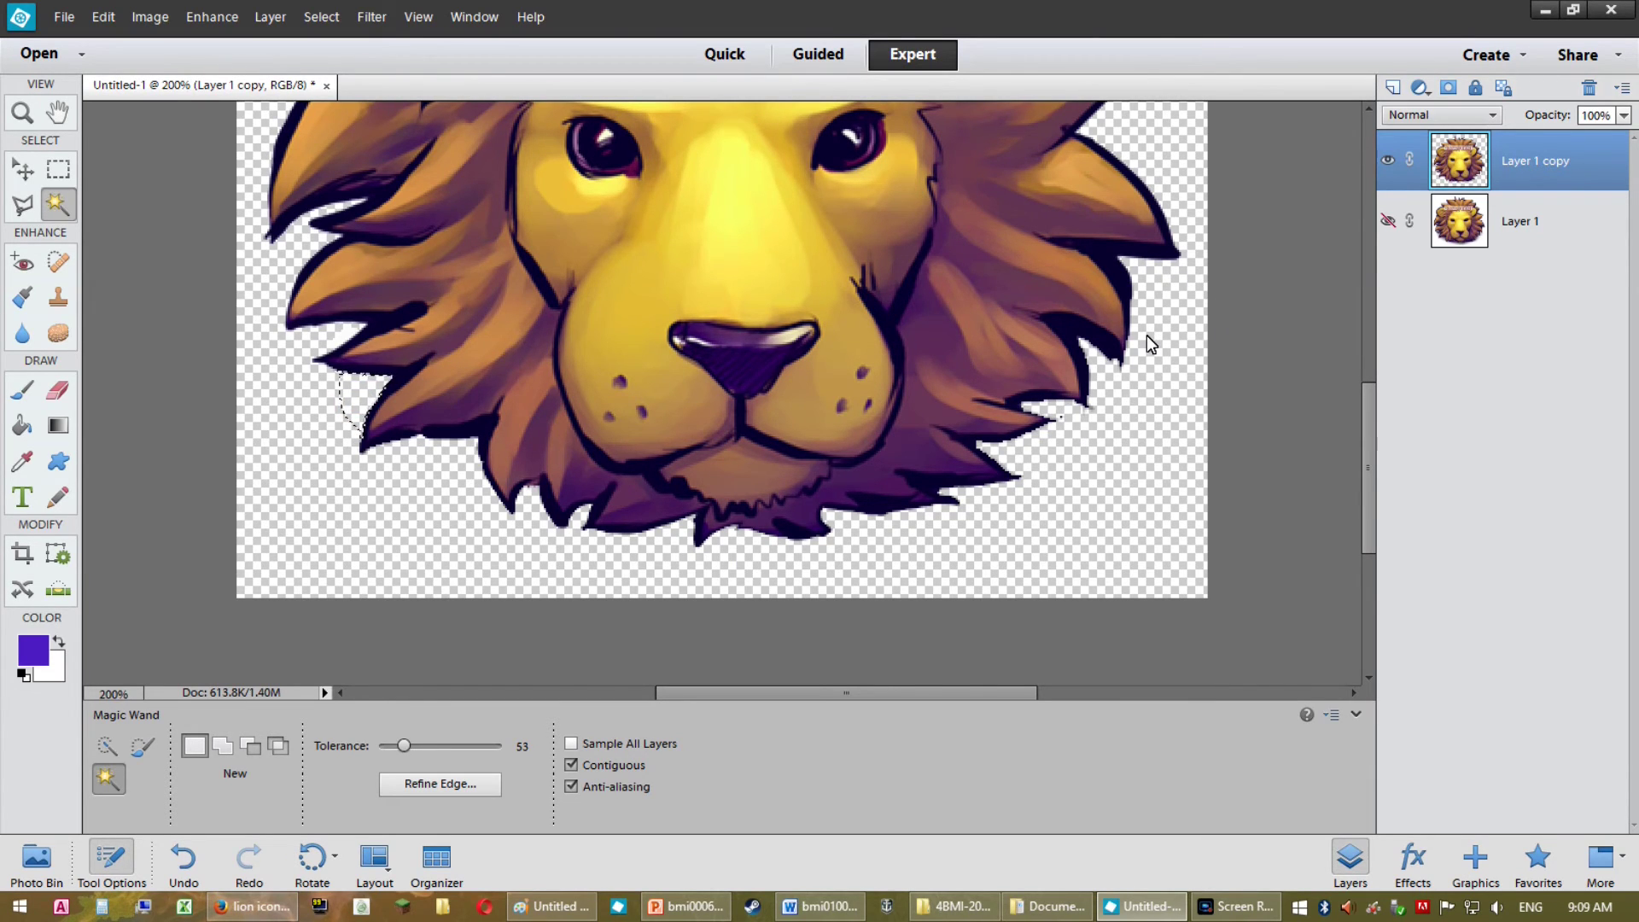
key(ctrl+minus)
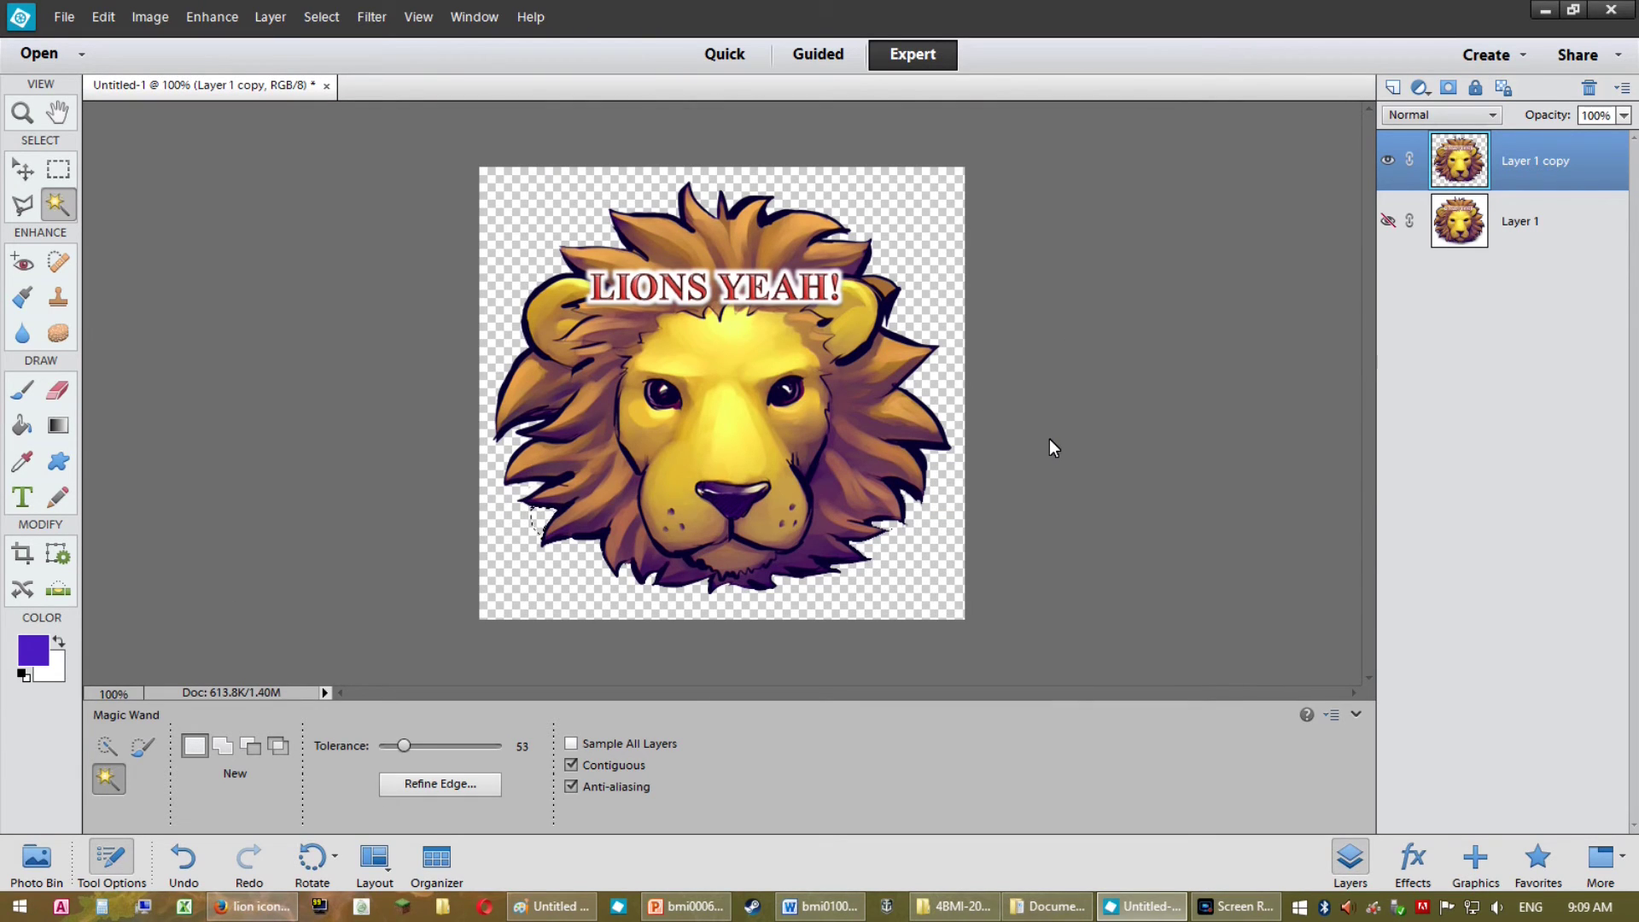
Save the logo to the Desktop as Untitled-1.png in PNG (*.PNG) format.
click(65, 19)
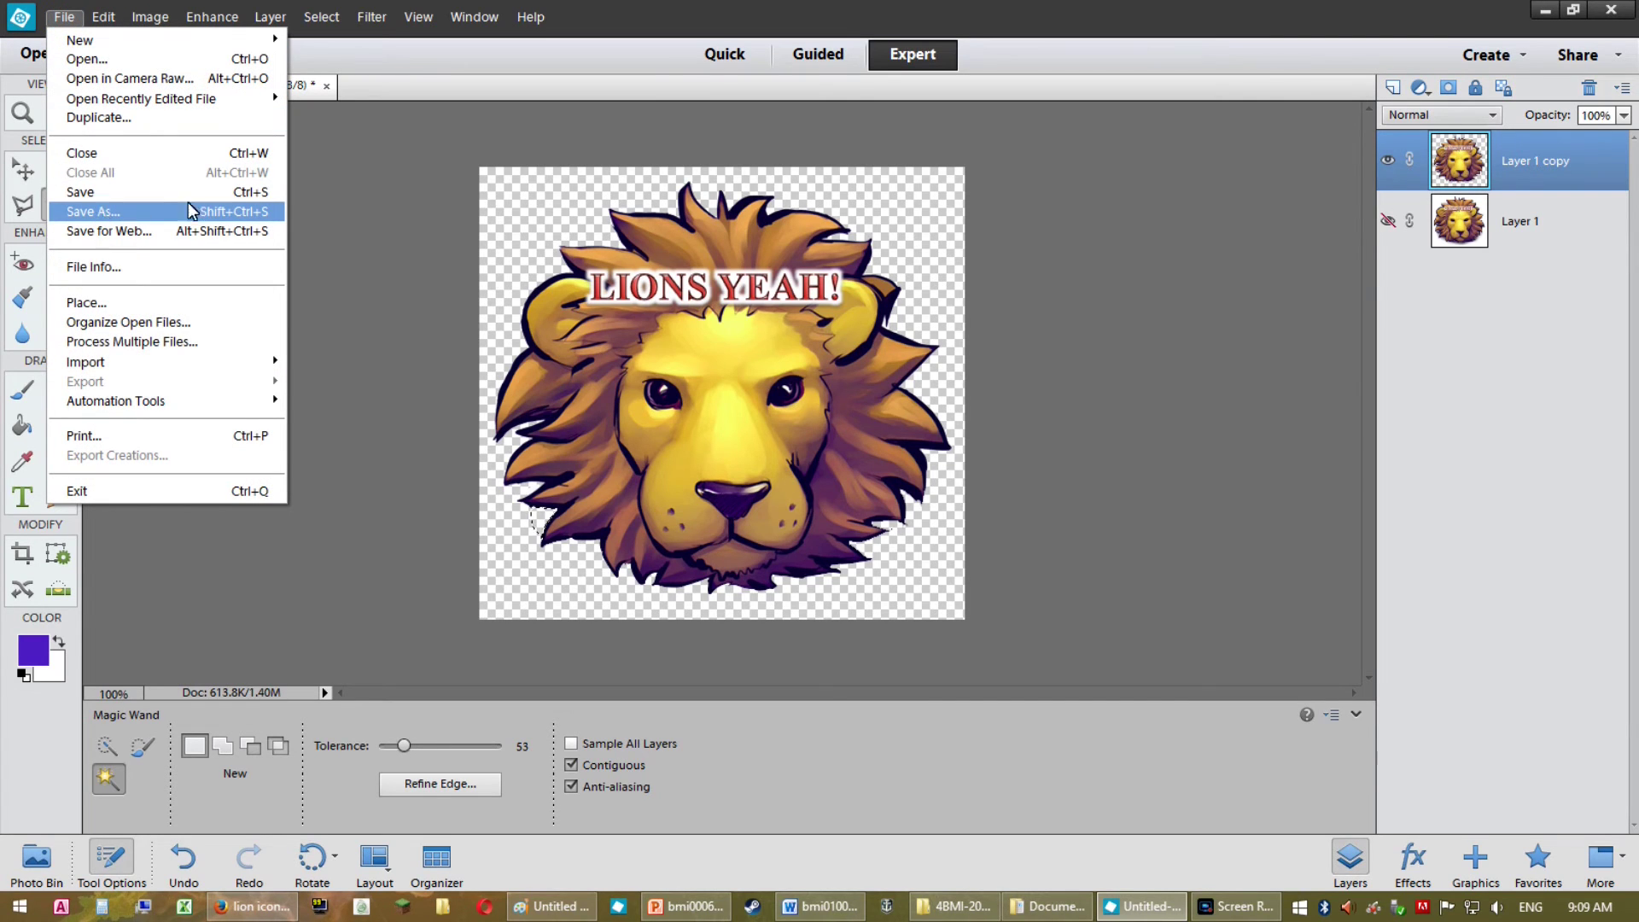
click(242, 220)
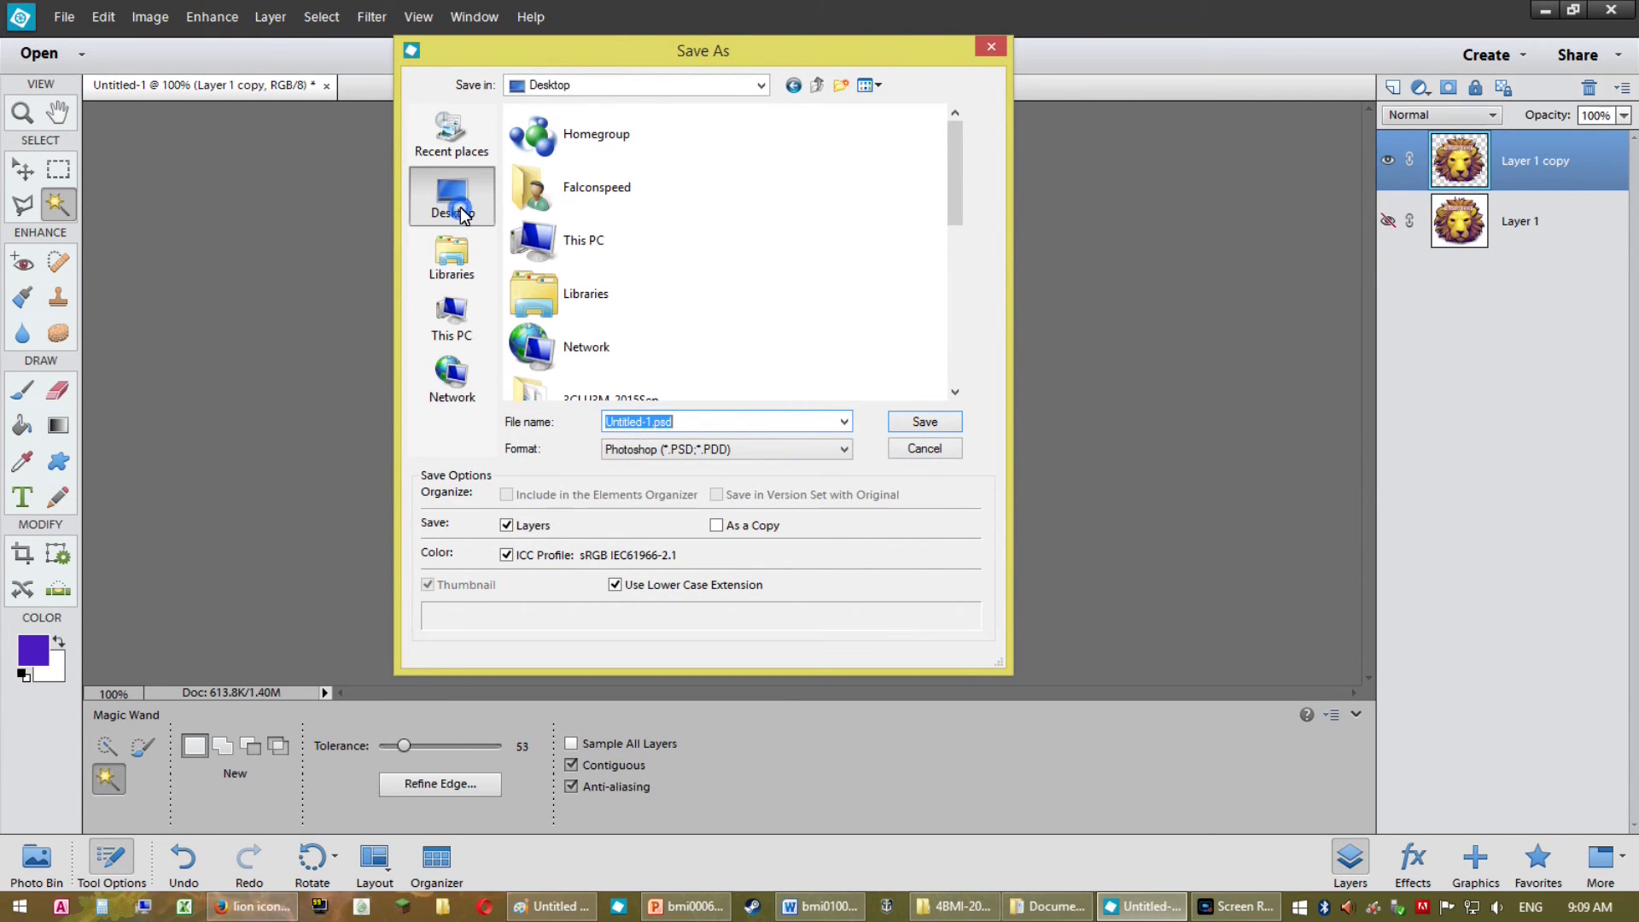
click(826, 454)
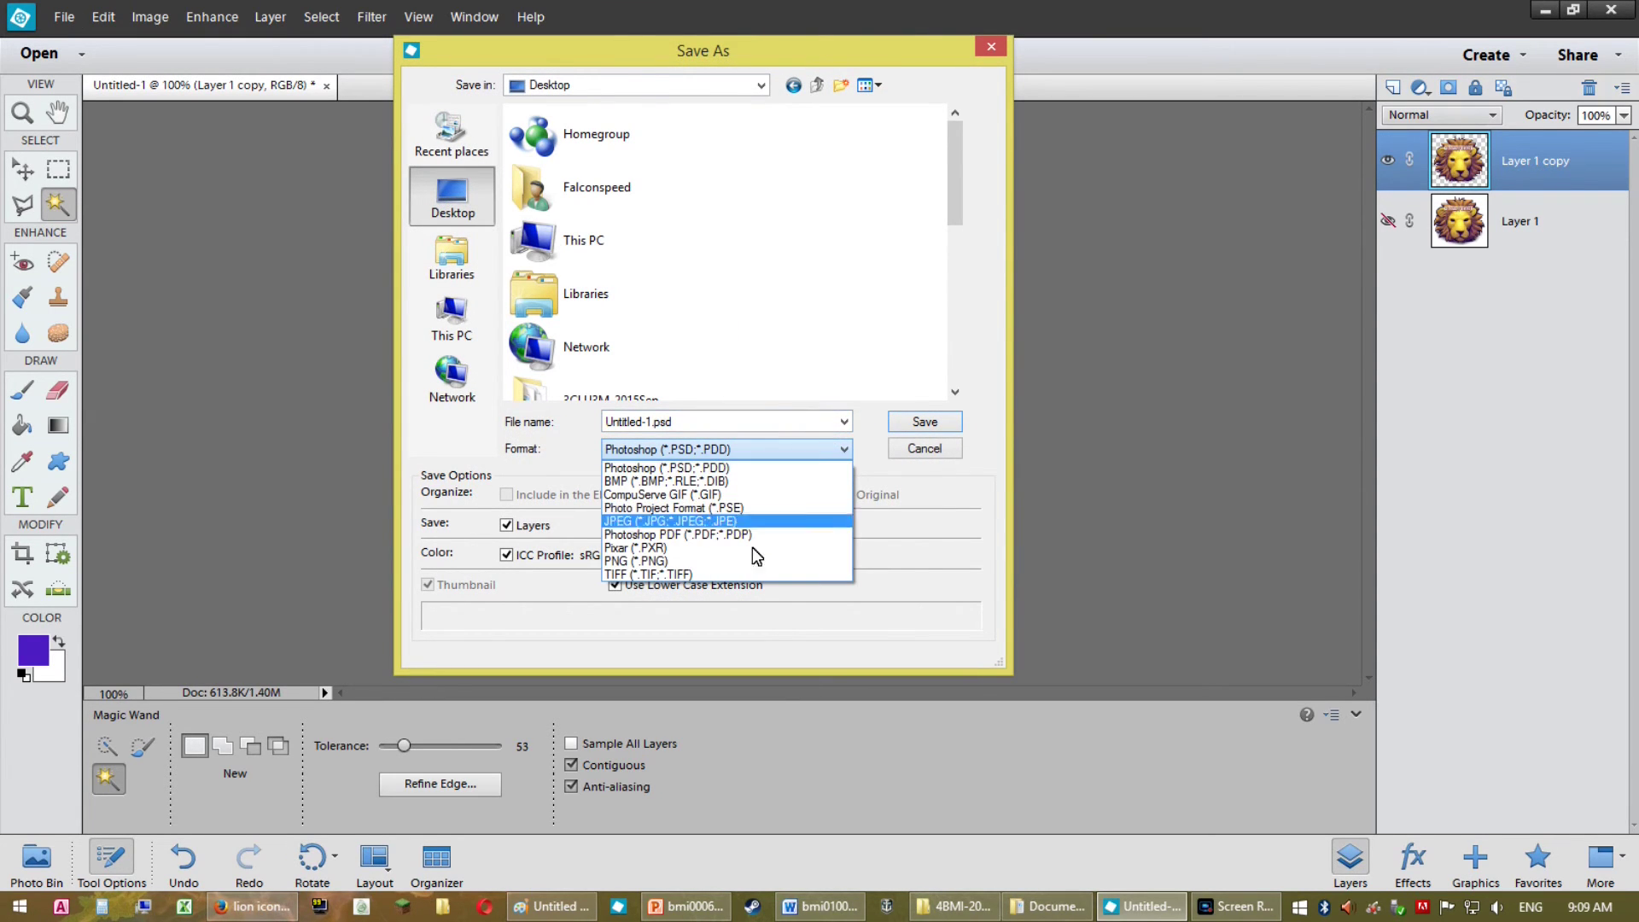
click(643, 563)
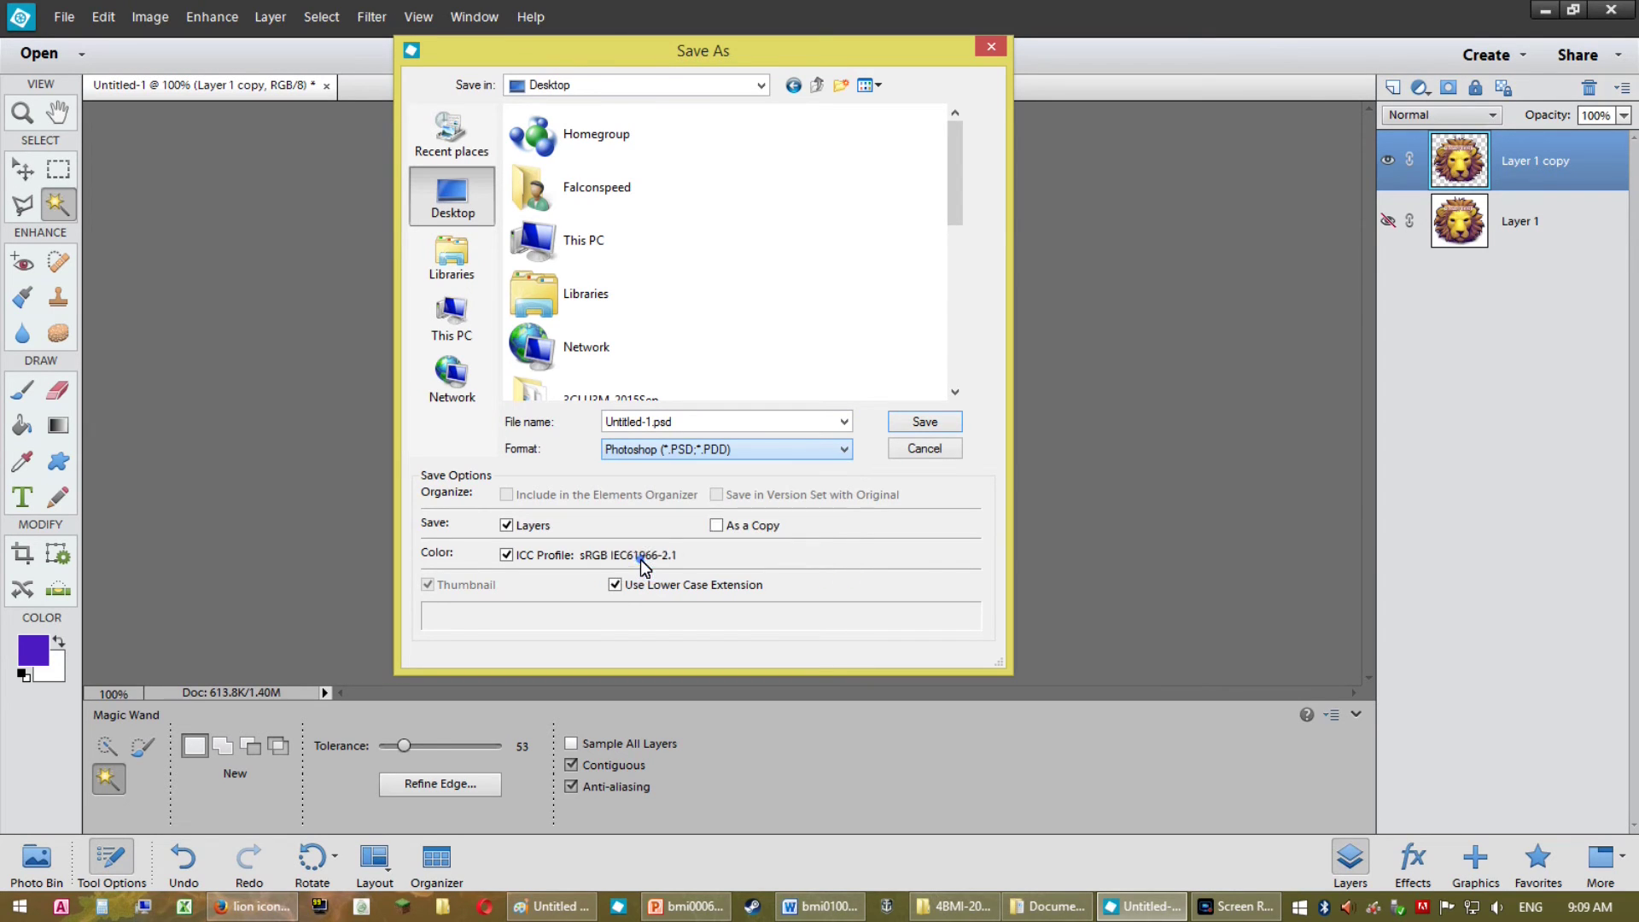
click(923, 424)
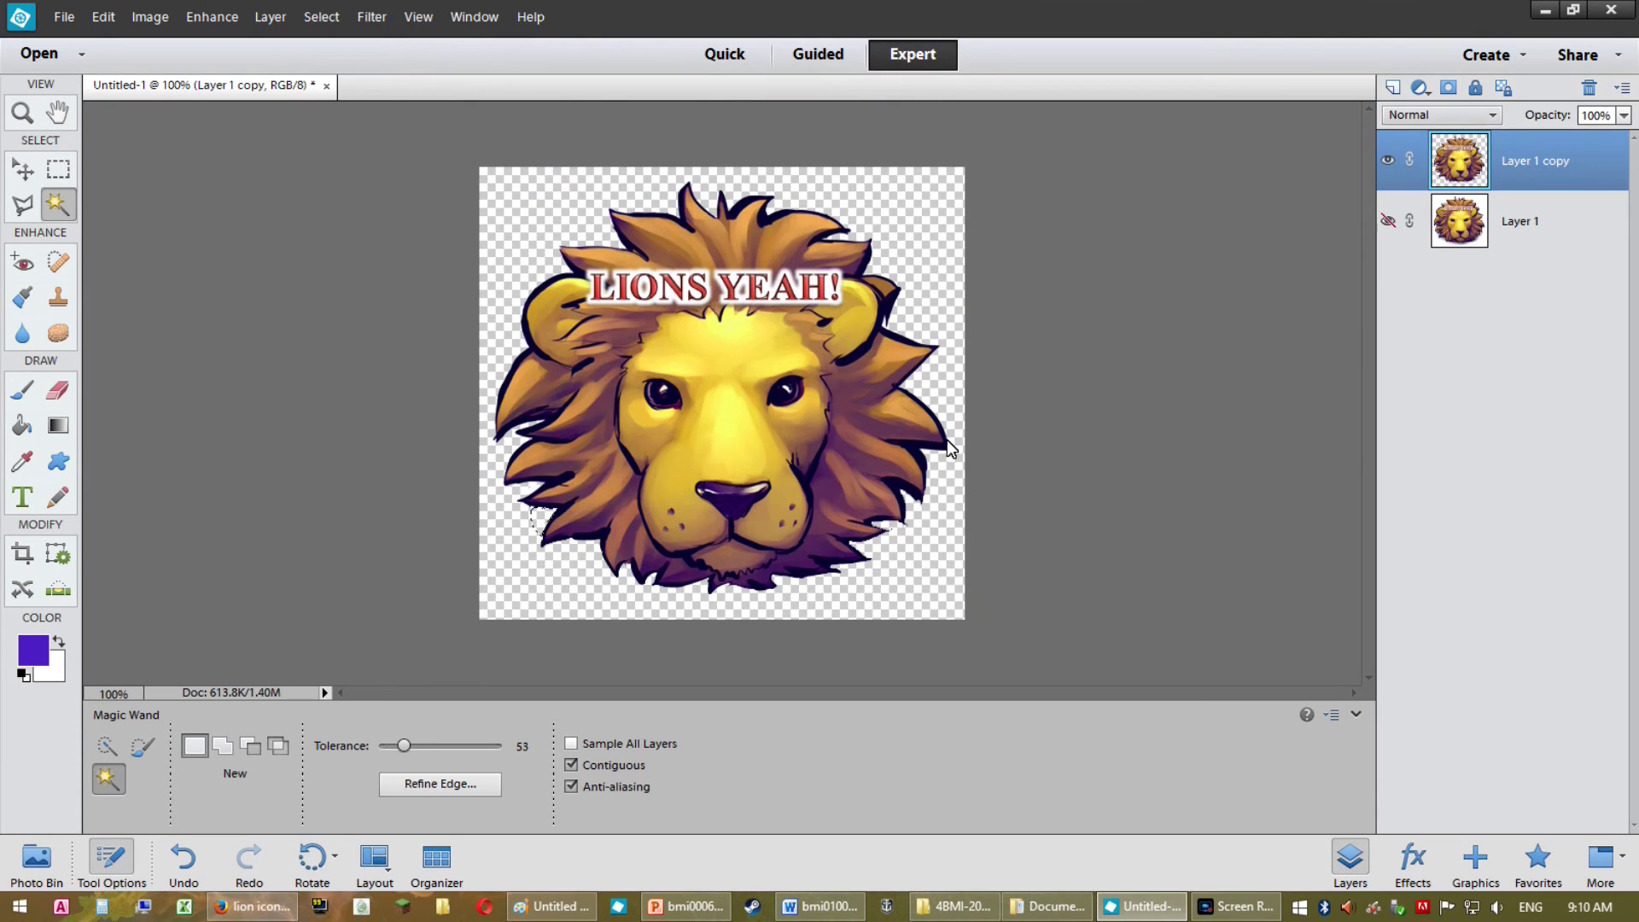
Open PowerPoint's Insert Picture browser on the Desktop folder.
click(651, 916)
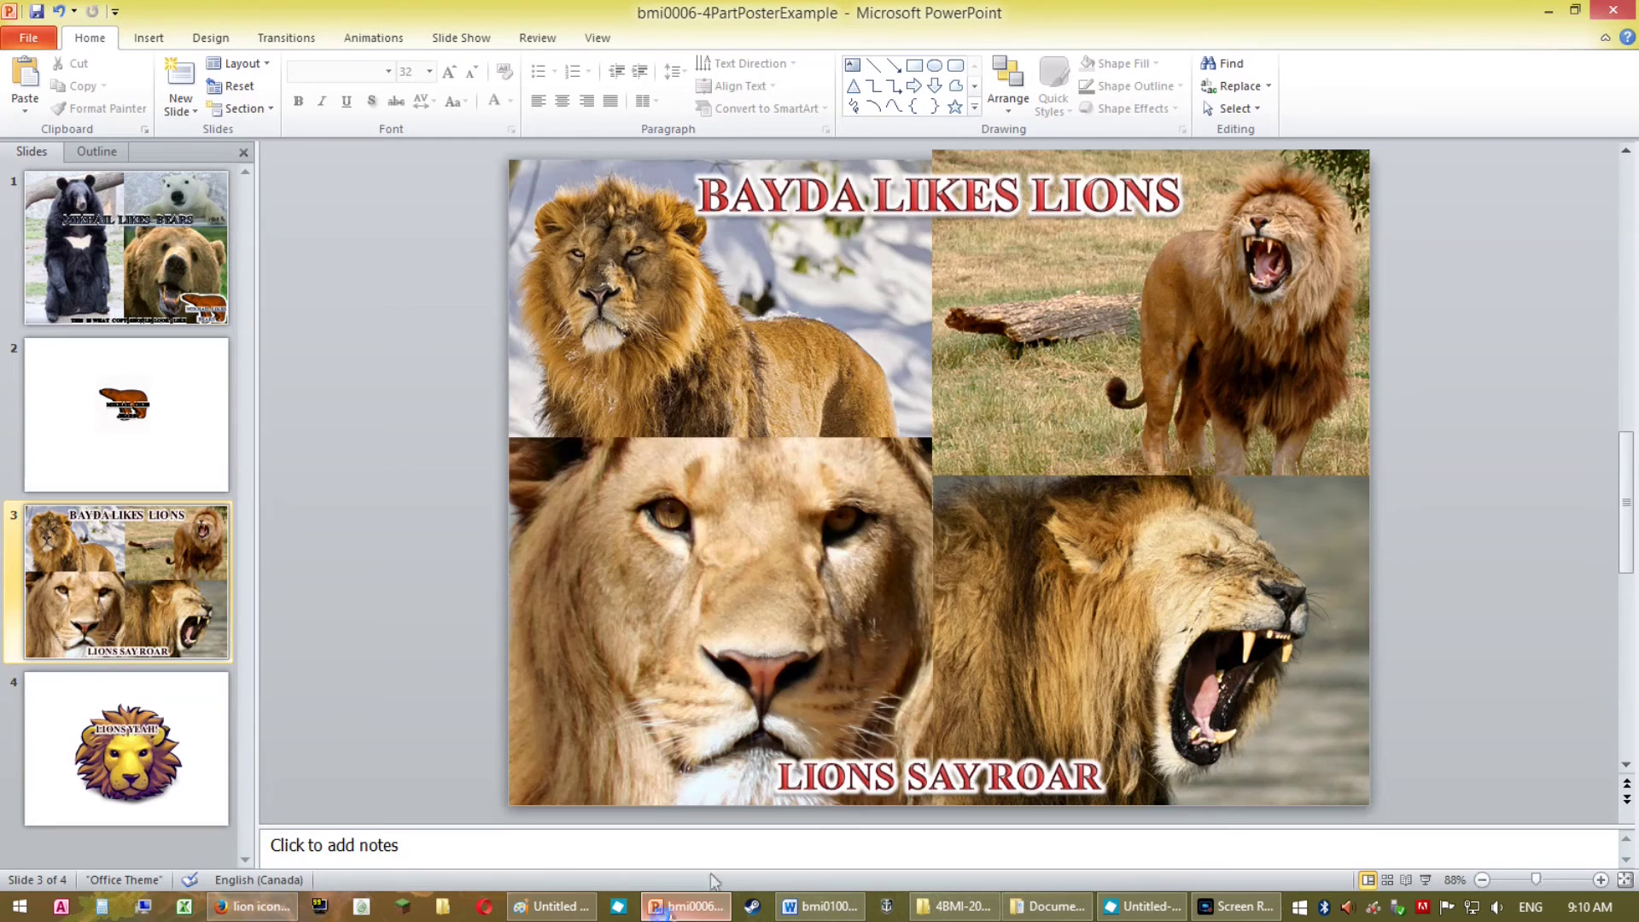
click(159, 38)
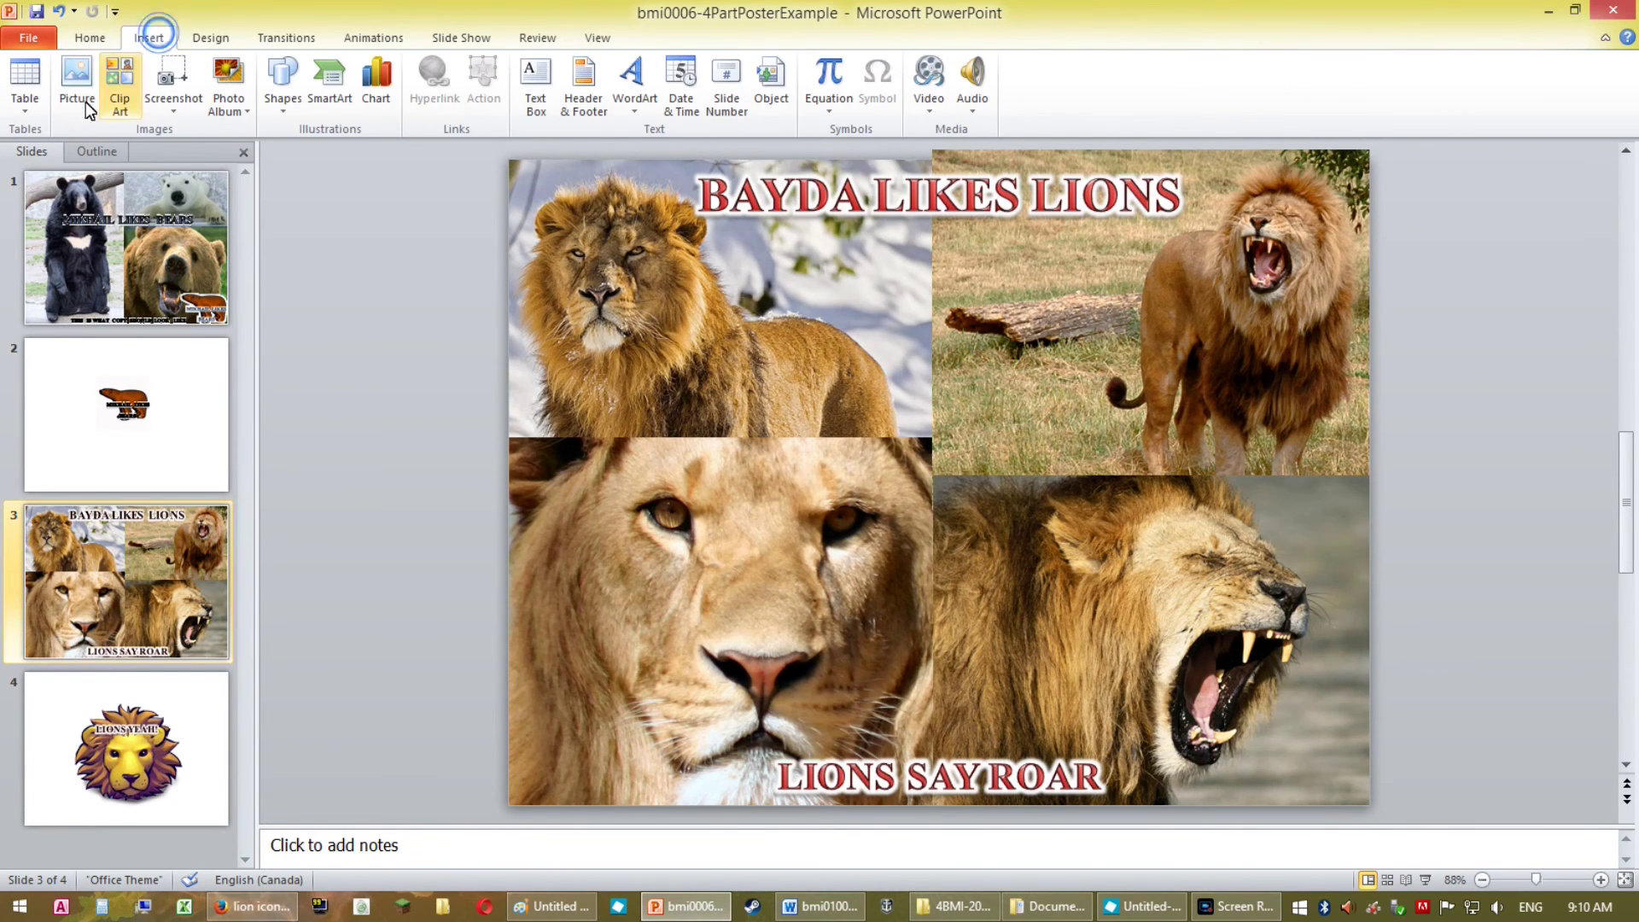
click(83, 110)
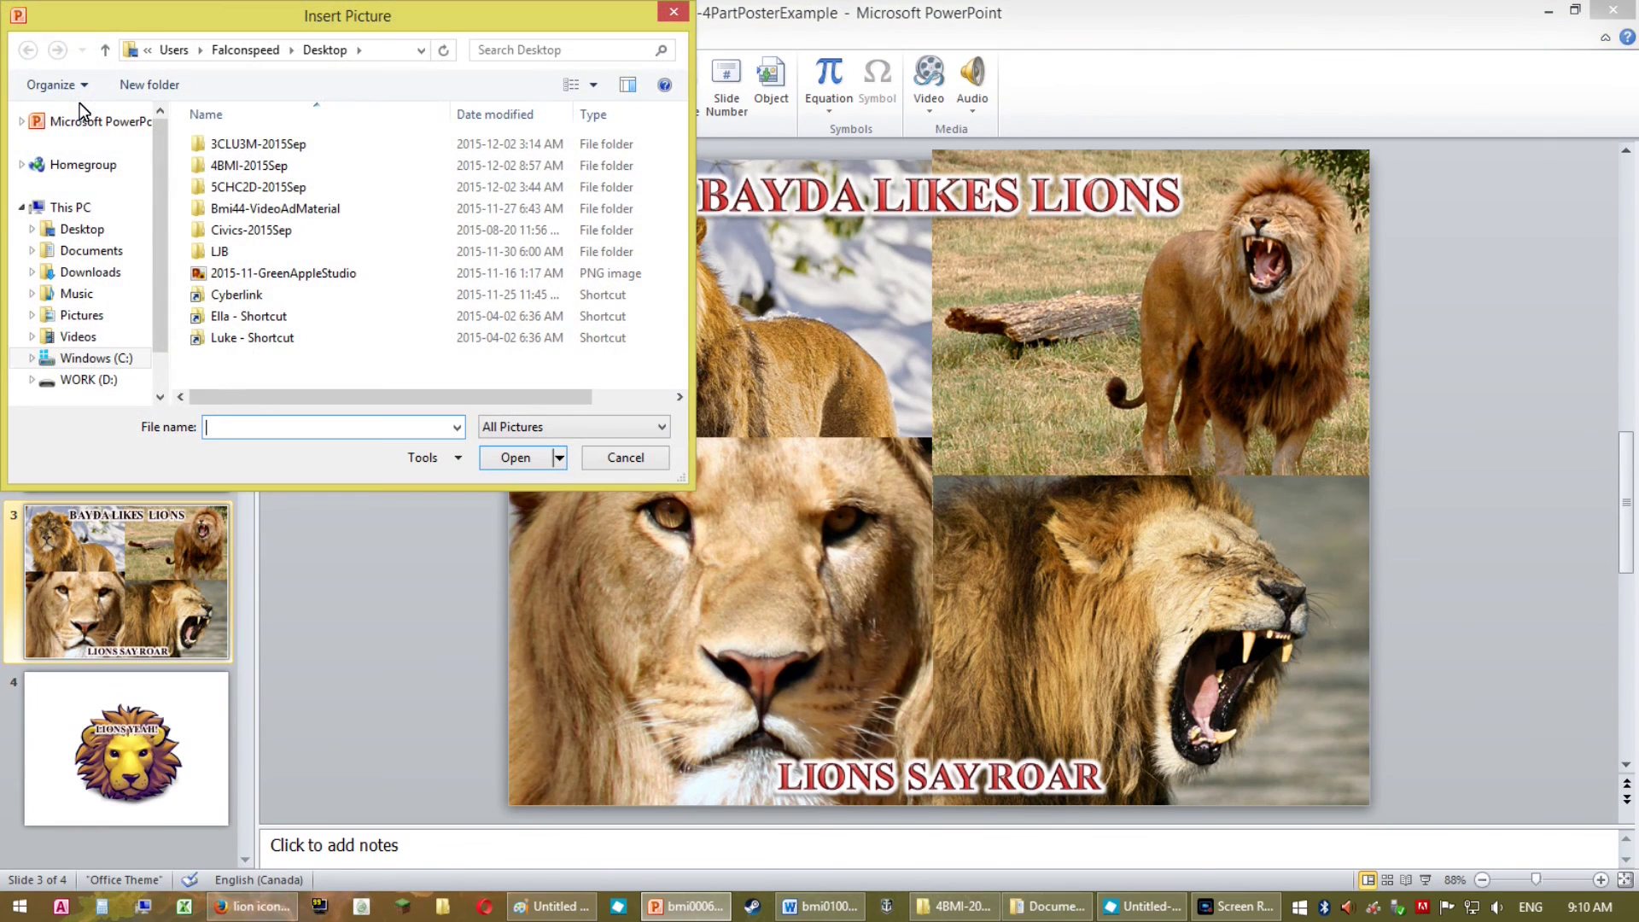
click(92, 234)
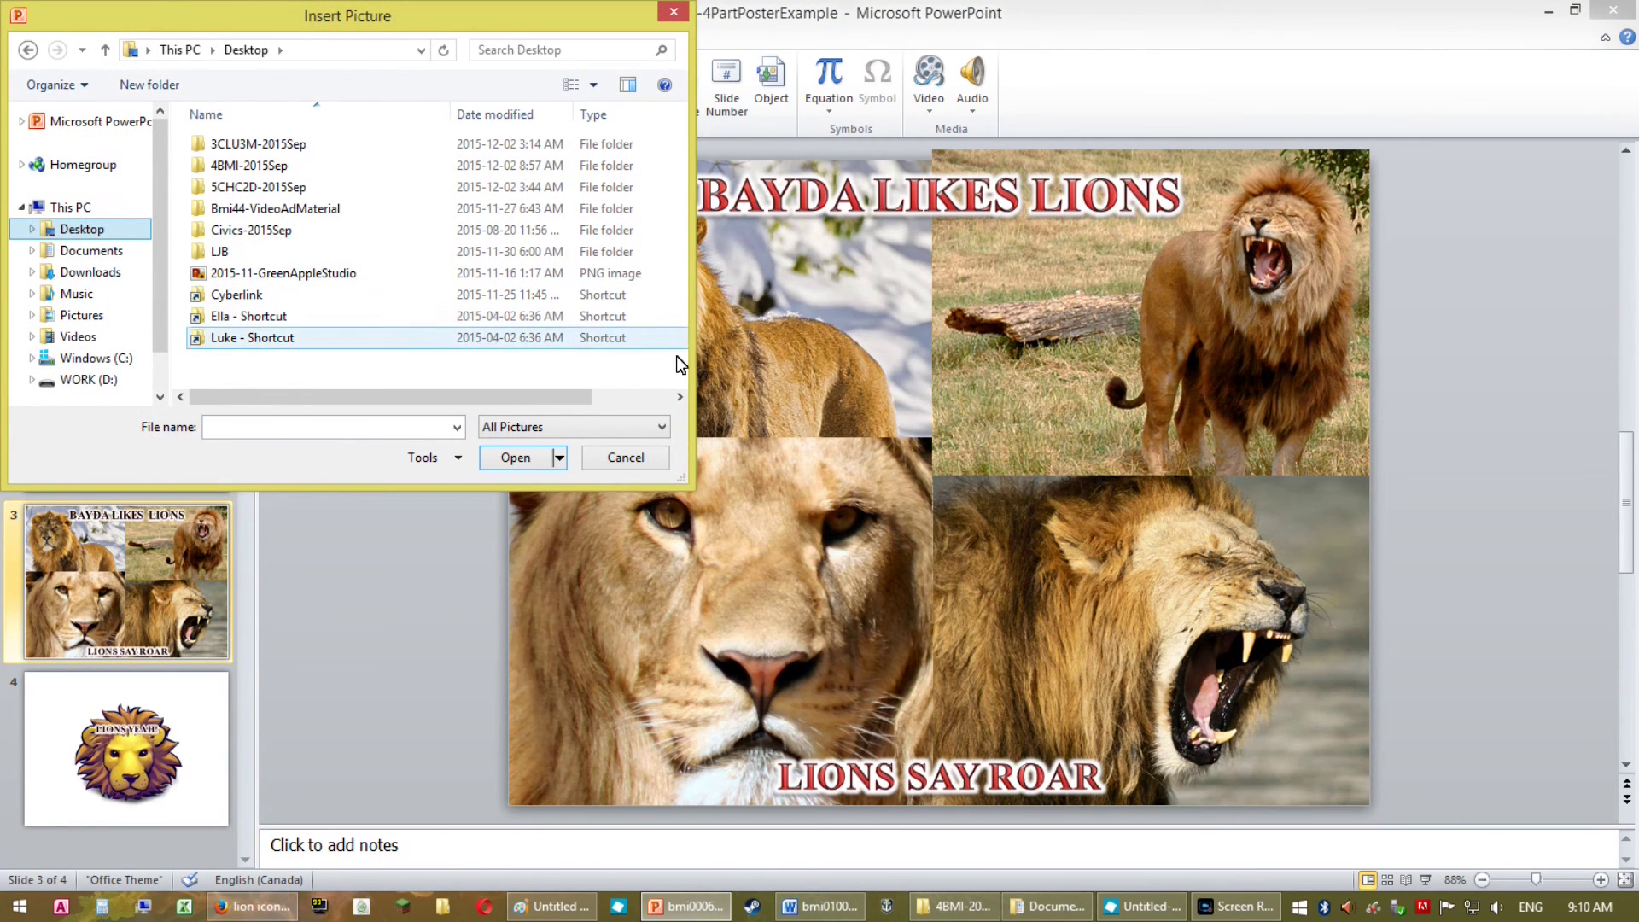
drag(562, 400, 453, 405)
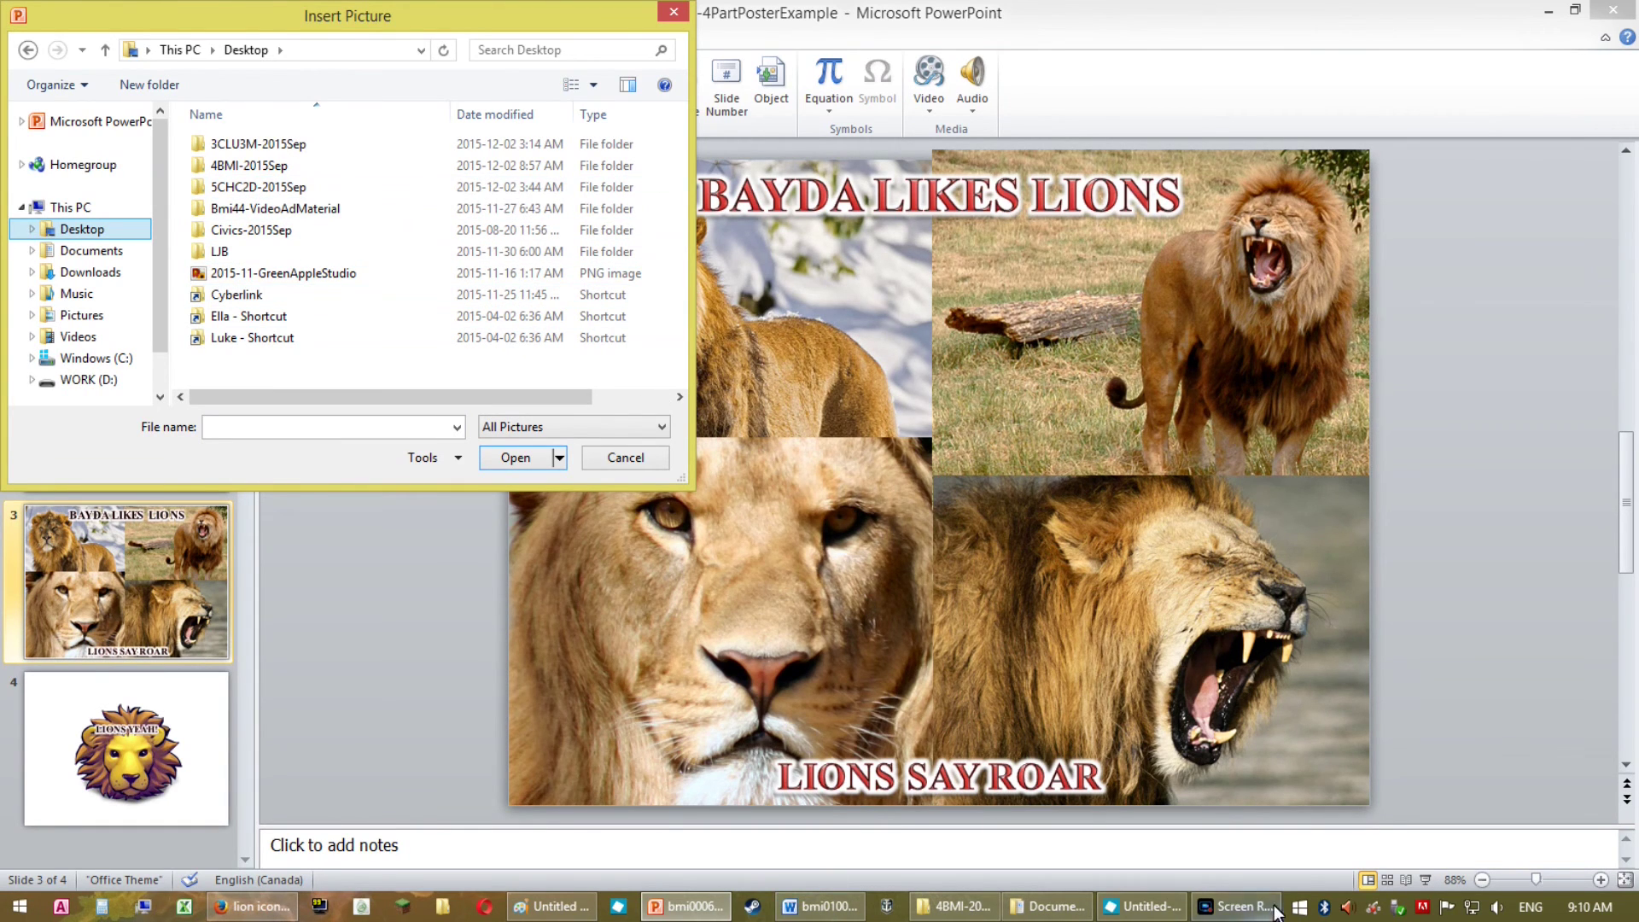
Confirm the PNG Options in Photoshop Elements and return to PowerPoint's picture browser.
click(1149, 906)
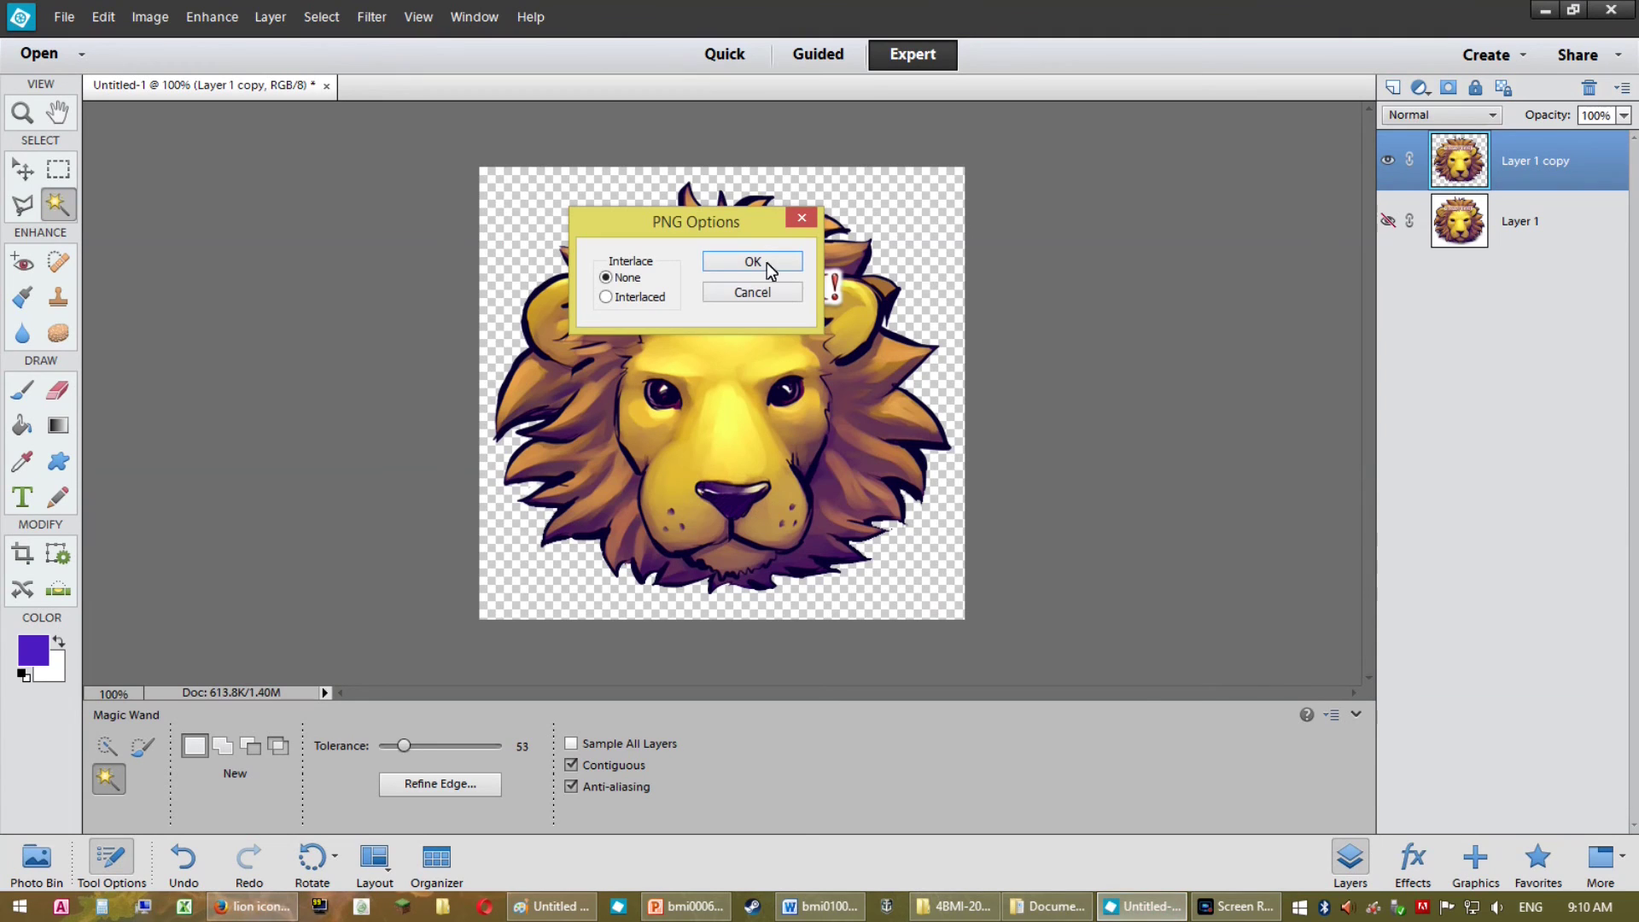
click(755, 261)
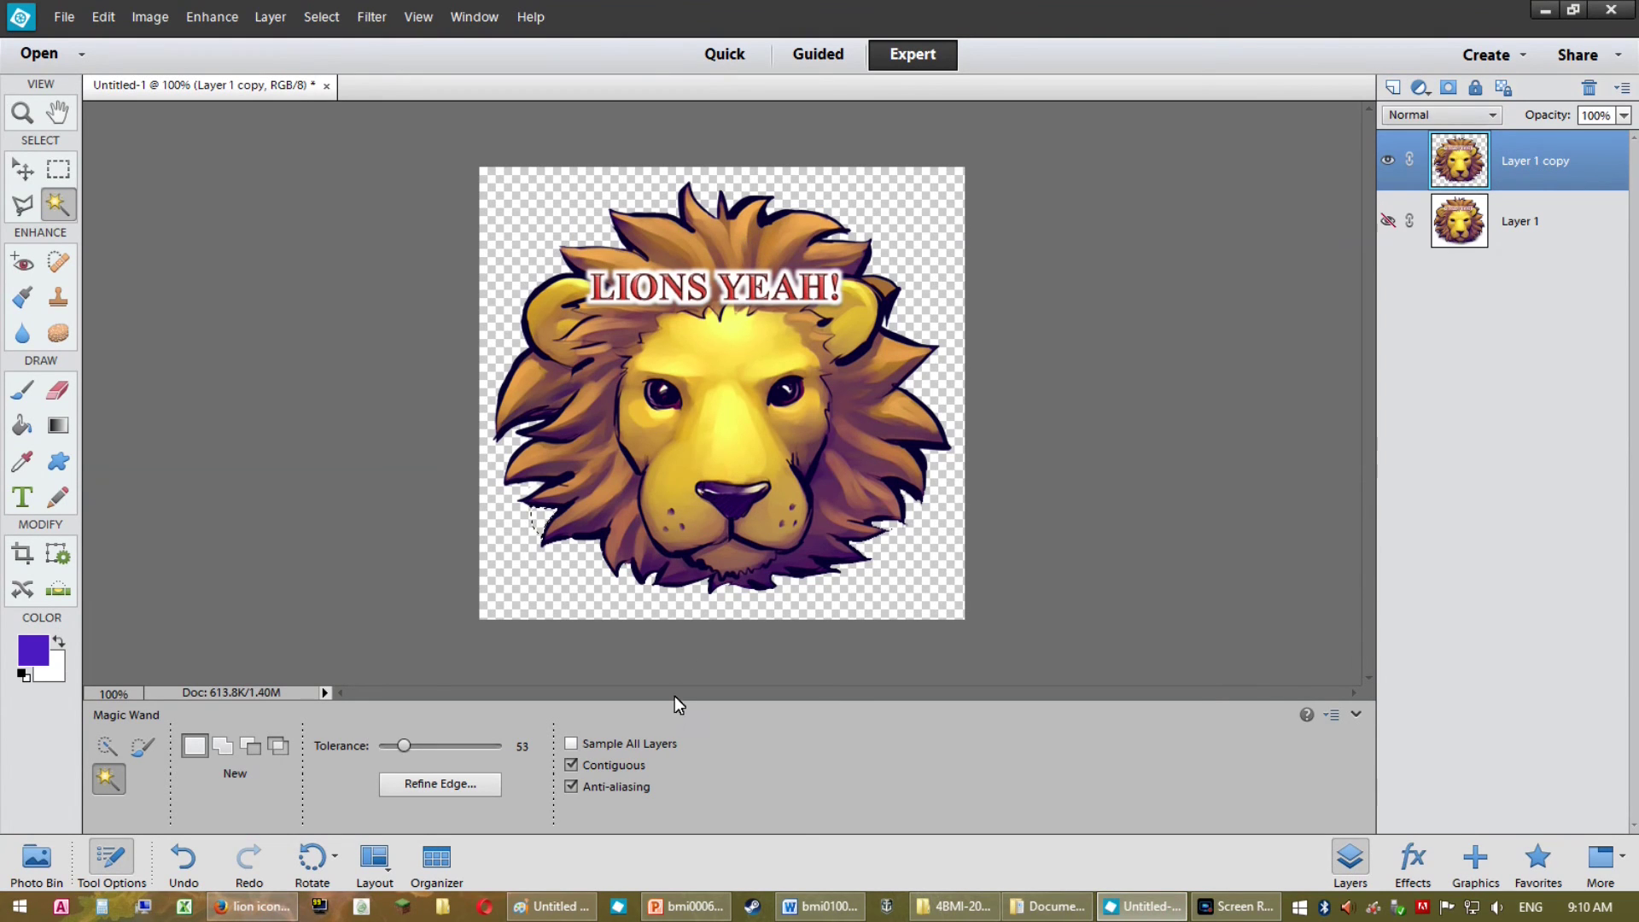
click(684, 906)
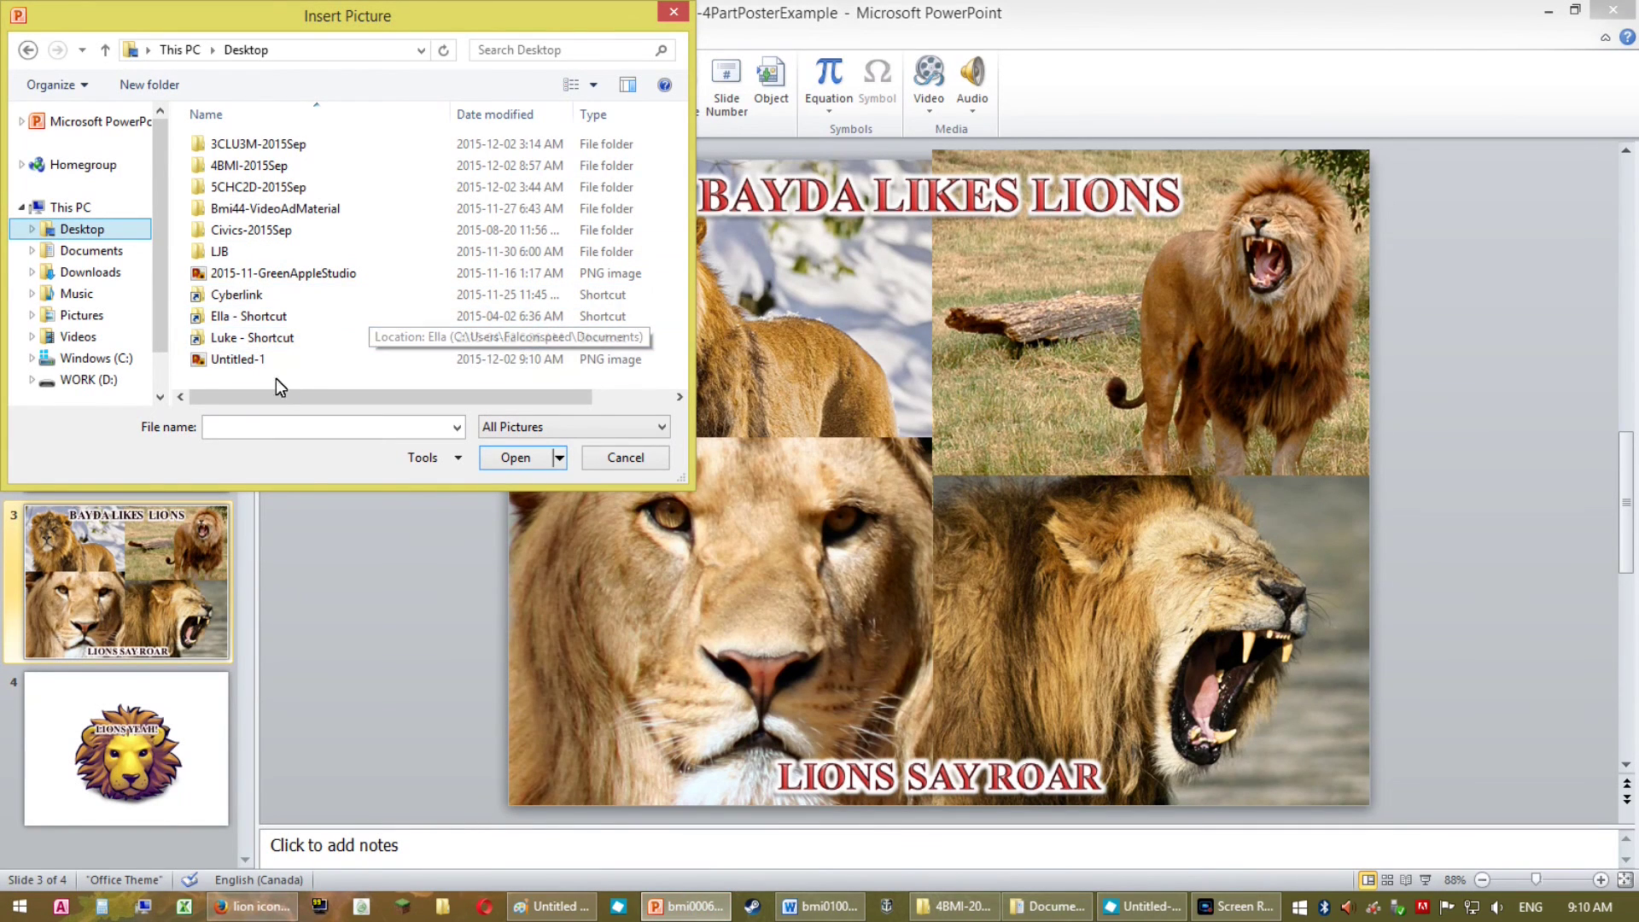
Insert Untitled-1 onto slide 3, shrink it to about 4.58 × 4.92 cm, and place it on the roaring lion photo.
double_click(261, 357)
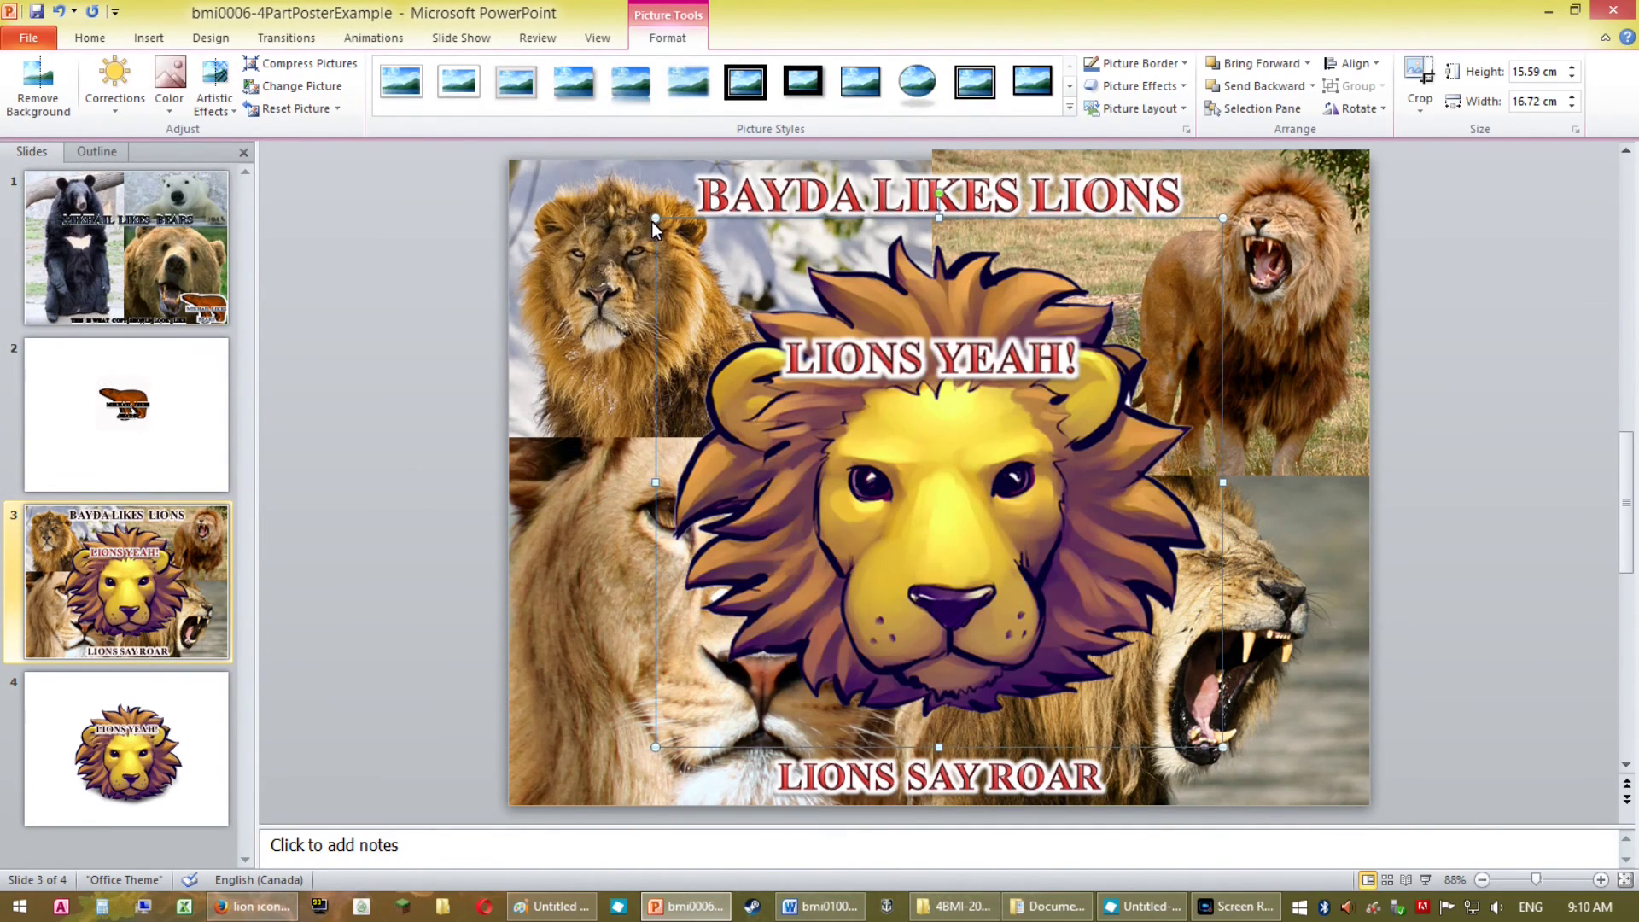
drag(656, 219, 869, 418)
drag(1035, 571, 1183, 627)
drag(1022, 479, 1213, 654)
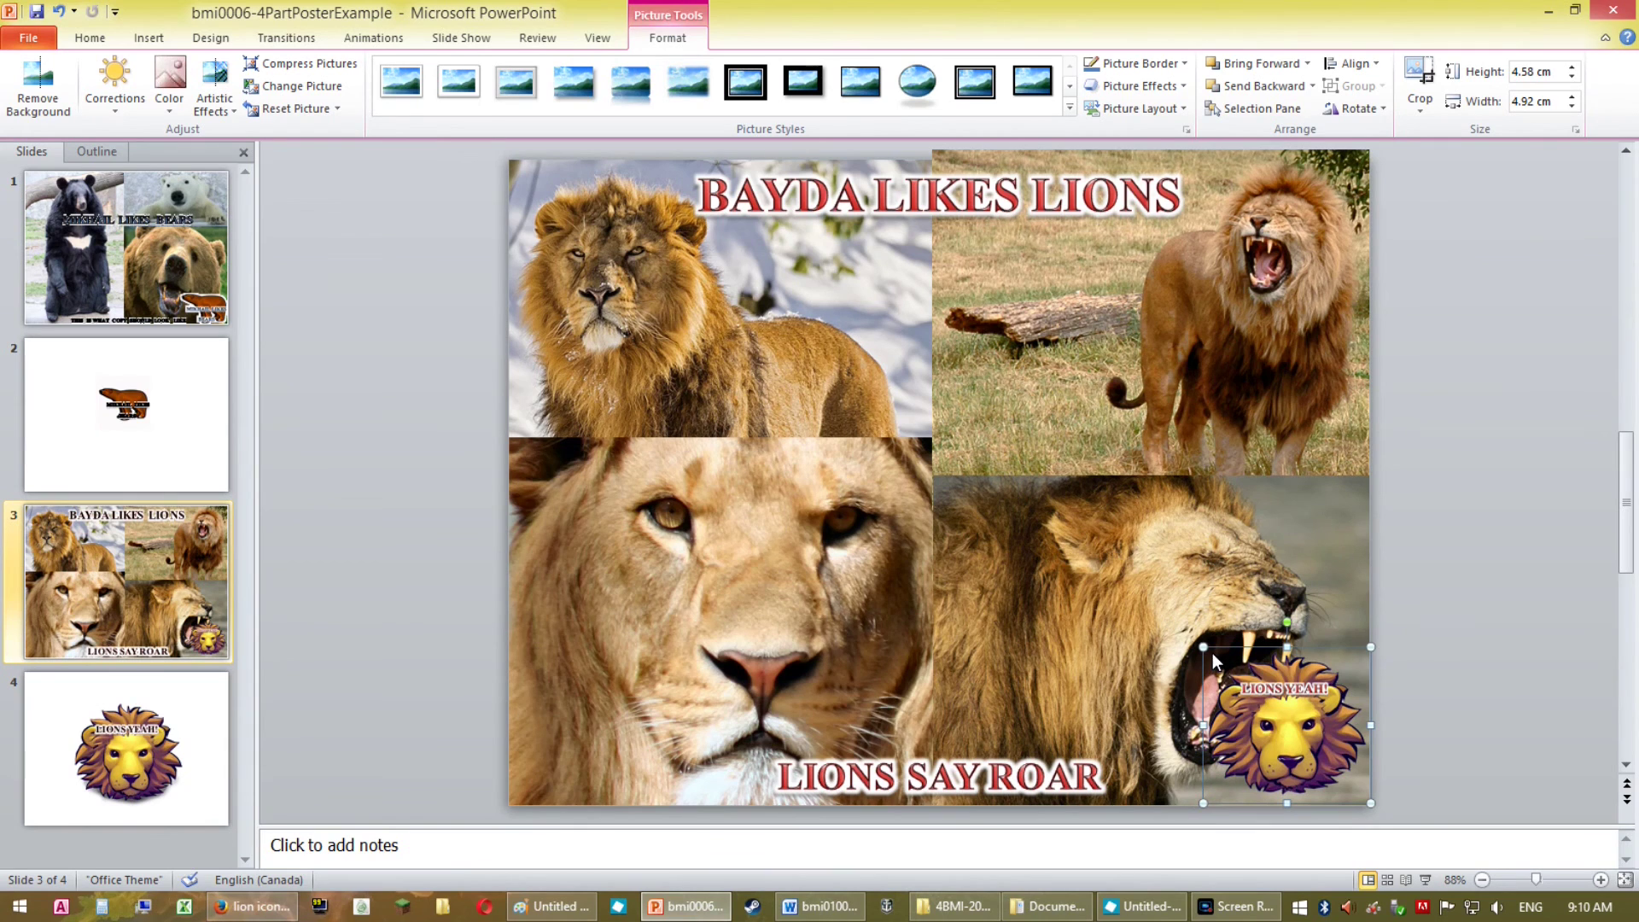
drag(1291, 701, 1038, 635)
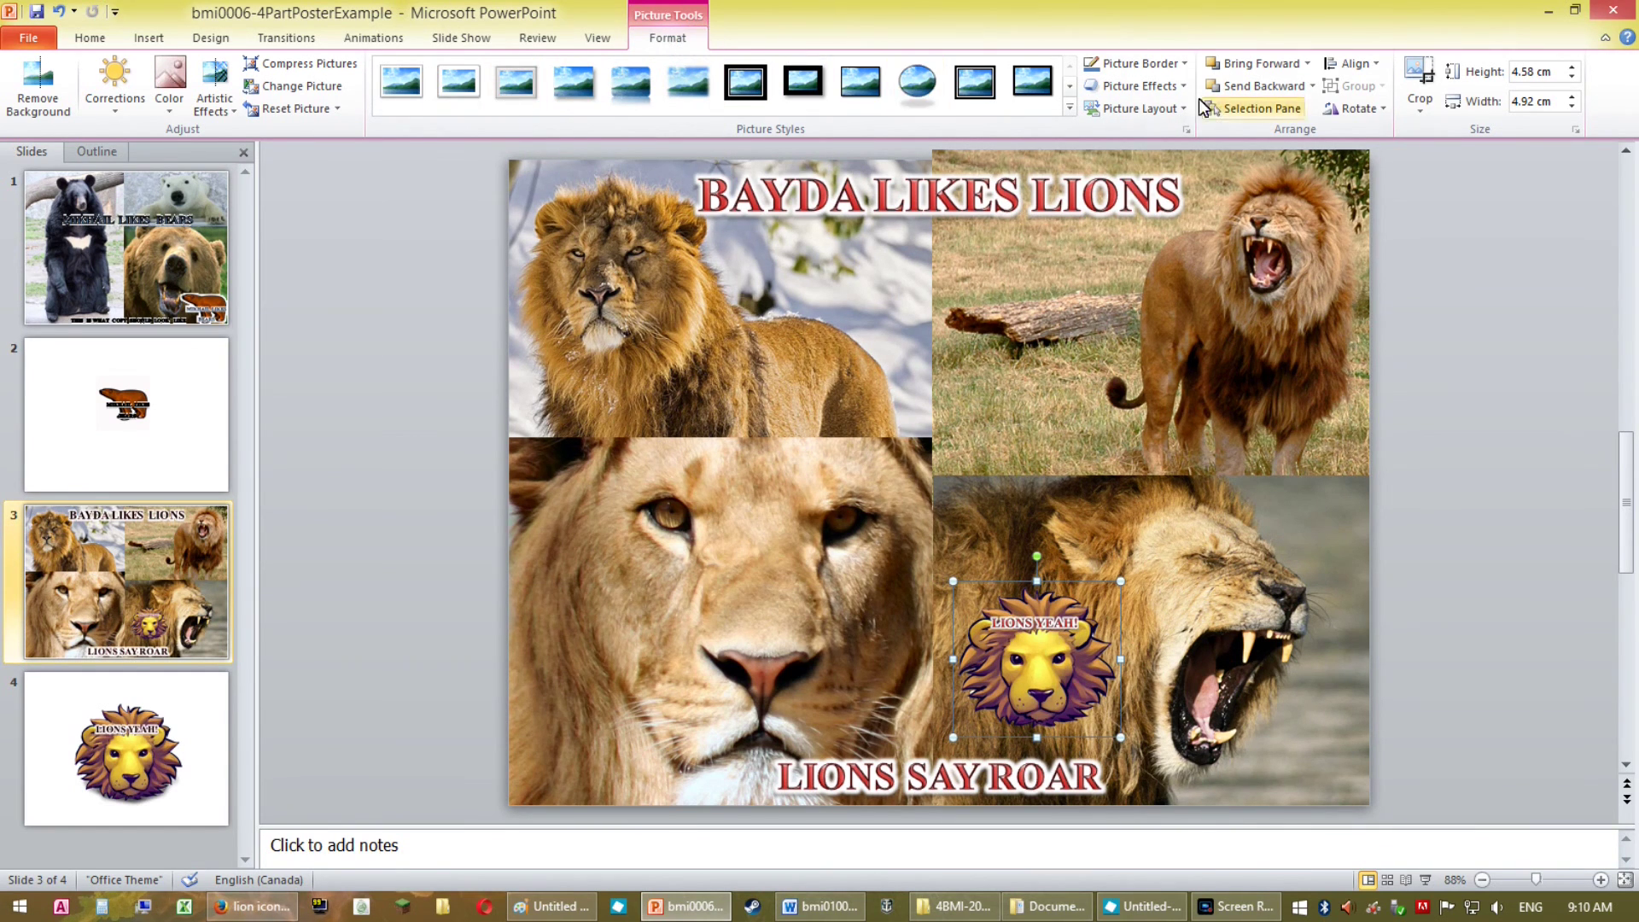
click(1174, 87)
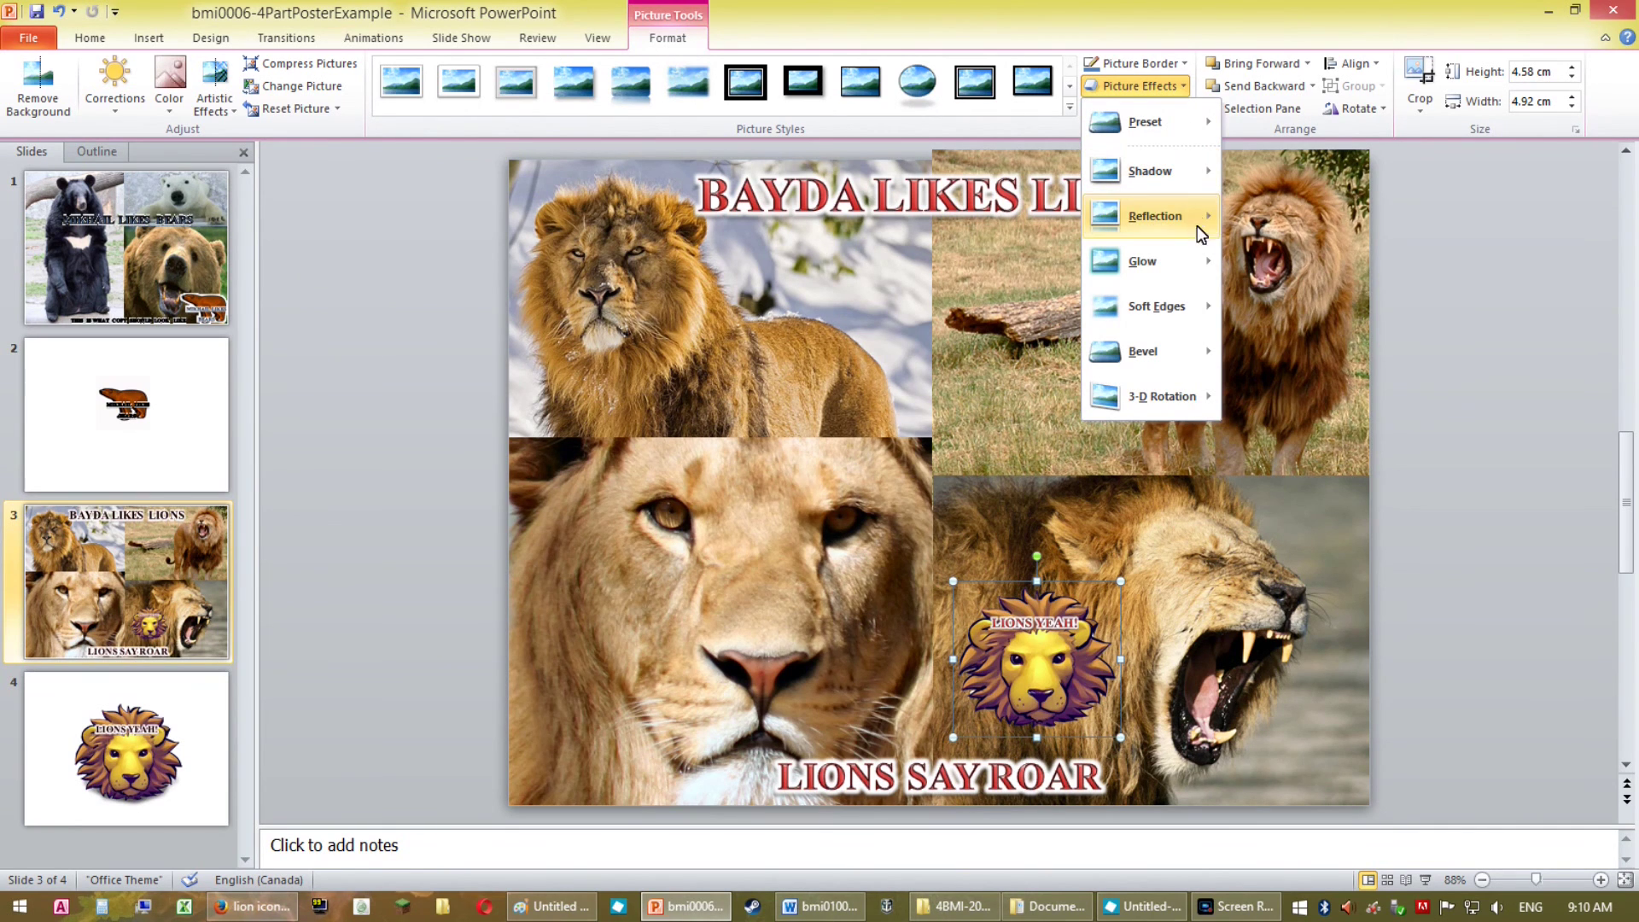
Give the logo a white glow of 17 pt size at 0% transparency.
mouse_move(1196, 263)
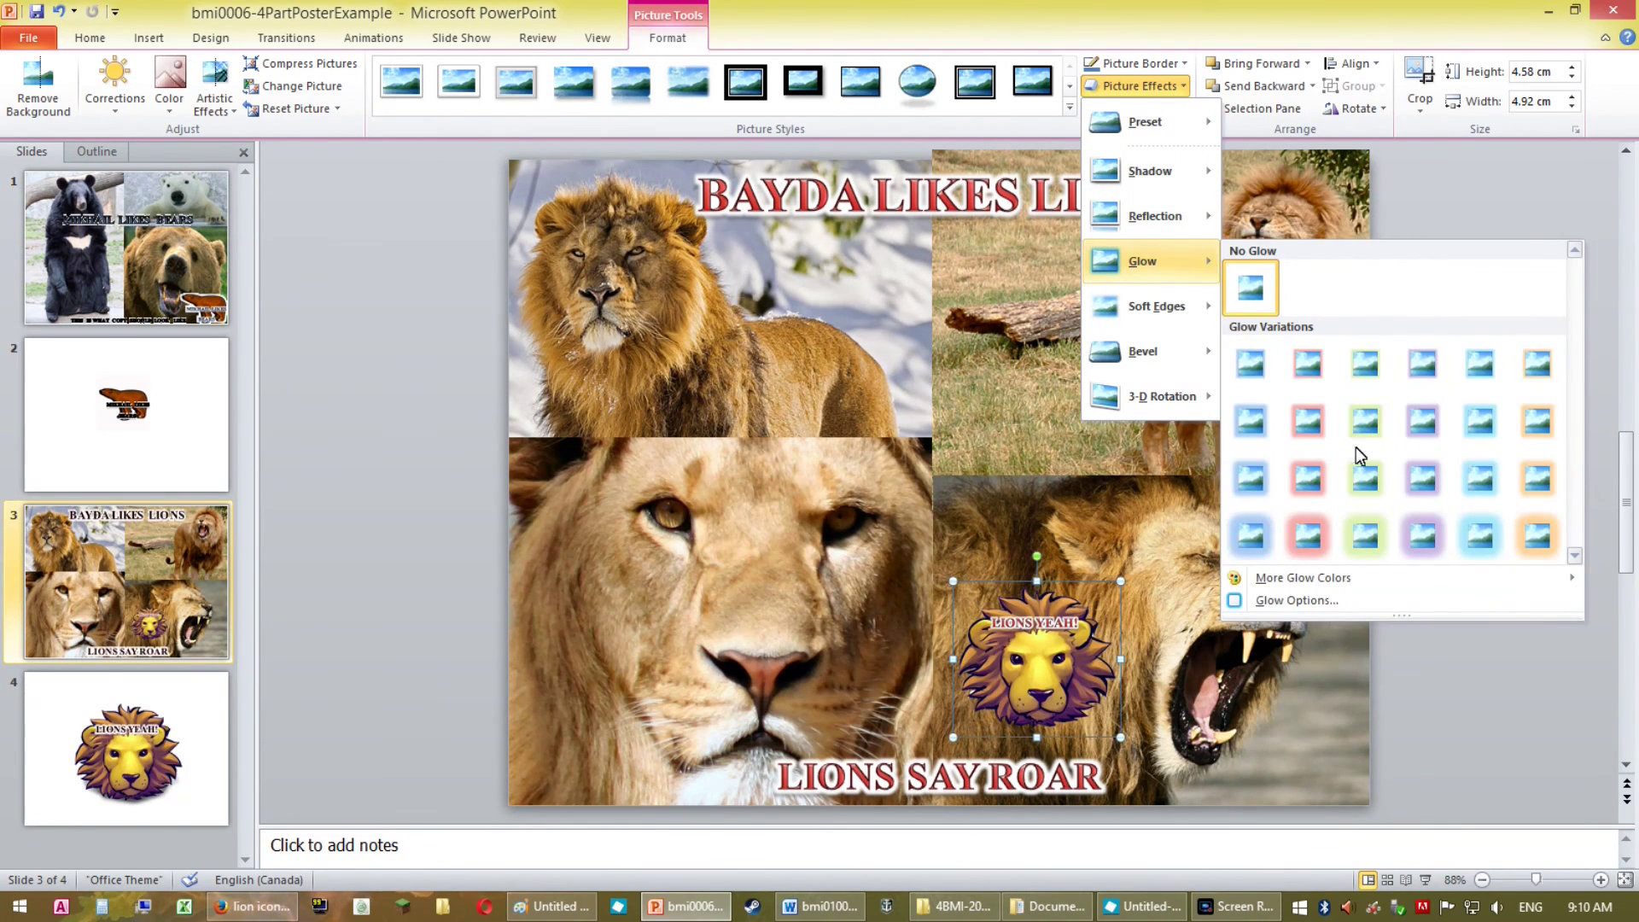
click(1297, 600)
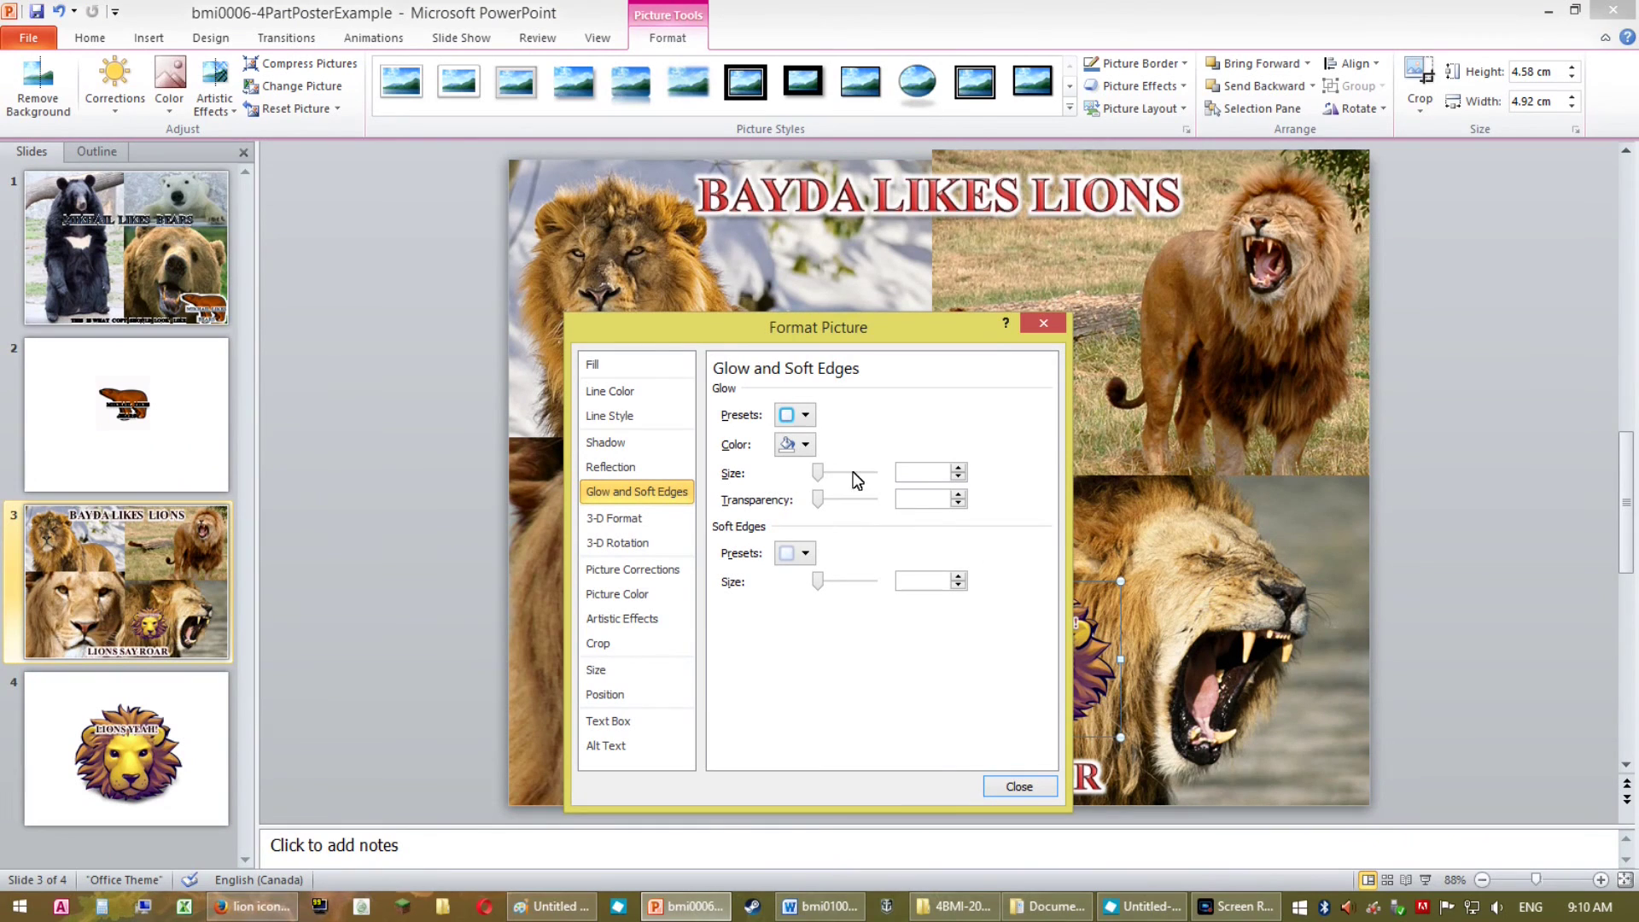
mouse_move(818, 473)
mouse_down()
mouse_move(852, 500)
mouse_move(818, 501)
mouse_up()
click(806, 444)
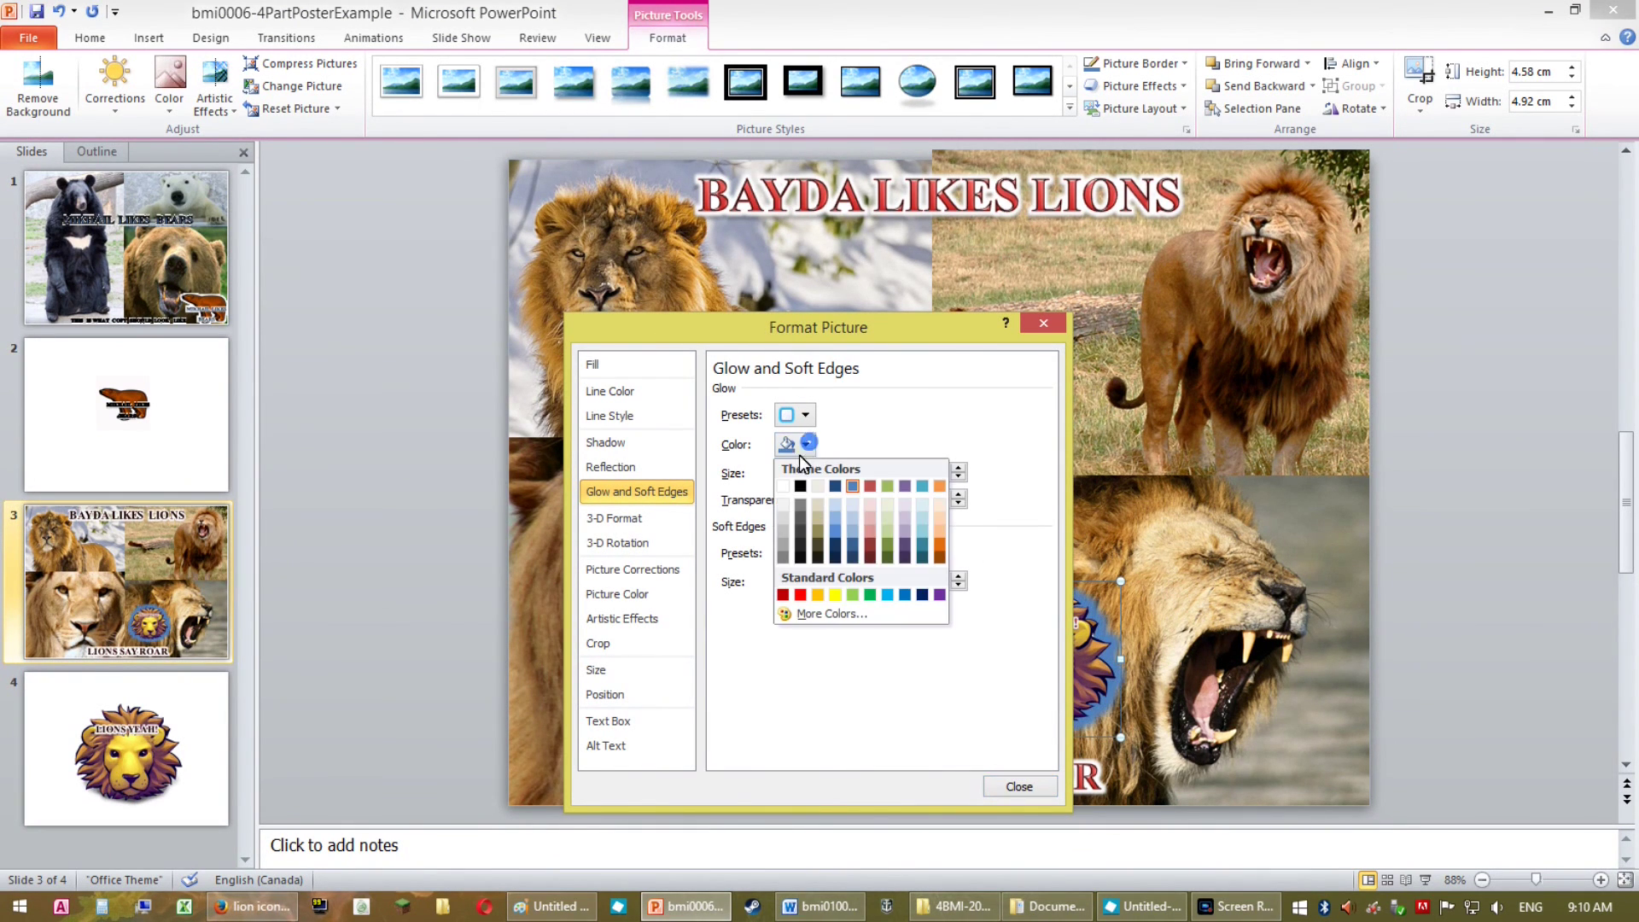
click(783, 486)
drag(914, 332, 562, 316)
click(682, 765)
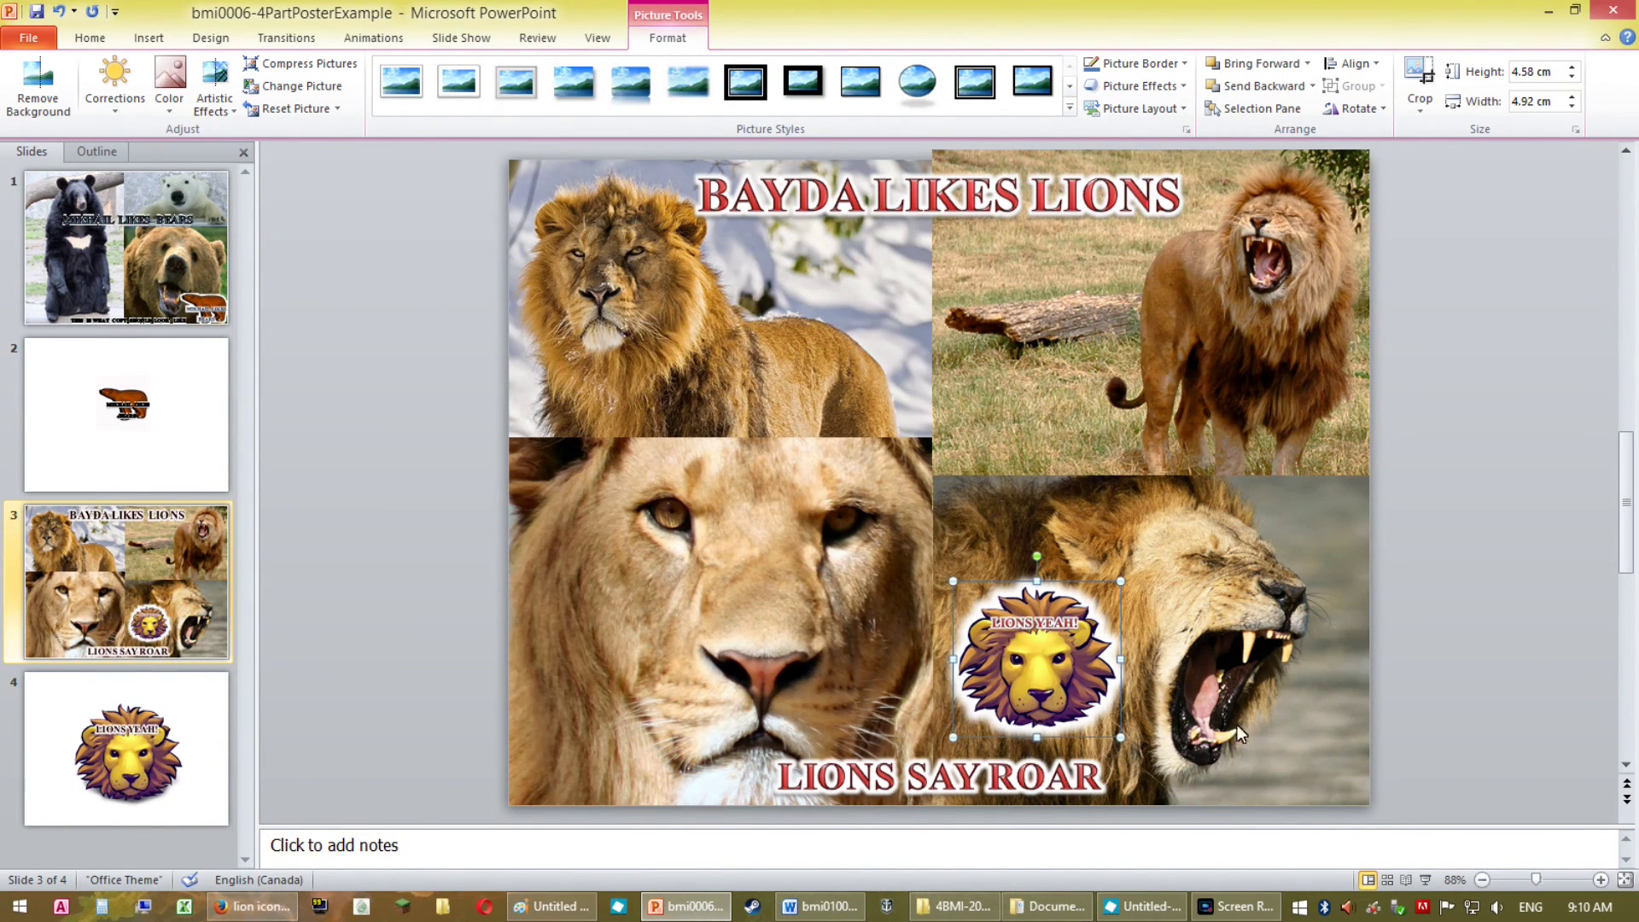
click(1449, 577)
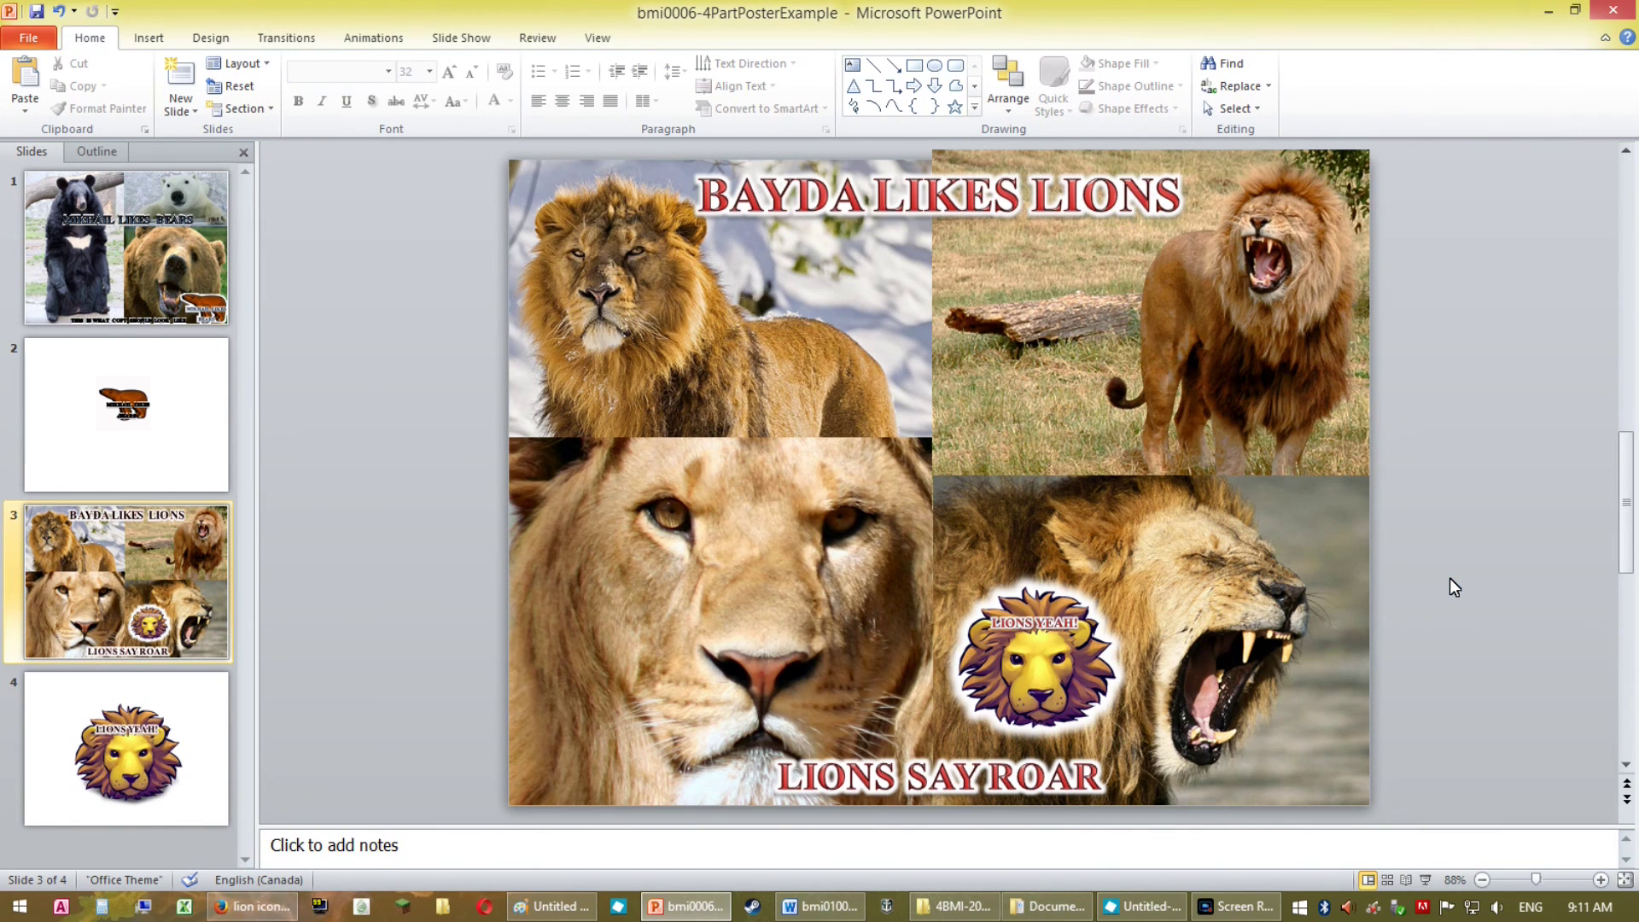